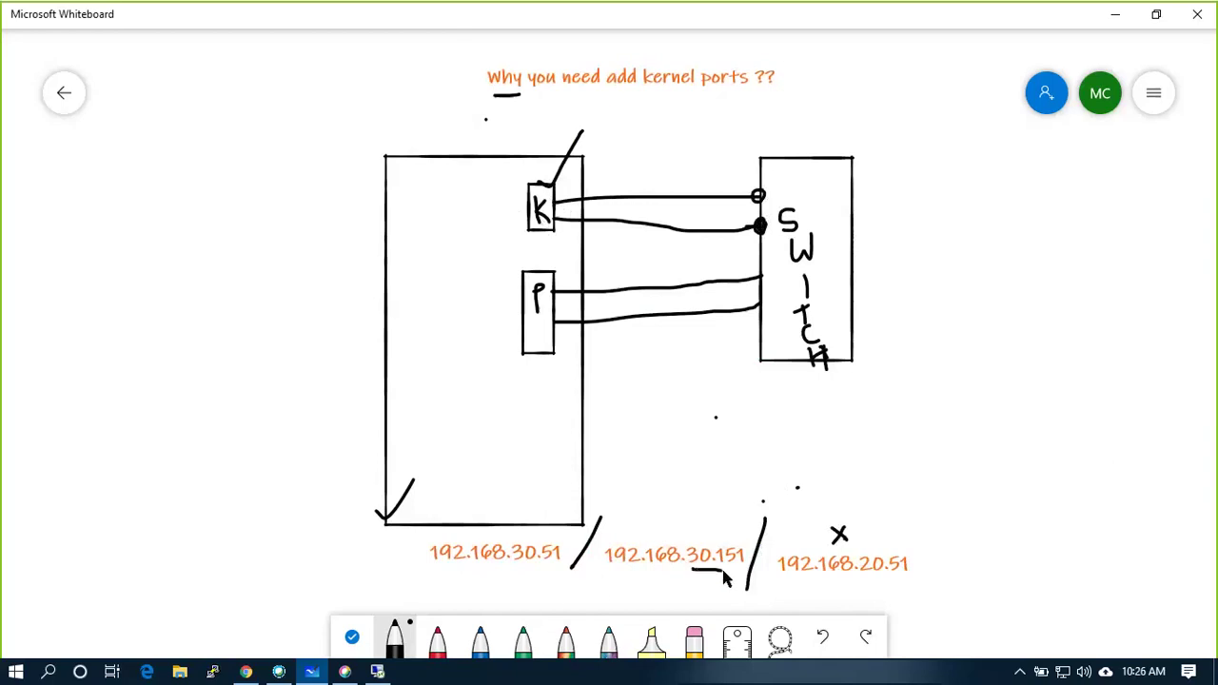
Label the three IP addresses with circled 1, 2, 3 and bolden the cross above 192.168.20.51.
mouse_move(475, 575)
left_mouse_down()
mouse_move(491, 580)
mouse_move(485, 592)
left_mouse_up()
mouse_move(630, 580)
left_mouse_down()
mouse_move(633, 605)
mouse_move(649, 577)
left_mouse_up()
left_click_drag(722, 481, 693, 531)
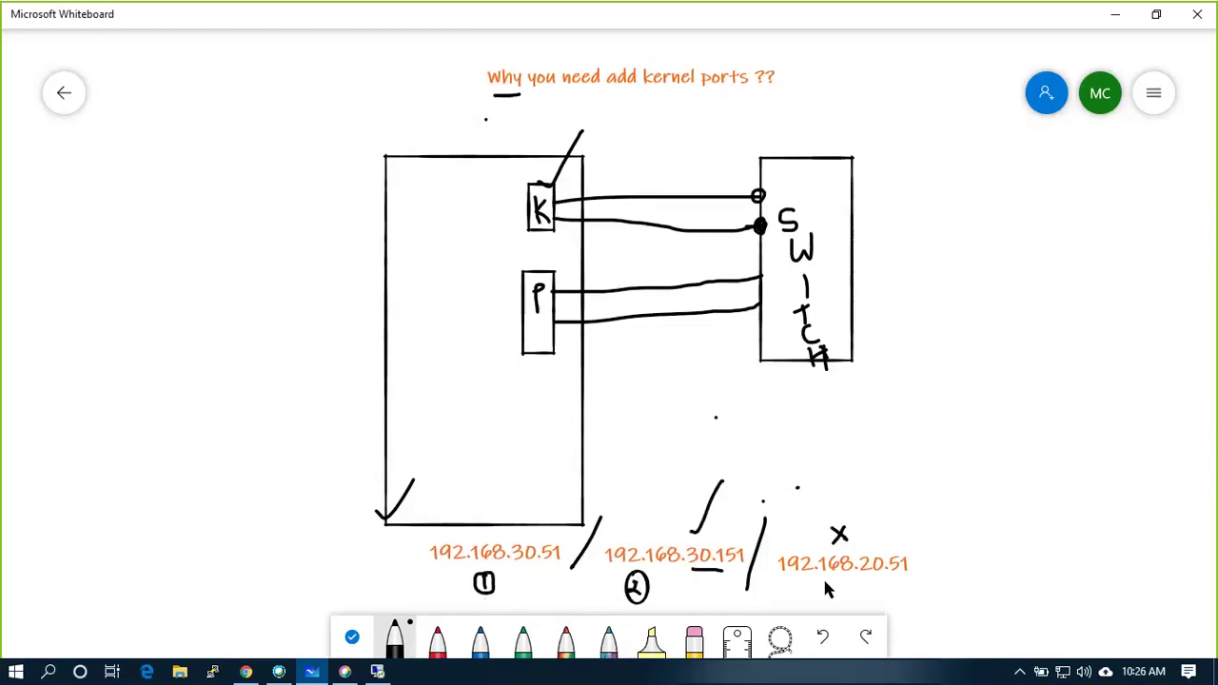
mouse_move(815, 580)
left_mouse_down()
mouse_move(817, 598)
mouse_move(824, 575)
left_mouse_up()
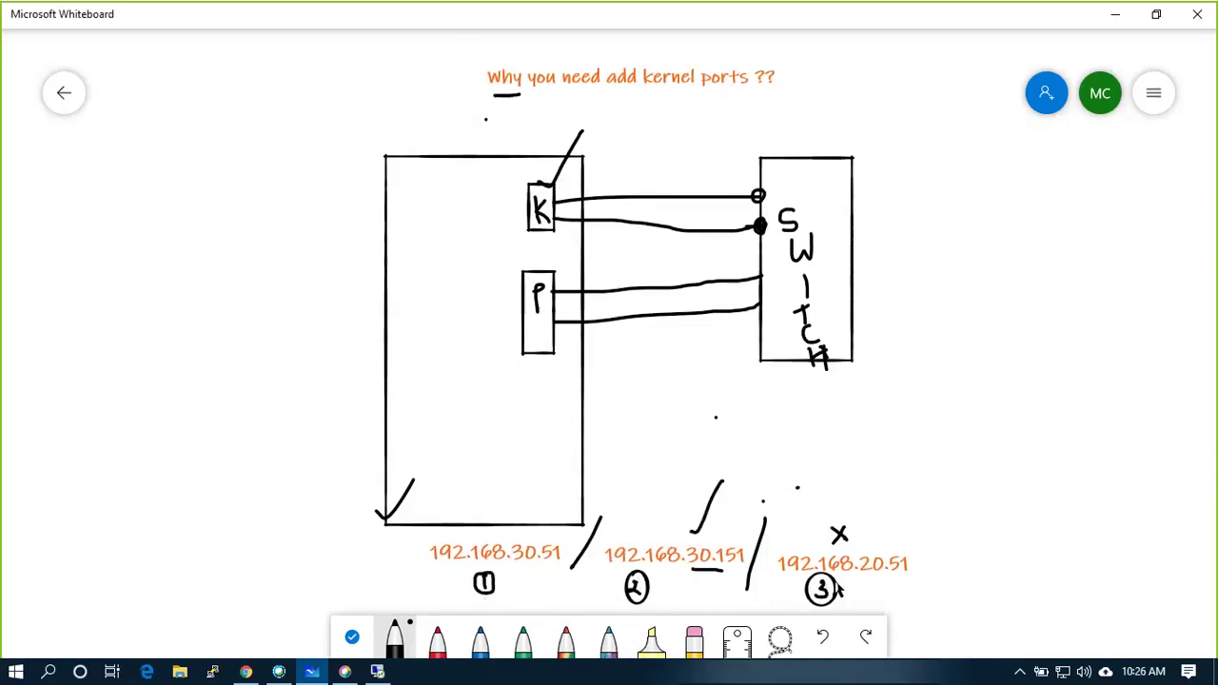
mouse_move(832, 527)
left_mouse_down()
mouse_move(852, 545)
mouse_move(834, 541)
left_mouse_up()
left_click_drag(538, 186, 575, 136)
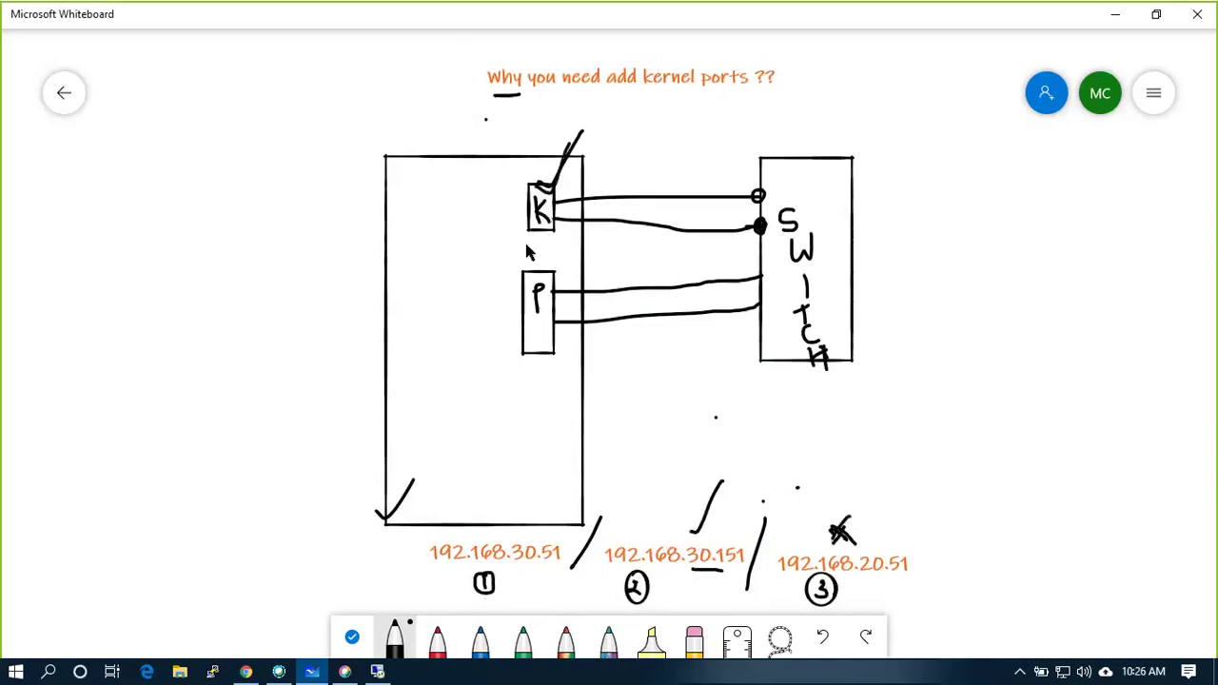
Start adding a VMkernel Network Adapter to the esxi01 host in the restored vSphere session.
left_click(378, 672)
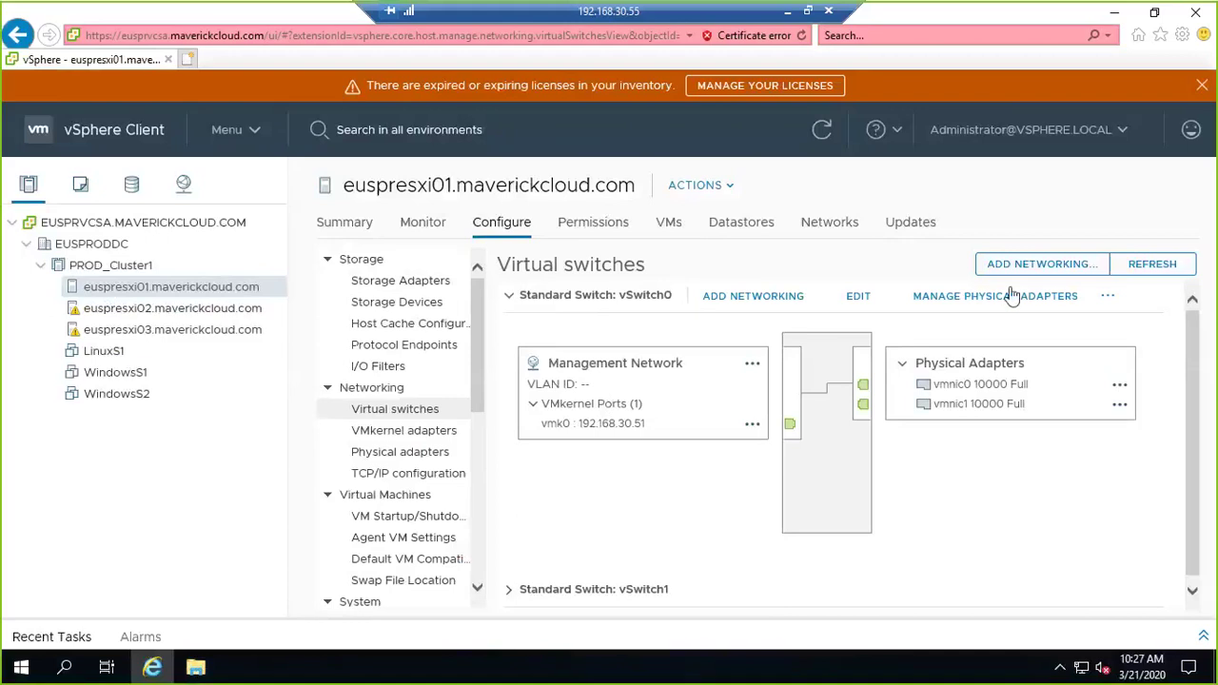
left_click(1033, 266)
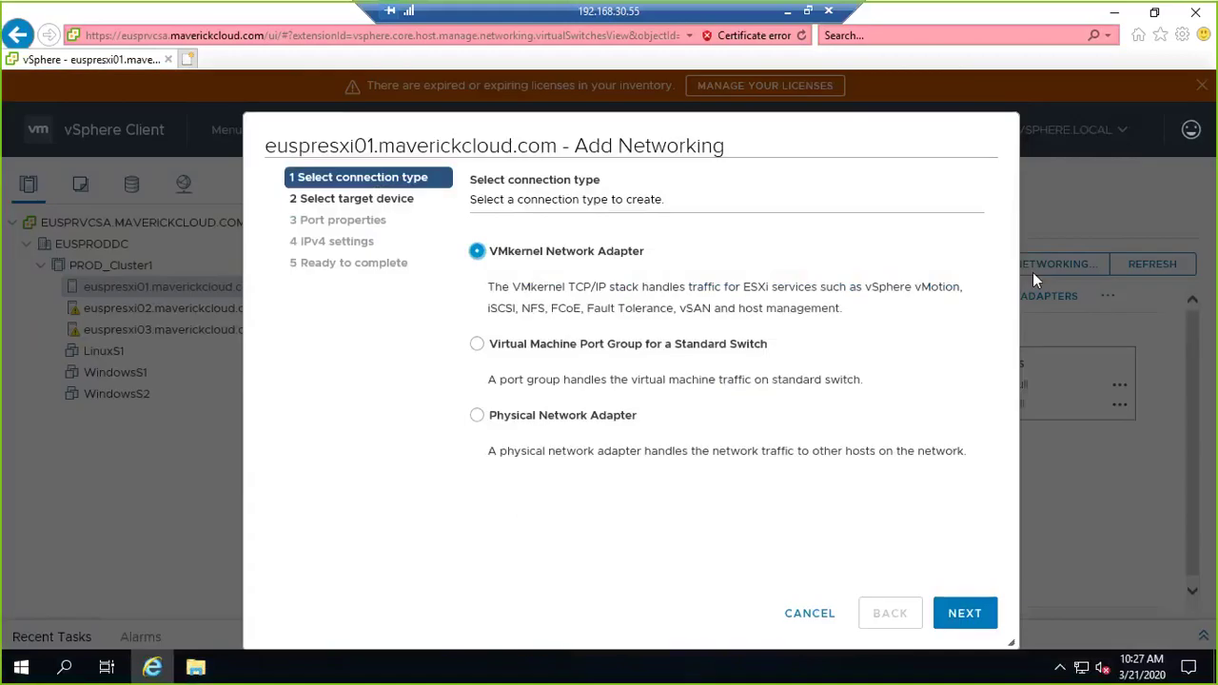
left_click(503, 258)
left_click(964, 614)
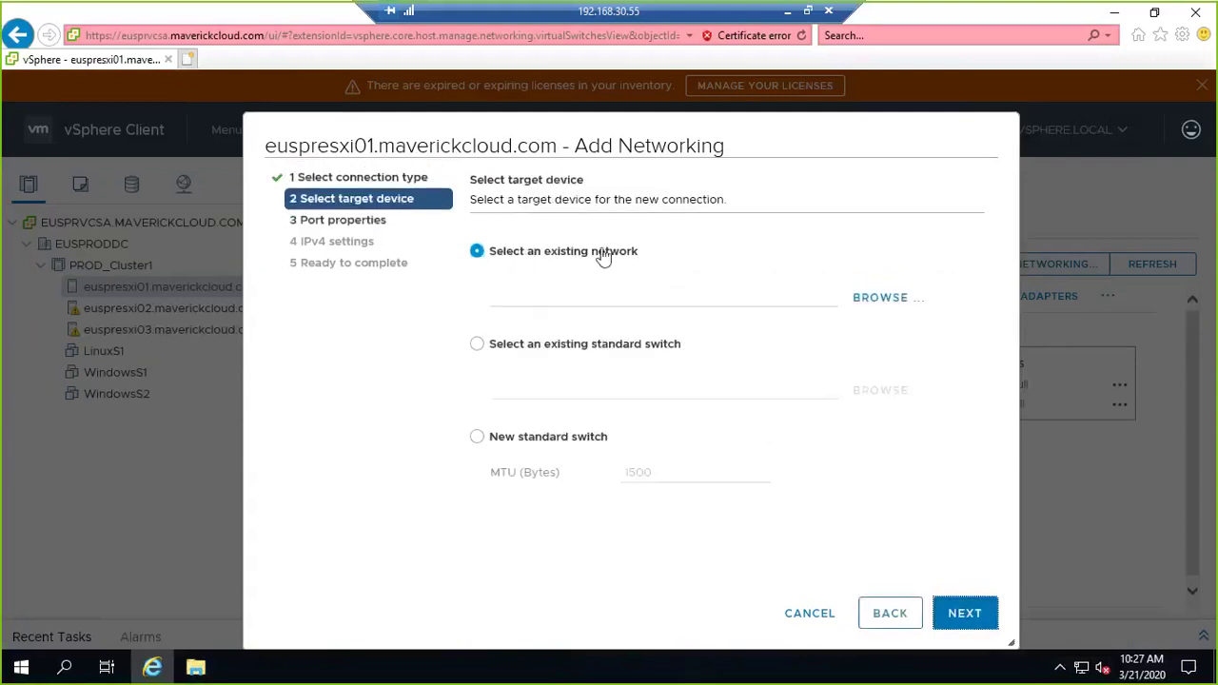
Target the existing standard switch vSwitch0 and continue to port properties.
left_click(599, 343)
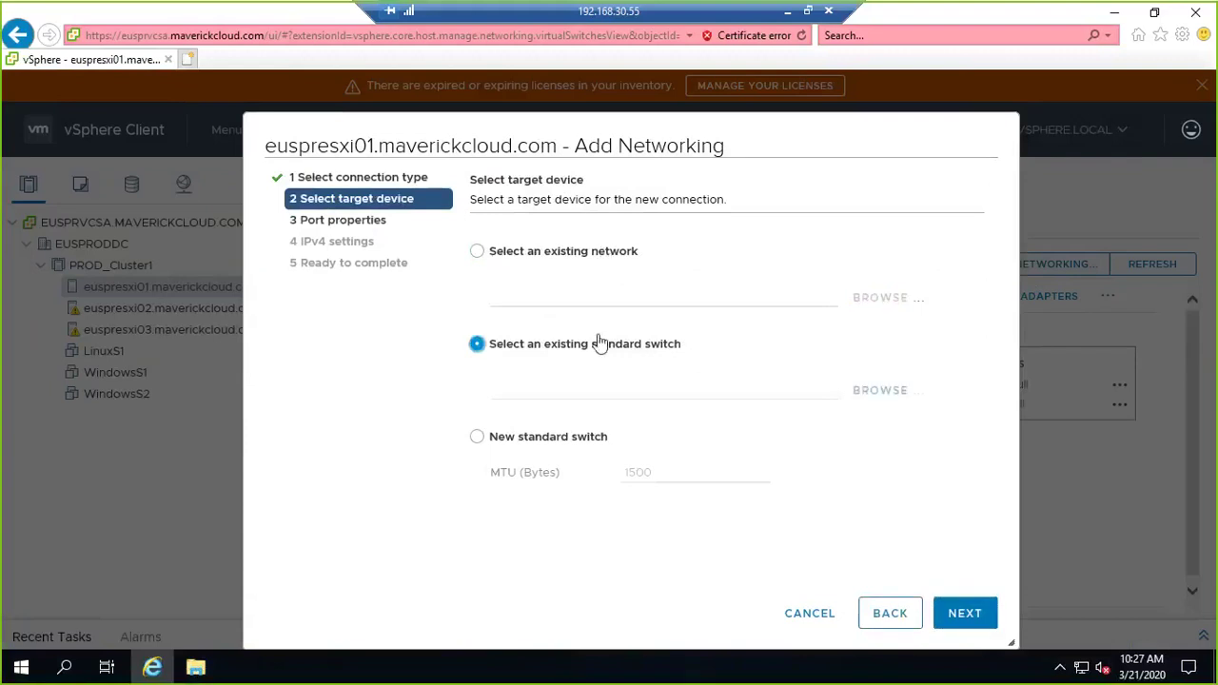
left_click(897, 394)
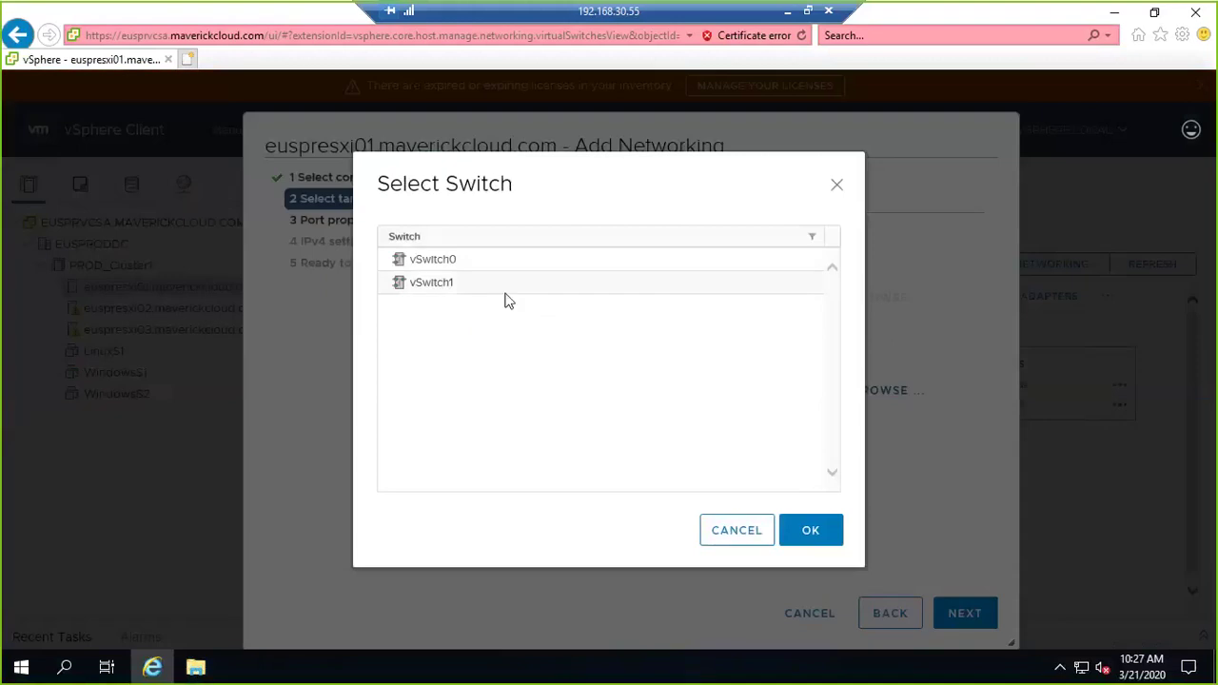
left_click(476, 260)
left_click(830, 536)
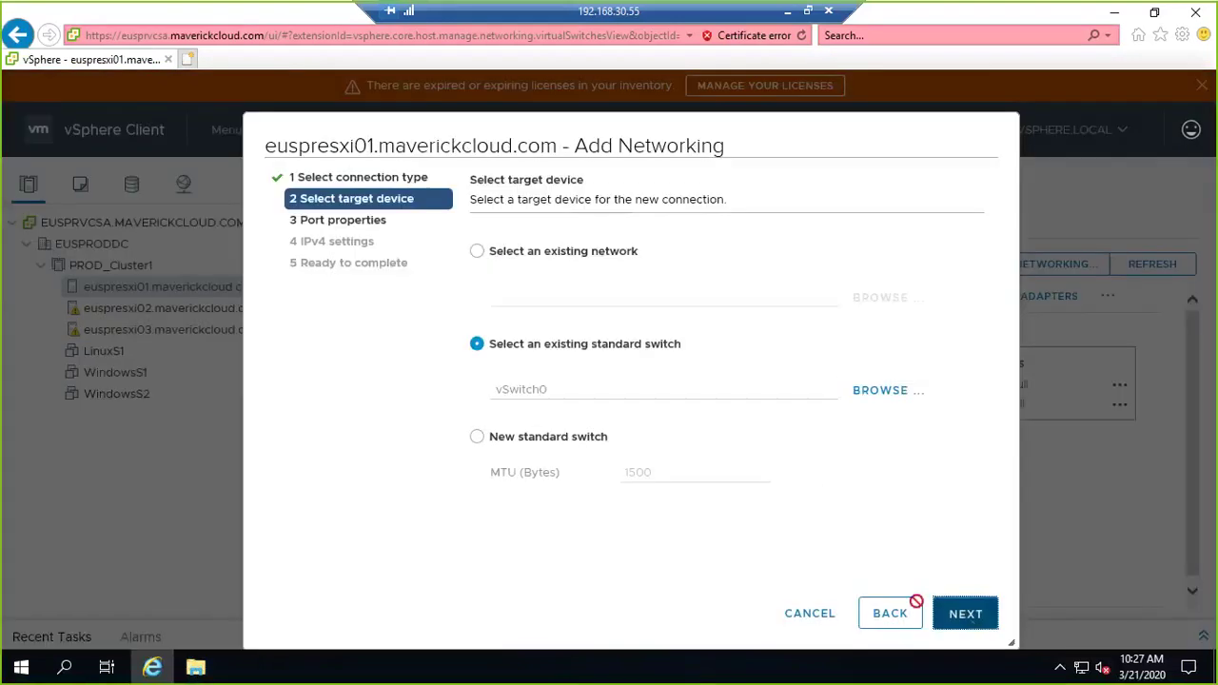
left_click(963, 613)
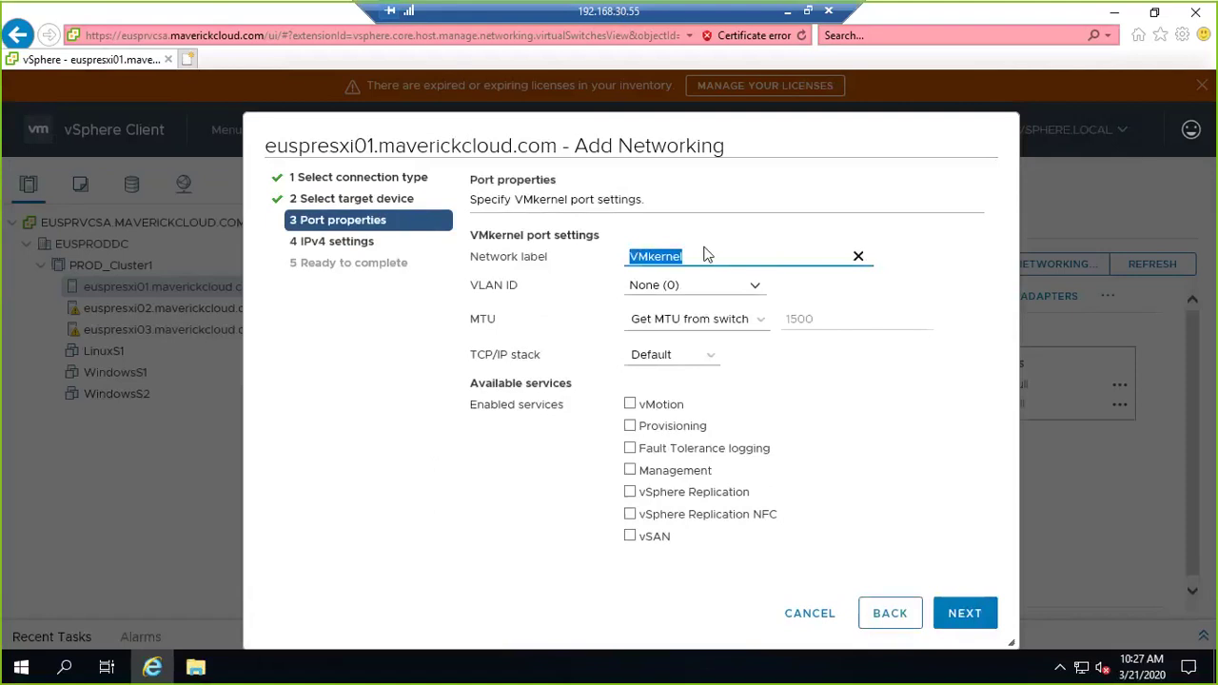
Enter VMKernel2 as the network label, replacing the mistyped text.
type("NewKer")
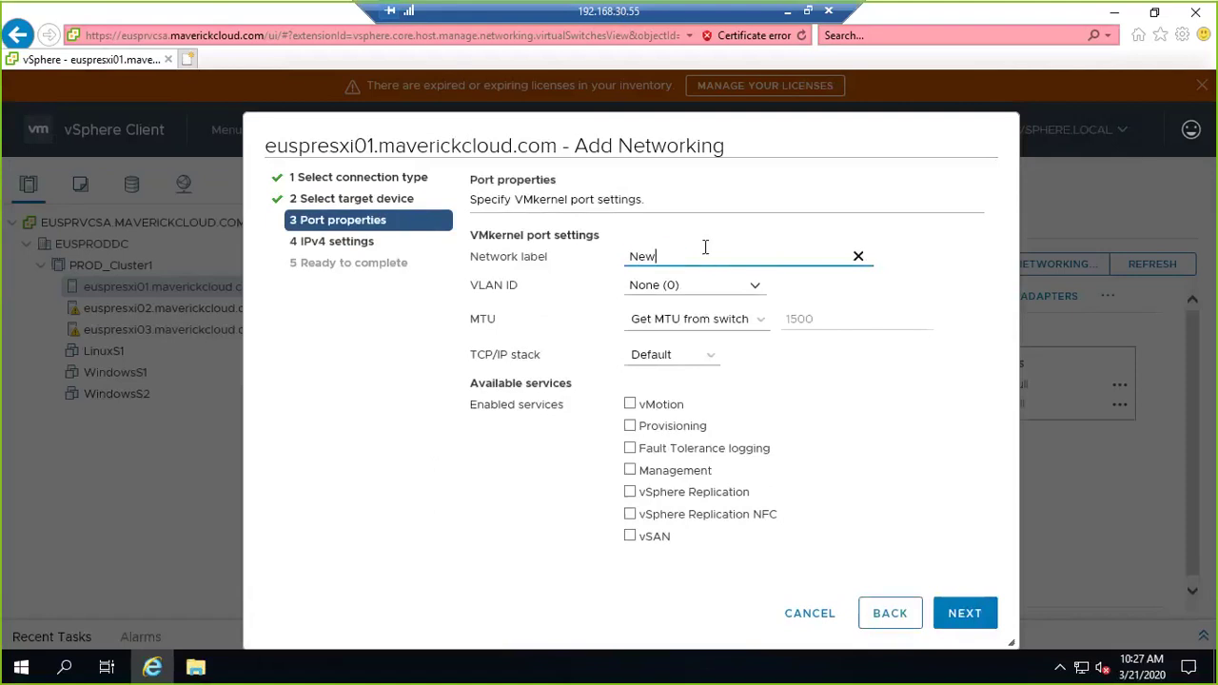
key("BackSpace")
key("BackSpace")
key("BackSpace")
key("BackSpace")
key("BackSpace")
key("BackSpace")
type("VMKernel2")
key("Tab")
key("Tab")
key("Tab")
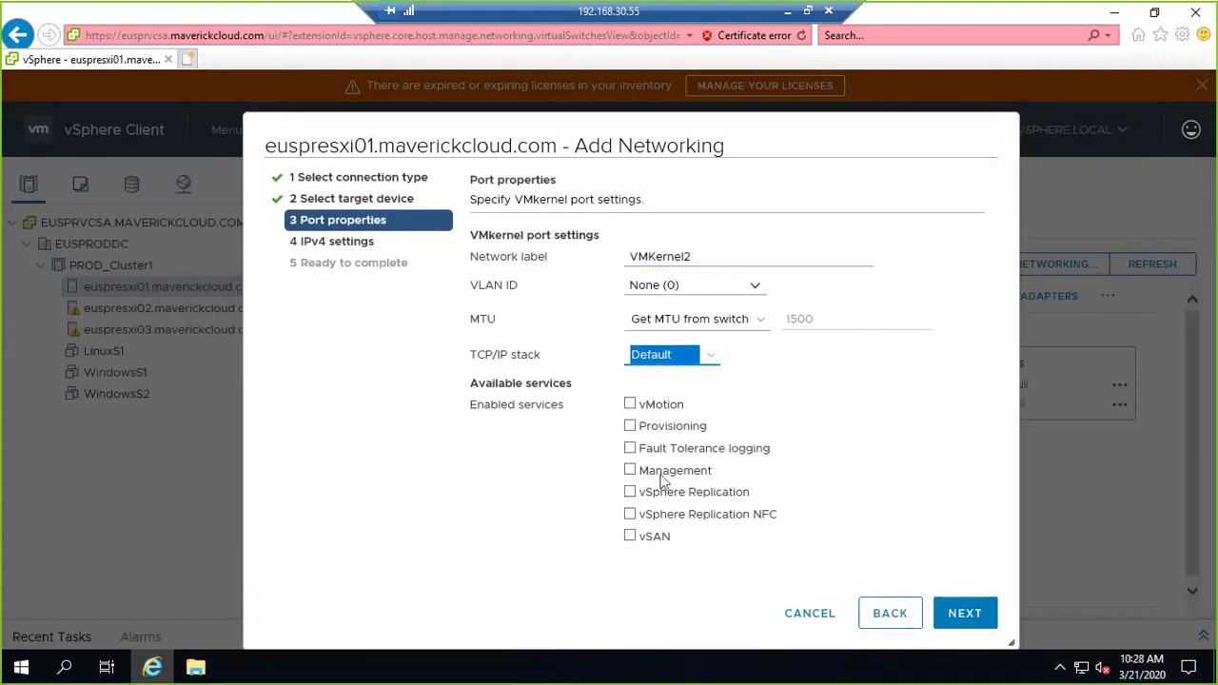
Enable the Management service and continue to the IPv4 settings.
left_click(631, 471)
left_click(631, 471)
left_click(630, 470)
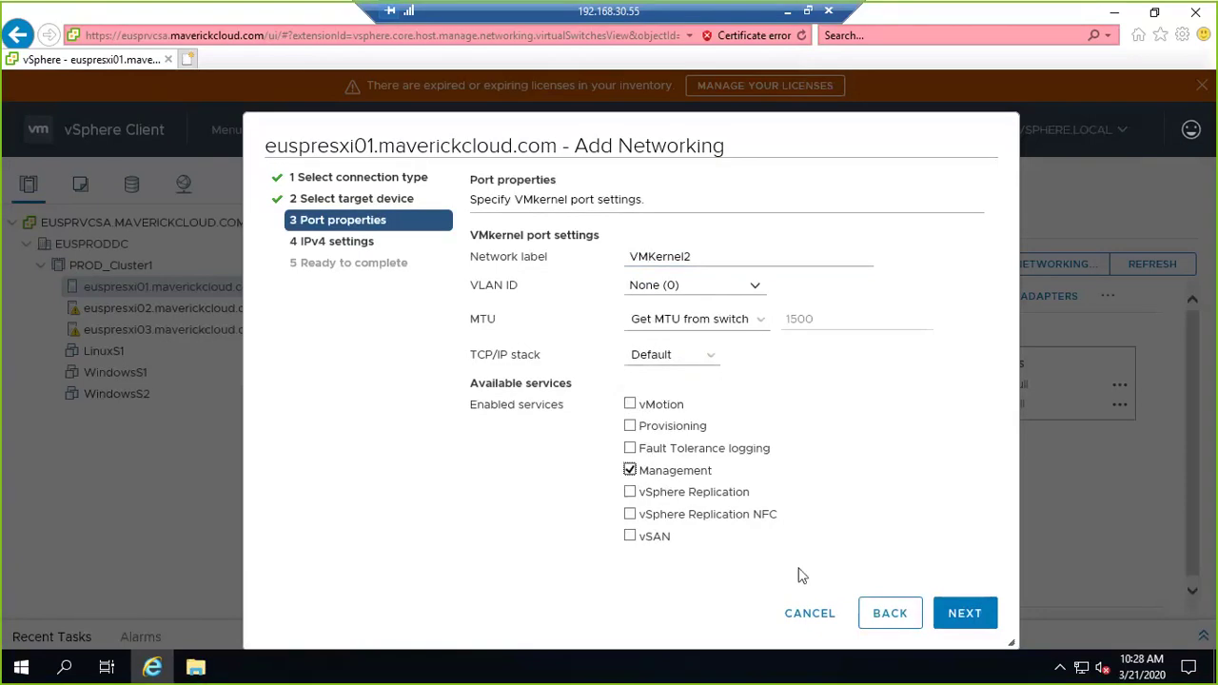
left_click(969, 611)
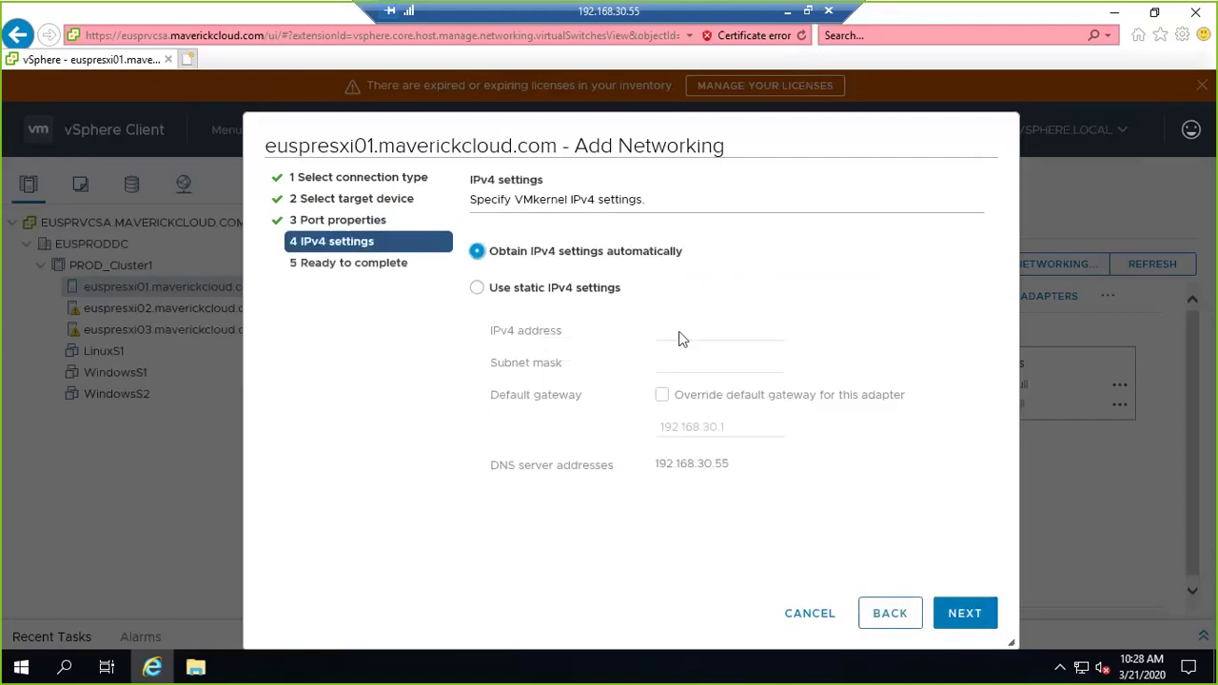
Use static IPv4 192.168.30.151 with subnet mask 255.255.255.0, then minimize the remote session.
left_click(477, 288)
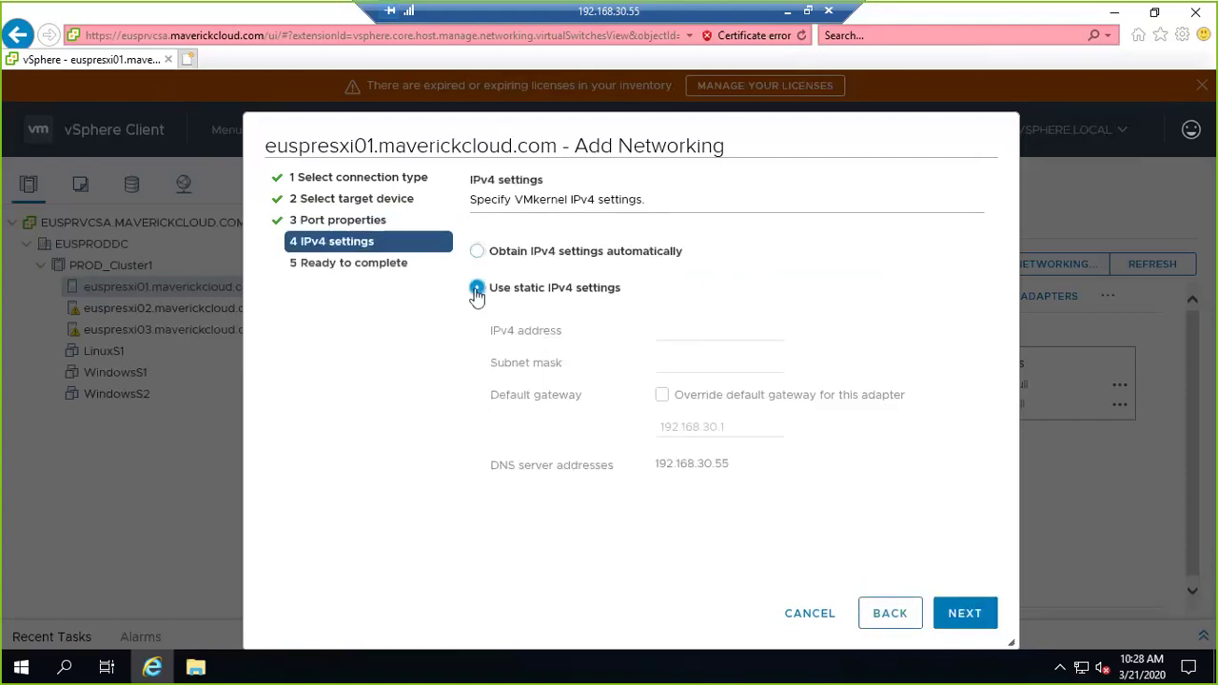
left_click(668, 332)
type("1")
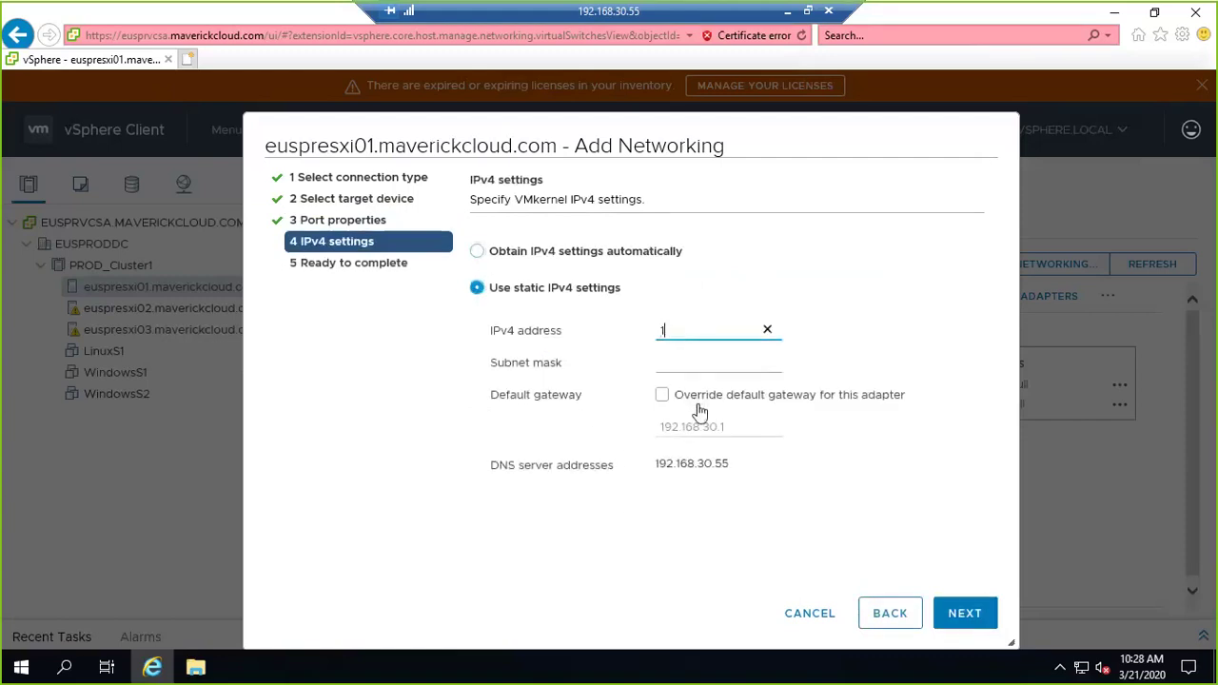
type("92.168.30.151")
key("Tab")
type("255.25")
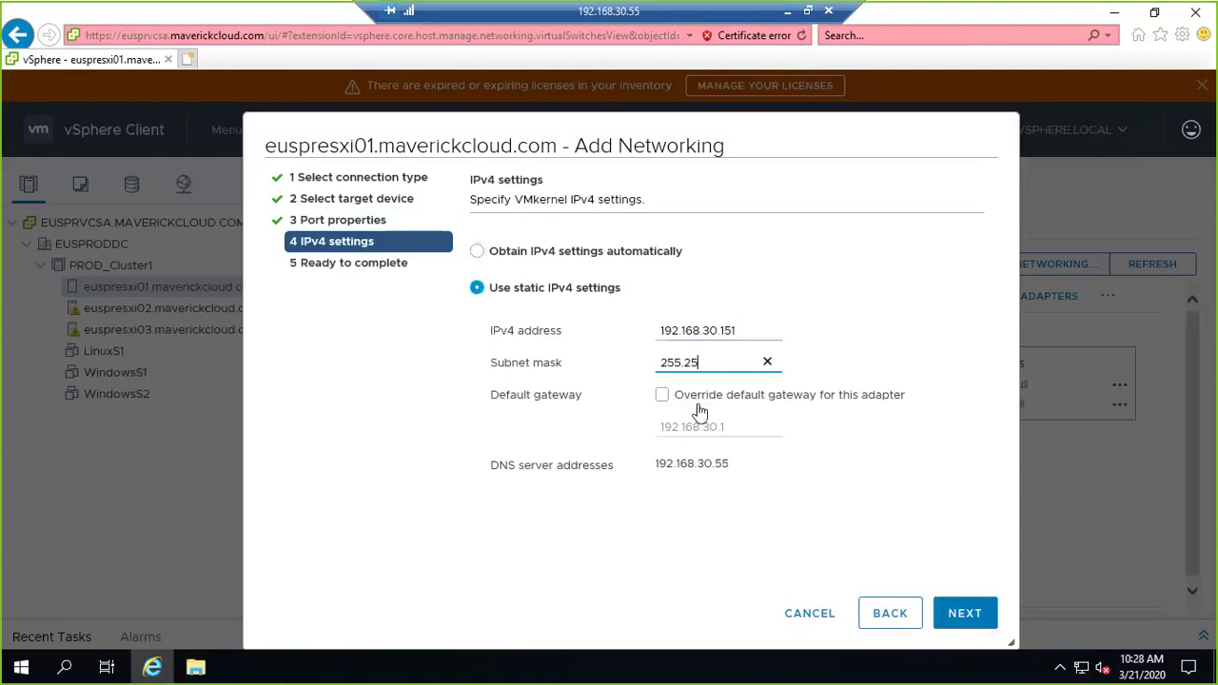
type("5.255.0")
left_click(784, 12)
Open Command Prompt and start a continuous ping to 192.168.30.151.
type("cmd")
key("Return")
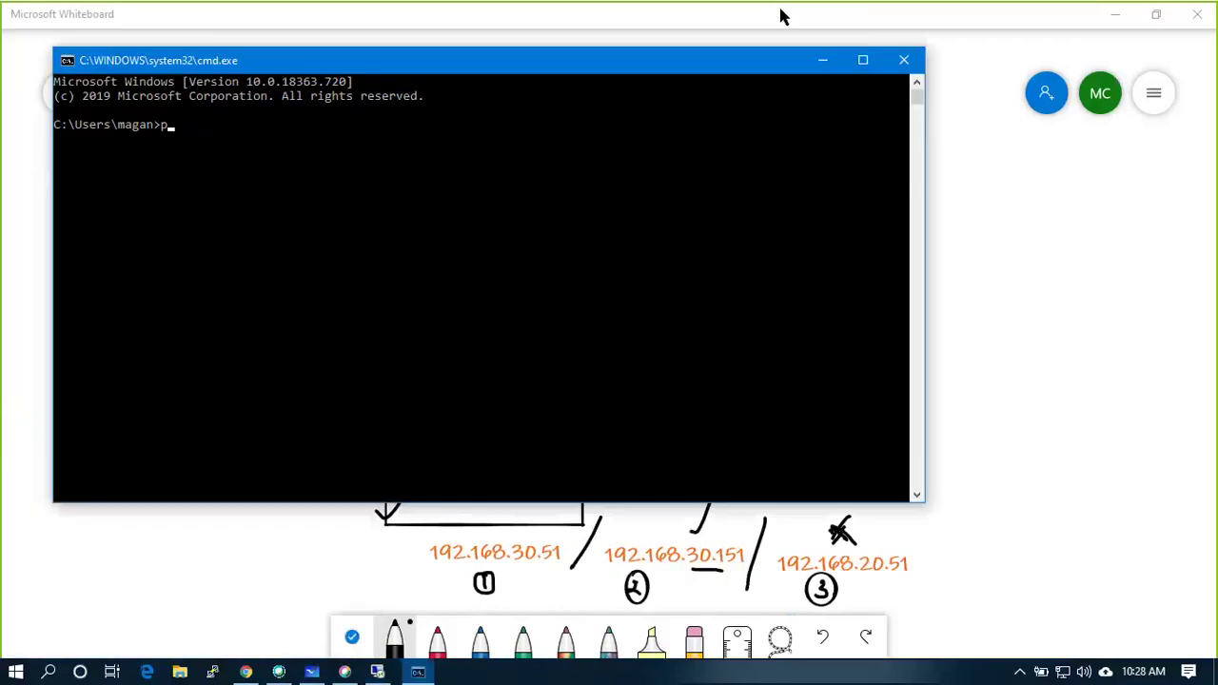
type("ping 192.16")
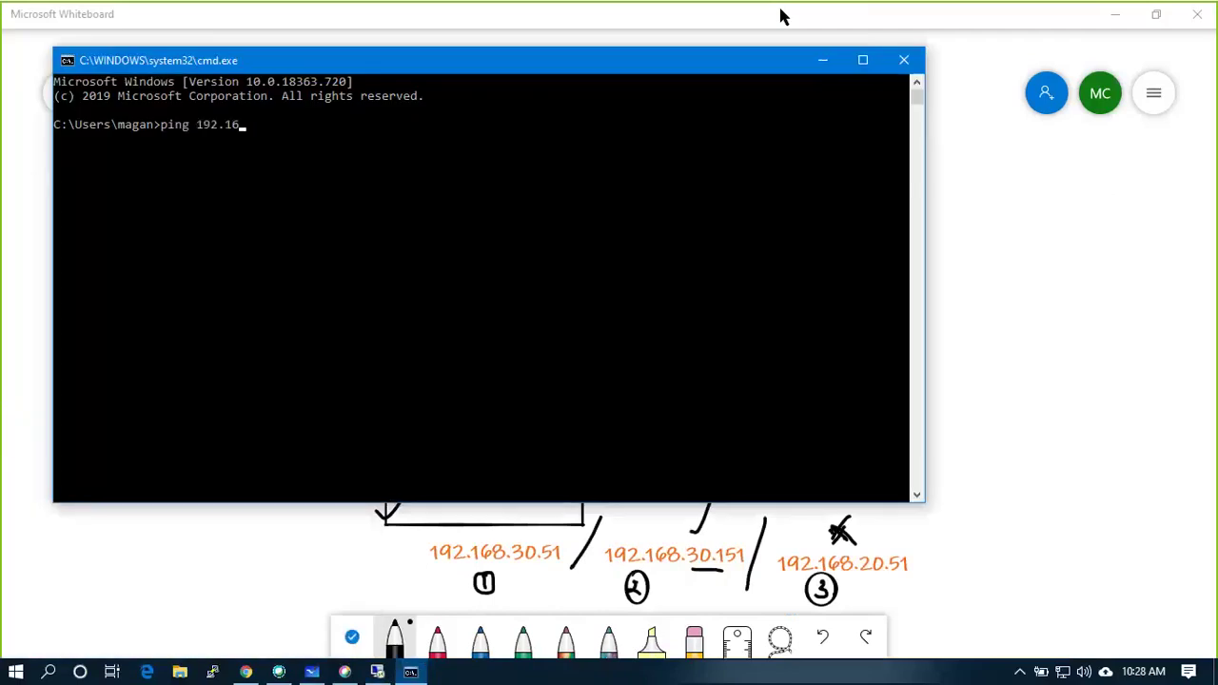
type("8.30.151 -t")
key("Return")
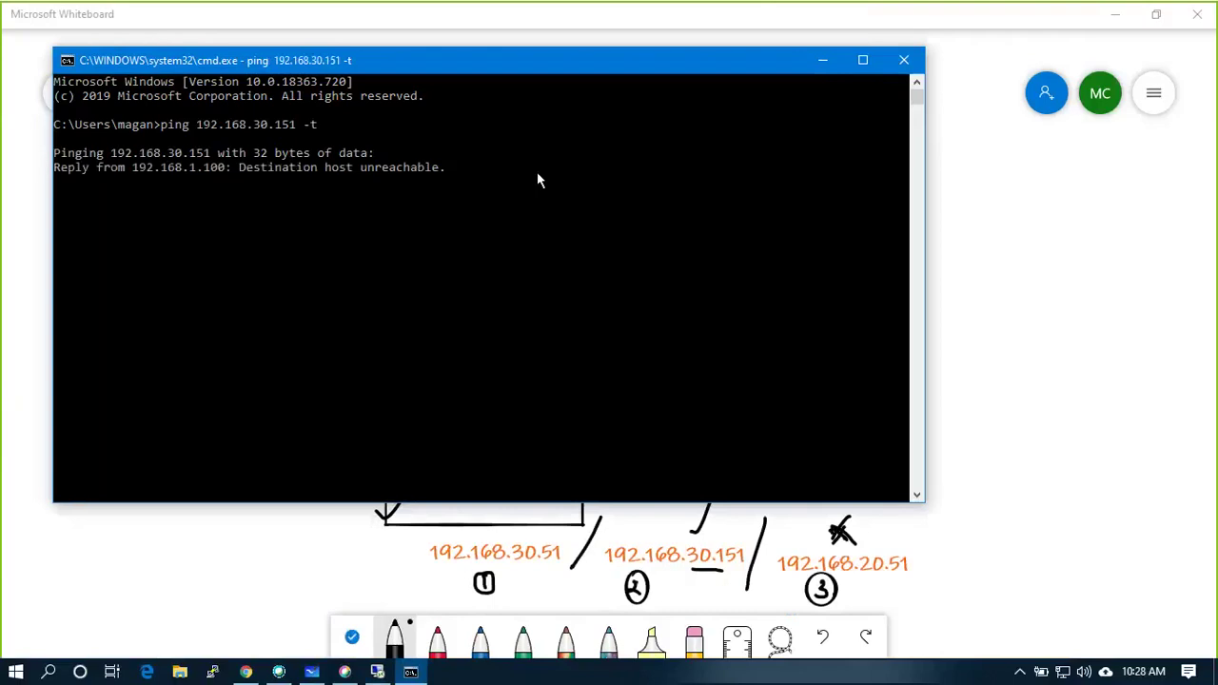
Advance the vSphere wizard to its summary step, then minimize the remote session.
key("alt+Tab")
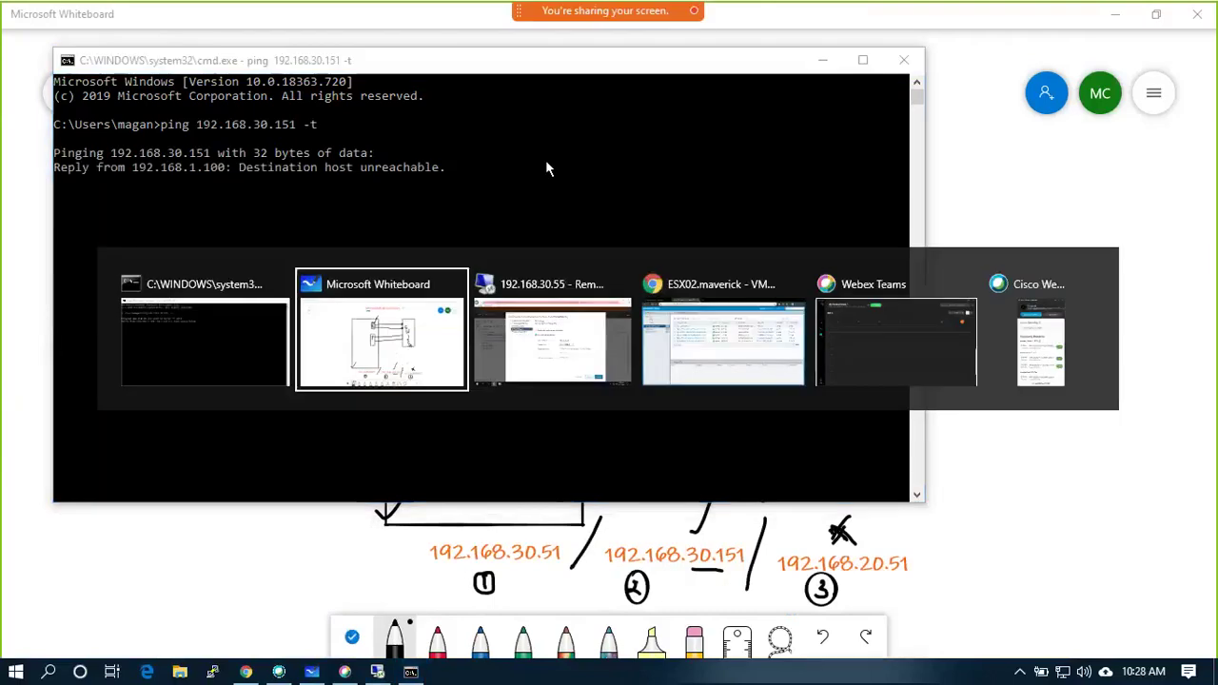
key("alt+Tab")
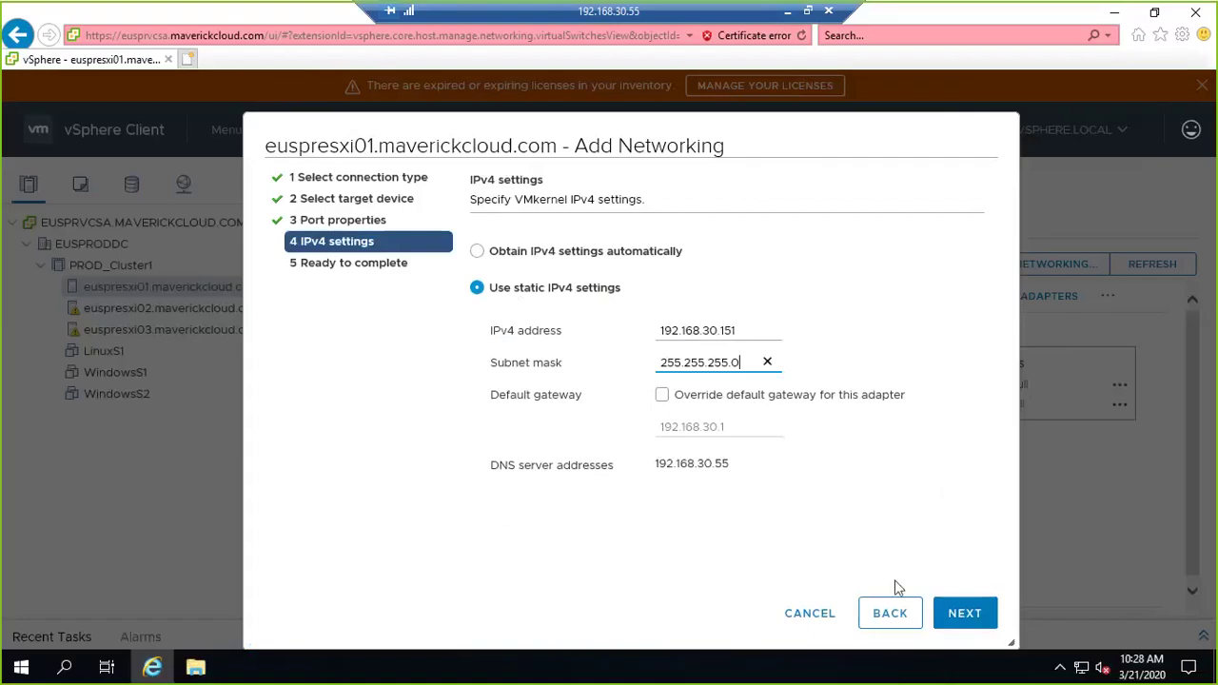
left_click(963, 613)
left_click(787, 12)
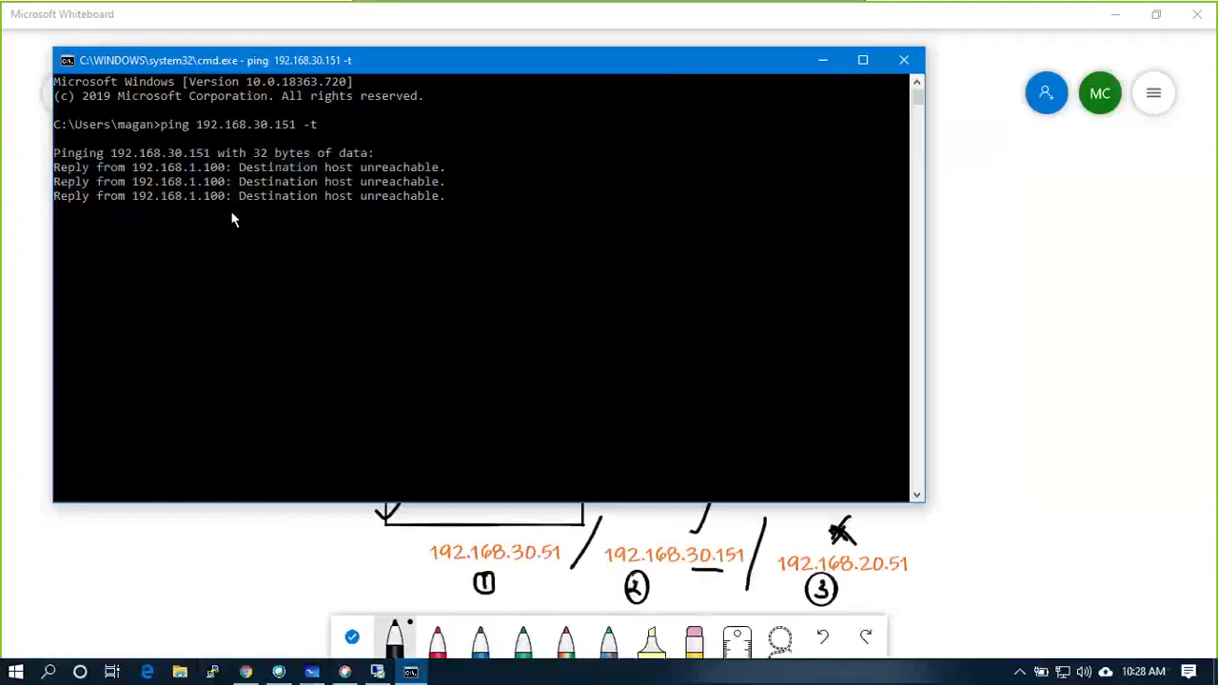
Finish creating the VMkernel adapter in the remote vSphere session.
left_click(387, 671)
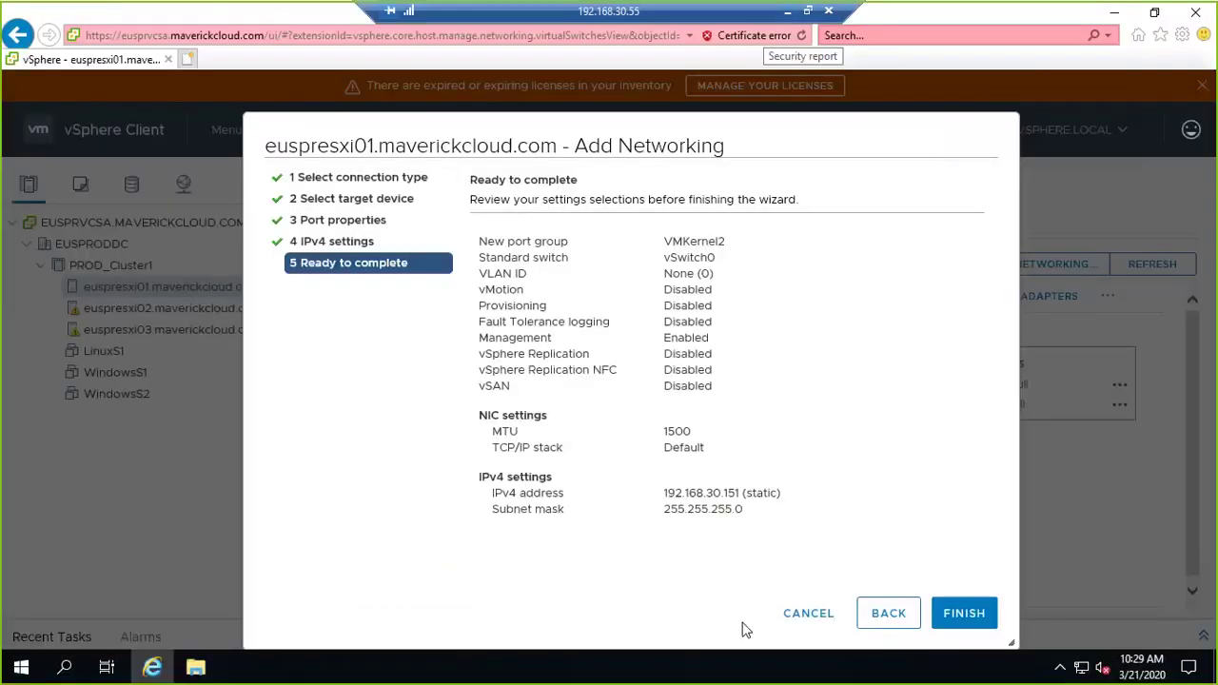
left_click(962, 611)
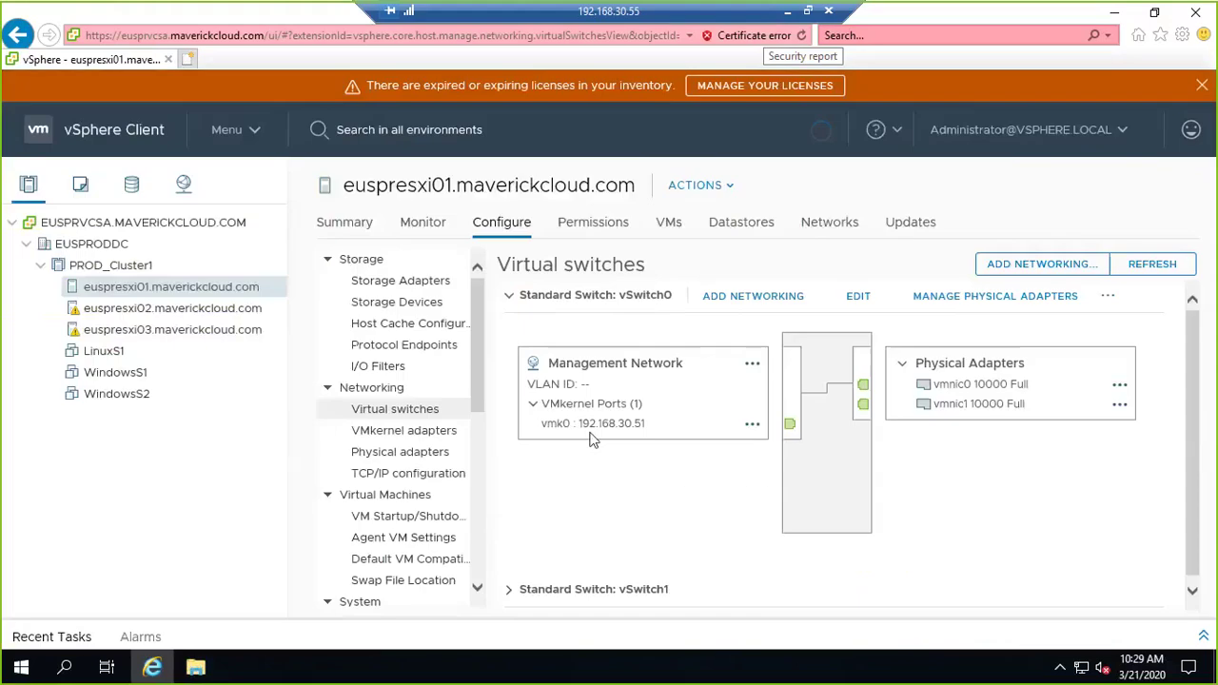
left_click(792, 14)
Select the ping reply lines in Command Prompt and switch to the ESXi Host Client in Chrome.
left_click_drag(54, 223, 449, 305)
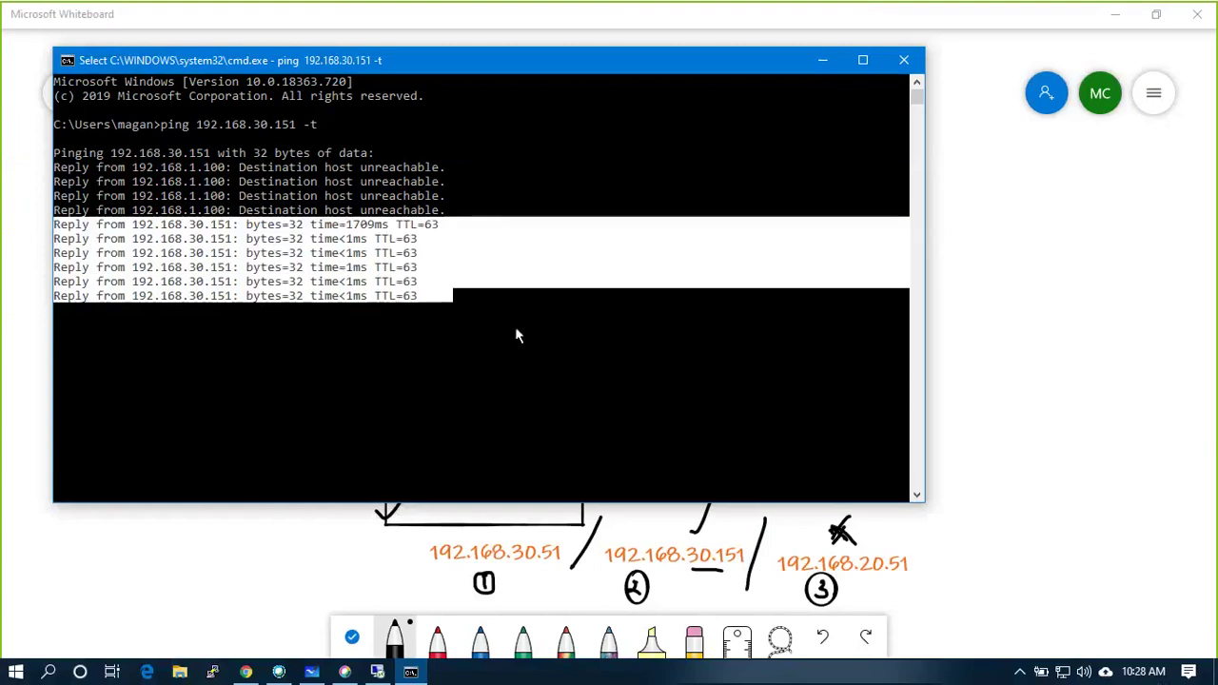
left_click(249, 621)
left_click(245, 671)
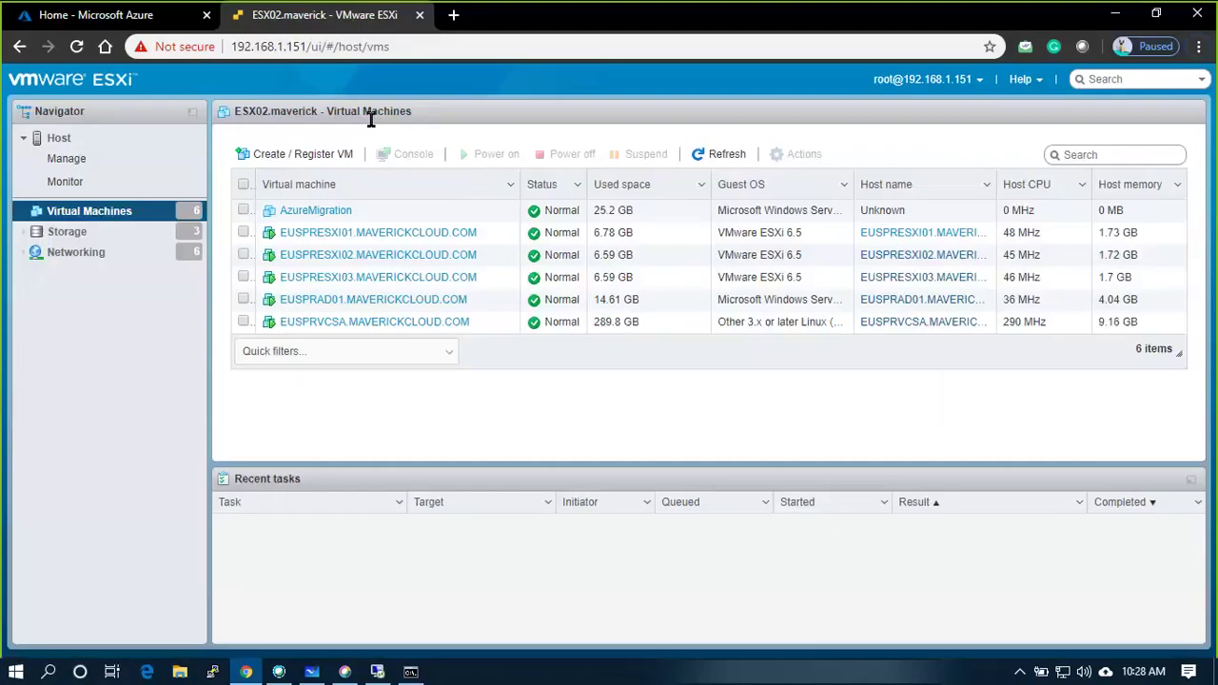
Open 192.168.30.151 in a new Chrome tab, proceeding past the certificate warning.
left_click(444, 15)
type("192.")
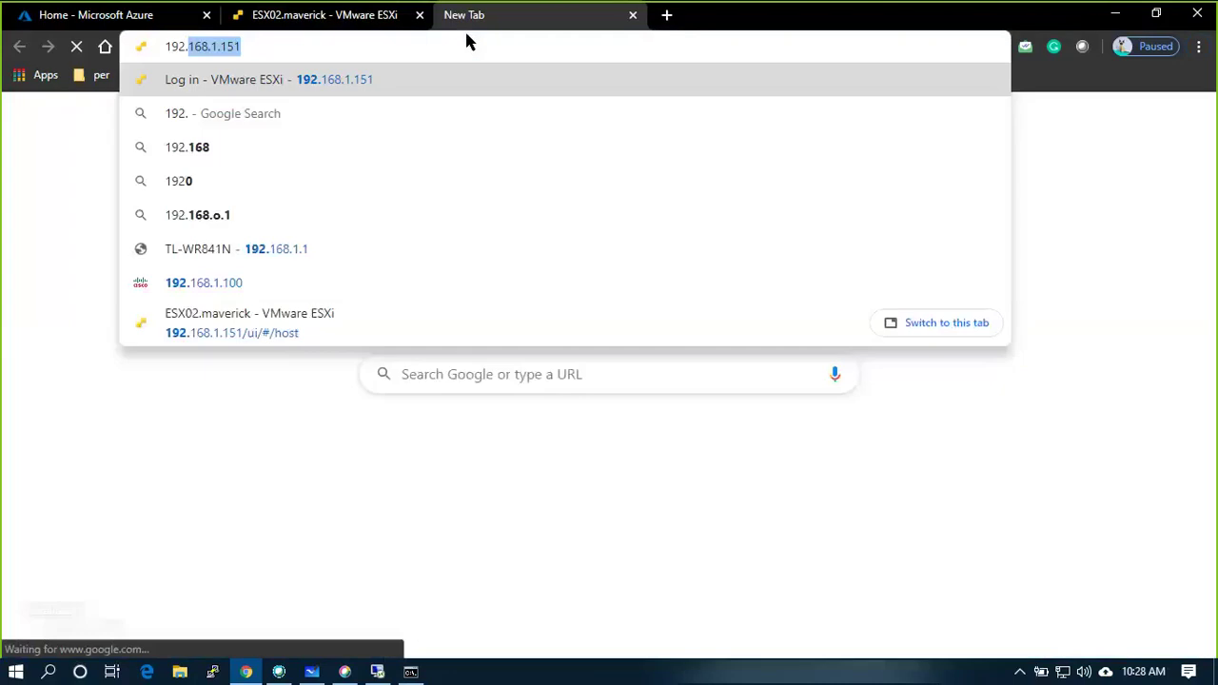
type("168.30.151")
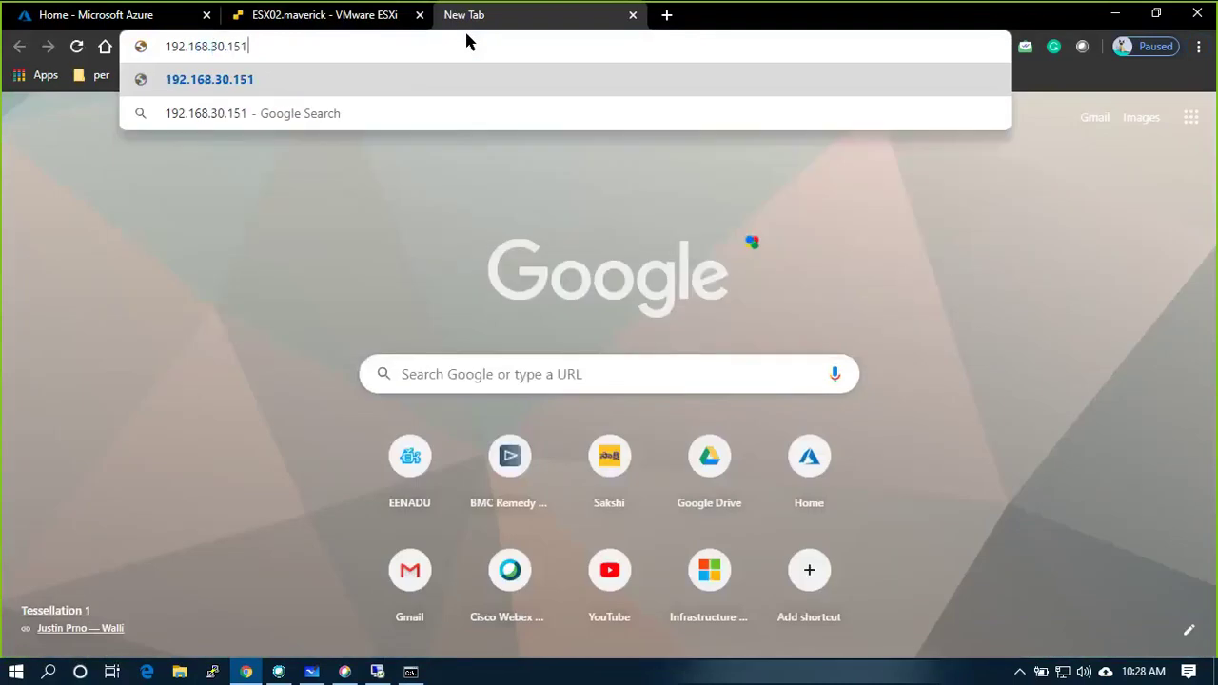
key("Return")
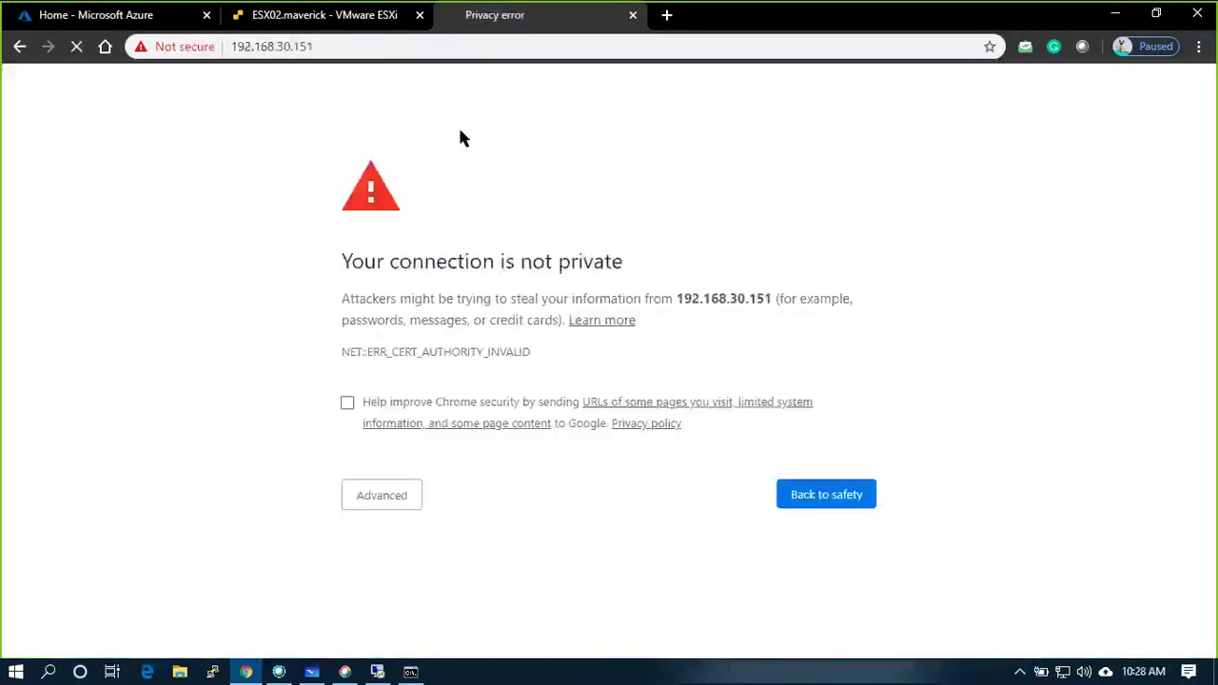
left_click(398, 497)
left_click(437, 605)
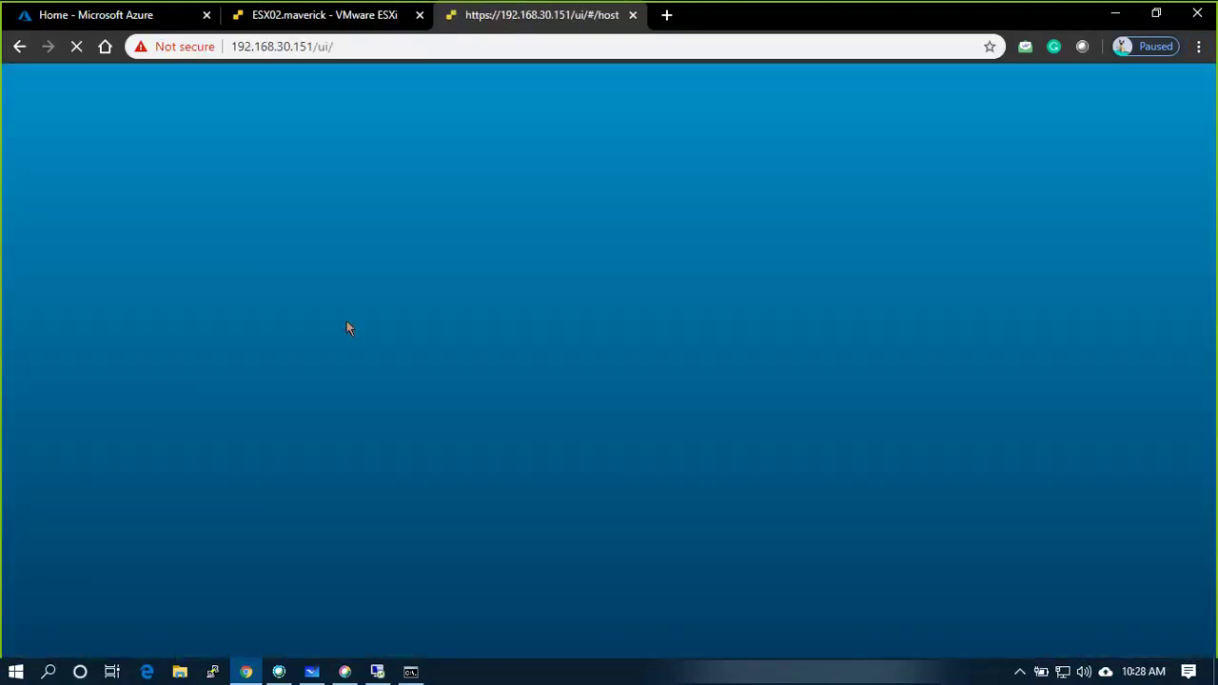
Log in as root, re-entering the password after the first attempt fails.
left_click(200, 366)
type("root")
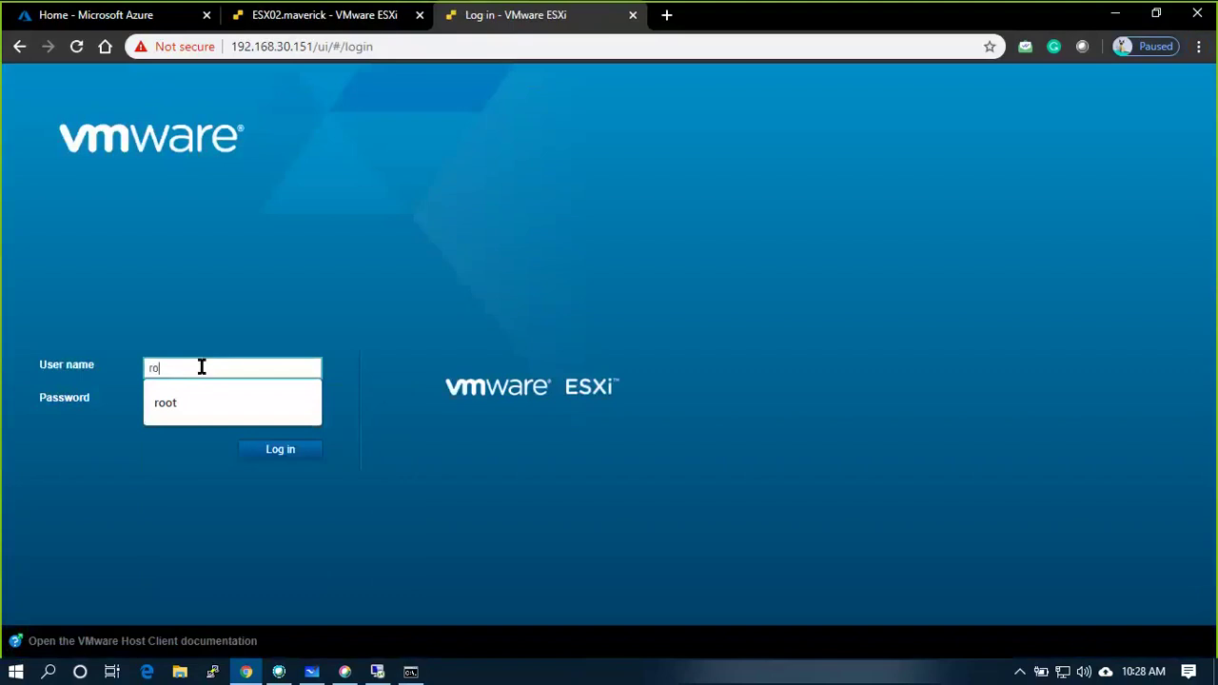
key("Tab")
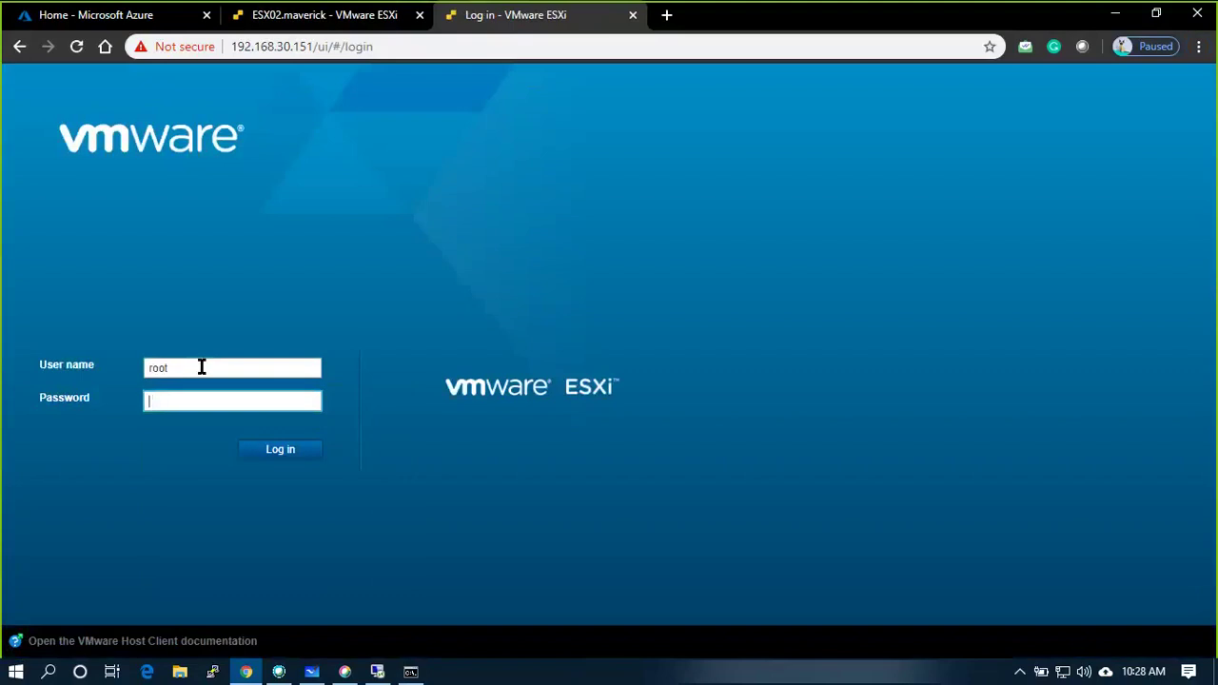
type("•••••••")
key("Return")
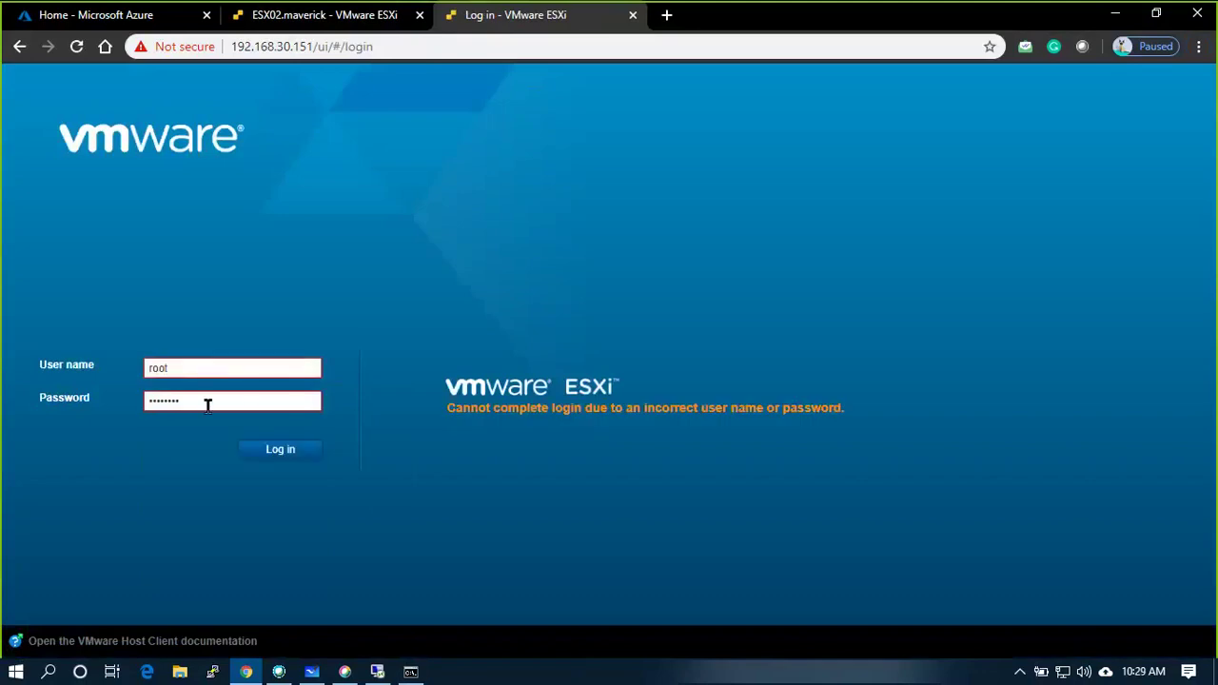
double_click(207, 400)
type("********")
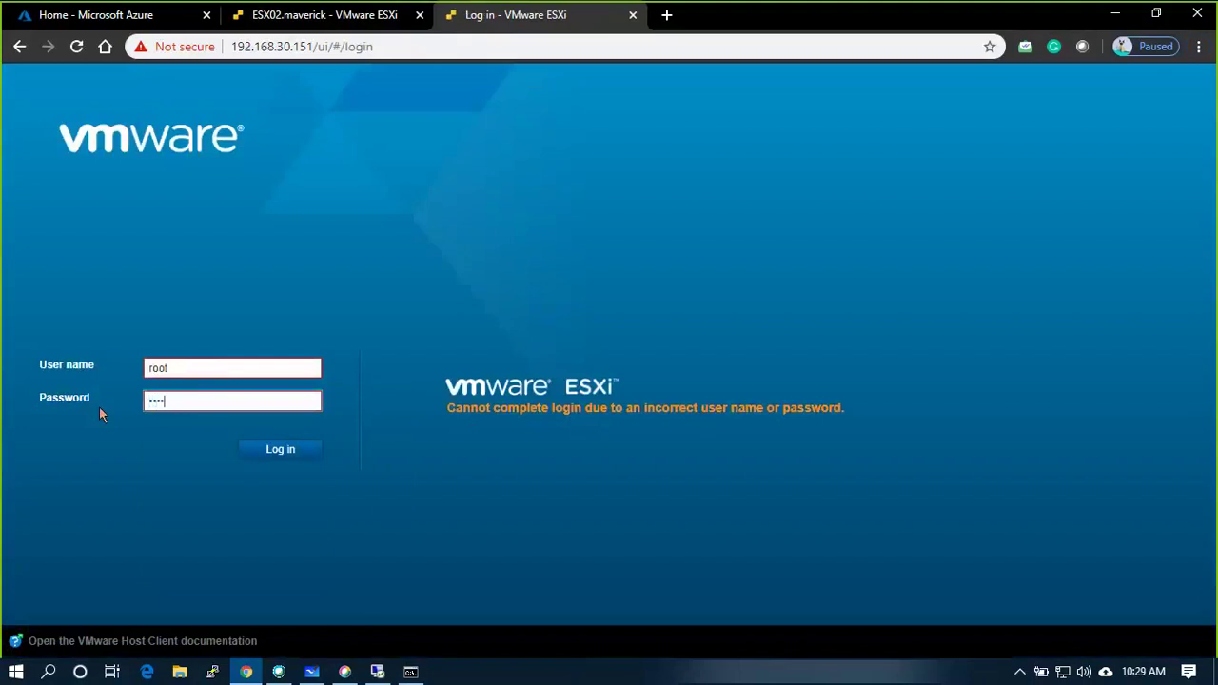
key("Return")
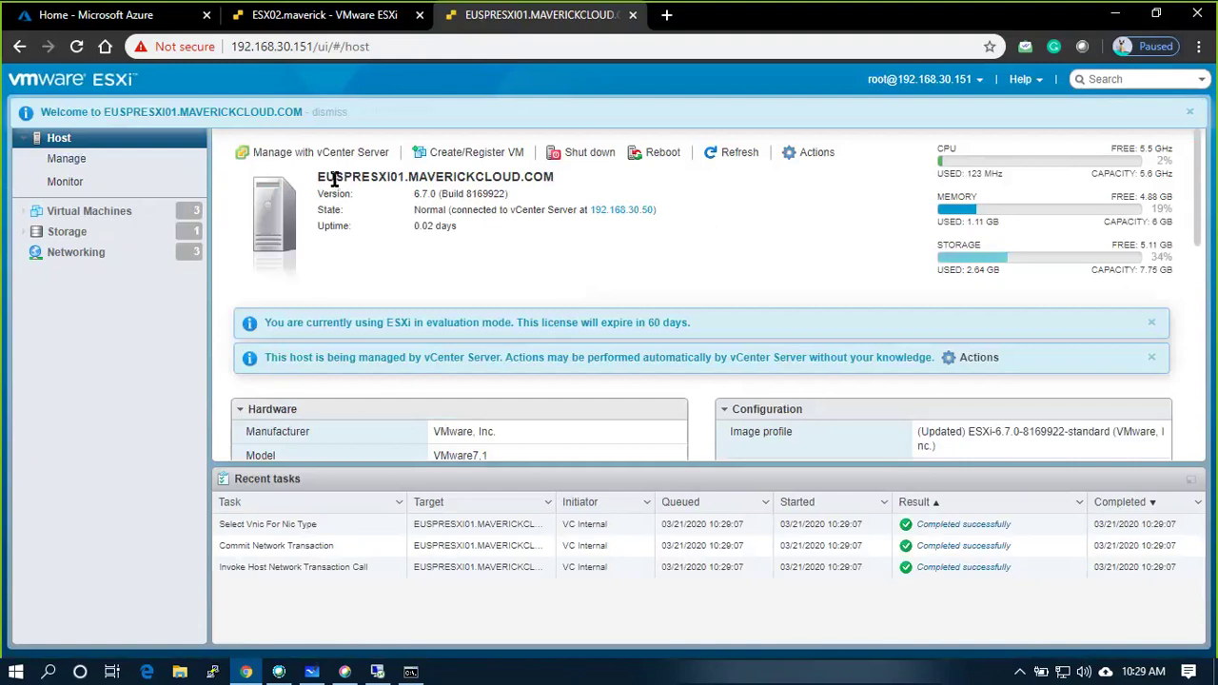
Review the host's Virtual Machines, Networking, Virtual switches and VMkernel NICs pages, then bring vSphere Client forward.
left_click_drag(328, 177, 555, 177)
left_click(81, 211)
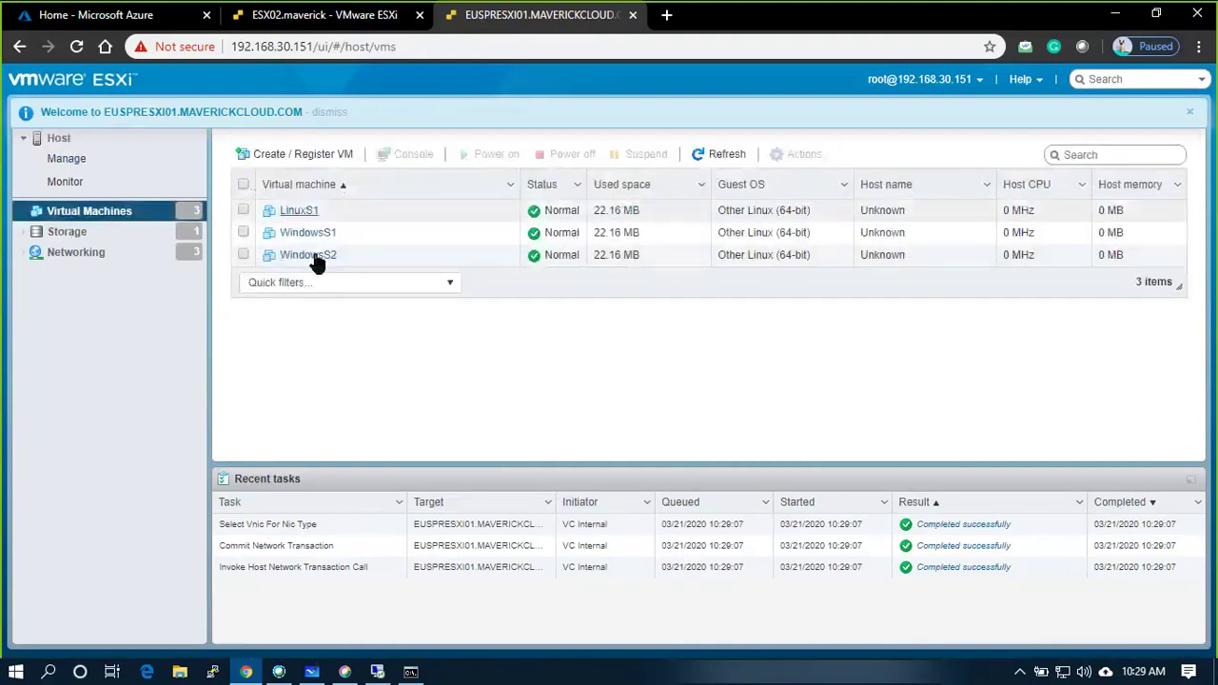
left_click(143, 253)
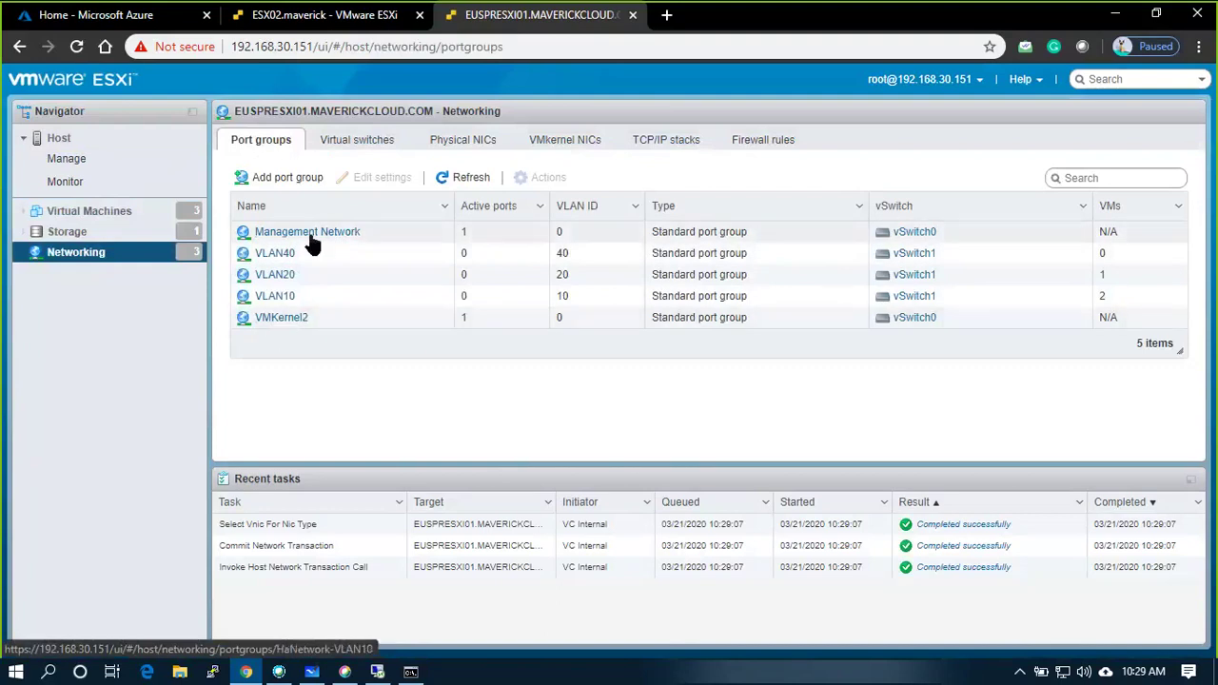
left_click(383, 143)
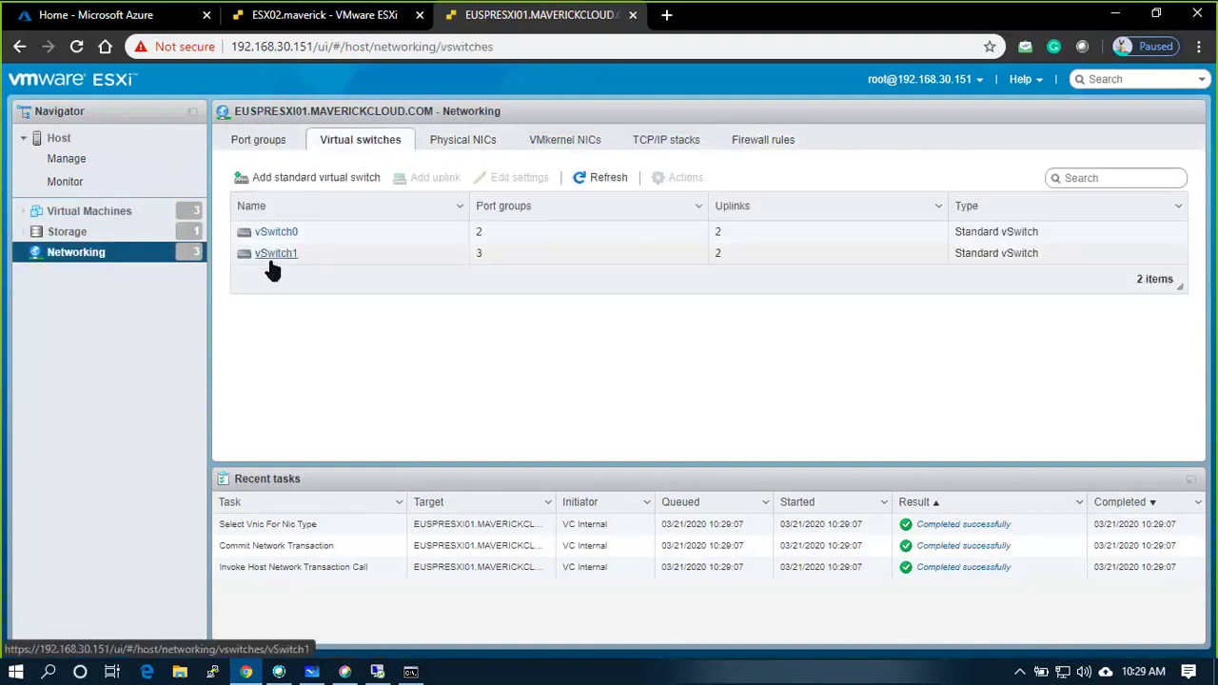
left_click(567, 143)
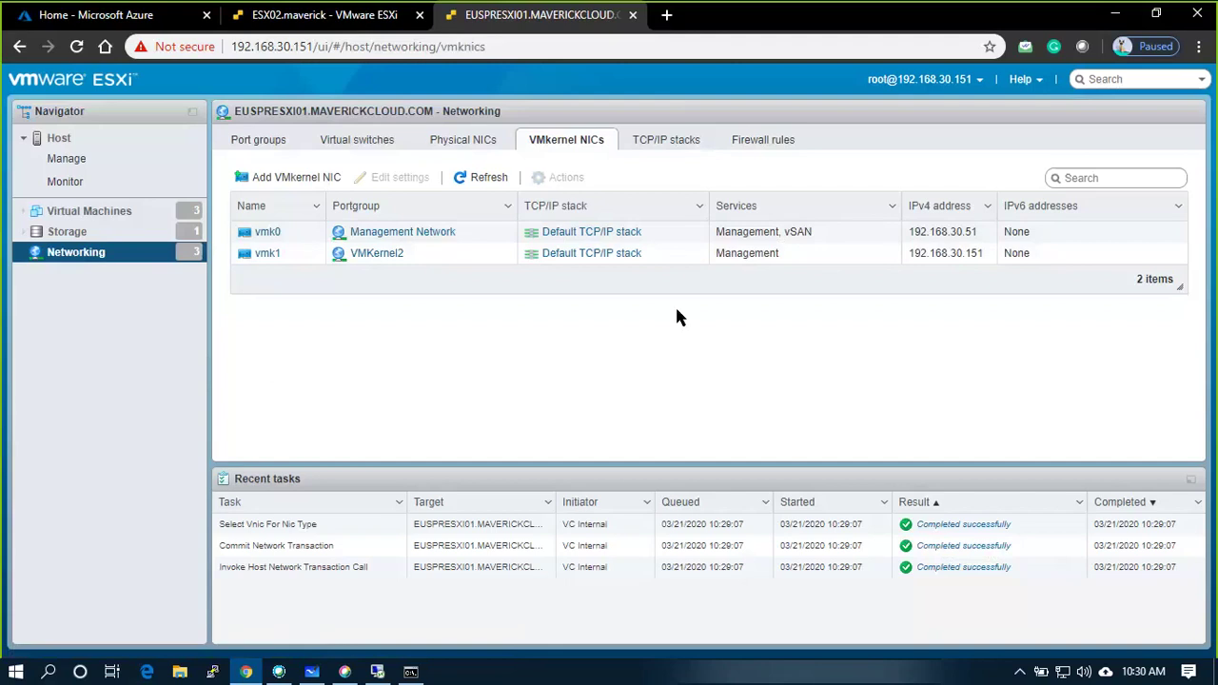
left_click(82, 211)
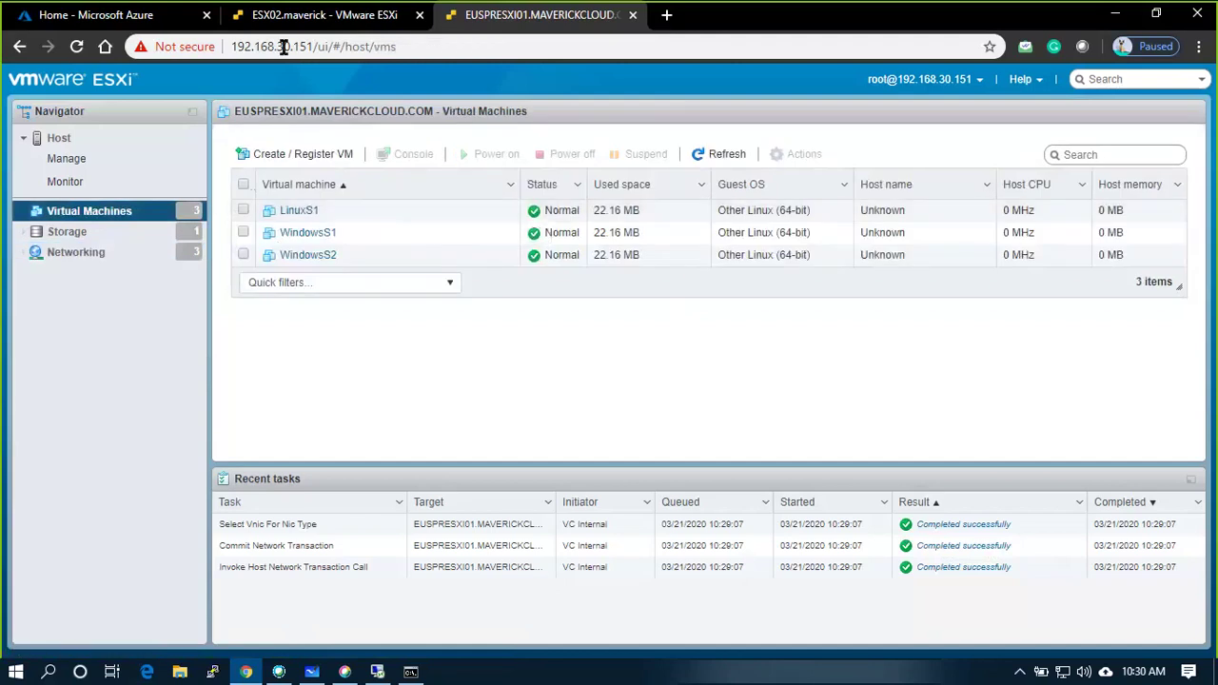
left_click(376, 673)
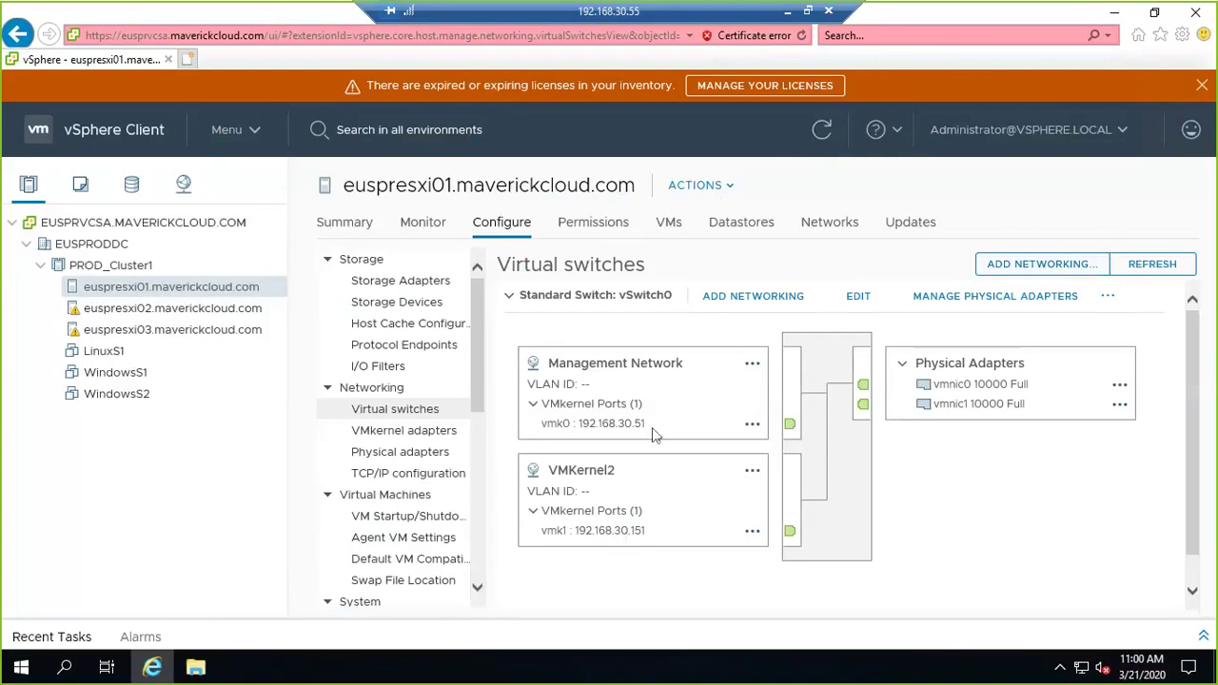
Tick the second address, 192.168.30.151, on the whiteboard diagram.
left_click(786, 10)
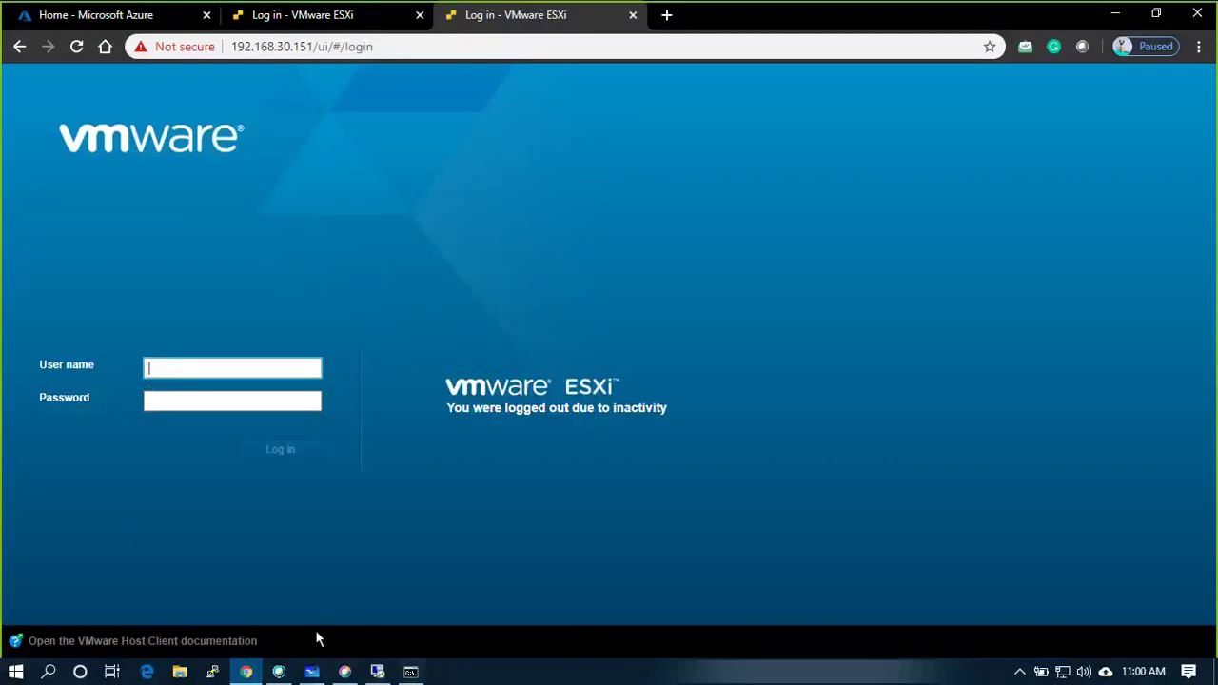
left_click(231, 370)
left_click(464, 111)
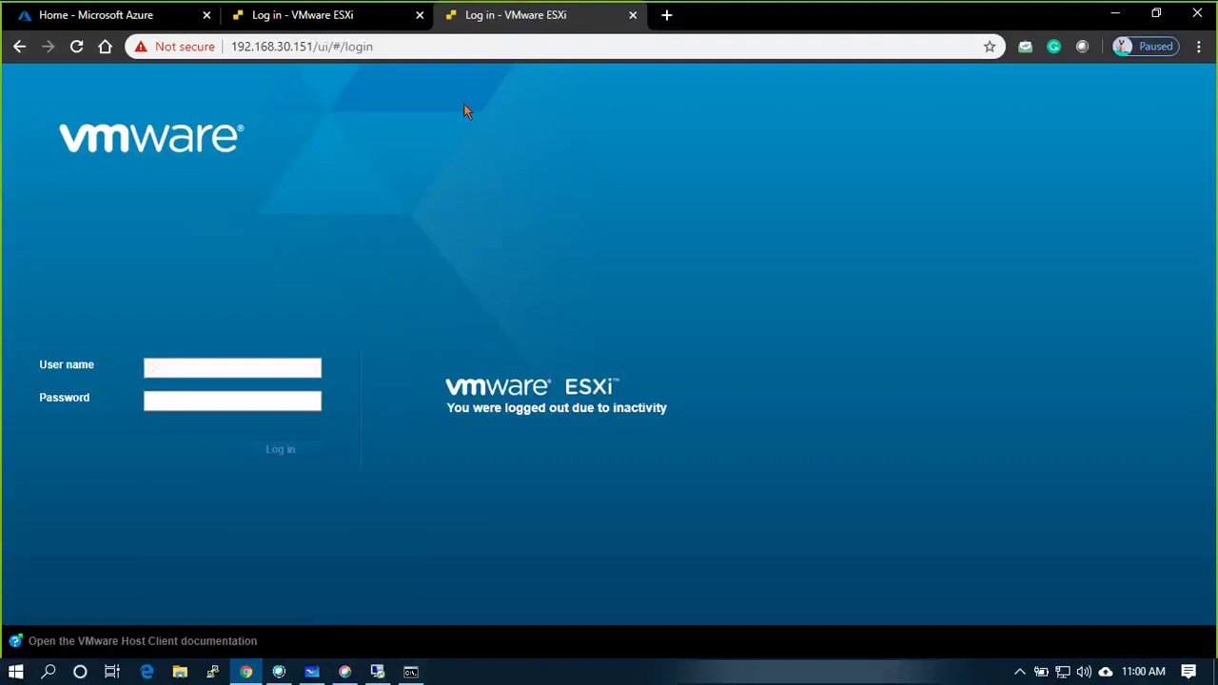
left_click(312, 671)
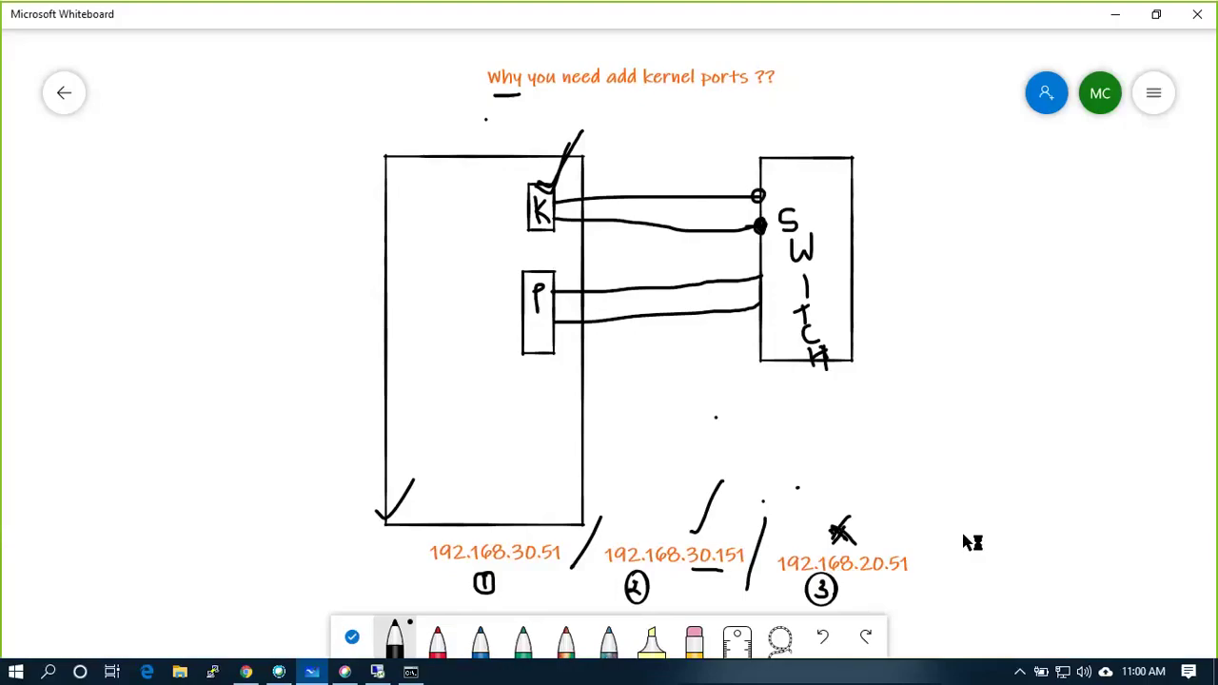
left_click_drag(678, 528, 723, 487)
Sign in to the ESXi Host Client again as root, then return to Whiteboard.
left_click(245, 671)
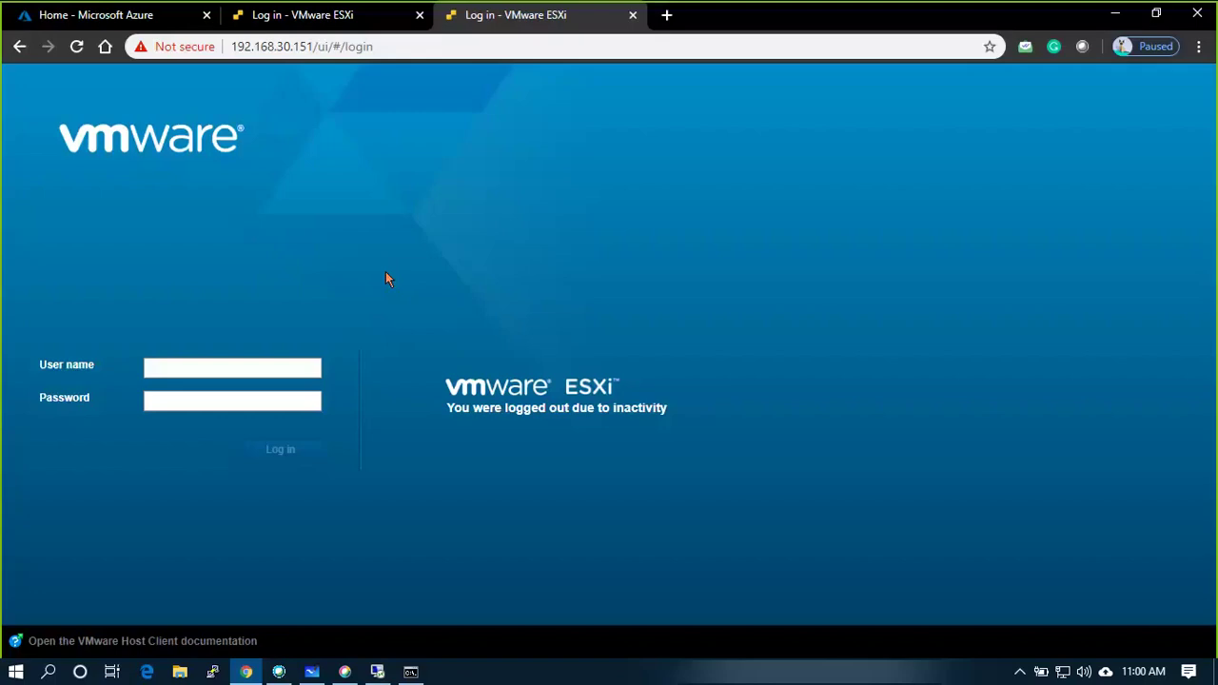
left_click(221, 368)
type("root")
key("Tab")
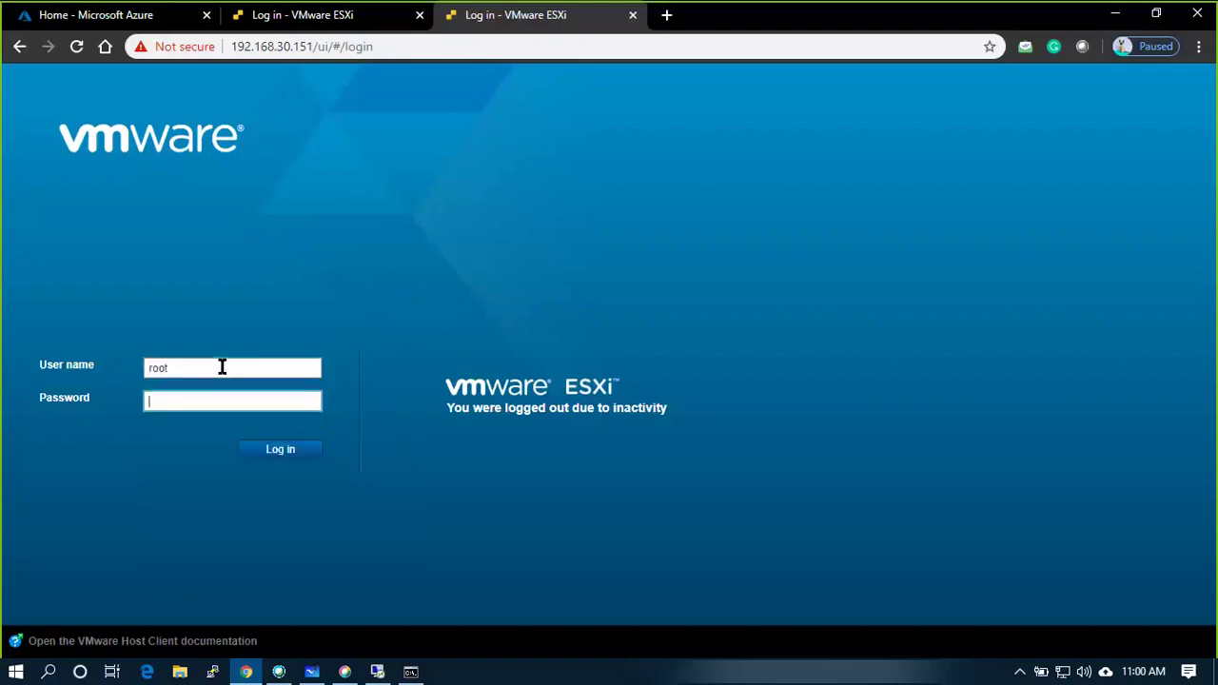
type("•••••••")
key("Return")
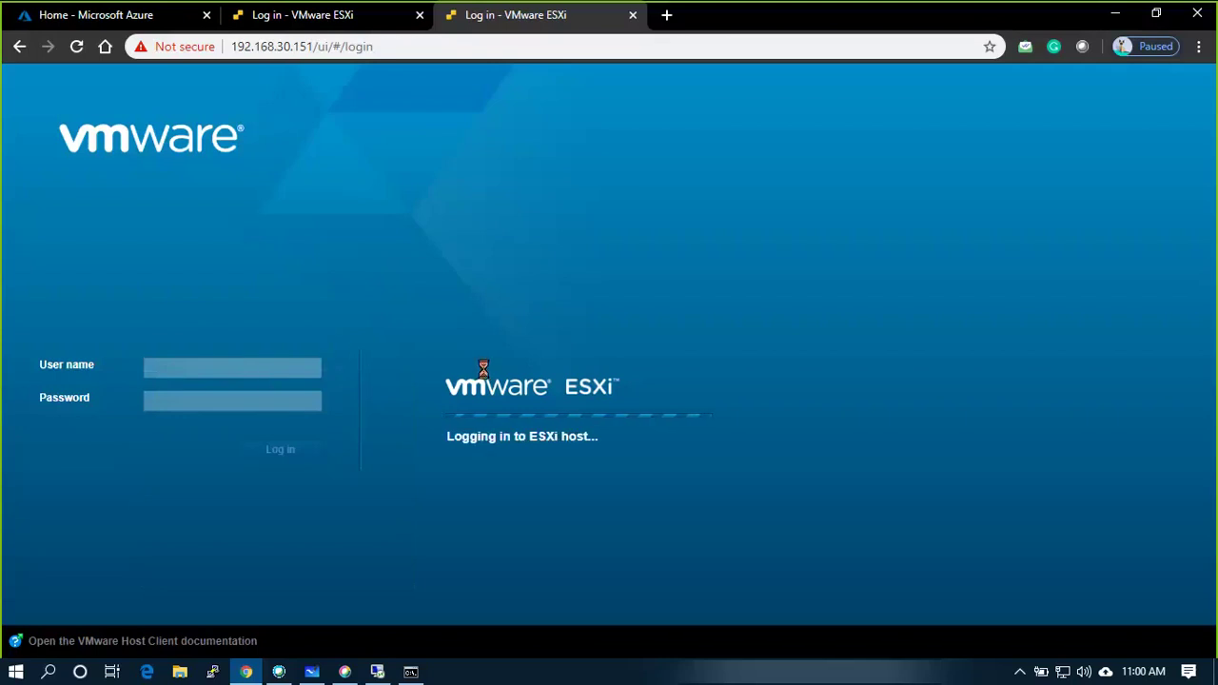
key("alt+Tab")
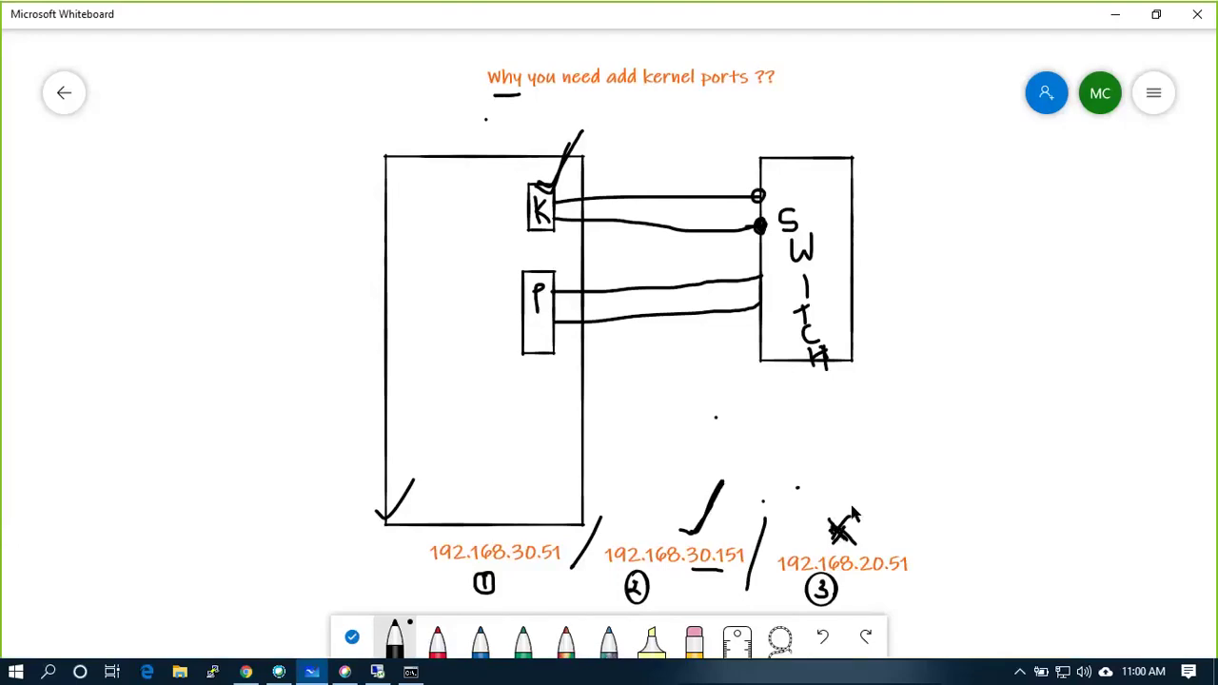
Reinforce the X, underline 20.51 and mark the top switch port, then return to vSphere Client.
left_click_drag(852, 505, 835, 552)
left_click_drag(866, 576, 903, 577)
mouse_move(763, 197)
left_mouse_down()
mouse_move(772, 181)
mouse_move(775, 210)
mouse_move(796, 179)
left_mouse_up()
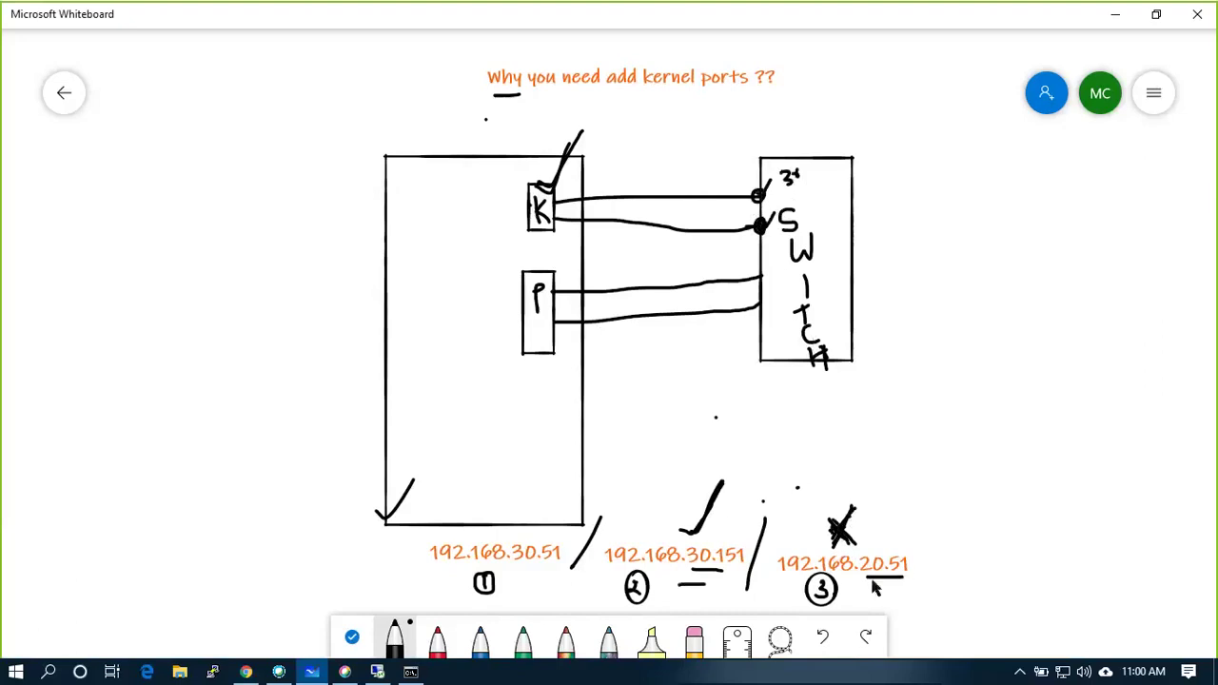
mouse_move(871, 579)
left_mouse_down()
mouse_move(884, 597)
mouse_move(871, 597)
left_mouse_up()
key("alt+Tab")
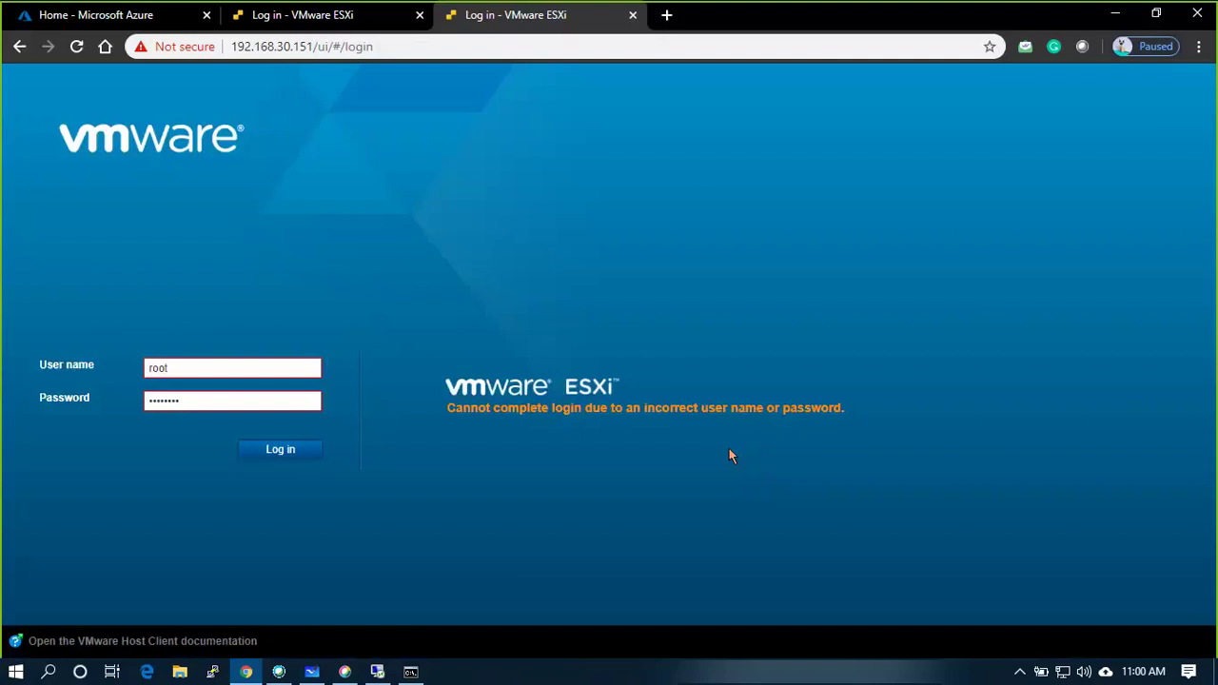
key("alt+Tab")
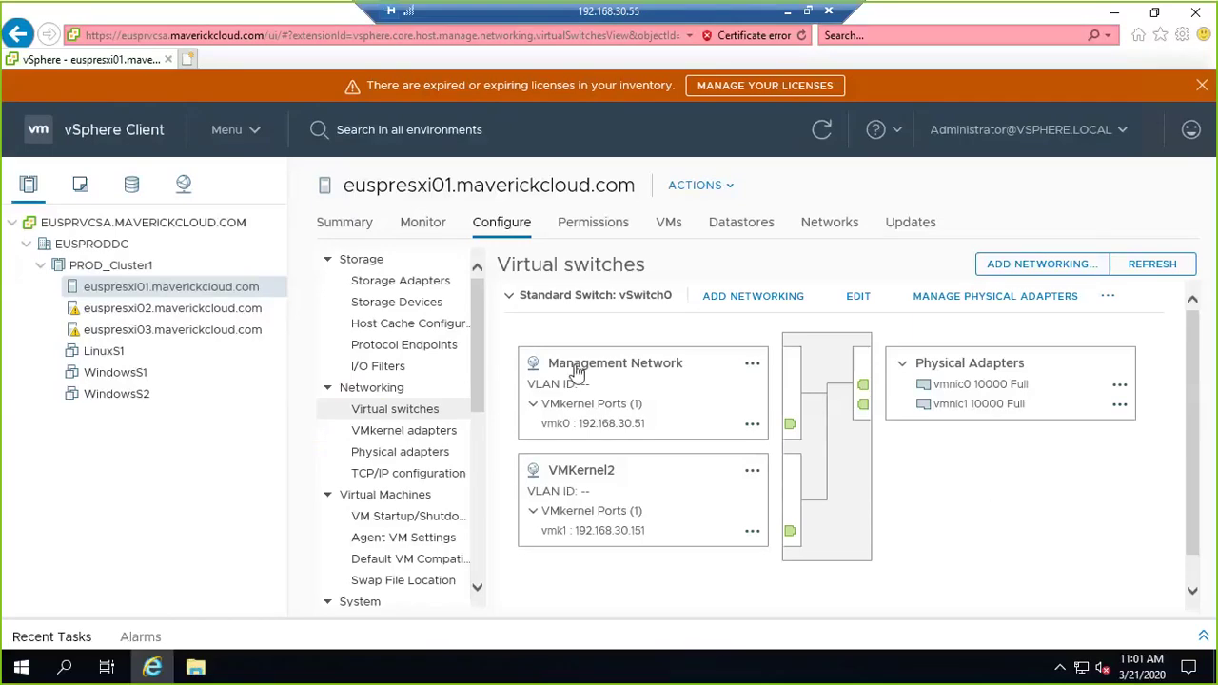
Add a VMkernel adapter targeting the existing standard switch vSwitch0.
left_click(1039, 271)
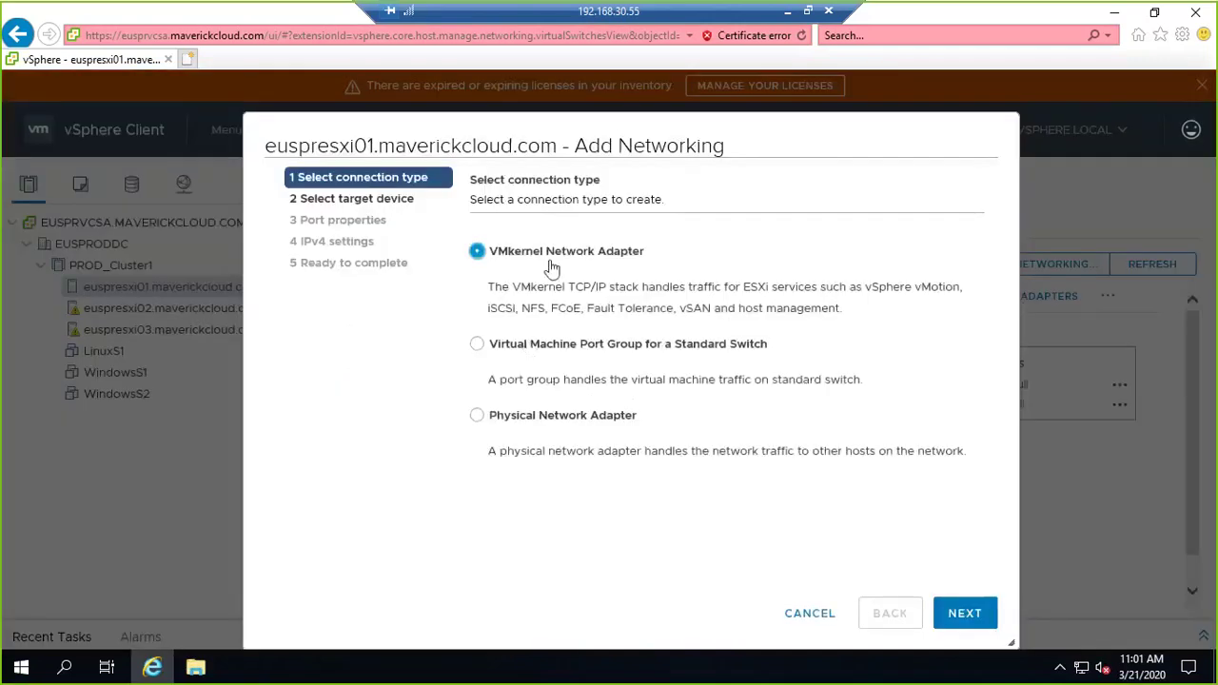
left_click(961, 628)
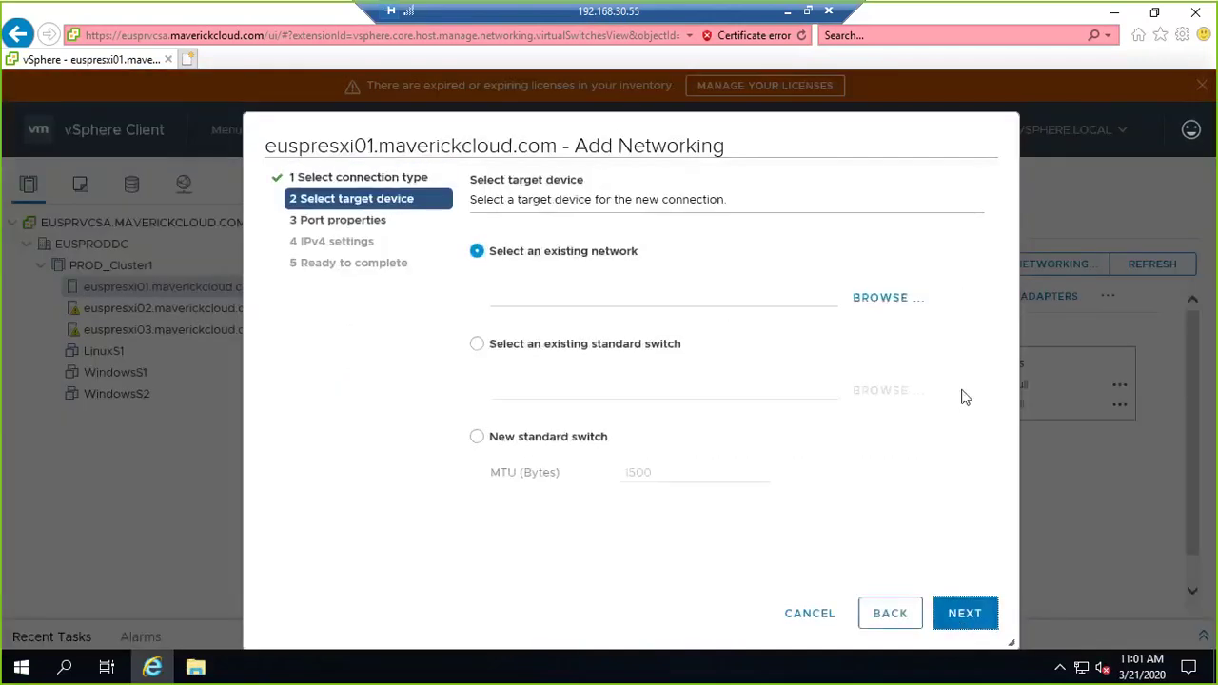
left_click(600, 344)
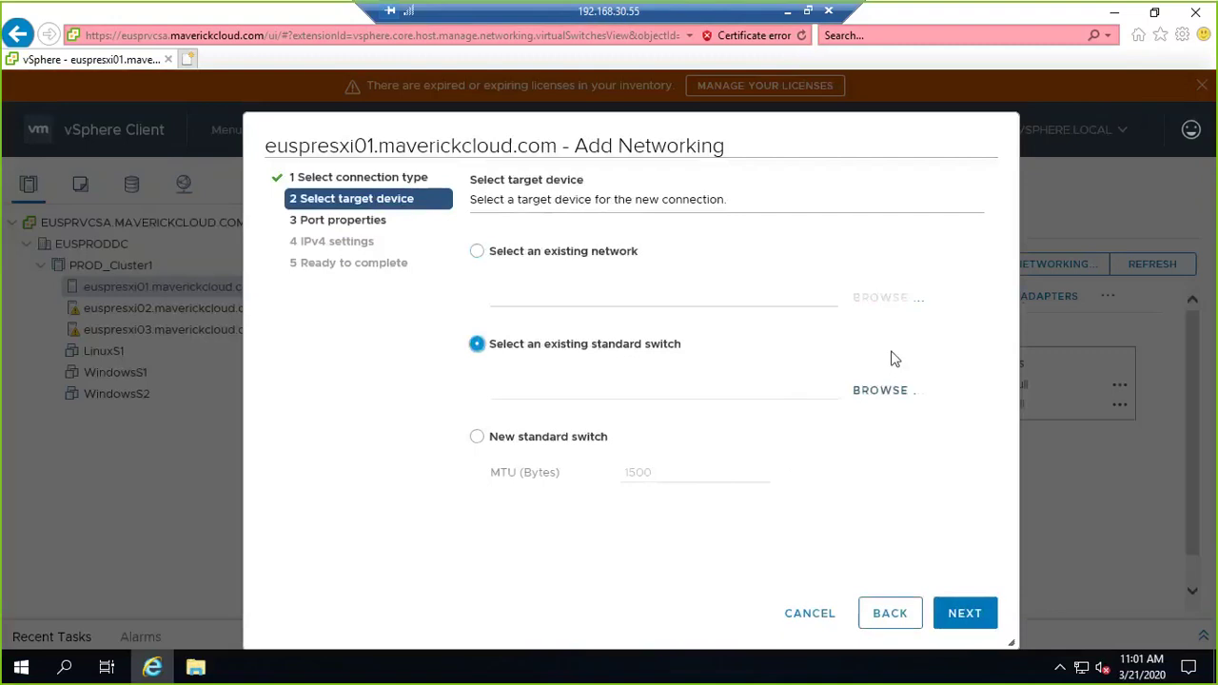
left_click(561, 251)
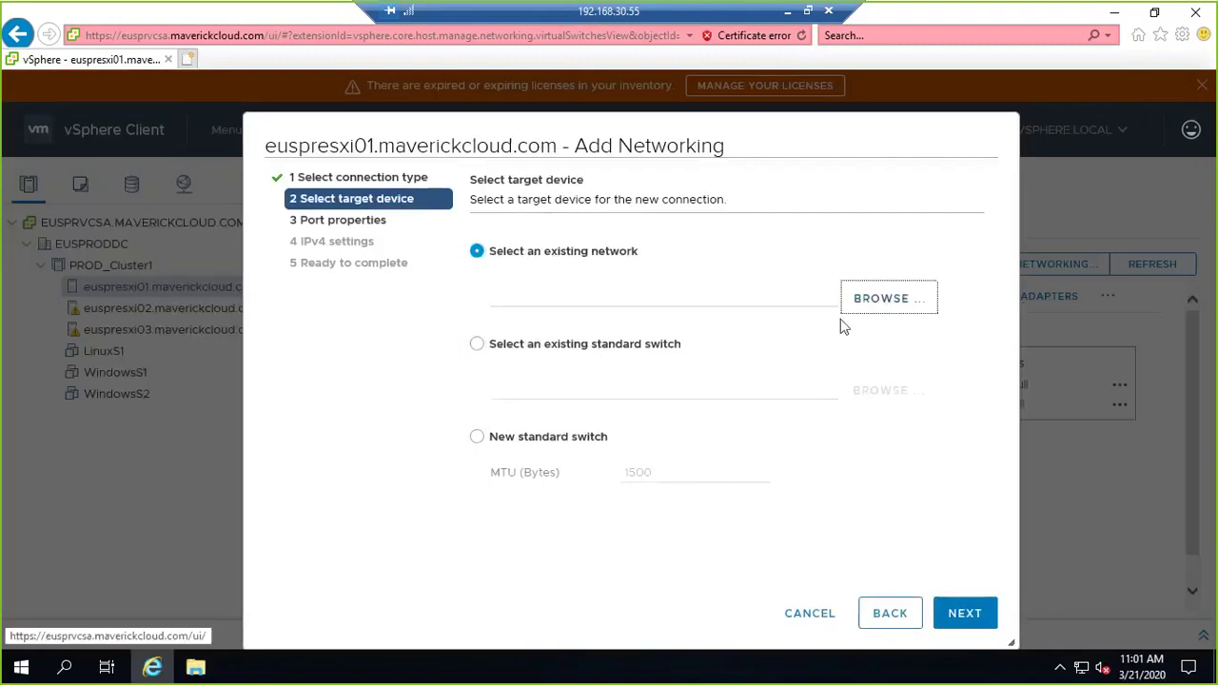
left_click(909, 290)
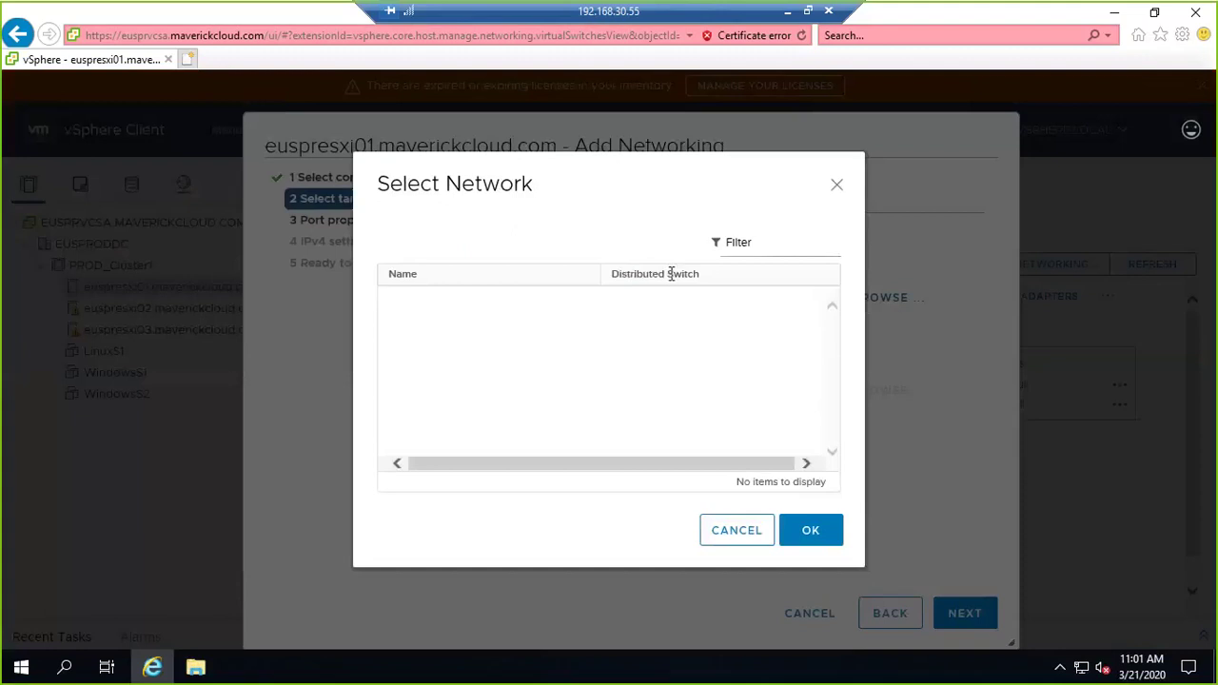
left_click(737, 531)
left_click(536, 345)
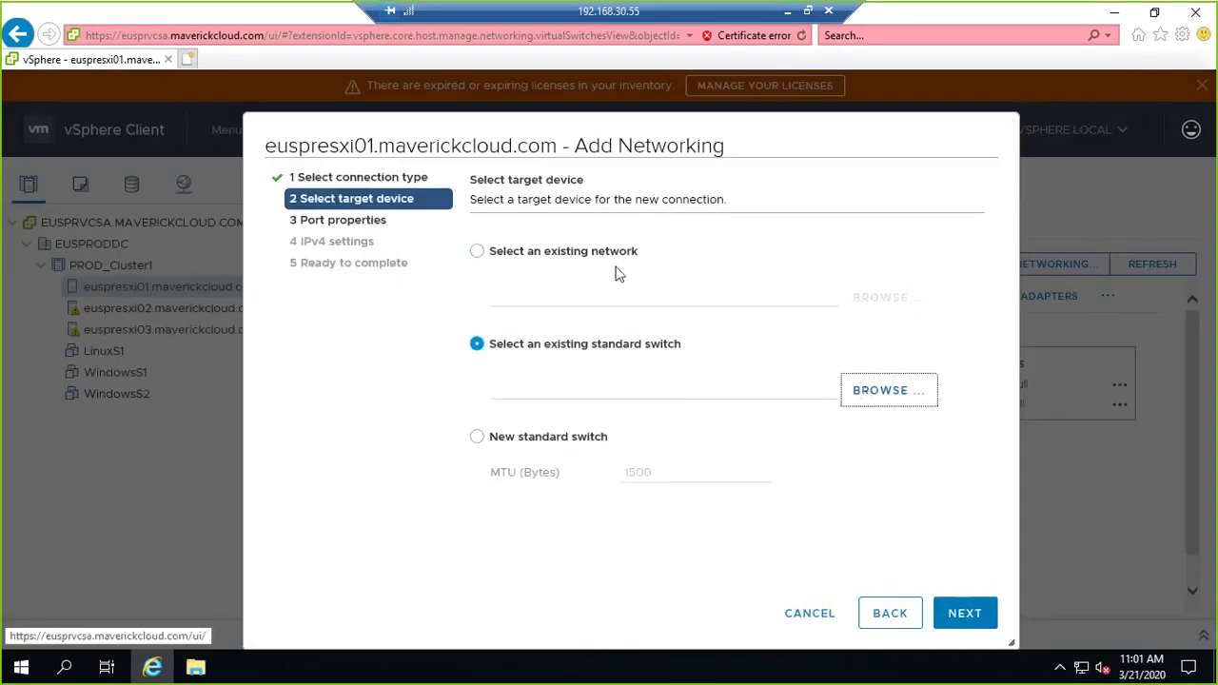
left_click(888, 391)
left_click(810, 530)
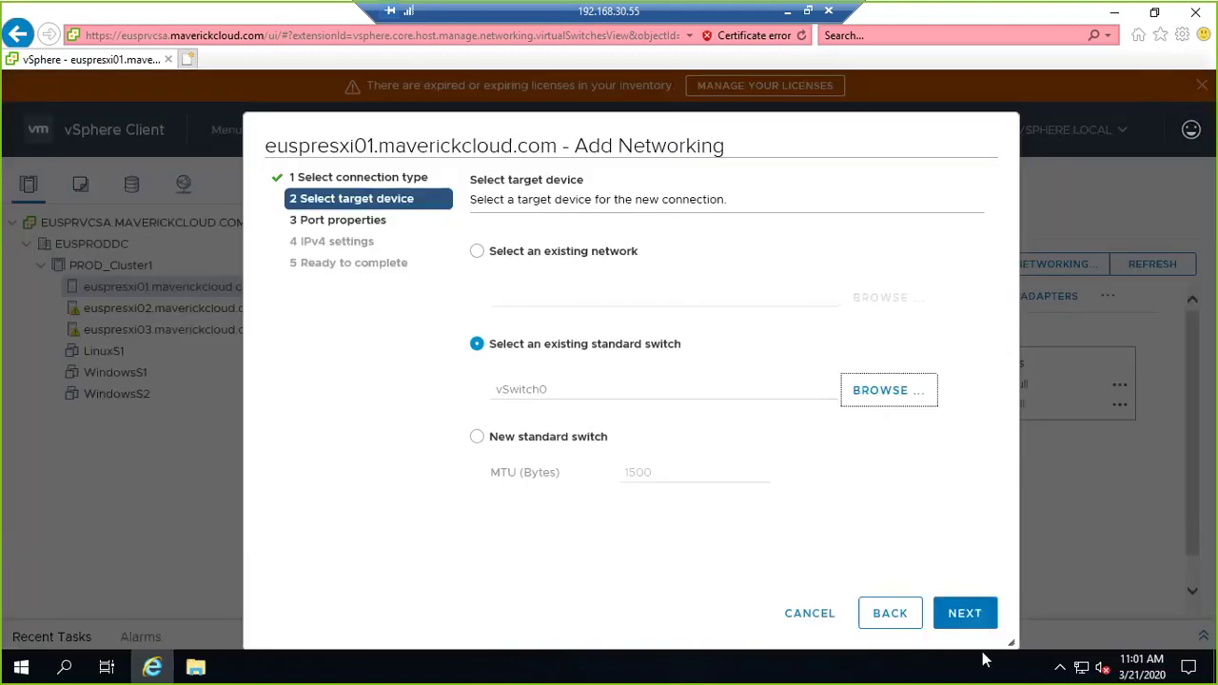
left_click(964, 613)
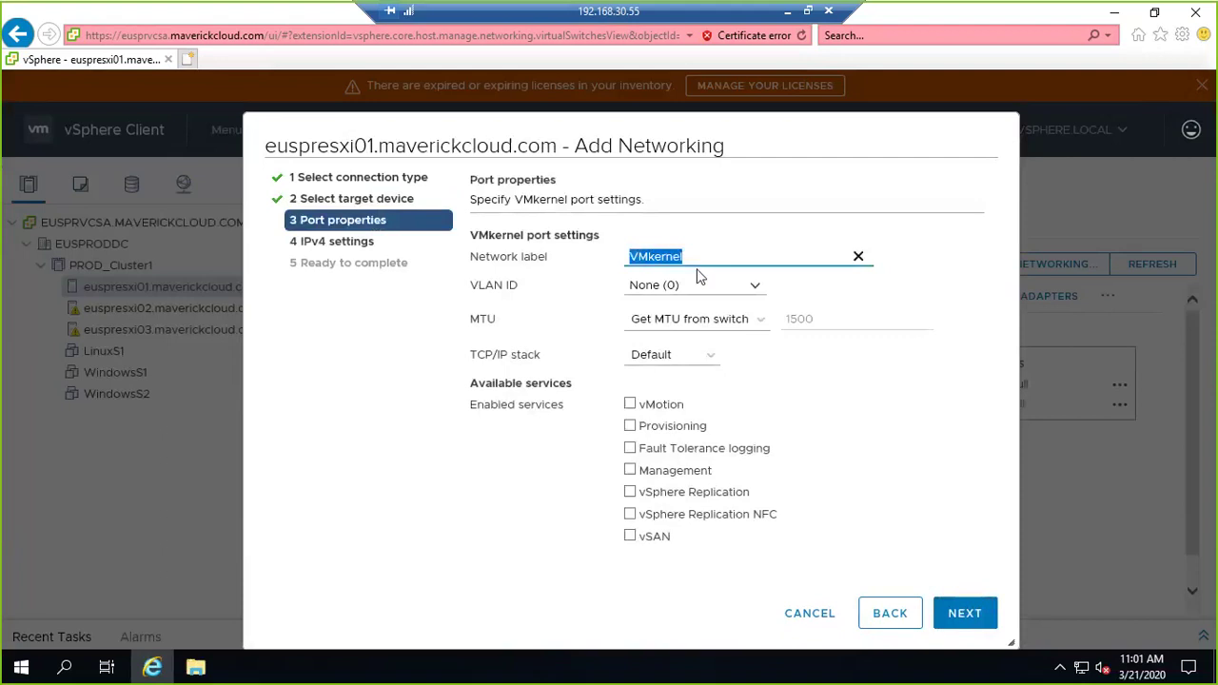
Name the port VMKernel3 and enable the vSphere Replication service.
type("VMKernel")
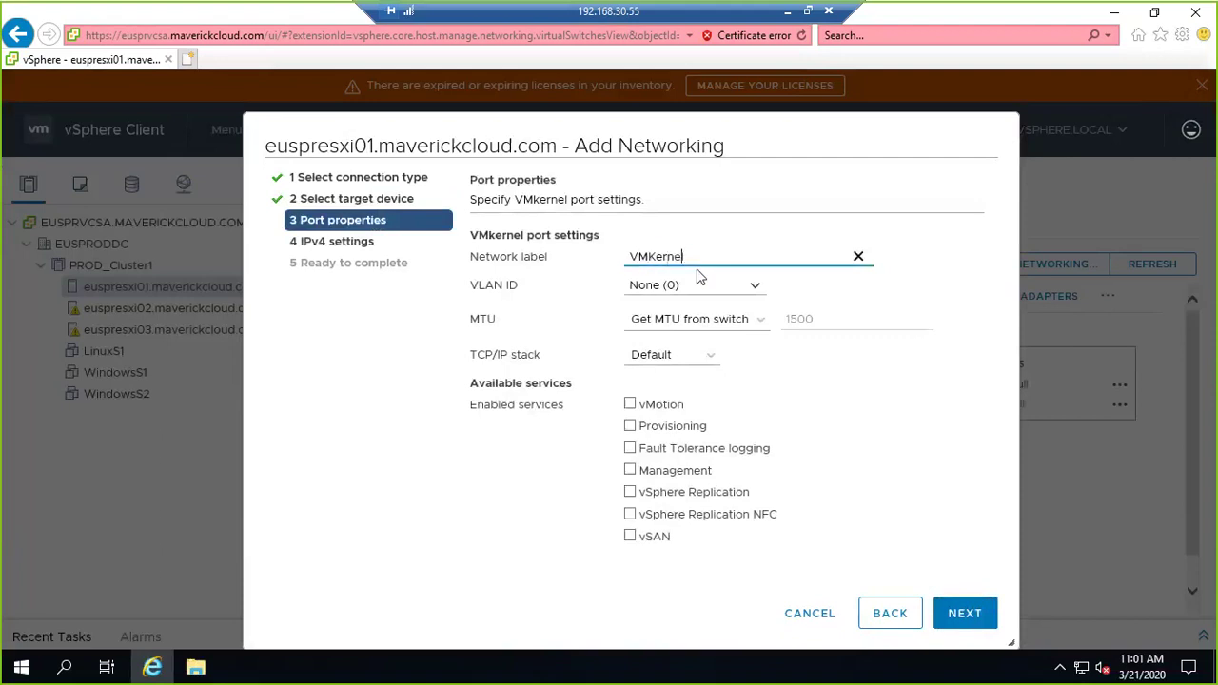
type("3")
left_click(644, 495)
left_click(958, 612)
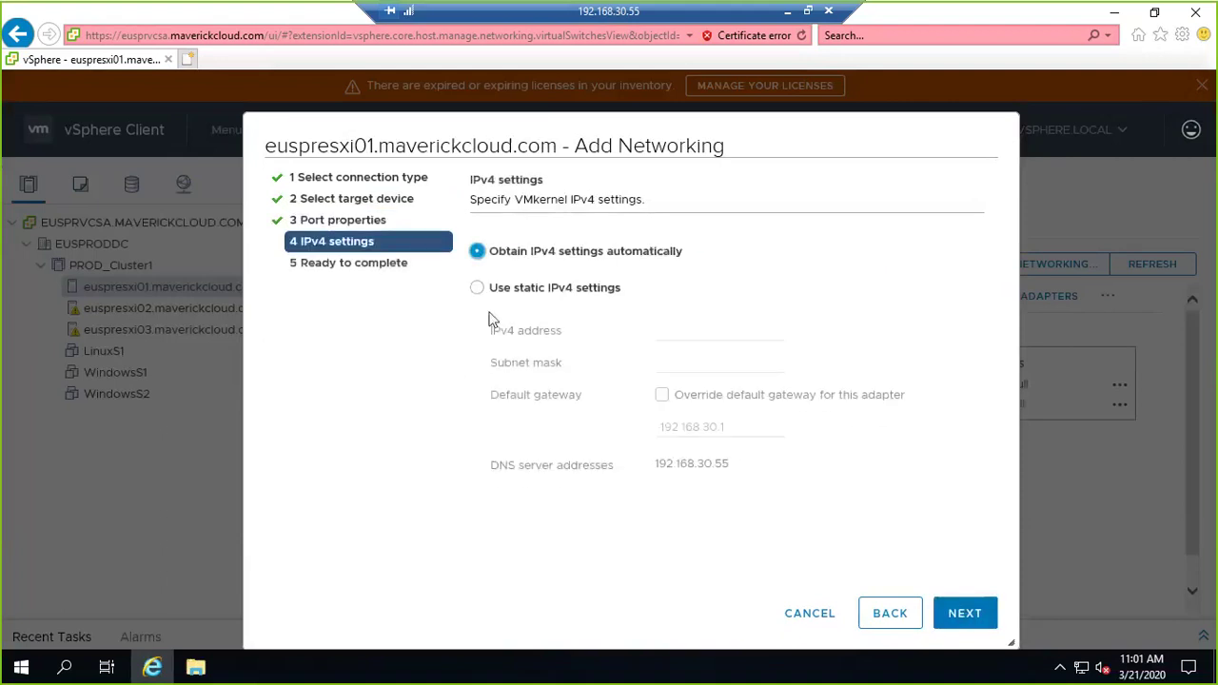
Assign static IPv4 192.168.20.51, mask 255.255.255.0, with gateway override 192.168.20.1.
left_click(487, 295)
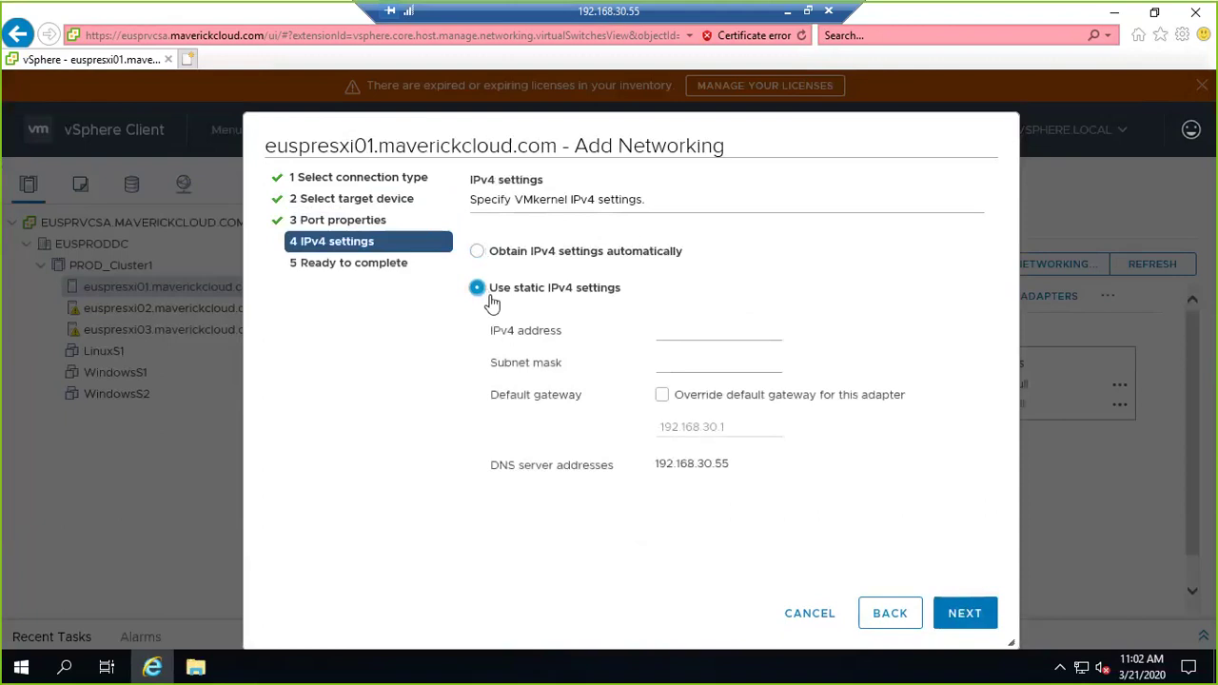
left_click(681, 331)
type("192.168")
type(".20.51")
key("Tab")
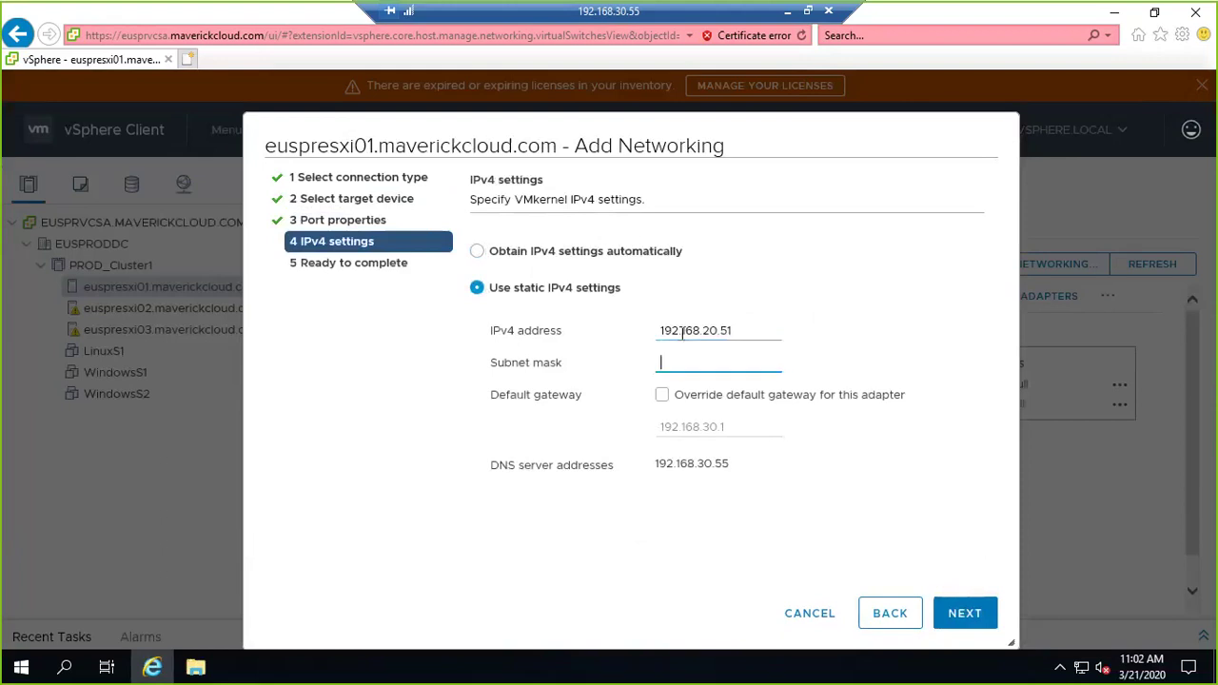
type("2555.2")
key("BackSpace")
key("BackSpace")
key("BackSpace")
type(".255.255.0")
key("Tab")
key("space")
key("Tab")
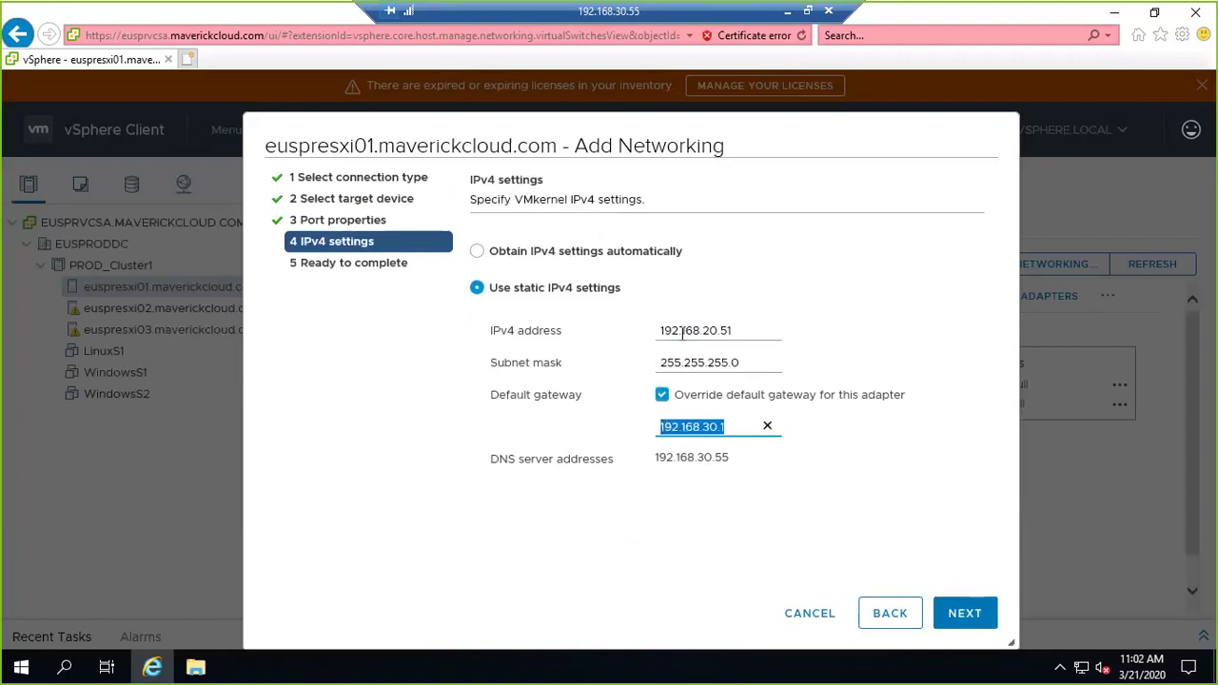
key("End")
key("BackSpace")
key("BackSpace")
key("BackSpace")
key("BackSpace")
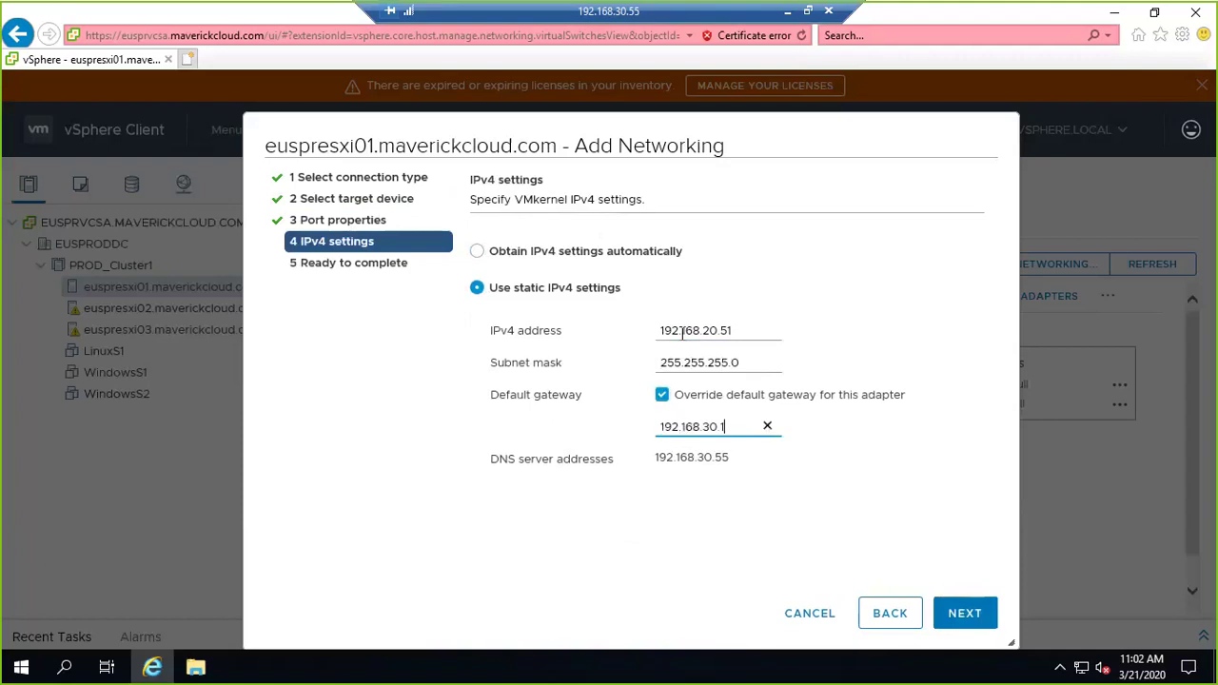
type("20.1")
left_click(951, 616)
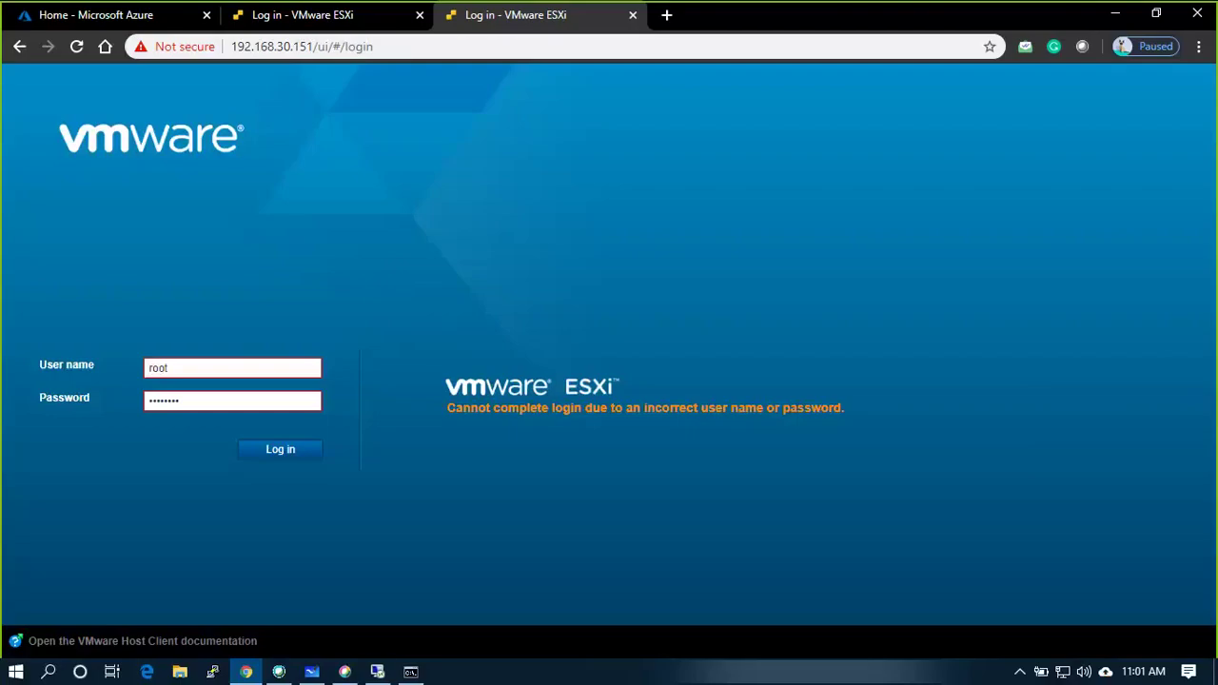
Stop the 192.168.30.151 ping, start a continuous ping to 192.168.20.51, and return to vSphere.
left_click(410, 671)
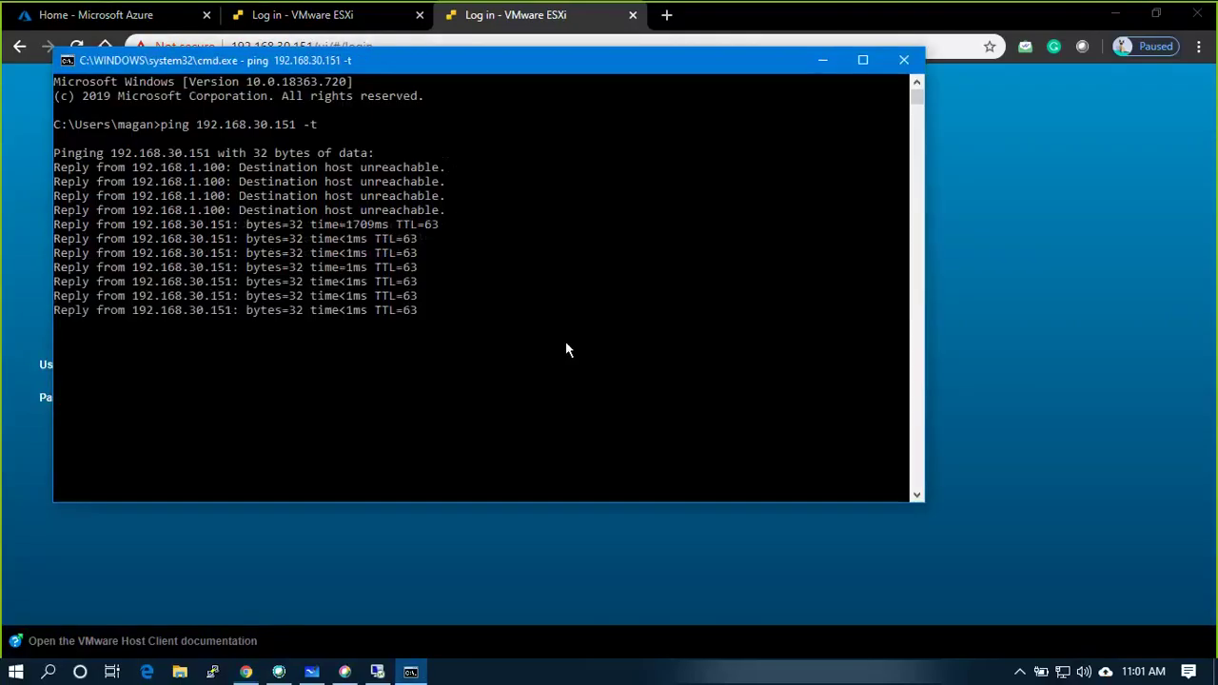
key("ctrl+c")
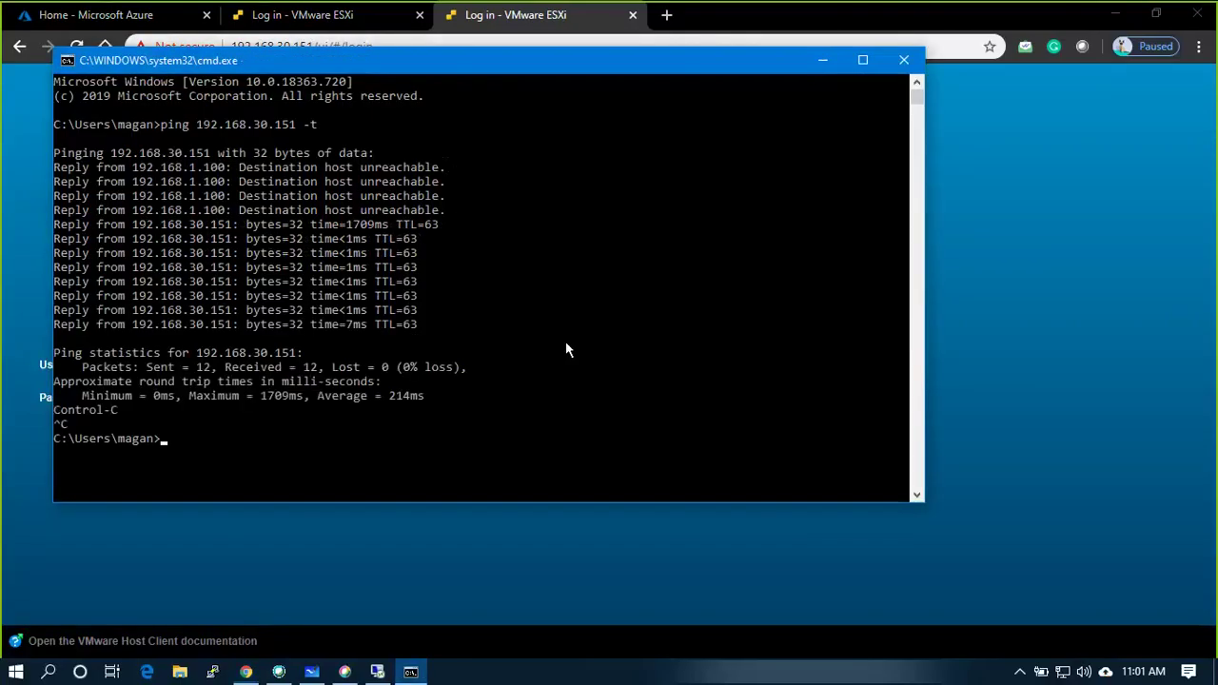
key("Up")
key("BackSpace")
key("BackSpace")
key("BackSpace")
key("BackSpace")
key("BackSpace")
key("BackSpace")
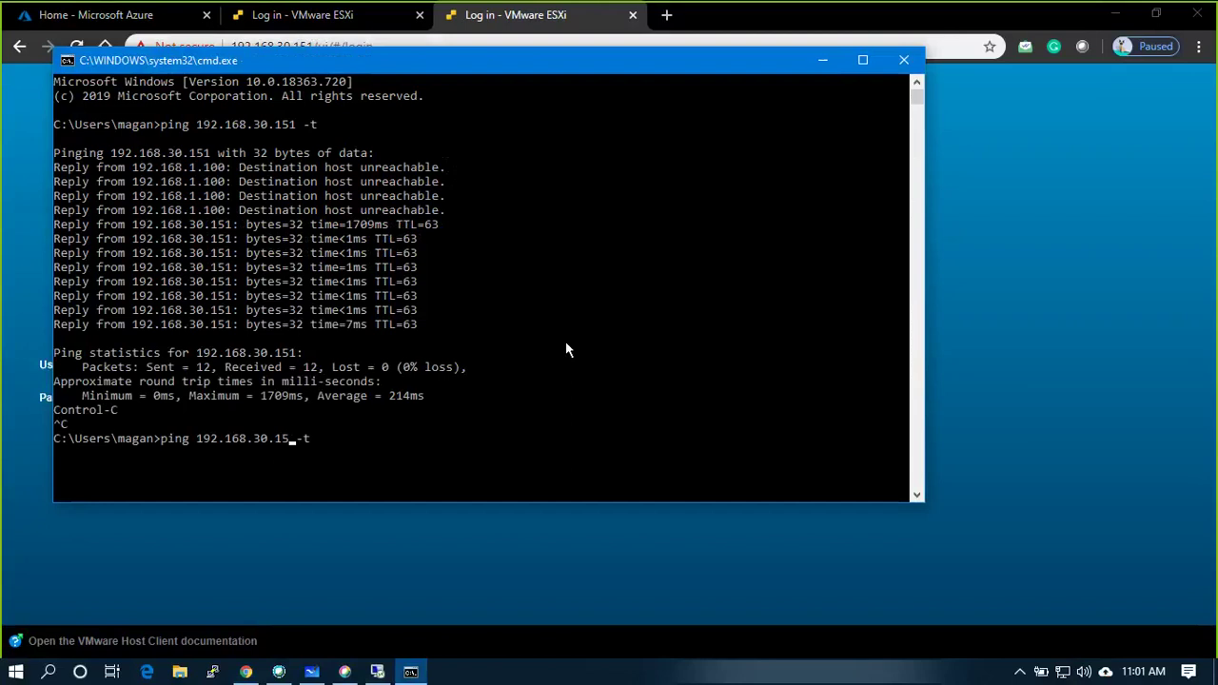
type("20.51")
key("Return")
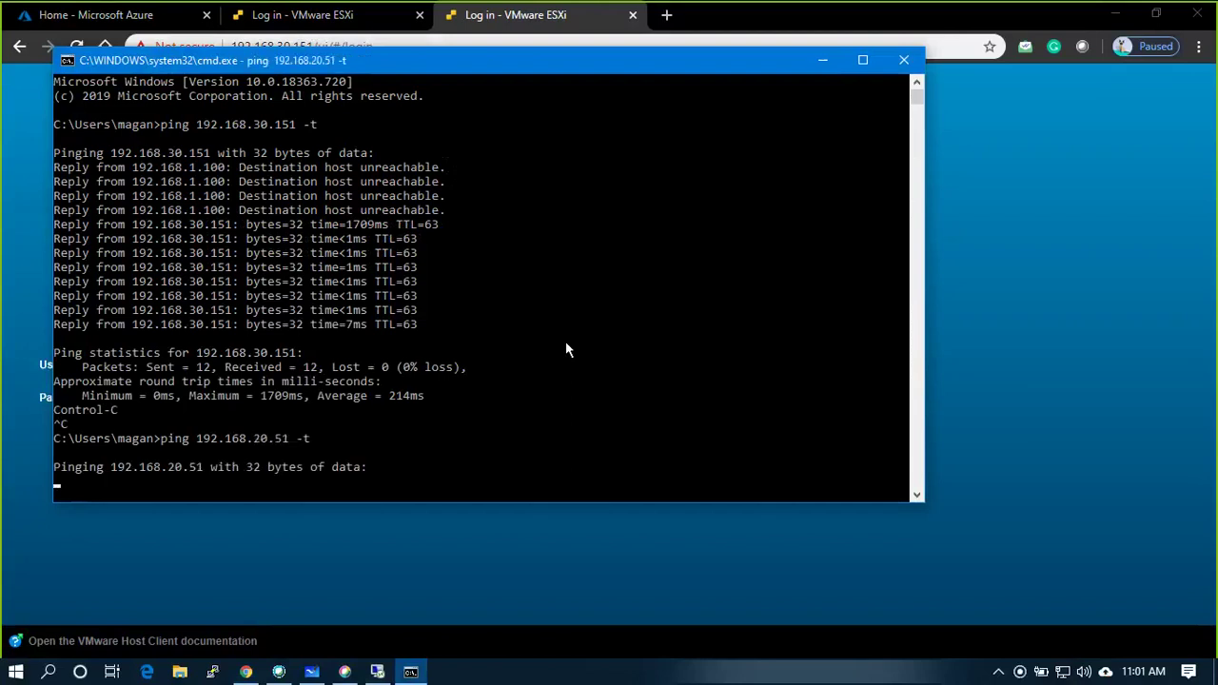
key("alt+Tab")
key("alt+Tab")
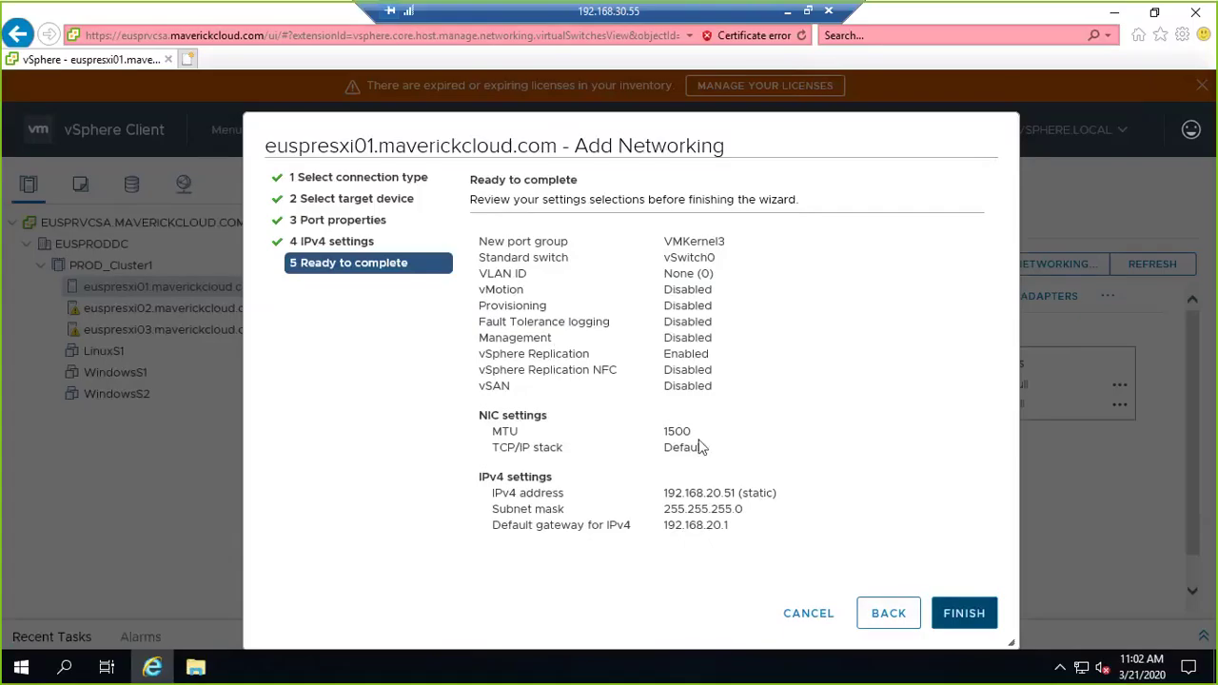
Finish the wizard and confirm VMKernel3 shows vmk2 at 192.168.20.51 on vSwitch0.
left_click(965, 615)
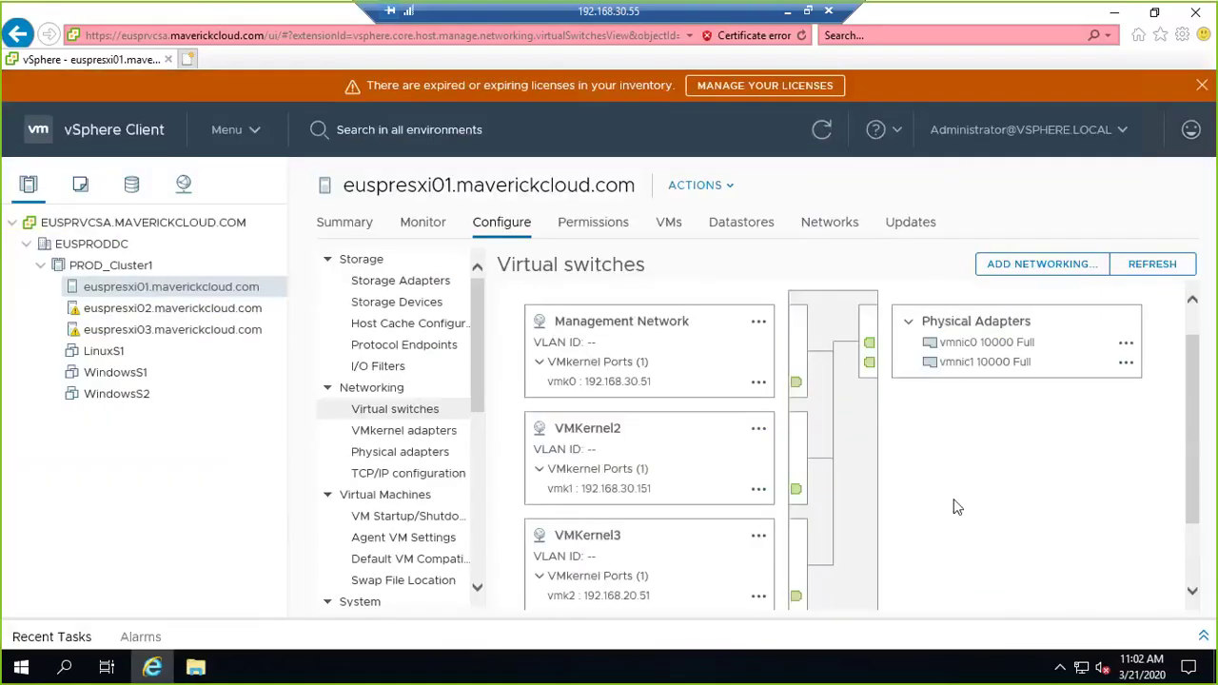
scroll(956, 507, "down", 2)
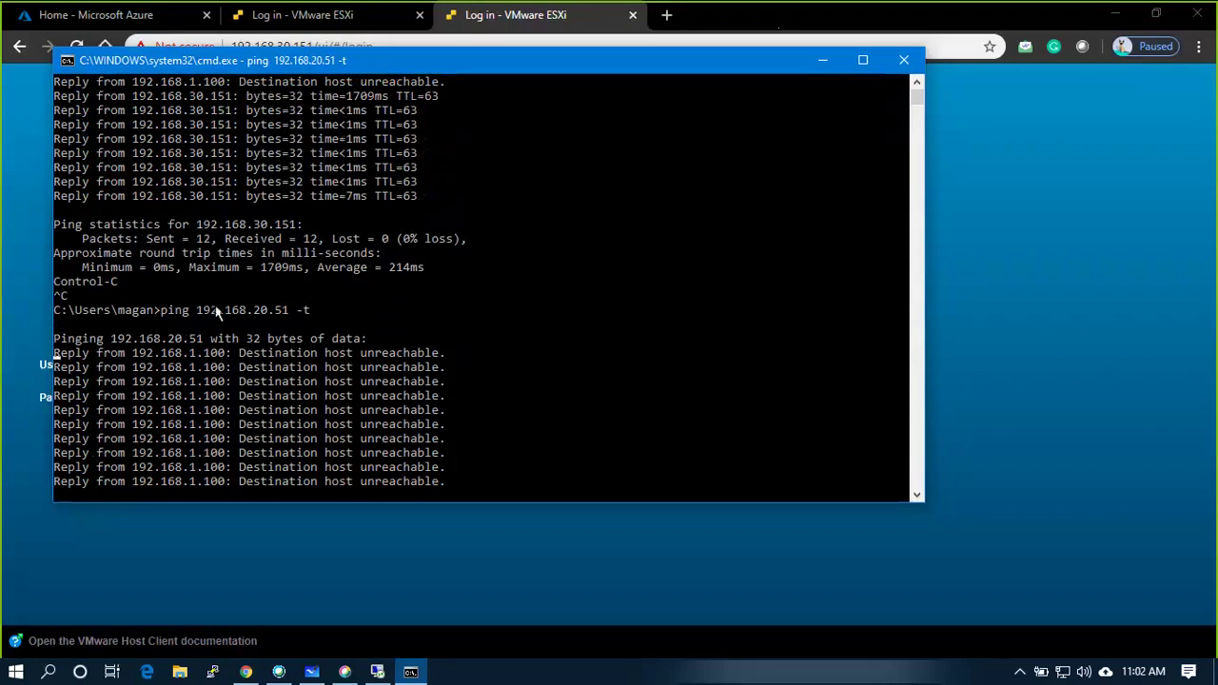
Switch to the Chrome ESXi login page and select the existing password entry.
key("alt+Tab")
key("Tab")
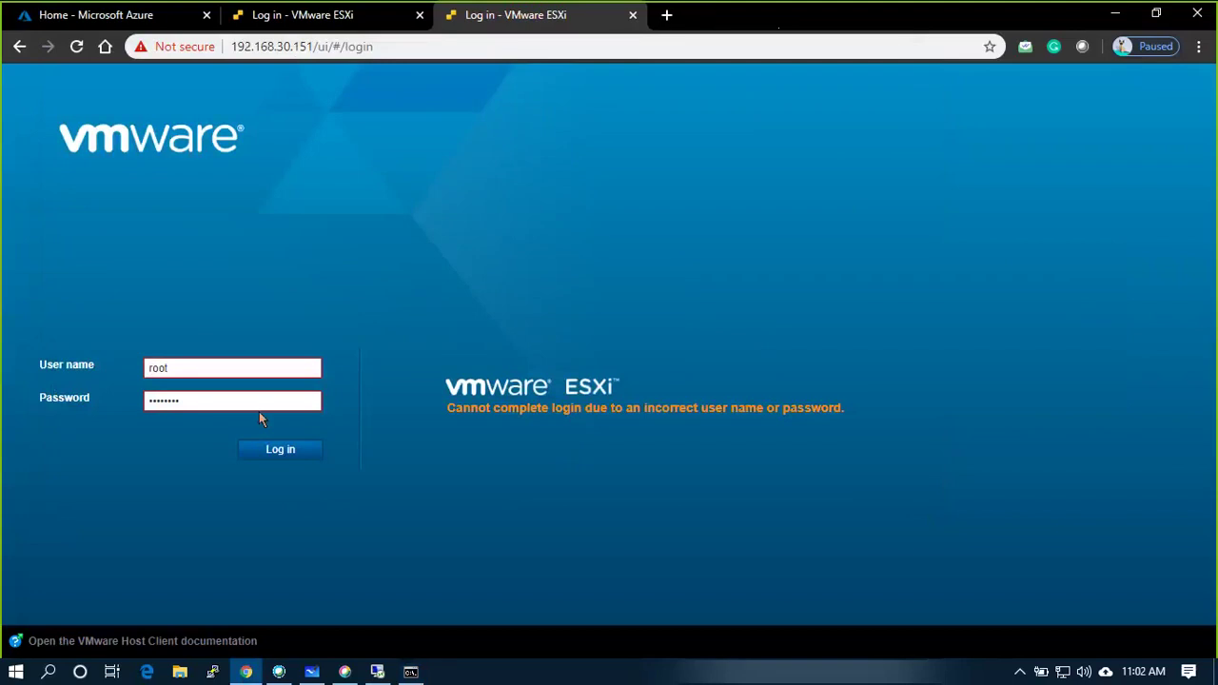
double_click(259, 409)
key("alt+Tab")
key("Tab")
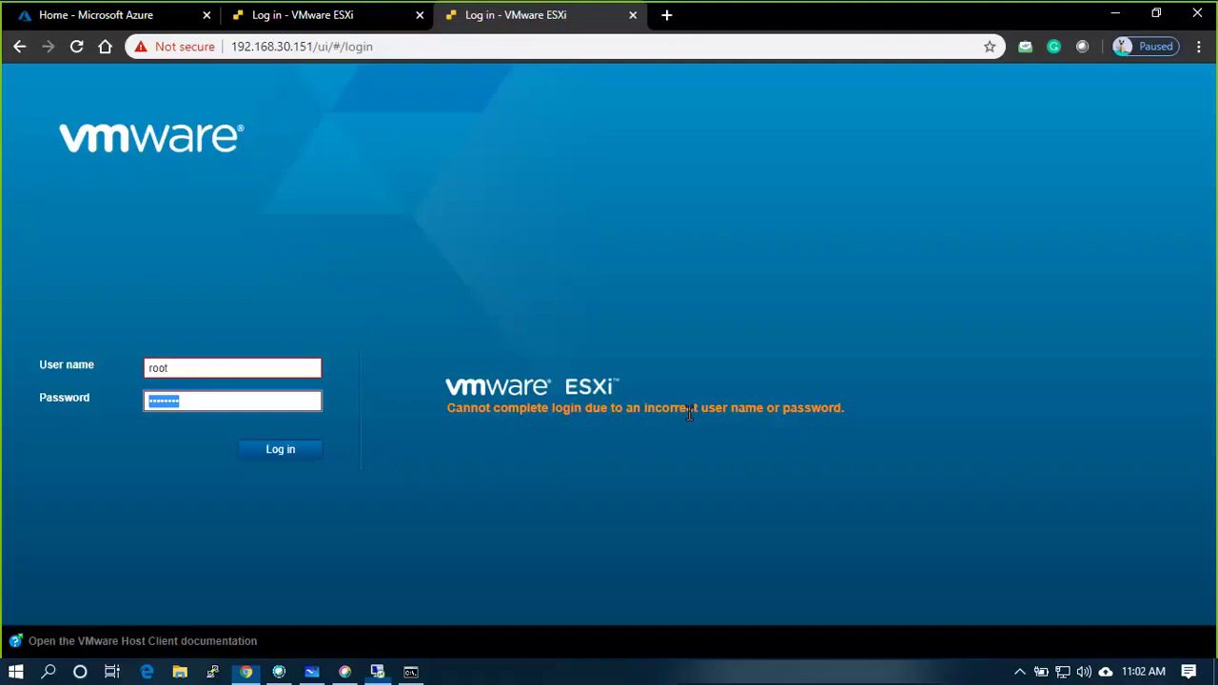
Circle the top switch port, link it to the 3rd label, and tick address 192.168.30.51.
left_click(312, 672)
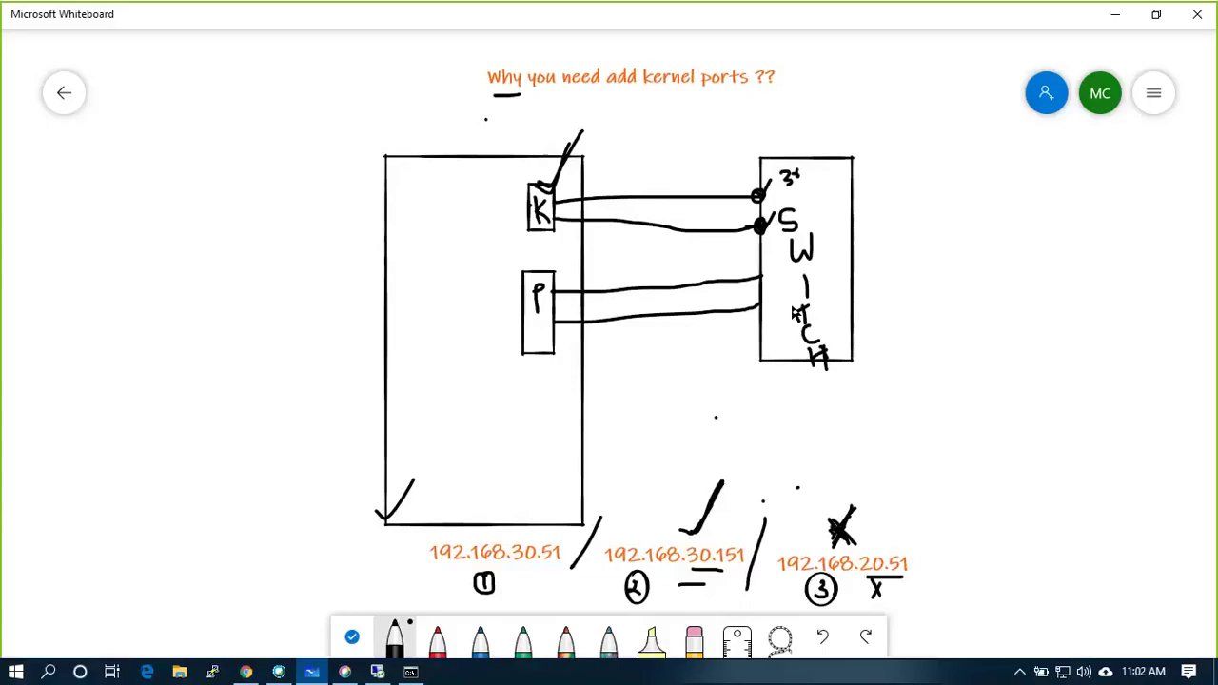
left_click_drag(761, 181, 759, 195)
left_click_drag(762, 195, 787, 171)
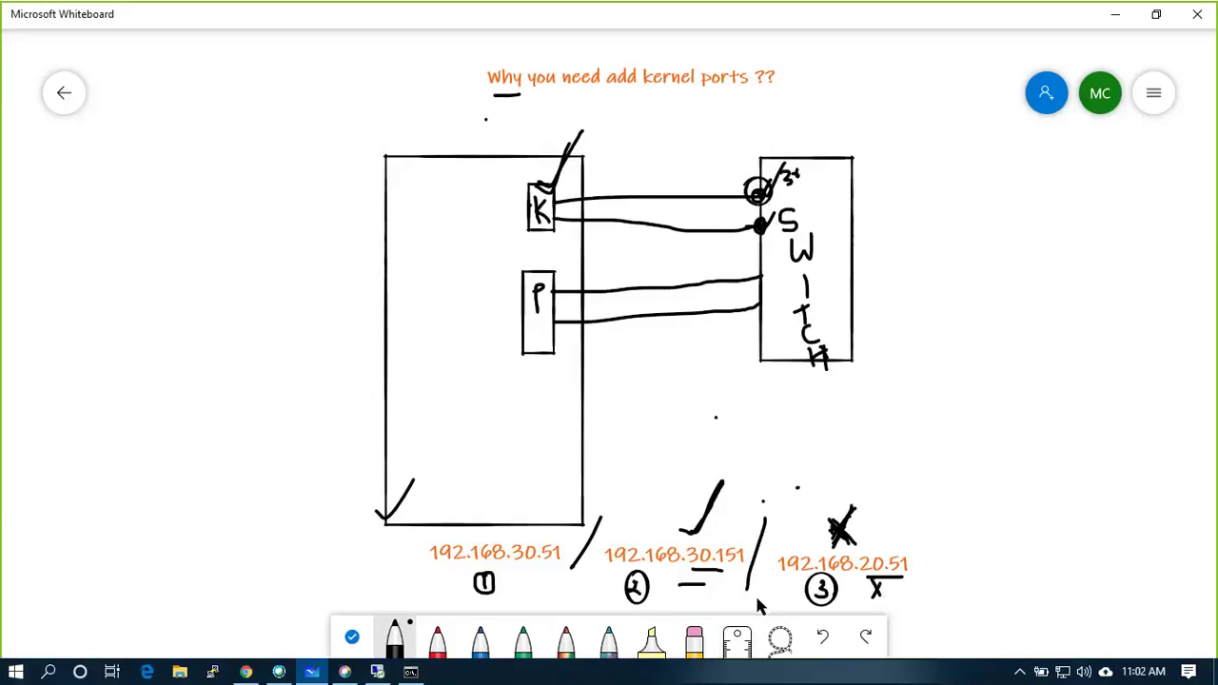
left_click_drag(444, 589, 459, 574)
left_click(245, 672)
Log in to the ESXi host as root, retyping the password after the first attempt fails.
left_click_drag(304, 400, 33, 397)
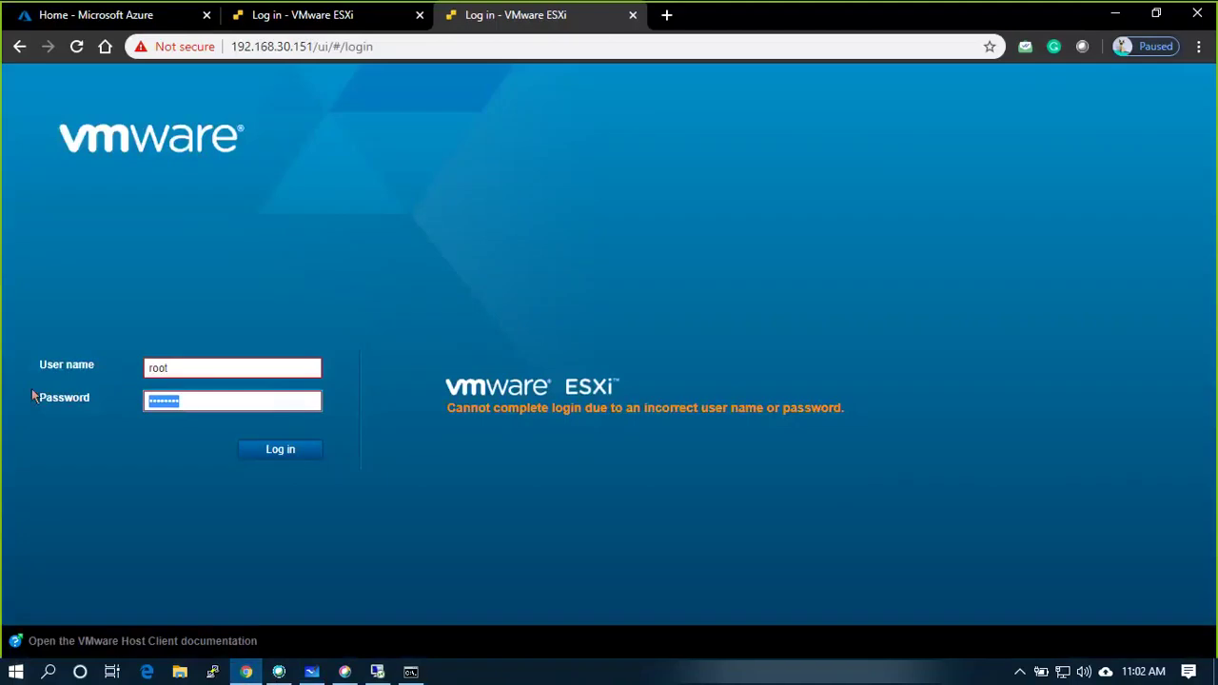
type("********")
key("Return")
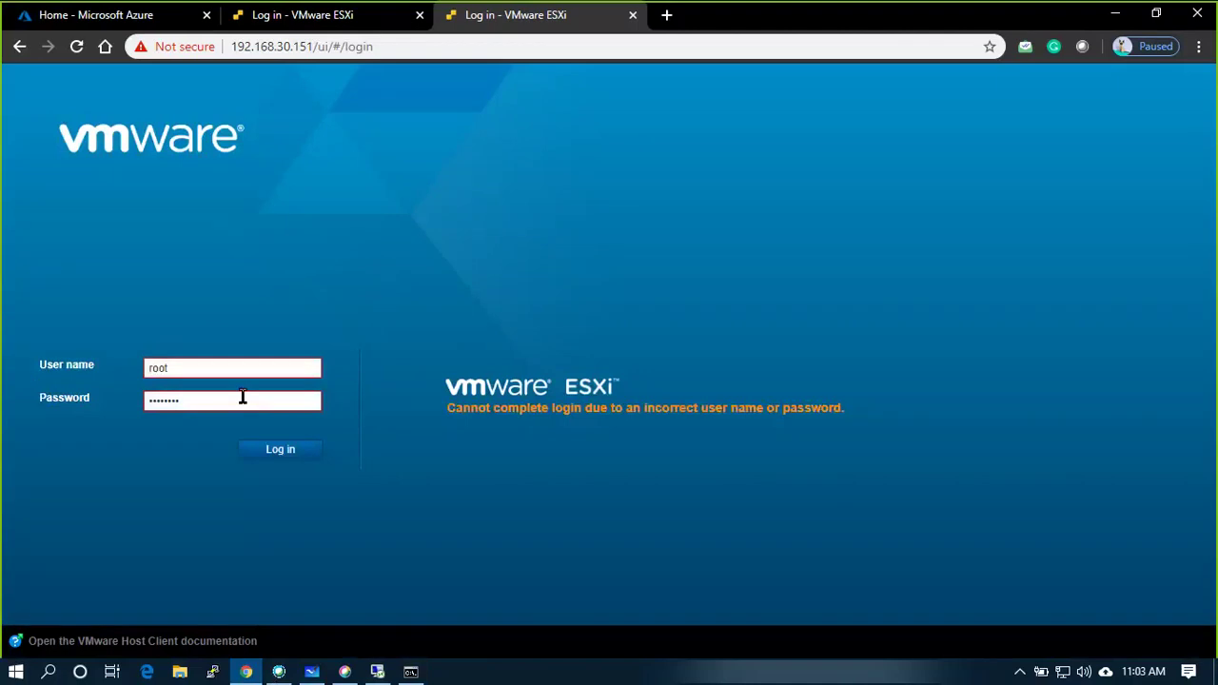
left_click_drag(242, 400, 32, 368)
key("BackSpace")
type("****")
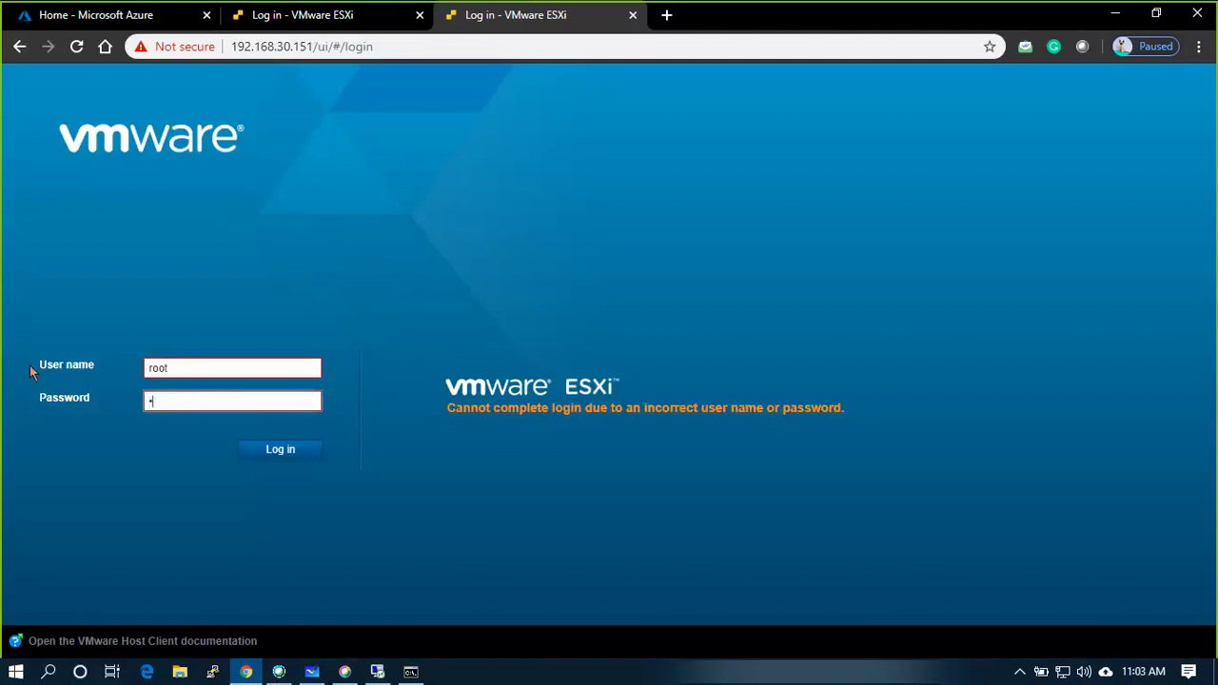
type("****")
key("Return")
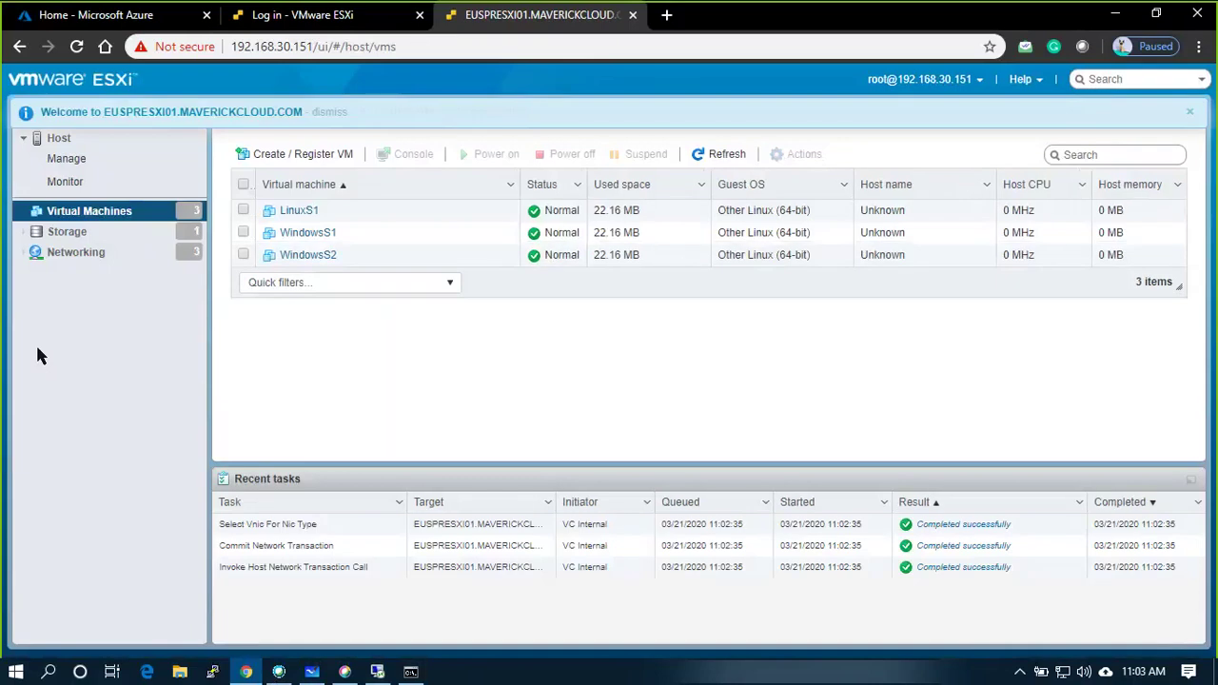
Open Networking to view the VMkernel NICs, including vmk2 at 192.168.20.51 for Replication.
left_click(78, 253)
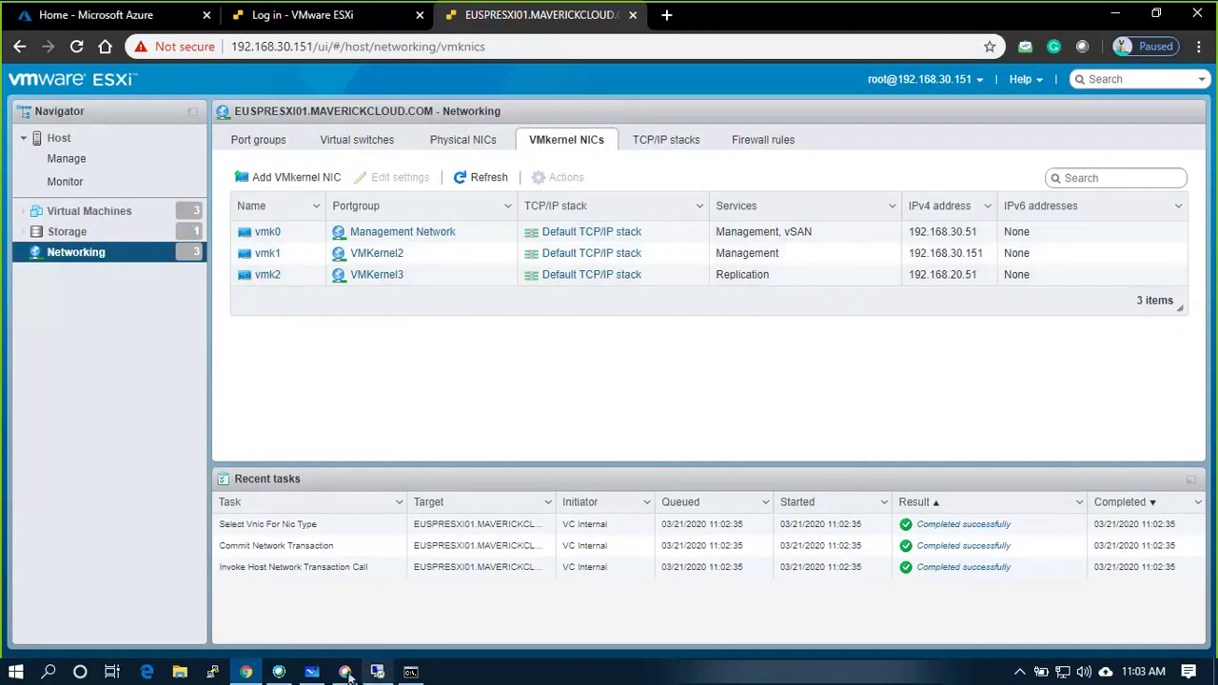
Create a new blank whiteboard with the pens ready and the view zoomed out.
left_click(312, 672)
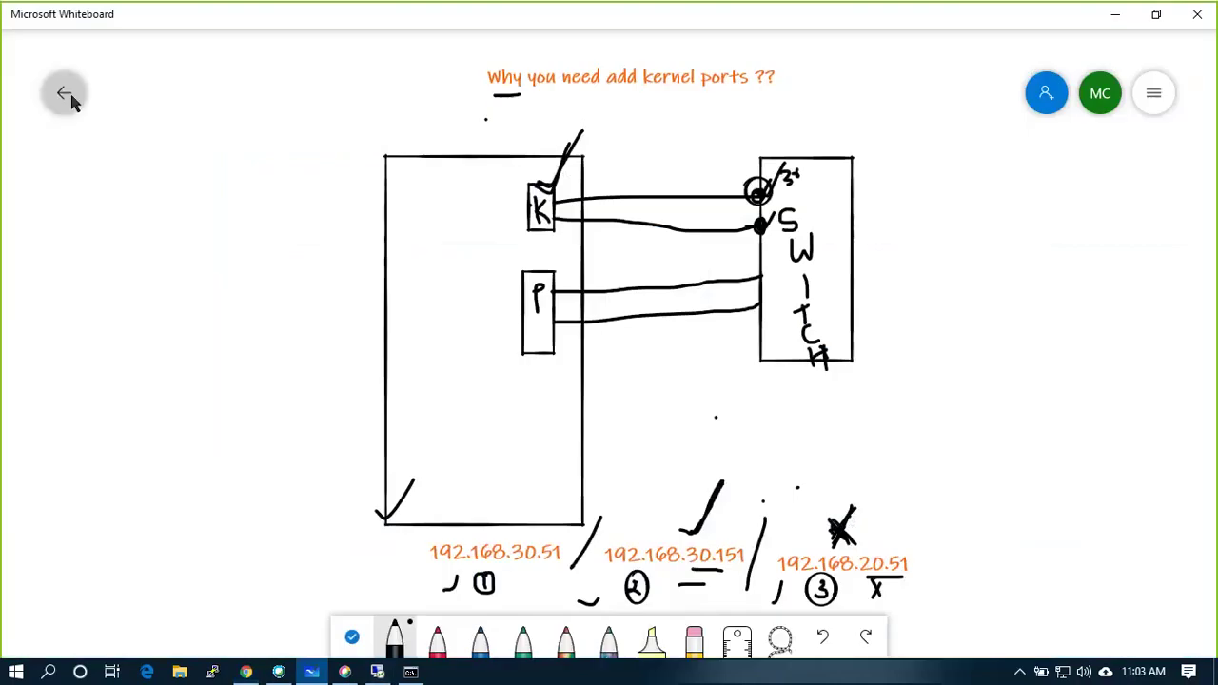
left_click(70, 102)
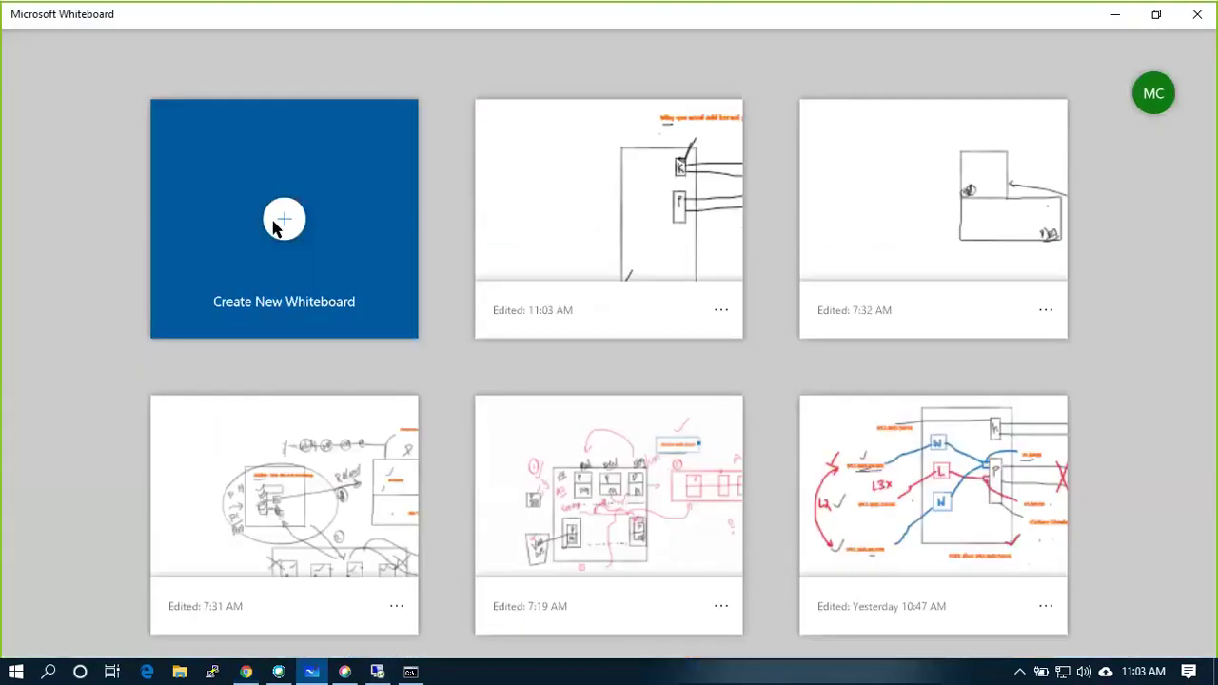
left_click(281, 219)
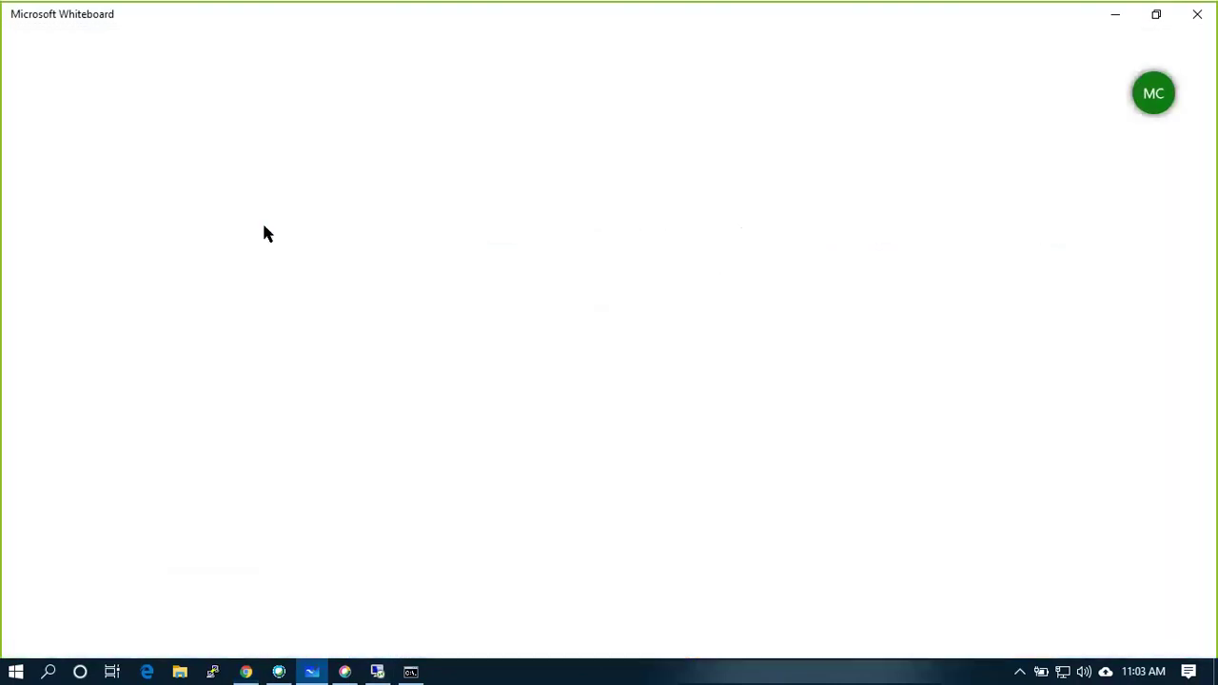
left_click(496, 640)
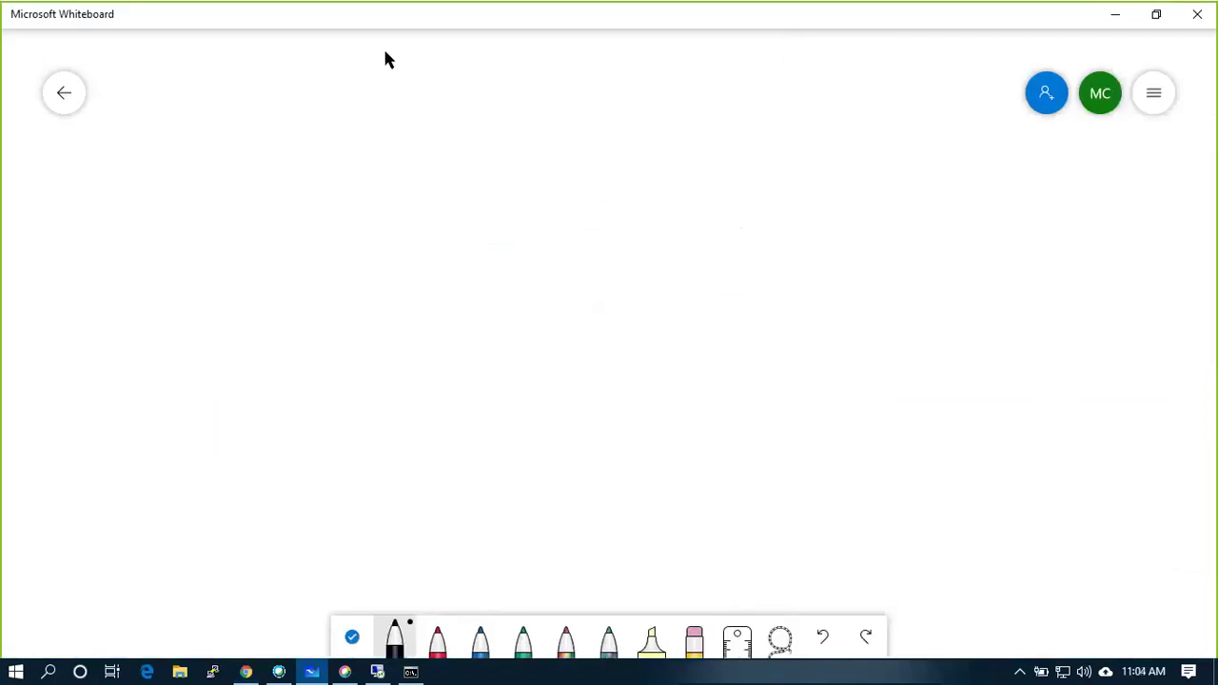
scroll(425, 68, "down", 5)
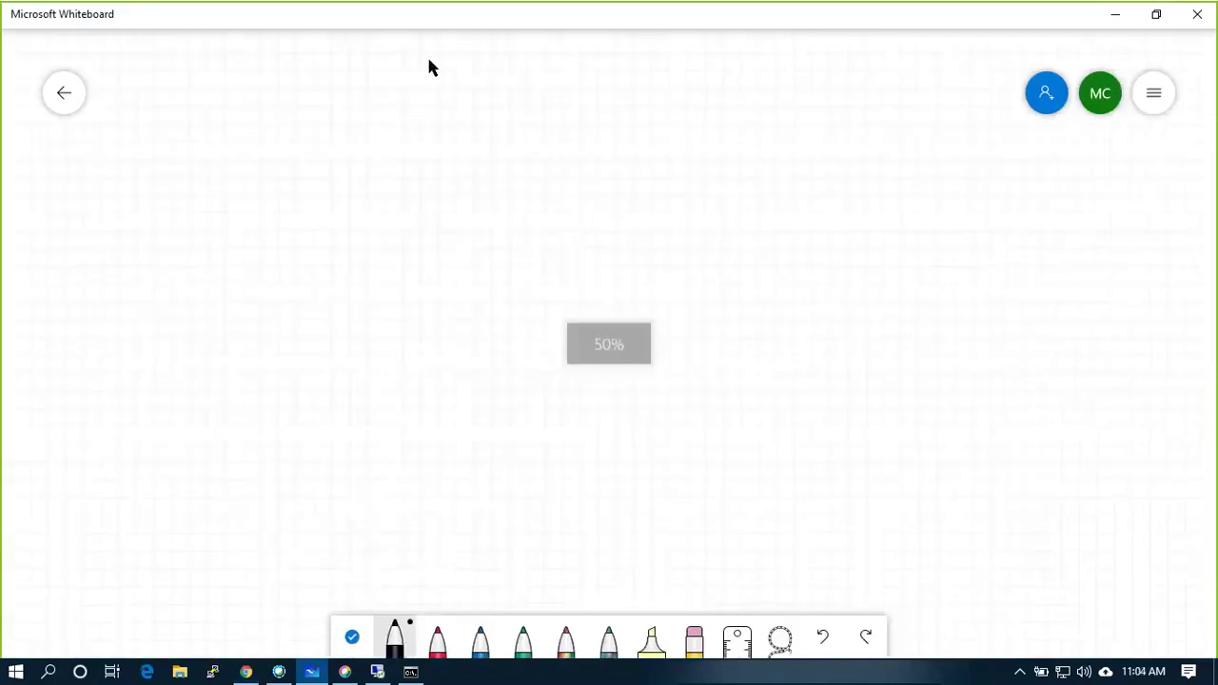
Add the title text 'Total Lab Setup' at the top of the board.
left_click(454, 61)
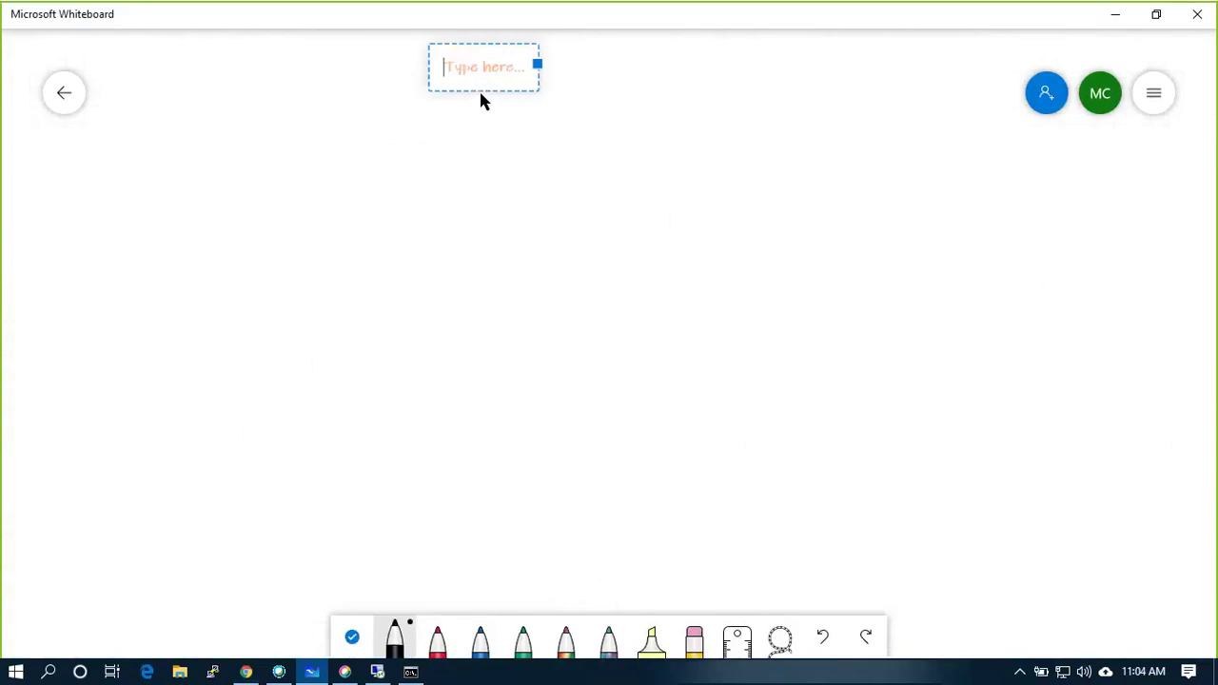
type("Total Load")
key("BackSpace")
key("BackSpace")
type("b Setup")
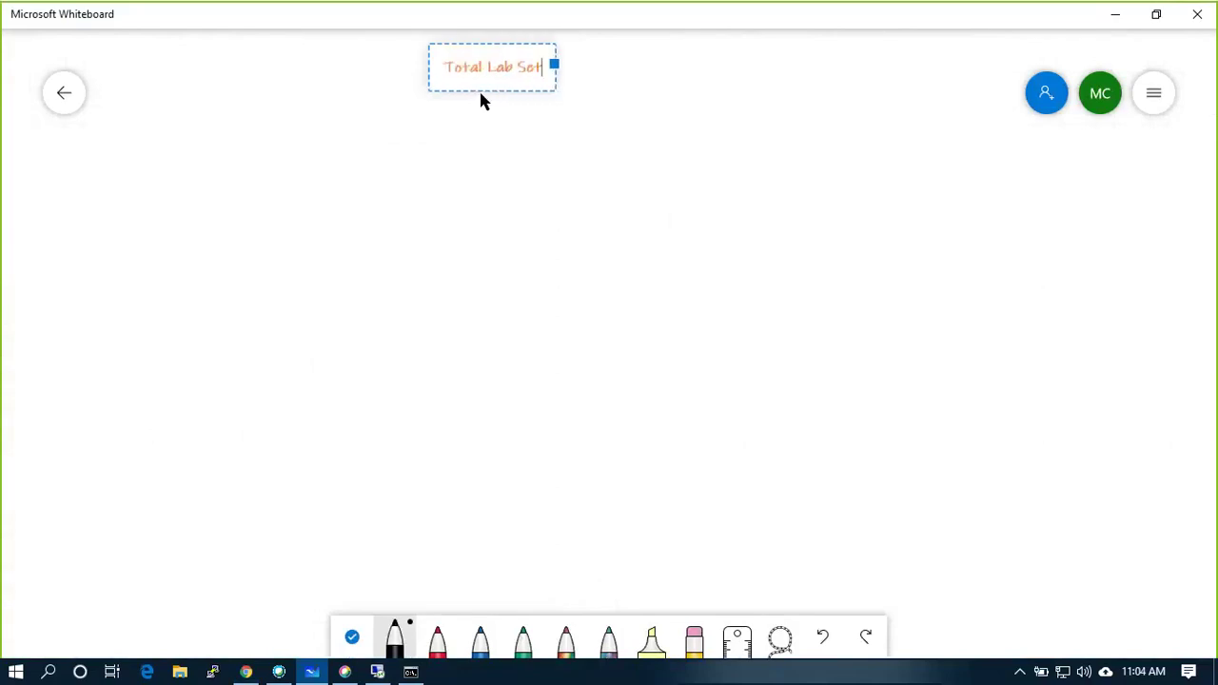
left_click(597, 100)
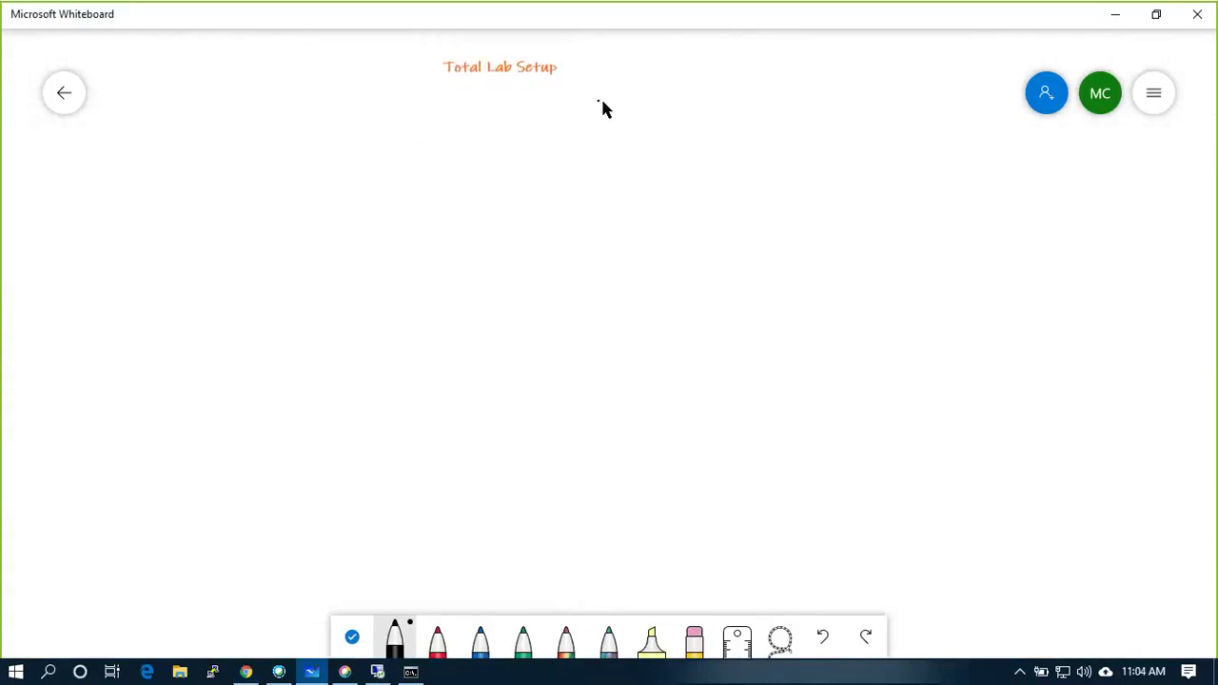
Draw three tall host rectangles side by side with the black pen.
left_click(395, 639)
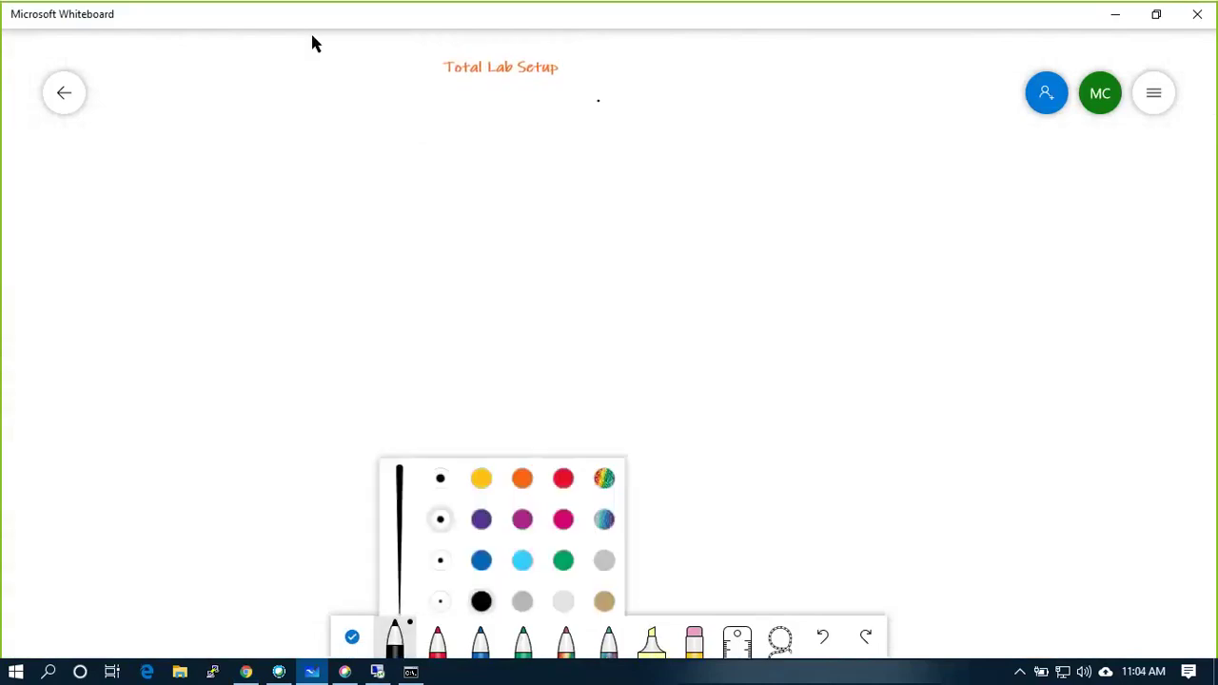
left_click_drag(271, 104, 260, 236)
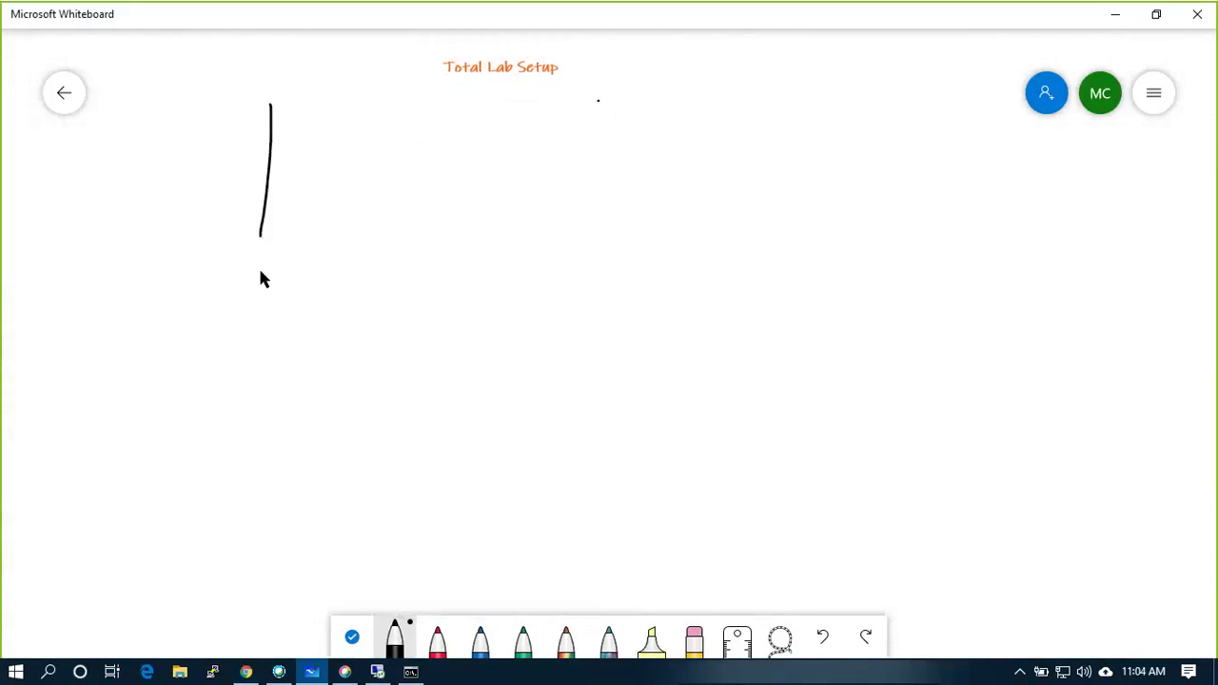
mouse_move(260, 333)
left_mouse_down()
mouse_move(391, 149)
mouse_move(389, 112)
mouse_move(276, 95)
left_mouse_up()
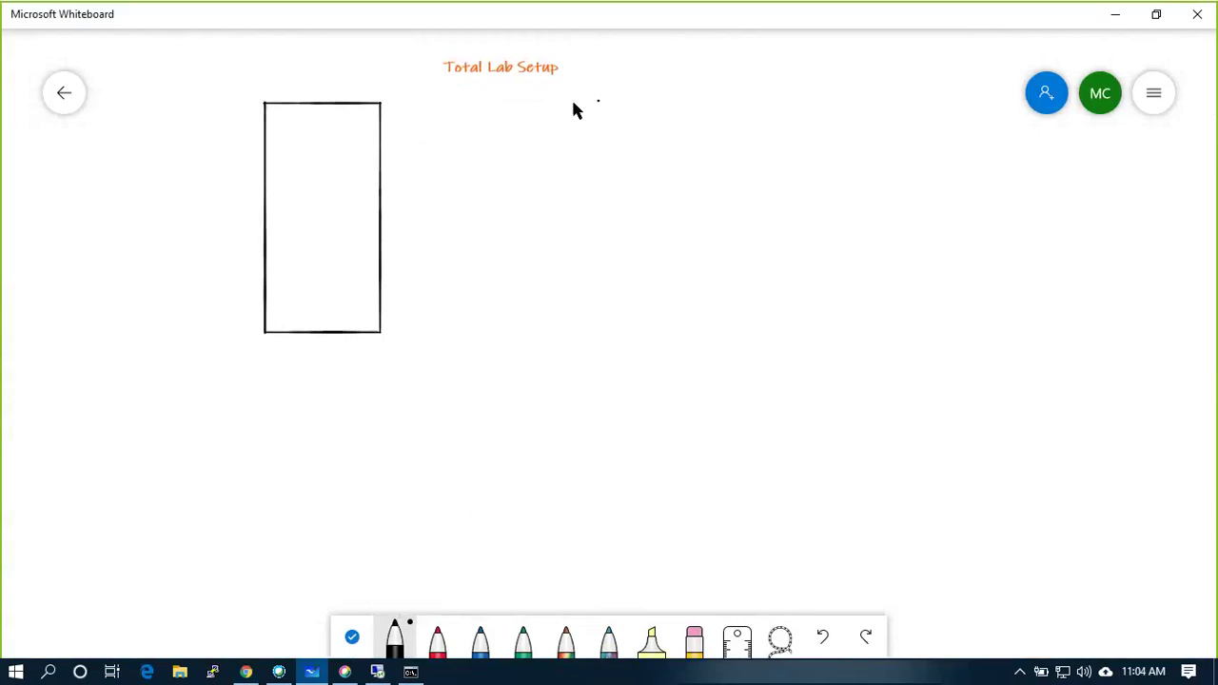
left_click_drag(598, 99, 598, 231)
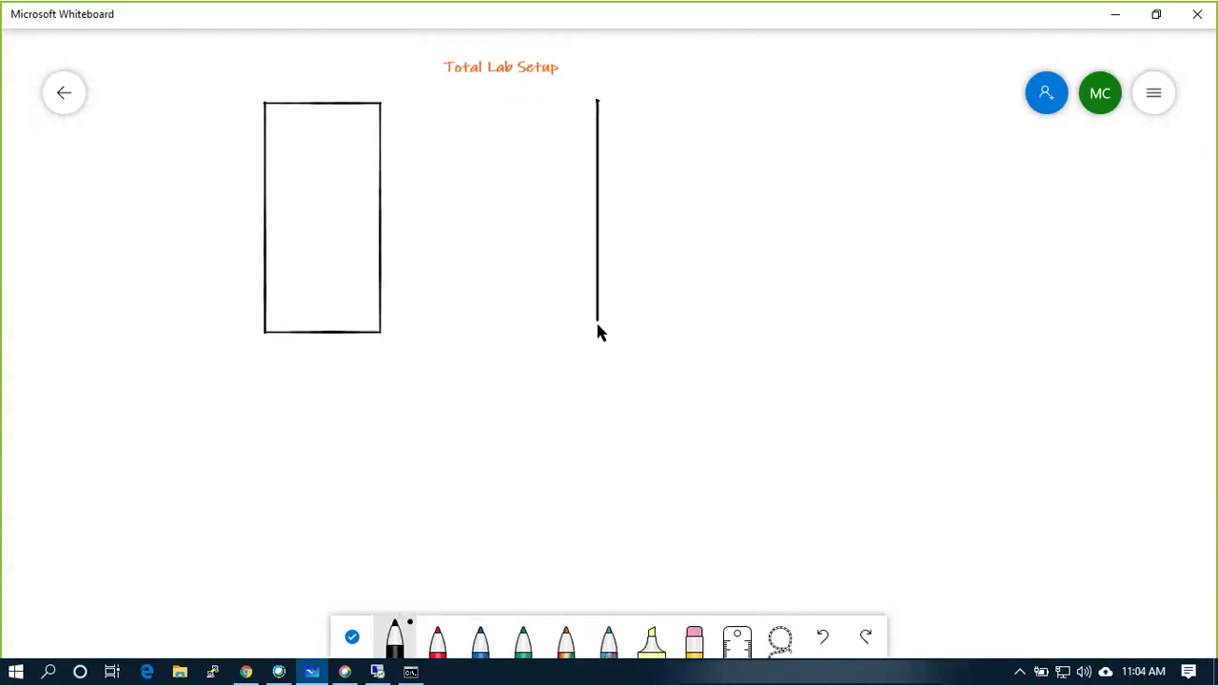
mouse_move(597, 324)
left_mouse_down()
mouse_move(725, 329)
mouse_move(745, 216)
mouse_move(747, 96)
mouse_move(615, 98)
left_mouse_up()
mouse_move(928, 88)
left_mouse_down()
mouse_move(911, 228)
mouse_move(999, 343)
mouse_move(1076, 242)
mouse_move(1078, 112)
mouse_move(927, 98)
left_mouse_up()
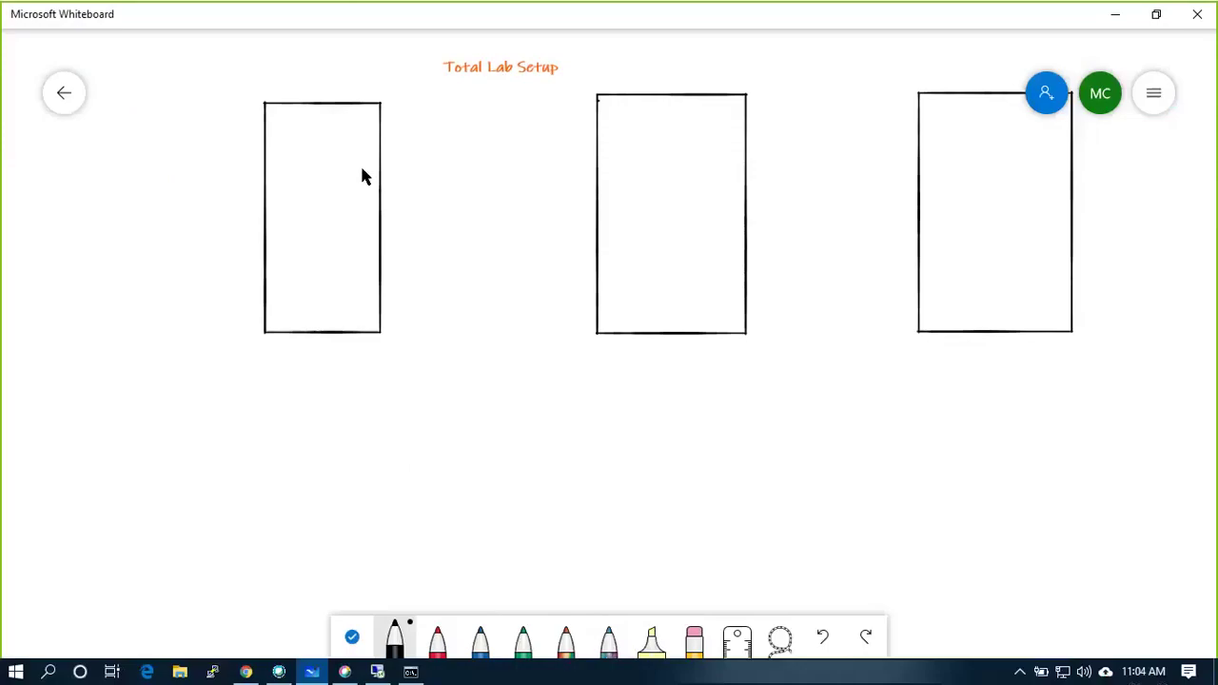
Ink K and P boxes in host 1, number it 1, and add host 2's boxes.
mouse_move(339, 146)
left_mouse_down()
mouse_move(357, 158)
mouse_move(354, 121)
mouse_move(341, 131)
mouse_move(353, 155)
mouse_move(342, 269)
mouse_move(355, 249)
mouse_move(356, 196)
mouse_move(342, 196)
mouse_move(348, 223)
mouse_move(344, 204)
mouse_move(329, 209)
mouse_move(354, 227)
mouse_move(327, 221)
mouse_move(339, 226)
mouse_move(332, 247)
left_mouse_up()
left_click_drag(349, 130, 350, 154)
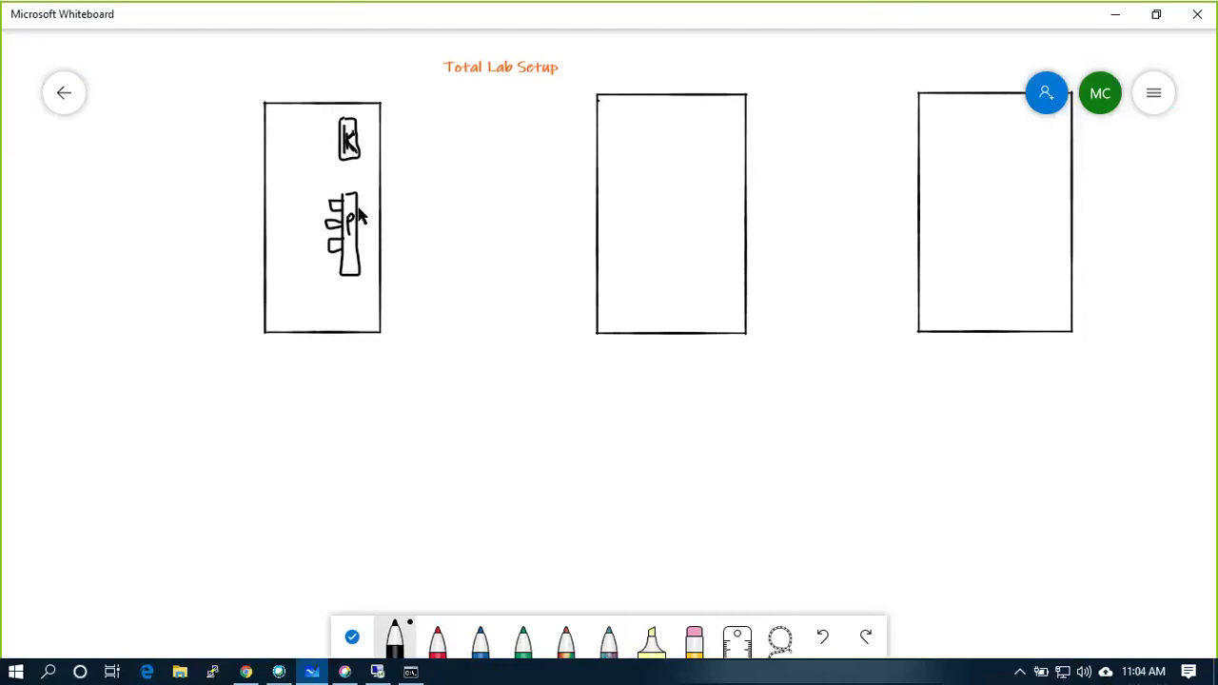
left_click_drag(353, 213, 349, 225)
left_click_drag(302, 348, 304, 360)
mouse_move(694, 149)
left_mouse_down()
mouse_move(708, 148)
mouse_move(708, 114)
mouse_move(688, 112)
mouse_move(702, 144)
left_mouse_up()
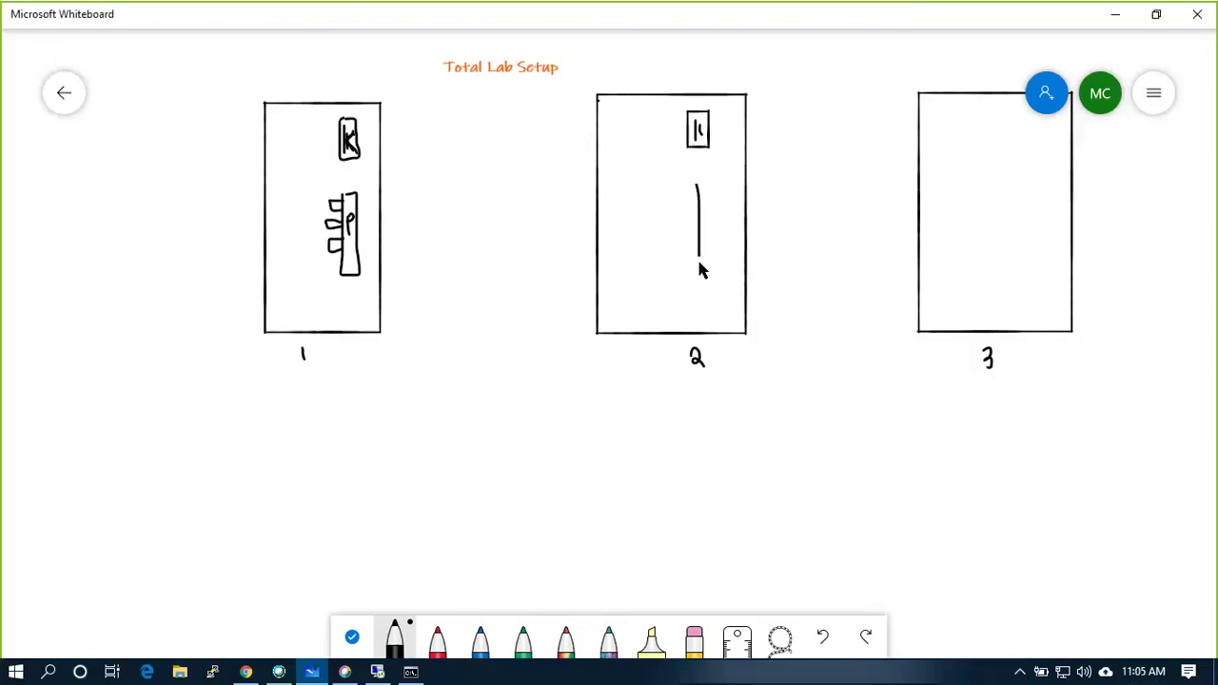
mouse_move(726, 236)
left_mouse_down()
mouse_move(724, 196)
mouse_move(702, 187)
mouse_move(709, 229)
left_mouse_up()
left_click_drag(709, 210, 710, 220)
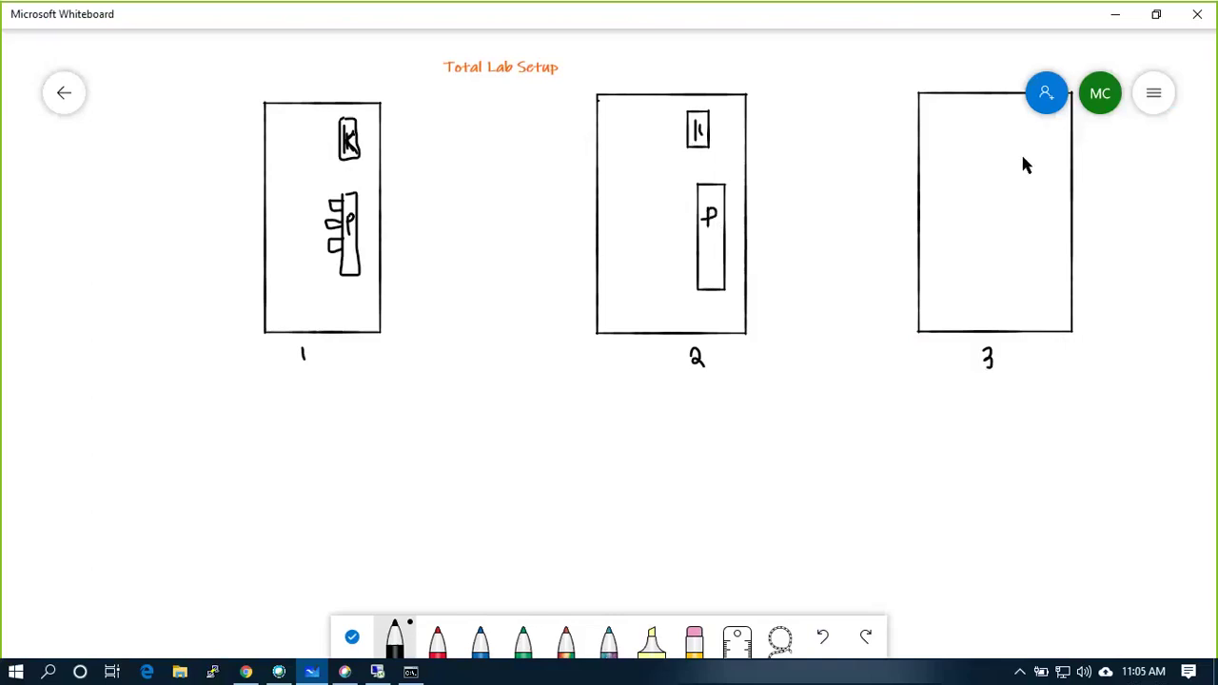
Draw host 3's K and tabbed P boxes, add tabs to host 2's P box.
mouse_move(996, 164)
left_mouse_down()
mouse_move(1029, 134)
mouse_move(995, 130)
mouse_move(1010, 160)
mouse_move(1013, 274)
left_mouse_up()
mouse_move(1033, 179)
left_mouse_down()
mouse_move(1007, 183)
mouse_move(1014, 225)
mouse_move(1014, 211)
mouse_move(992, 210)
mouse_move(1000, 215)
left_mouse_up()
mouse_move(992, 226)
left_mouse_down()
mouse_move(1003, 247)
mouse_move(987, 243)
mouse_move(1008, 249)
left_mouse_up()
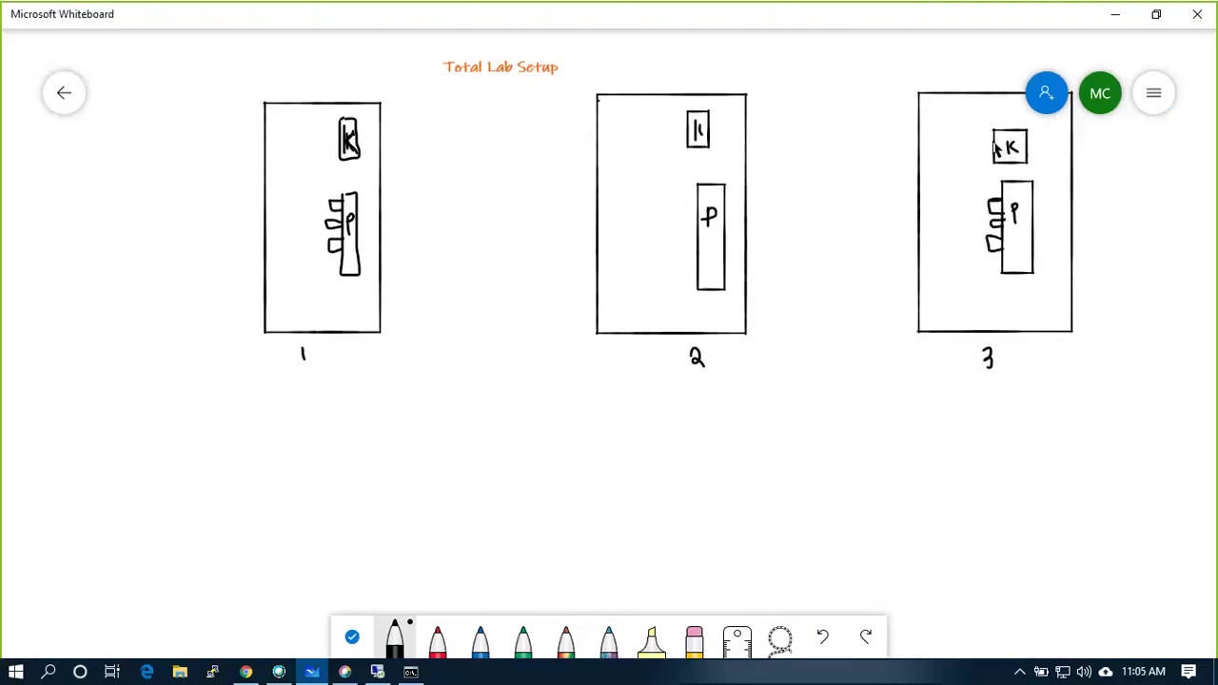
mouse_move(697, 200)
left_mouse_down()
mouse_move(680, 201)
mouse_move(697, 218)
mouse_move(680, 234)
mouse_move(697, 238)
left_mouse_up()
left_click_drag(698, 250, 695, 263)
left_click_drag(335, 205, 183, 266)
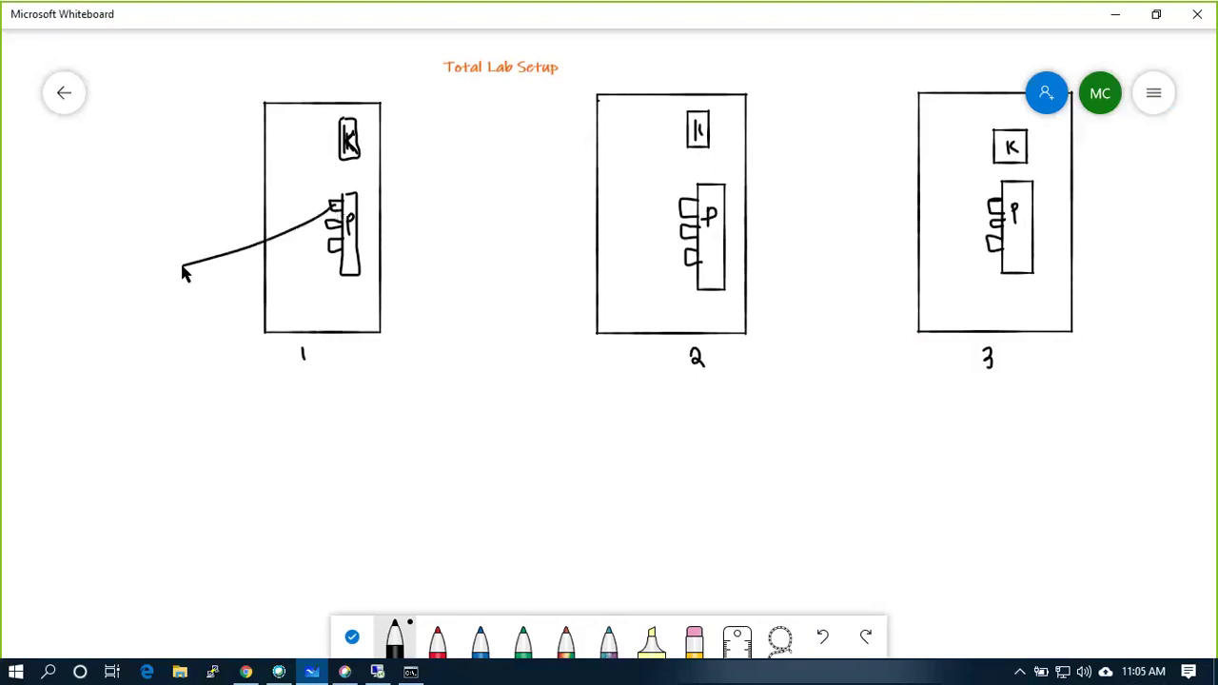
Label host 1's line VLAN10 and draw host 2's line labelled Vlan10.
left_click(182, 229)
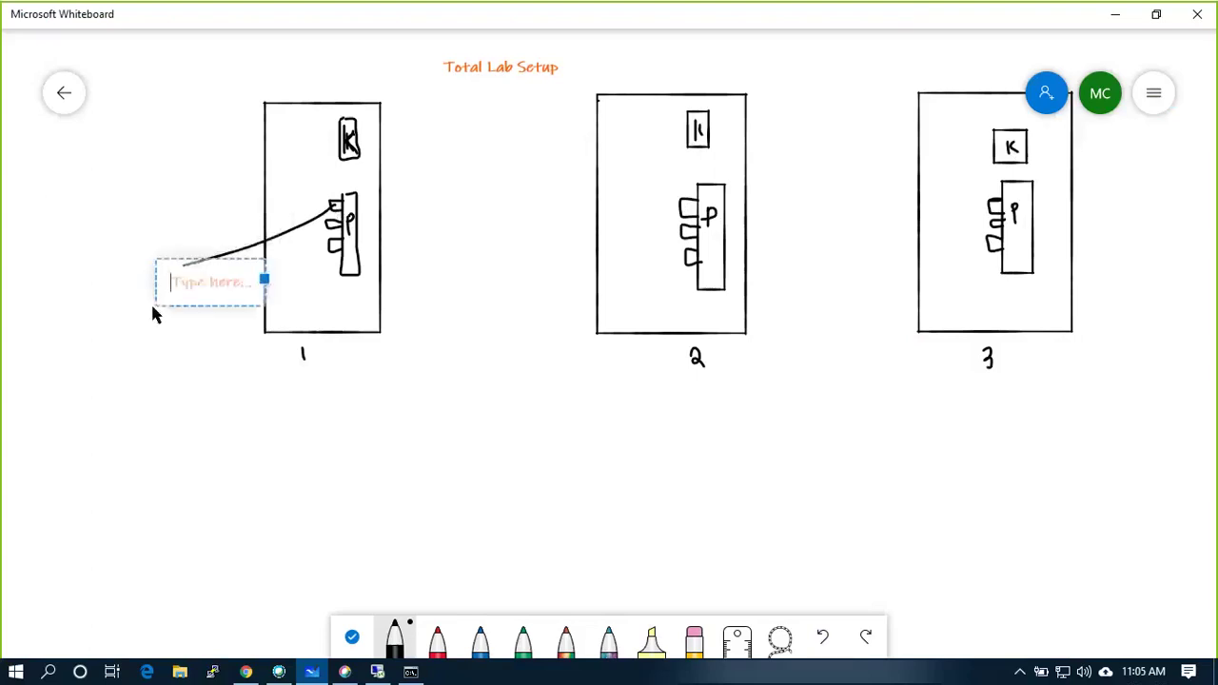
type("VLAN10")
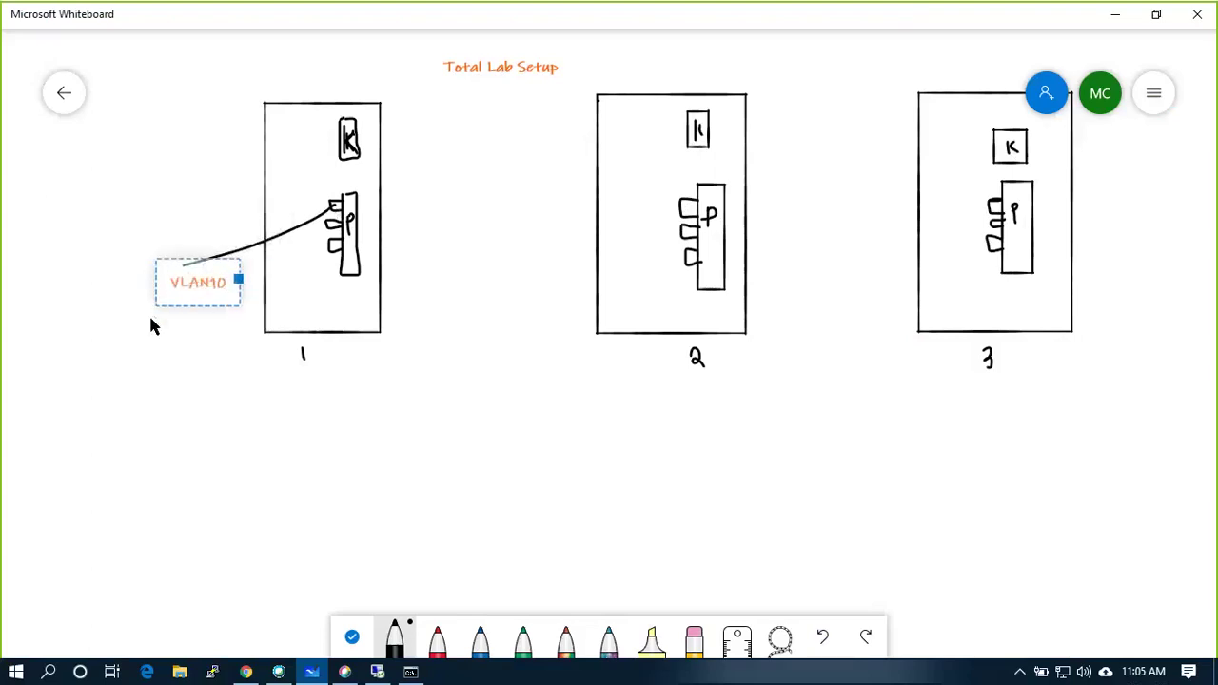
left_click(164, 335)
left_click_drag(679, 210, 537, 270)
right_click(497, 281)
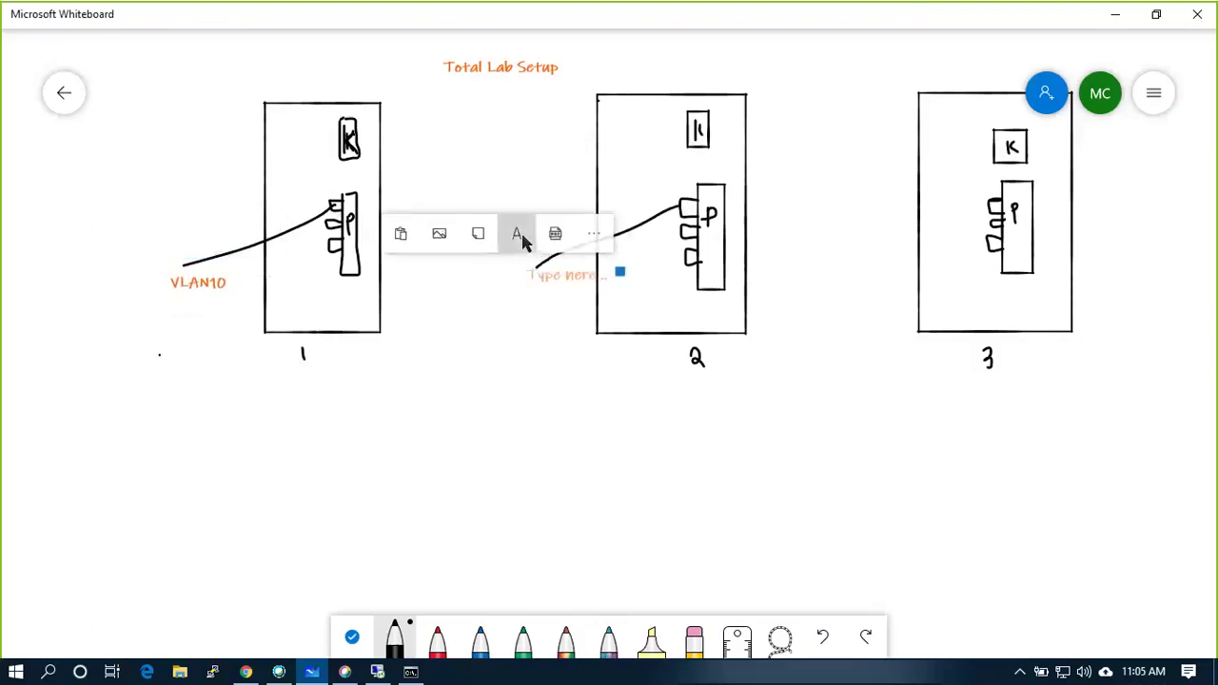
left_click(521, 237)
type("Vlan10")
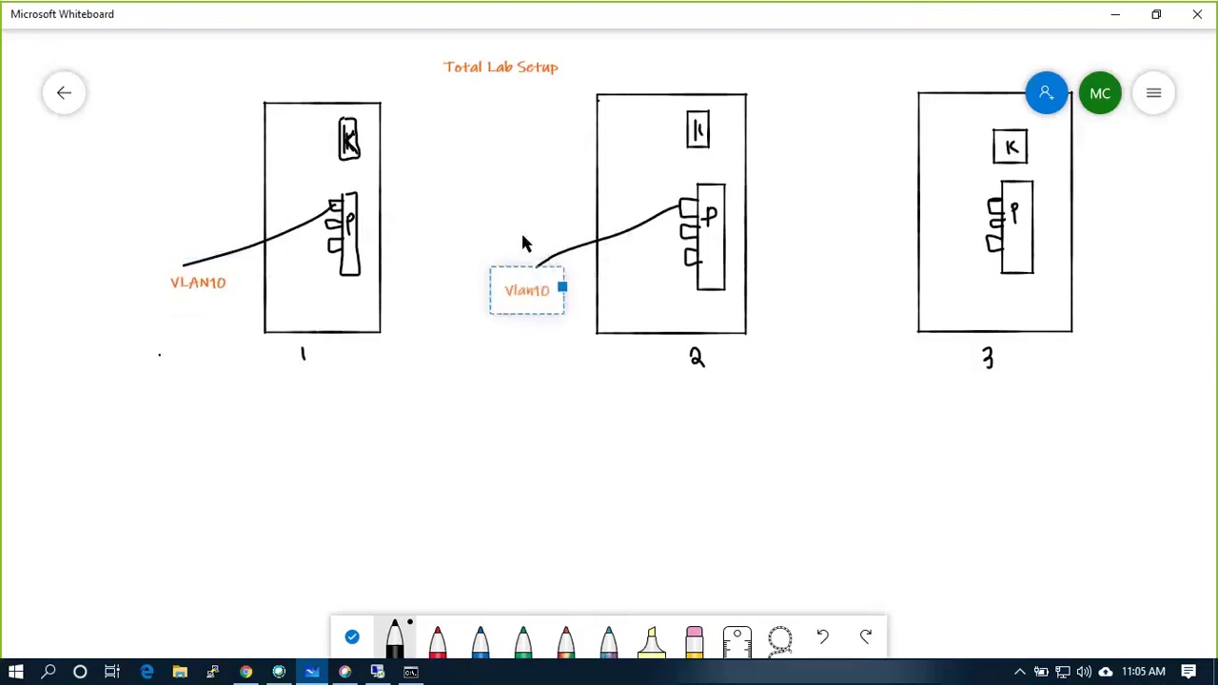
Draw a line from host 3's top tab and label it VLAN 10.
left_click_drag(991, 198, 874, 255)
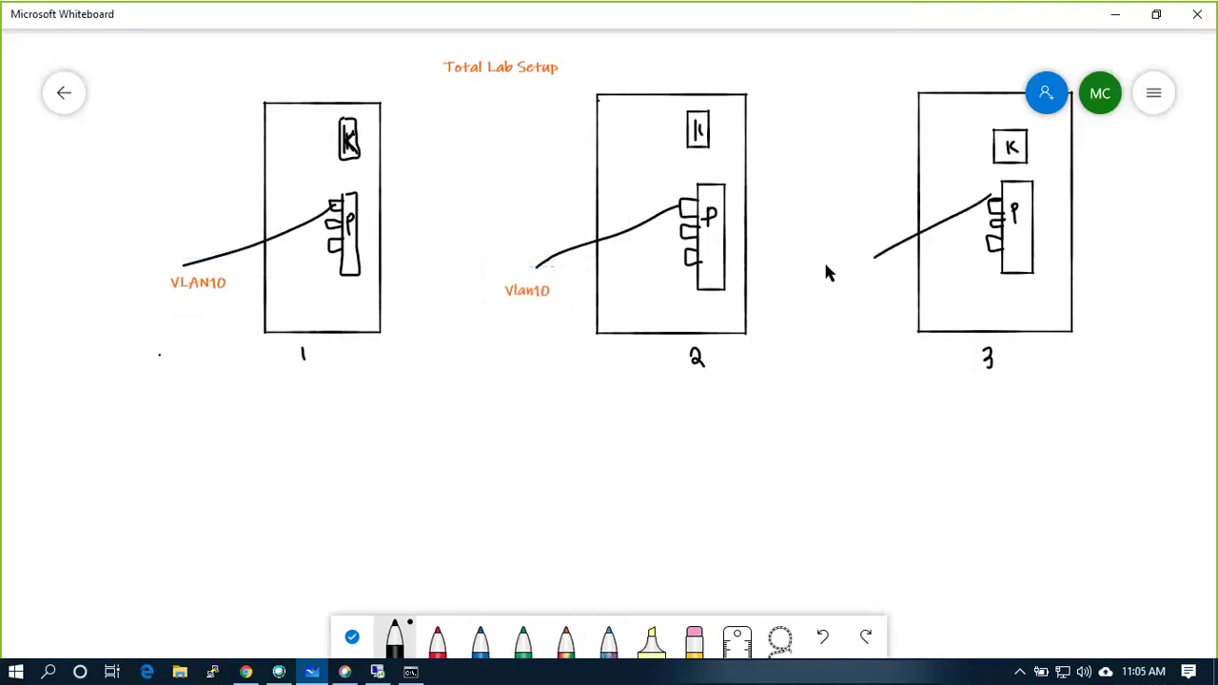
right_click(823, 259)
left_click(845, 227)
type("VLAN 1")
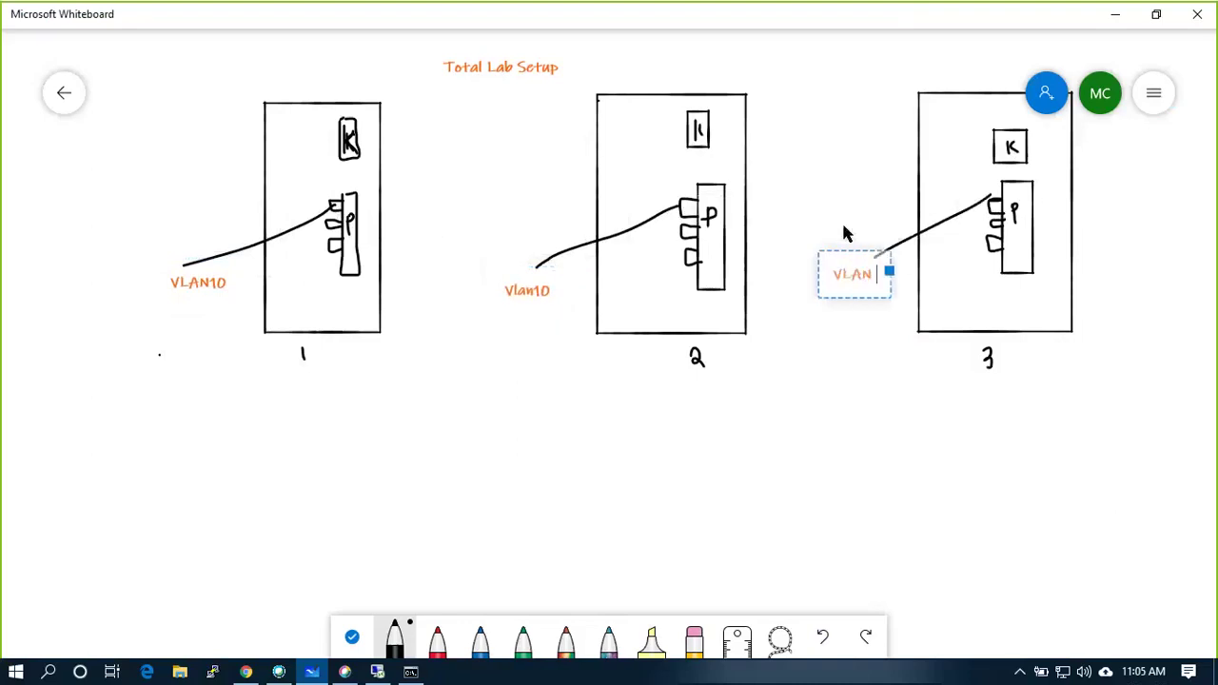
type("0")
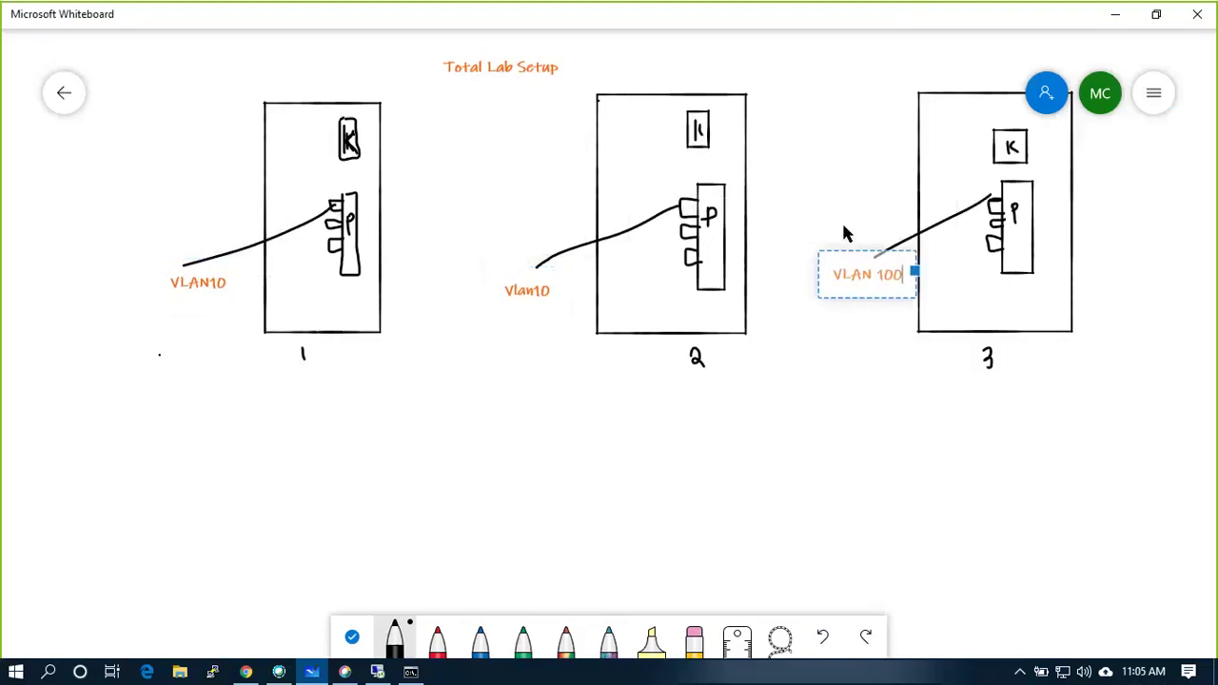
left_click(827, 328)
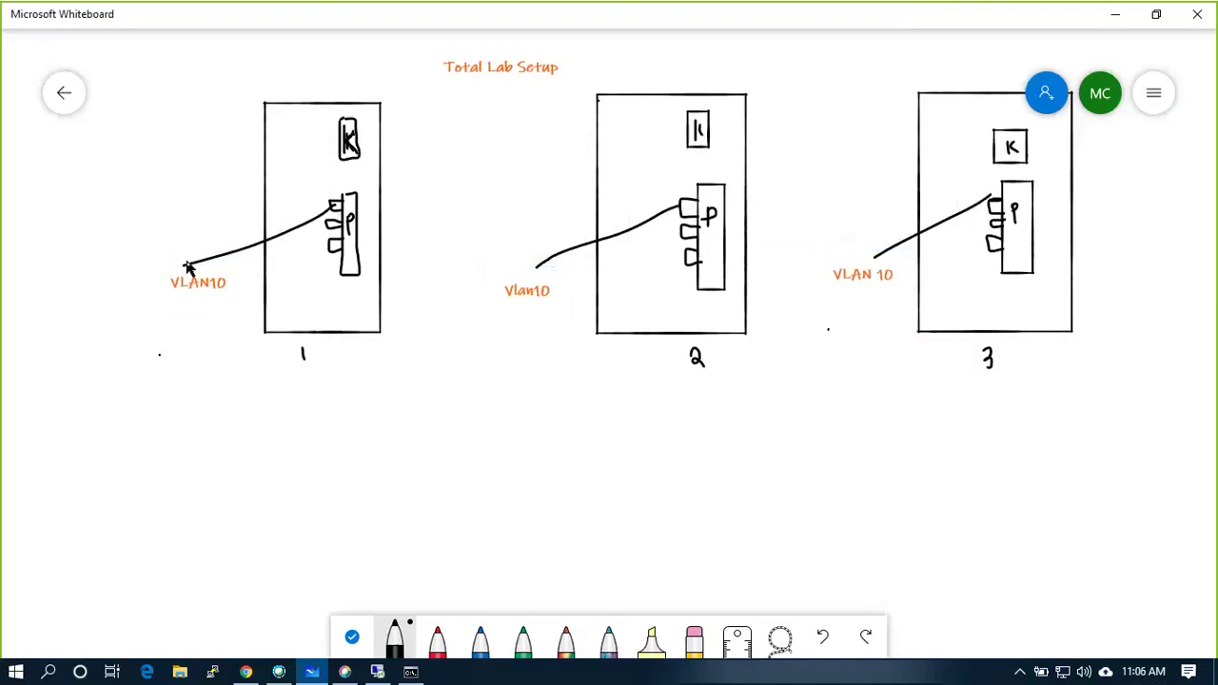
Underline the VLAN10 labels, box host 1's label, and curve an arrow to host 3's label.
left_click_drag(173, 296, 225, 295)
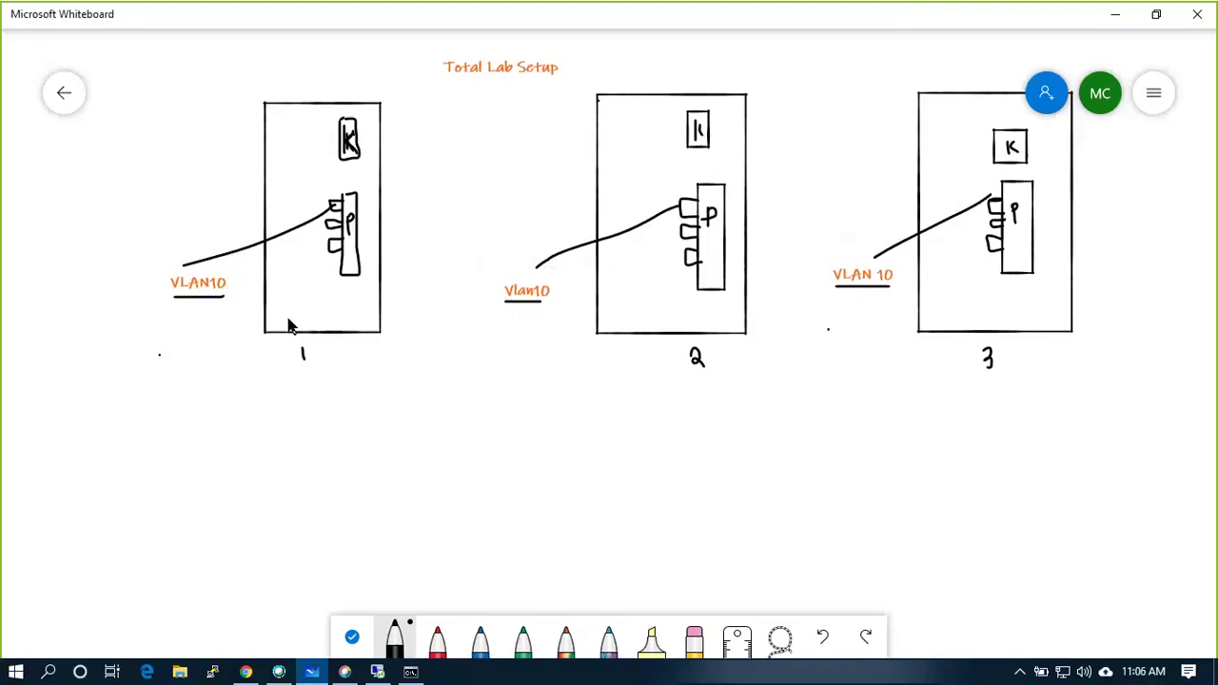
mouse_move(162, 268)
left_mouse_down()
mouse_move(179, 297)
mouse_move(229, 297)
mouse_move(235, 267)
mouse_move(160, 267)
mouse_move(184, 348)
mouse_move(416, 396)
left_mouse_up()
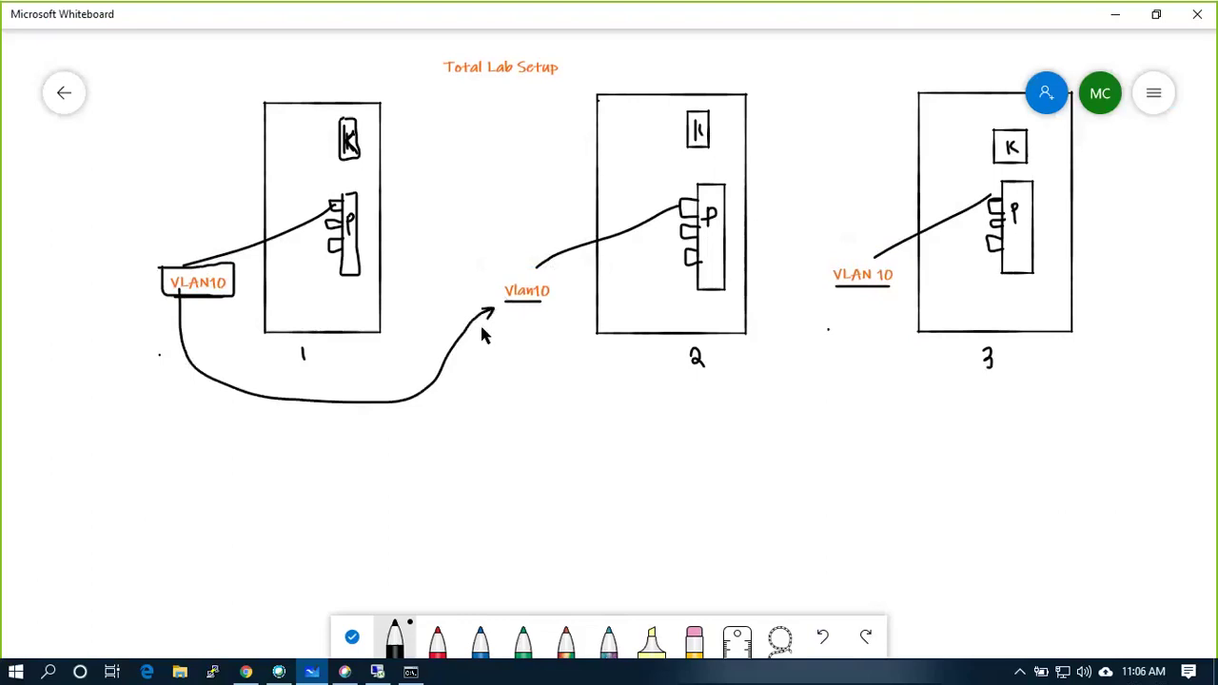
mouse_move(445, 357)
left_mouse_down()
mouse_move(445, 373)
mouse_move(596, 430)
mouse_move(811, 297)
mouse_move(818, 307)
left_mouse_up()
Draw a dashed line beyond host 3 ending at an N box.
left_click_drag(984, 393, 997, 393)
left_click_drag(1027, 397, 1043, 398)
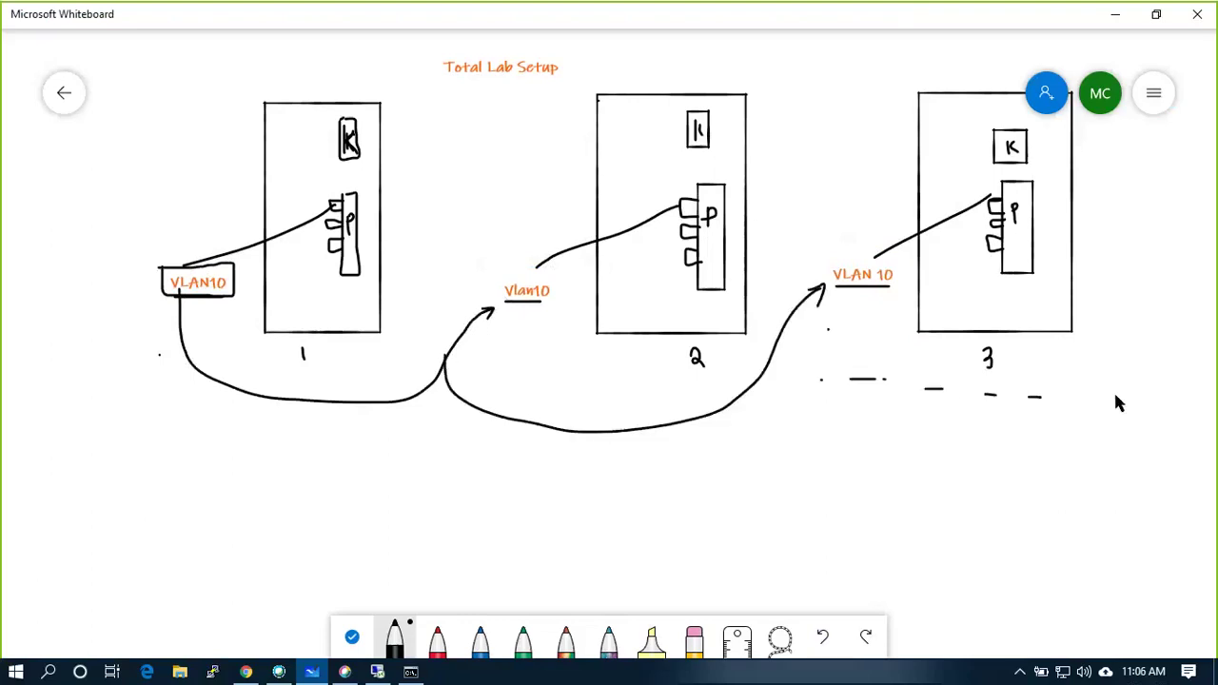
mouse_move(1152, 387)
left_mouse_down()
mouse_move(1173, 359)
mouse_move(1201, 407)
mouse_move(1142, 403)
mouse_move(1144, 344)
mouse_move(1196, 261)
left_mouse_up()
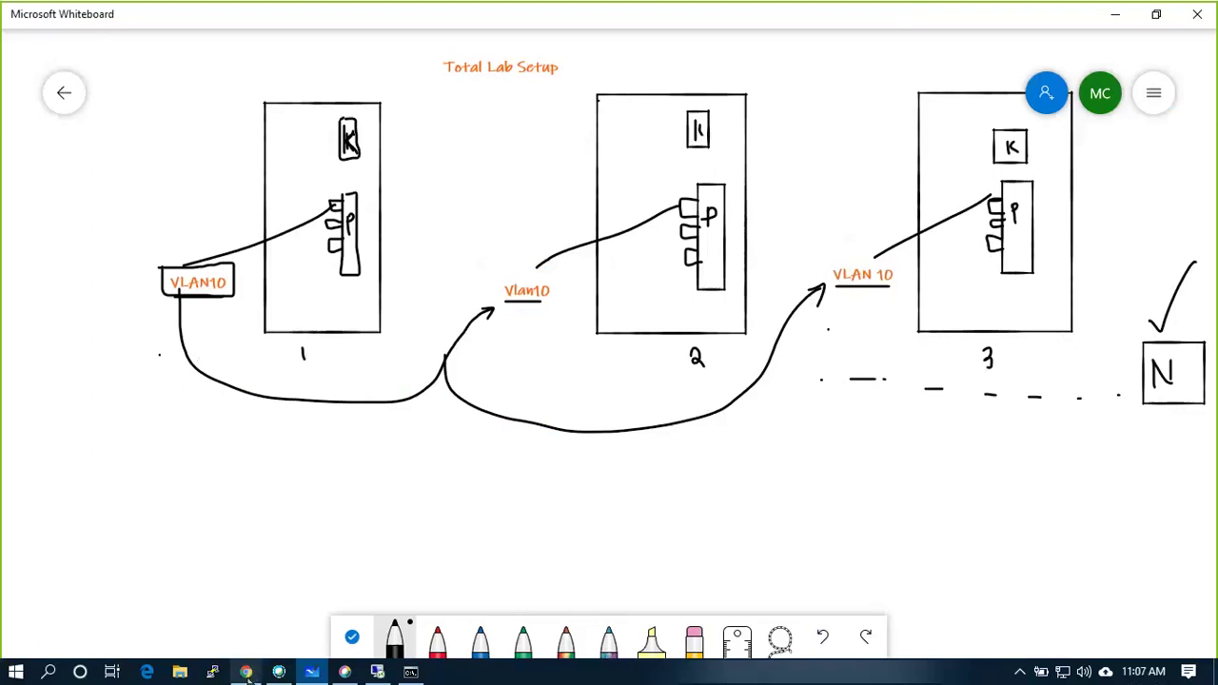
mouse_move(248, 673)
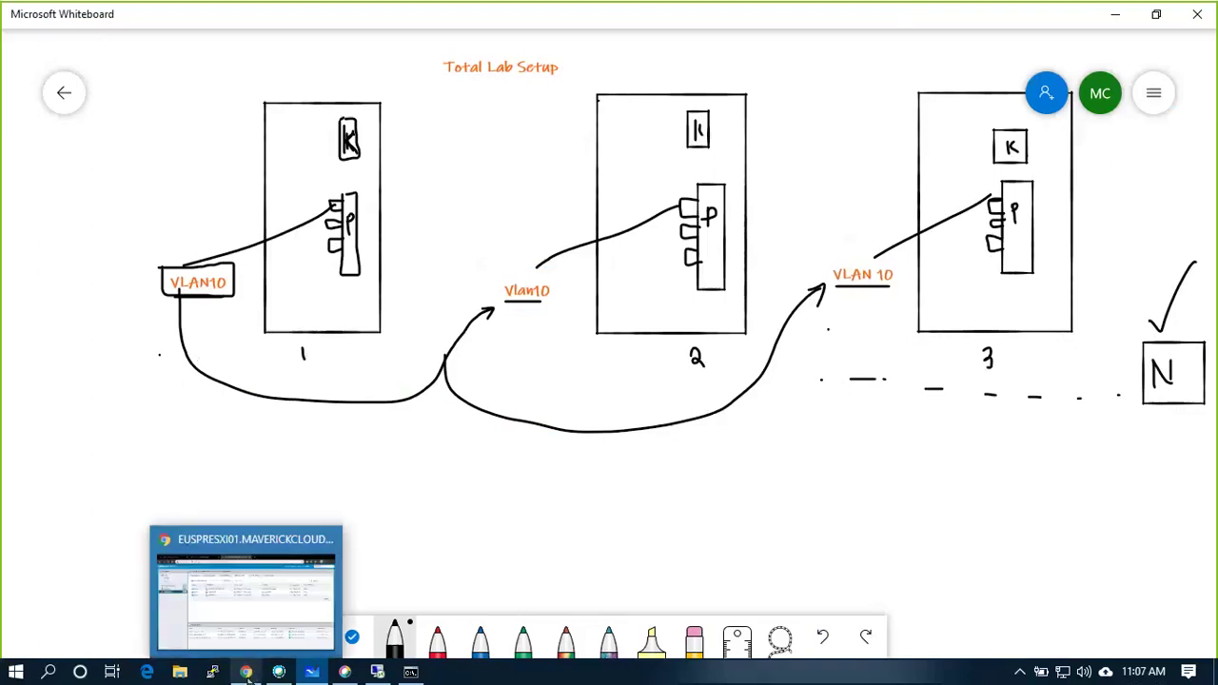
Show the physical adapters of euspresxi02, which lists only vmnic0 and vmnic1.
left_click(375, 674)
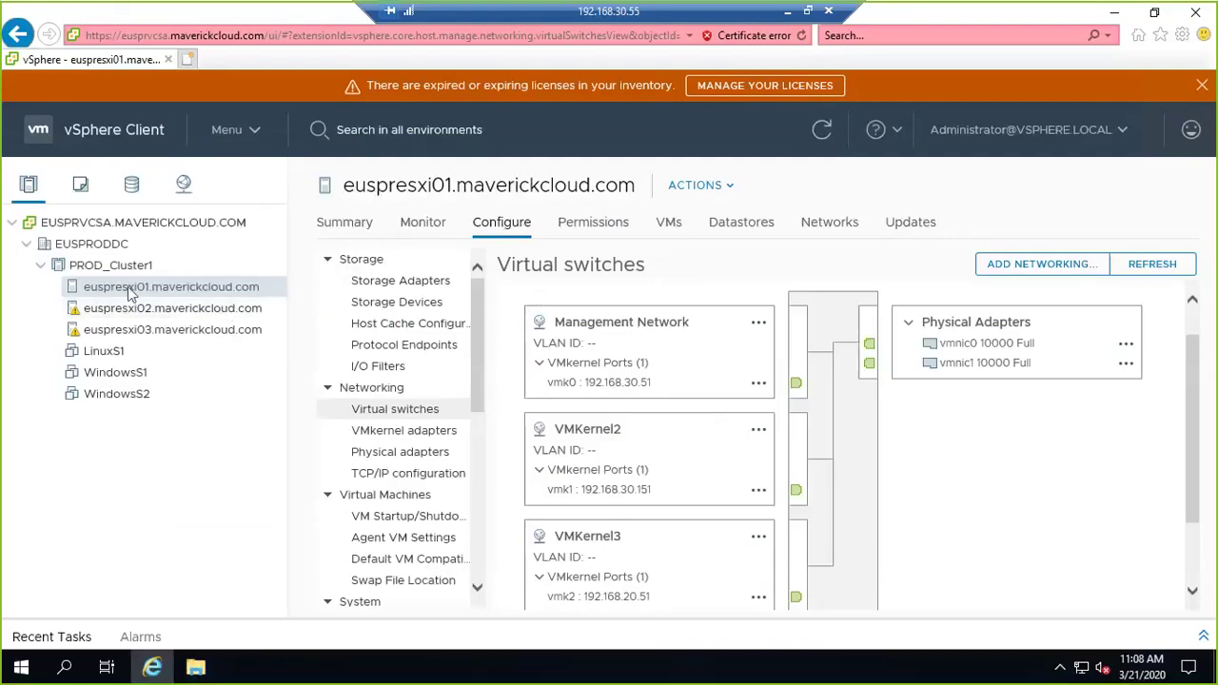
left_click(424, 455)
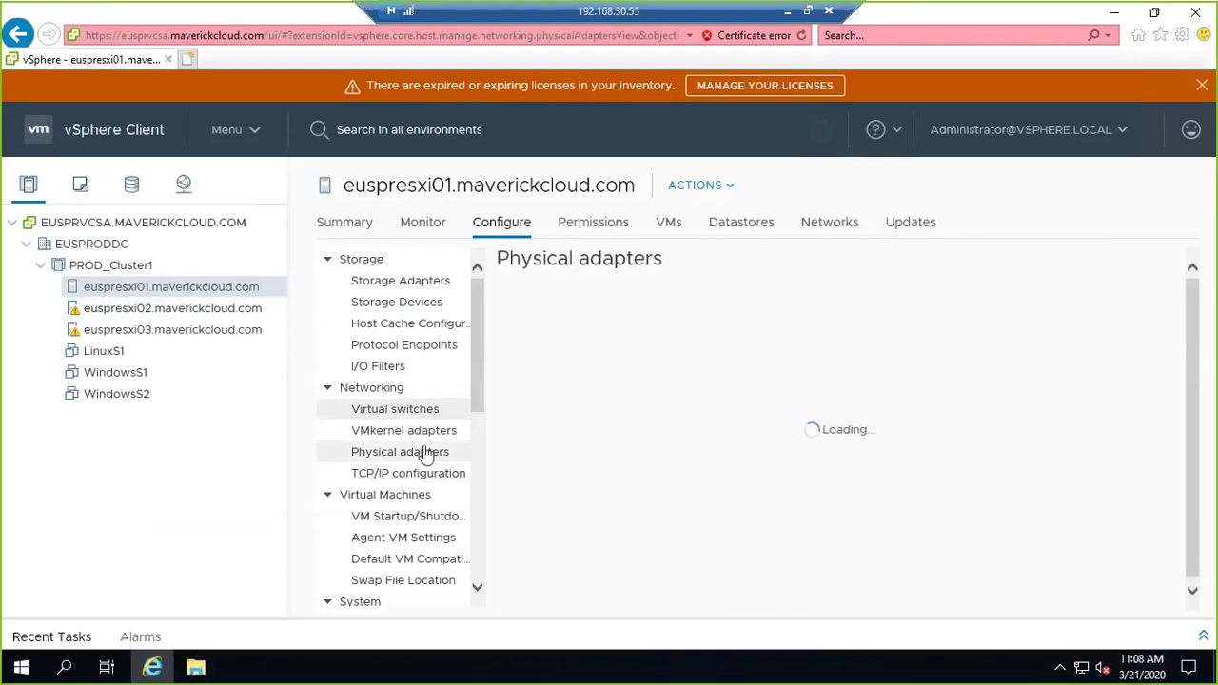
scroll(614, 386, "down", 1)
scroll(615, 389, "up", 1)
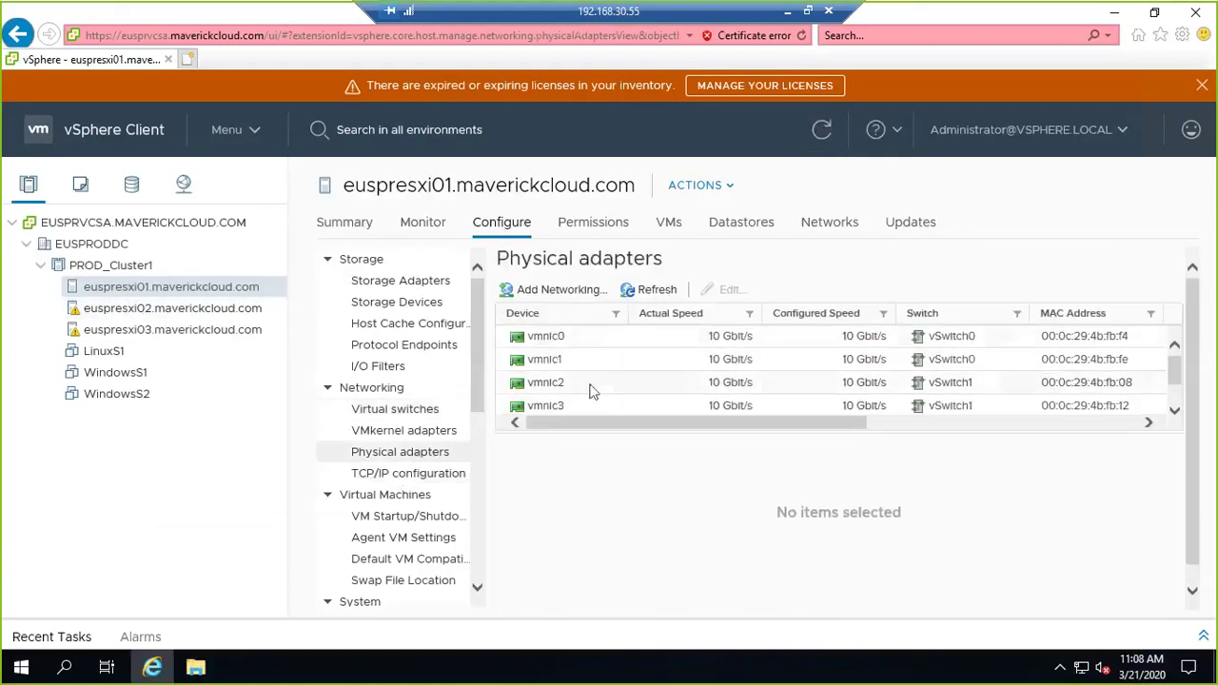
left_click(218, 311)
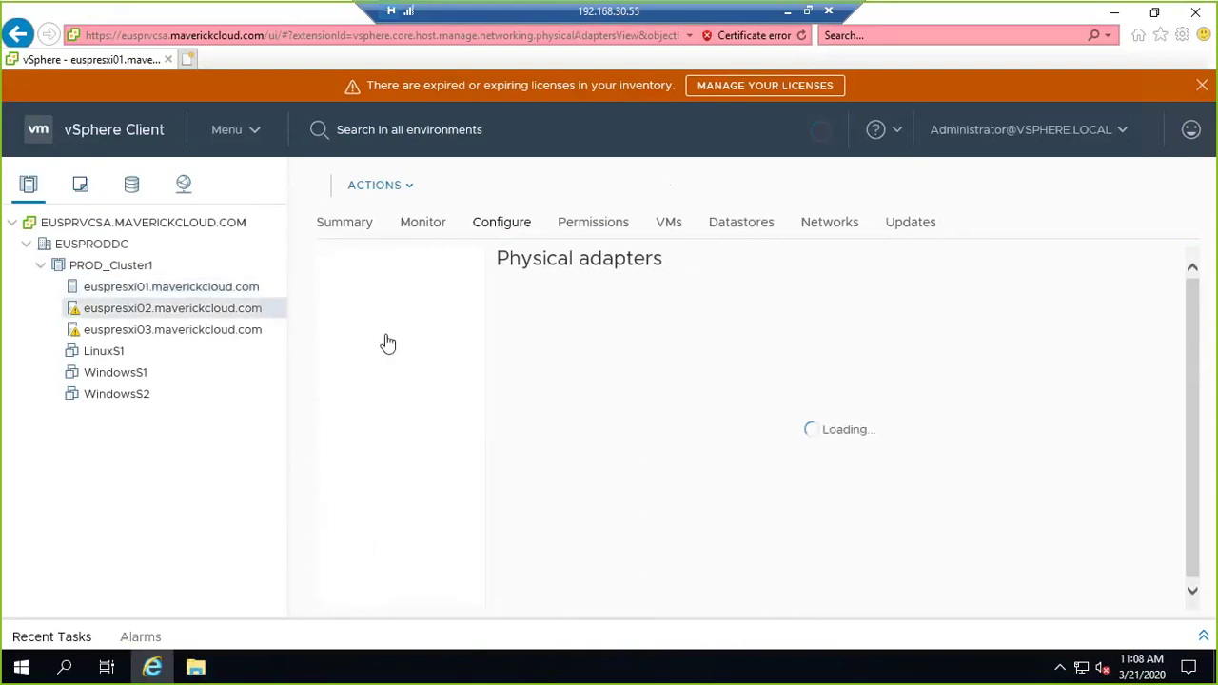
left_click(786, 11)
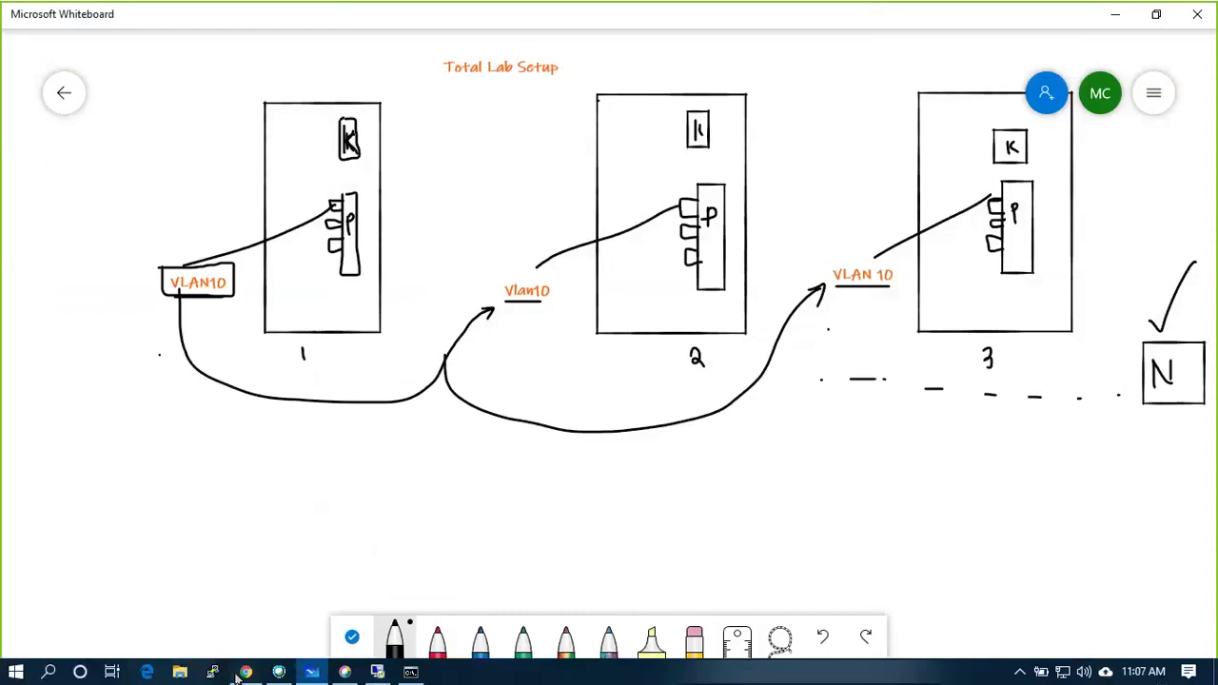
Log back into the ESXi Host Client at 192.168.1.151 as root with the account password.
left_click(244, 673)
left_click(303, 15)
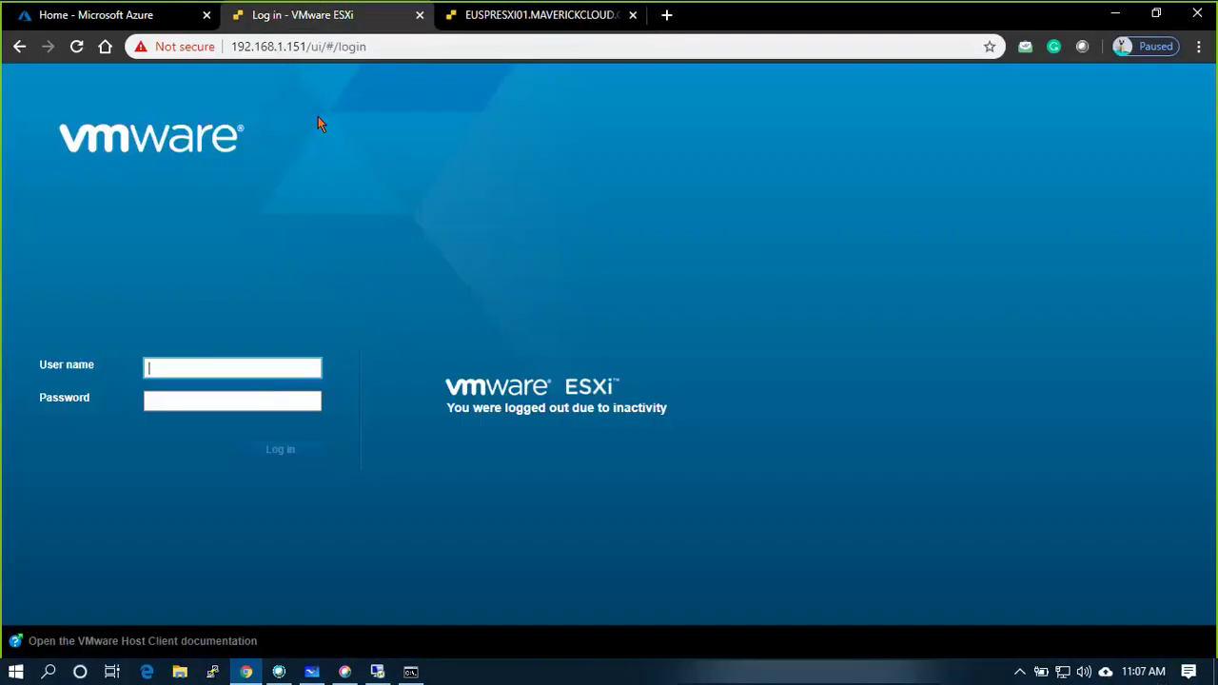
left_click(262, 371)
type("root")
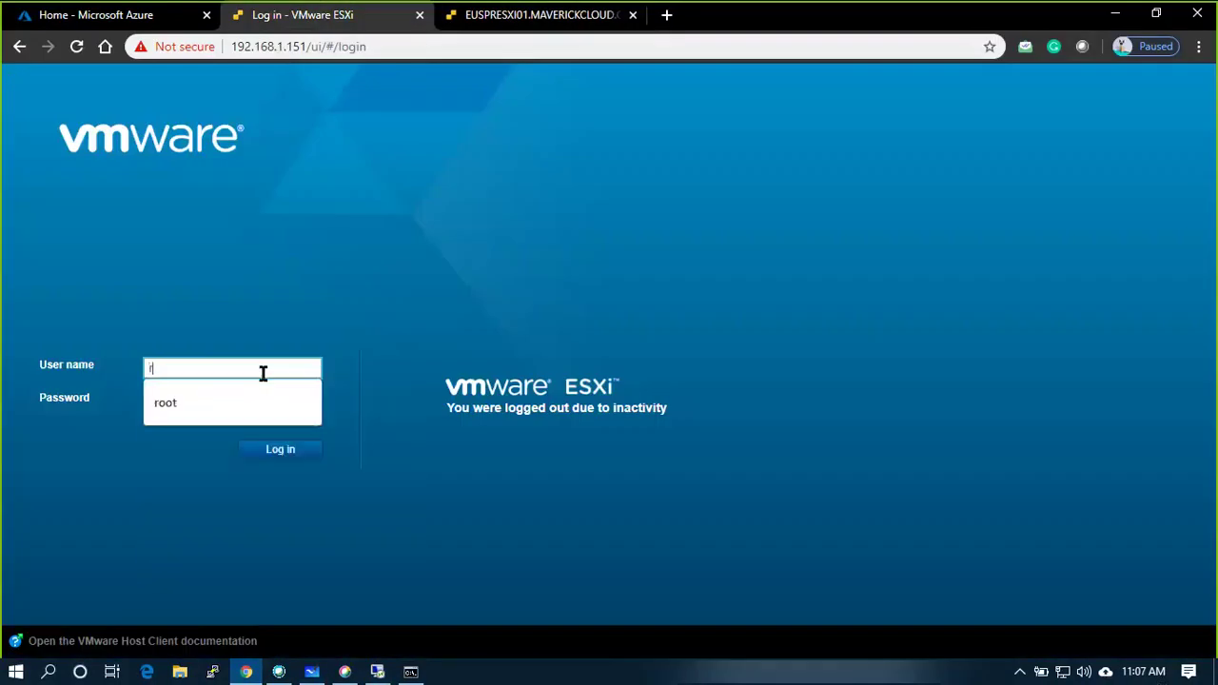
key("Tab")
type("•••••••••••")
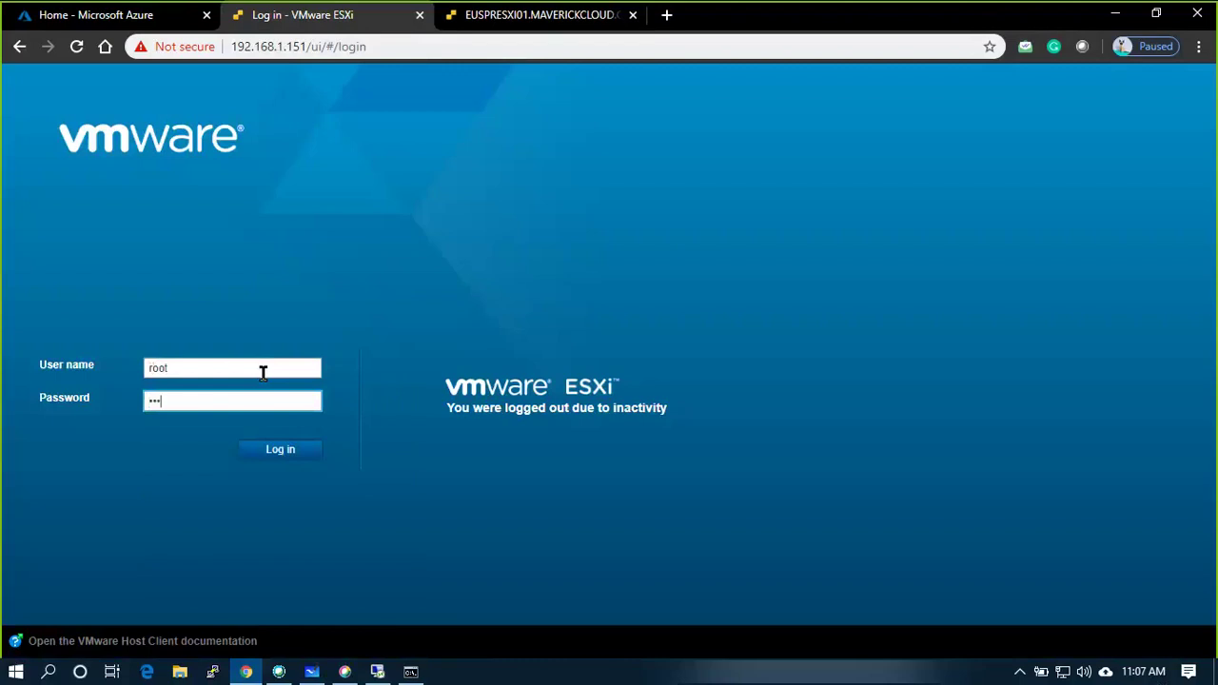
key("Return")
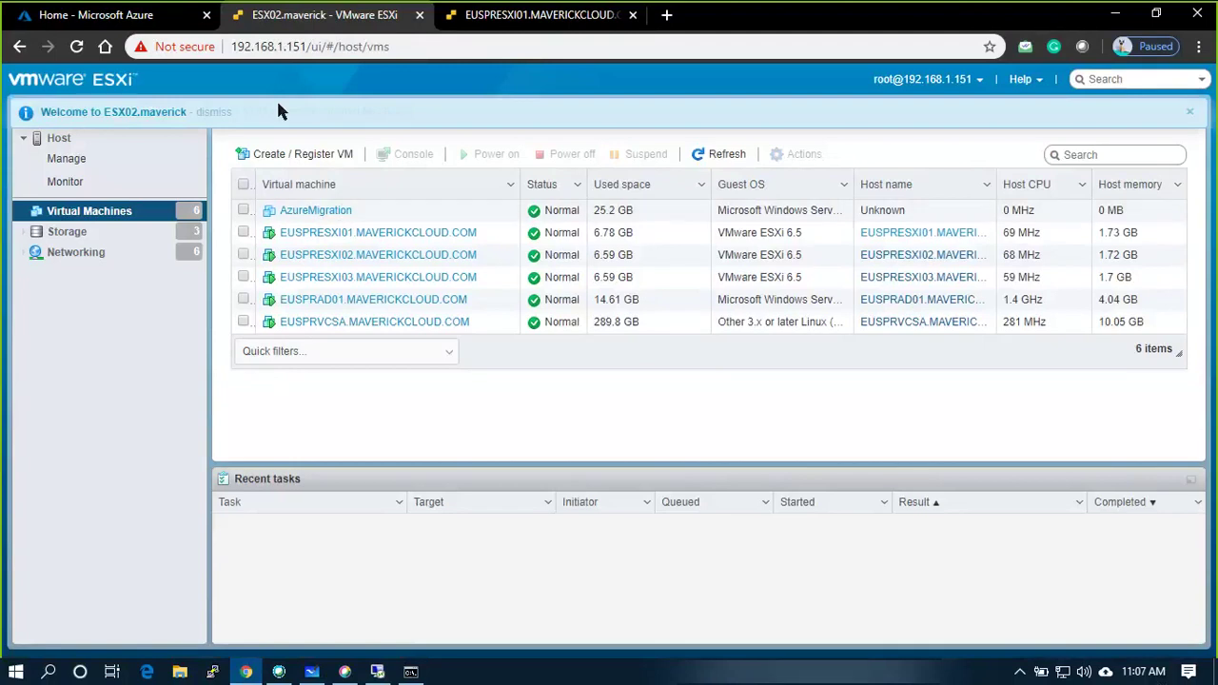
Add four VGT network adapters to EUSPRESXI02, save, and restart the VM.
left_click(339, 255)
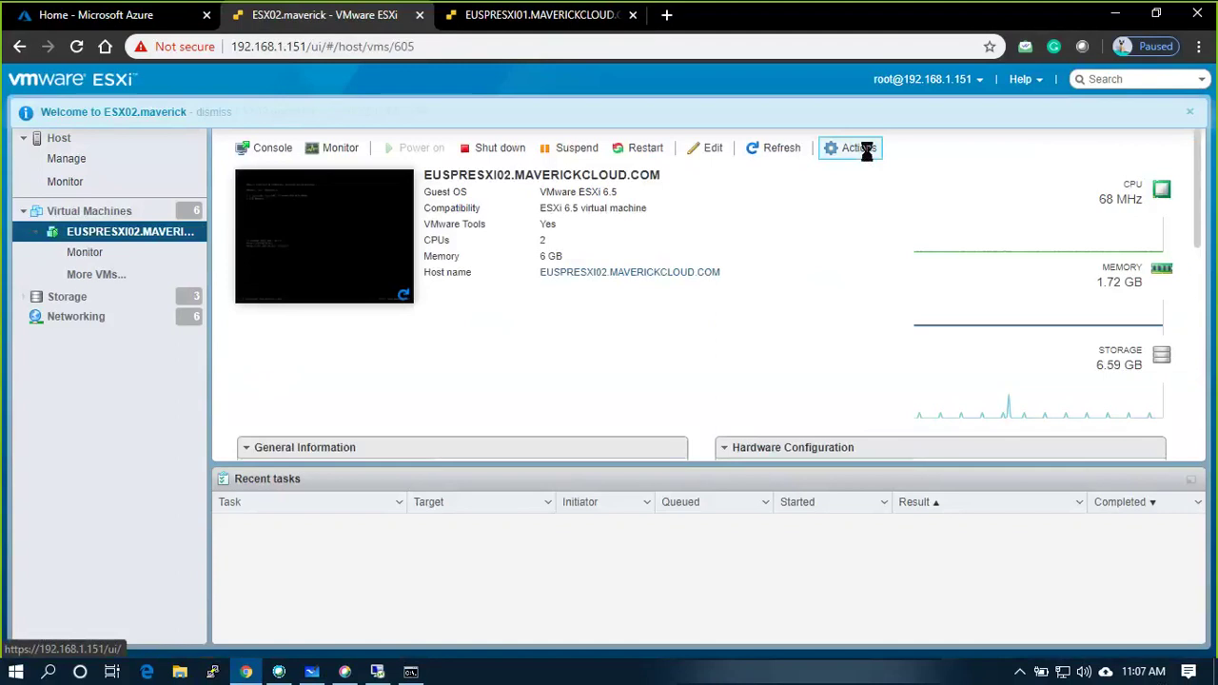
left_click(861, 149)
left_click(875, 405)
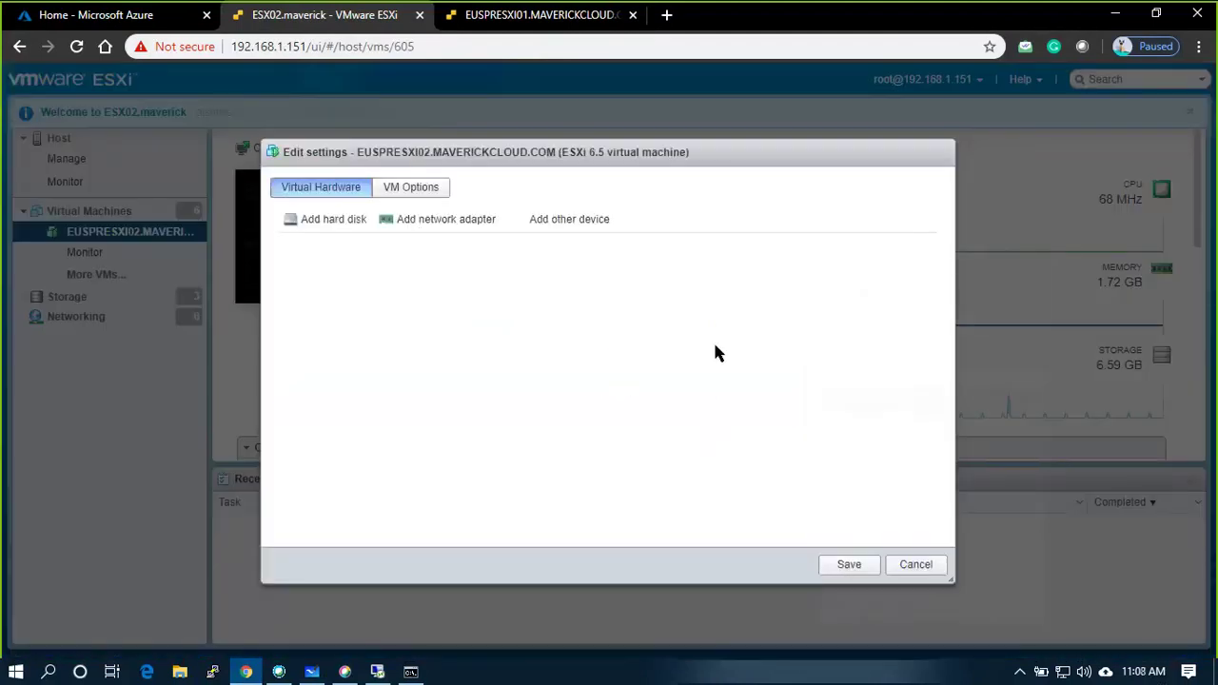
left_click(483, 224)
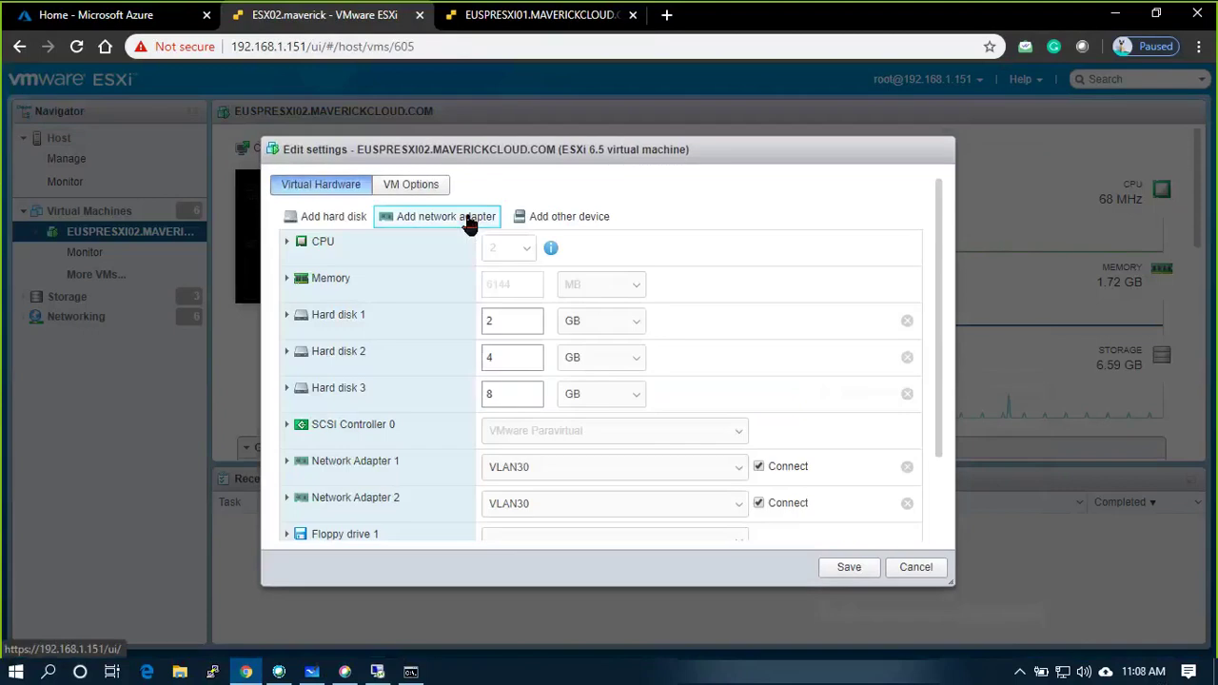
scroll(507, 302, "down", 2)
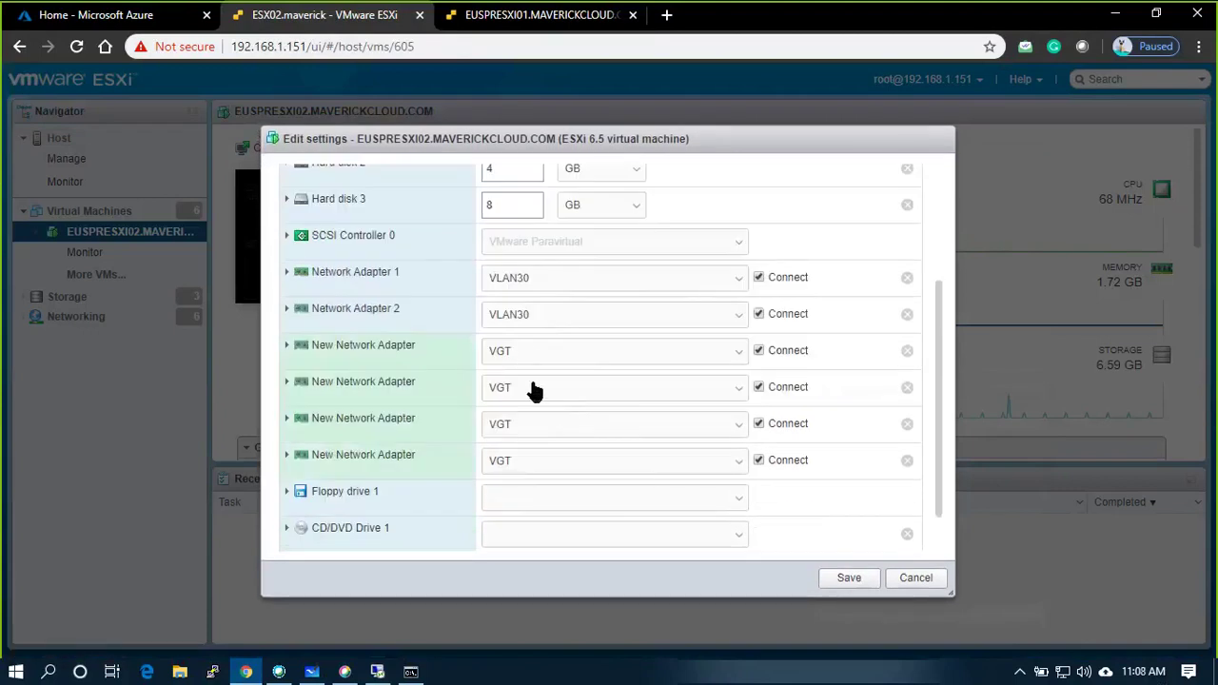
left_click(853, 586)
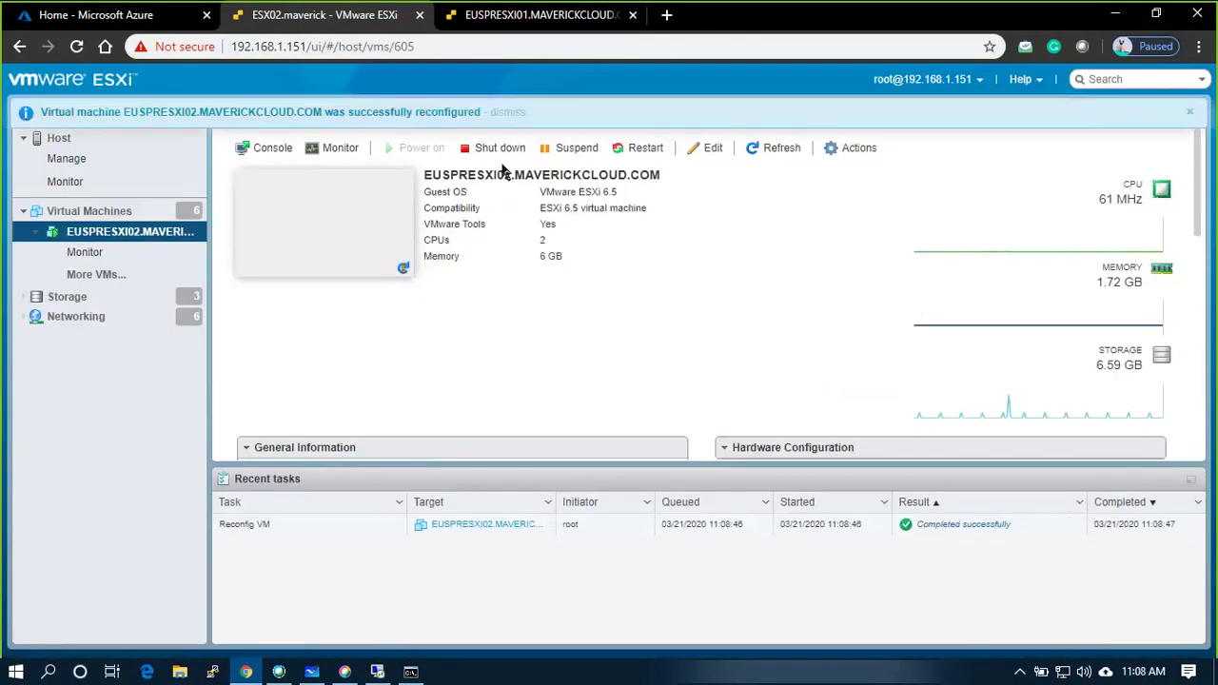
left_click(645, 149)
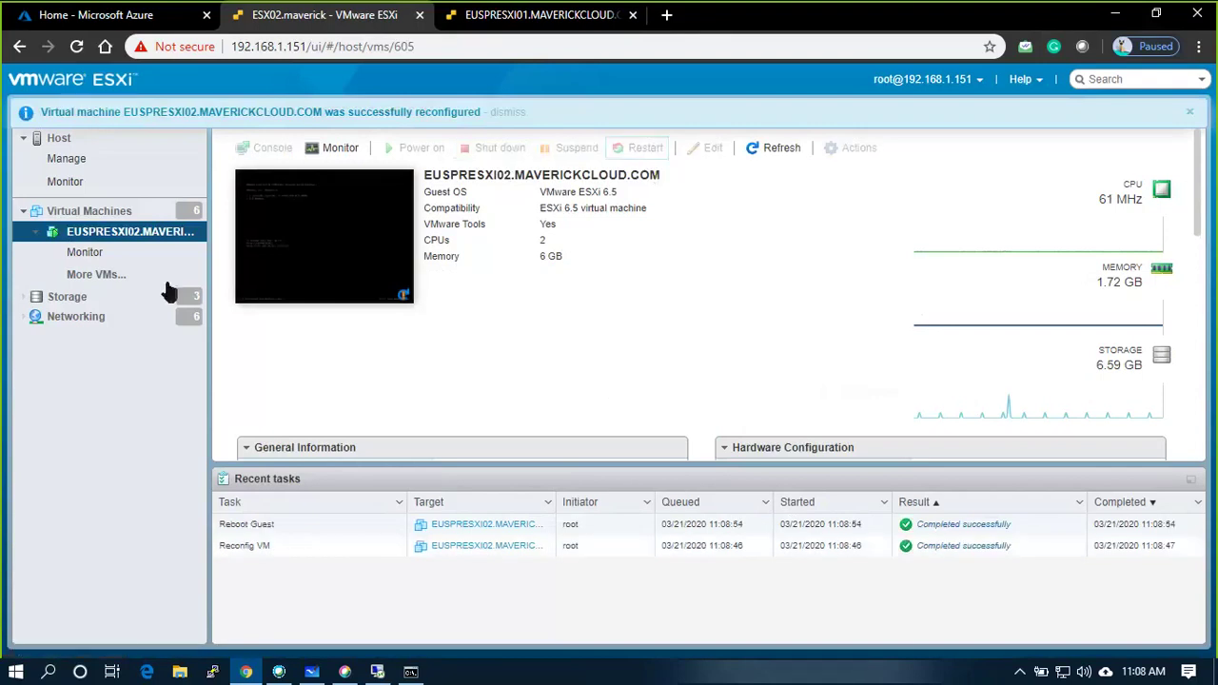
left_click(160, 211)
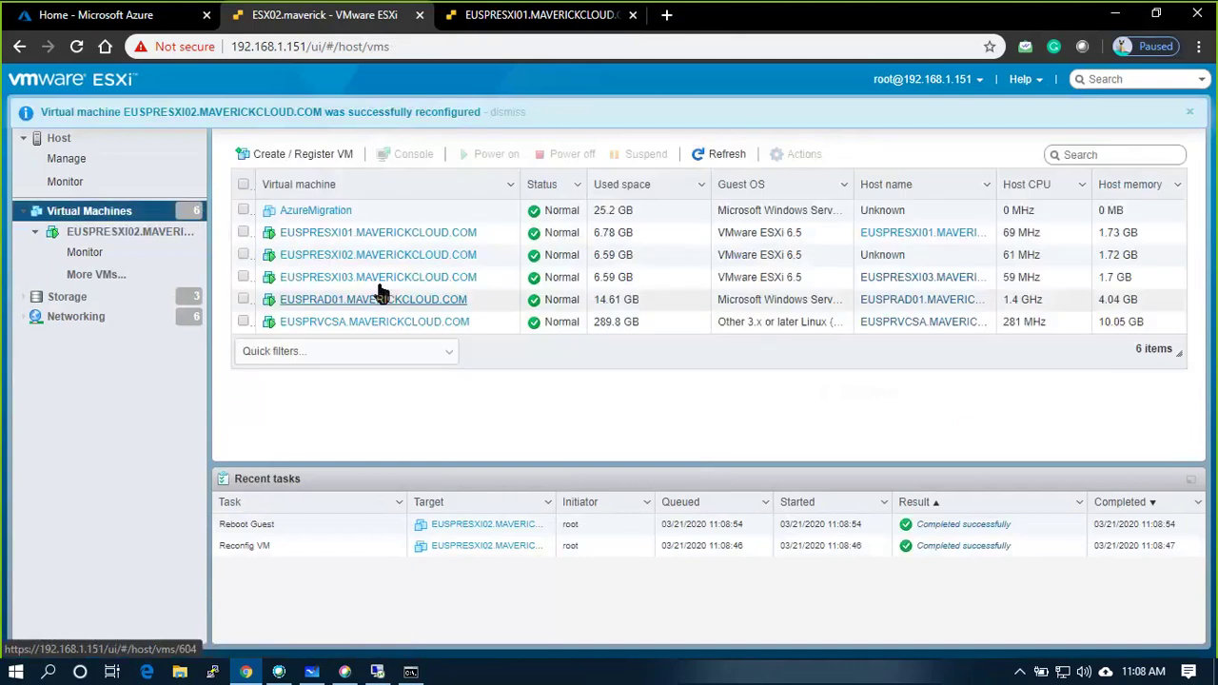
Add four VGT network adapters to EUSPRESXI03, save, and restart it.
left_click(378, 277)
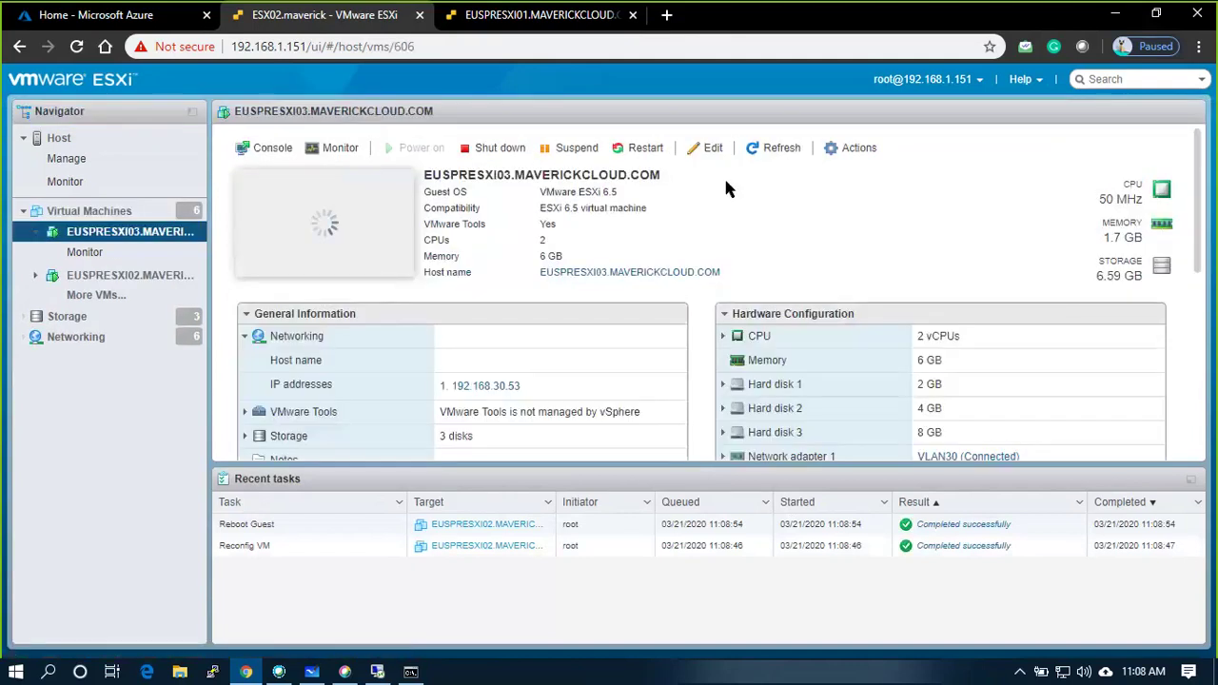
left_click(853, 155)
left_click(876, 401)
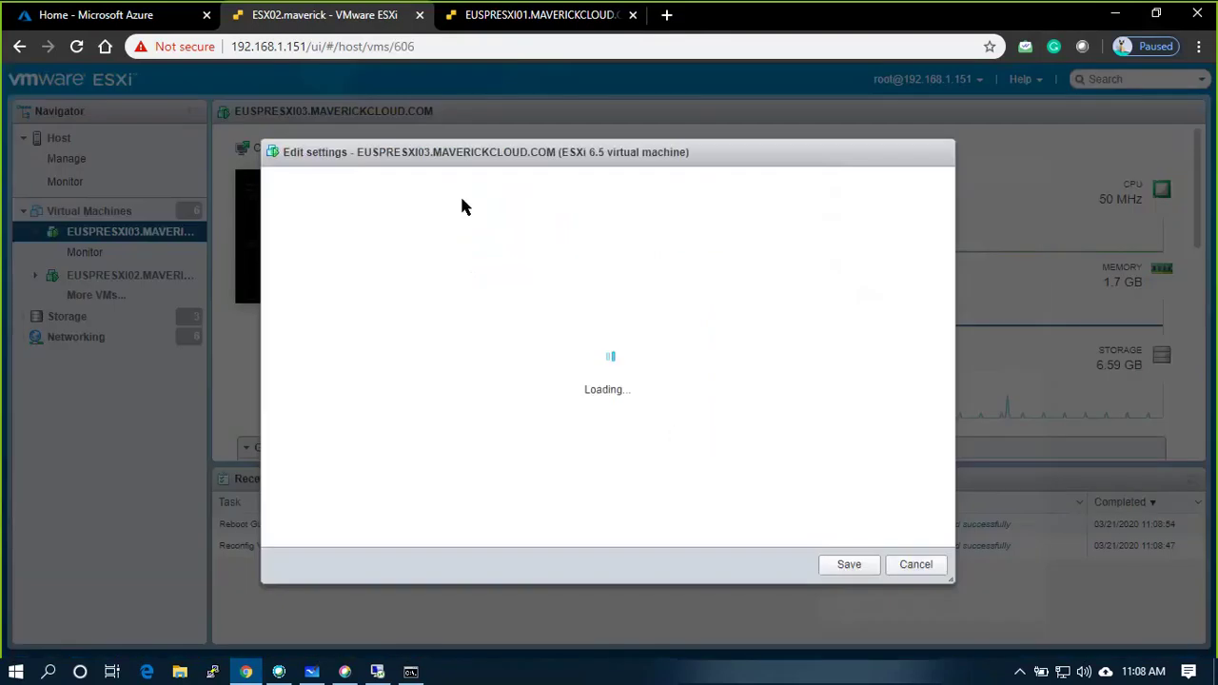
left_click(411, 219)
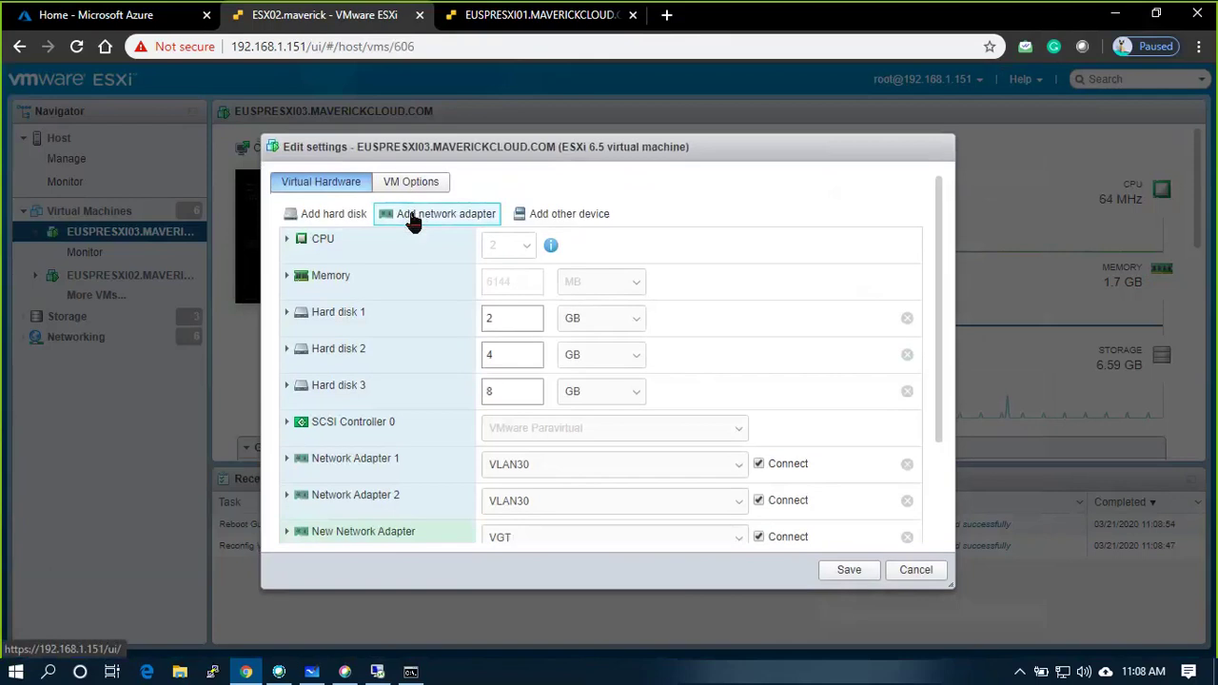
scroll(885, 485, "down", 3)
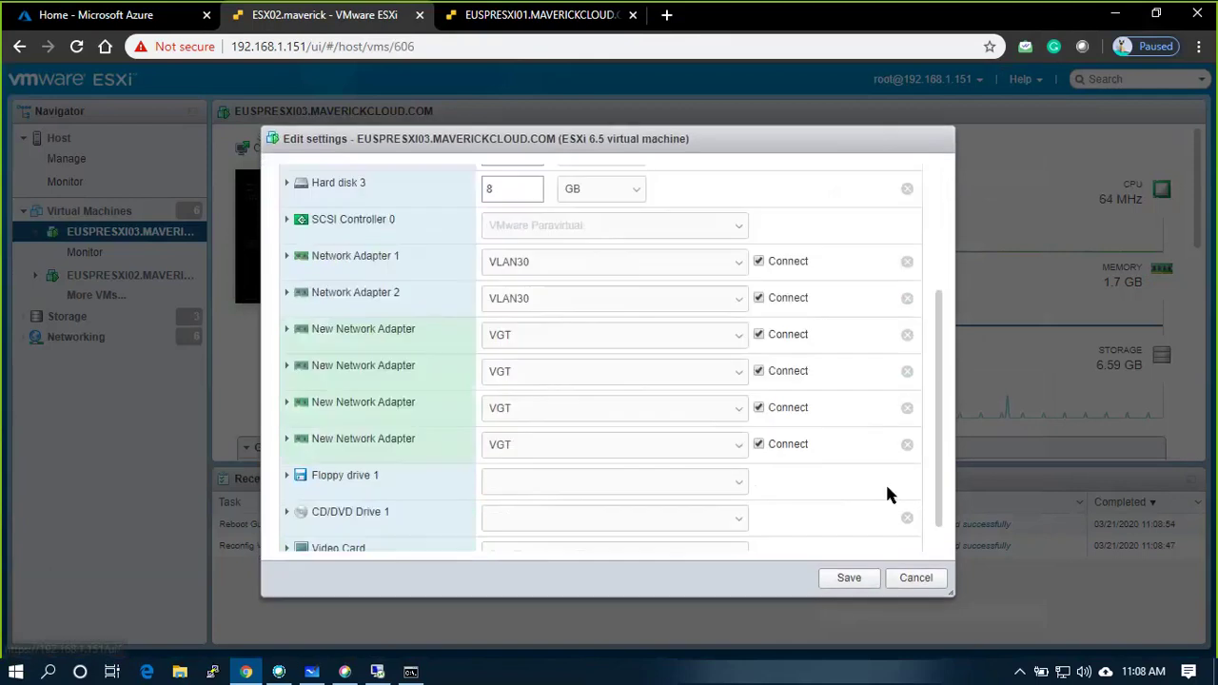
left_click(841, 581)
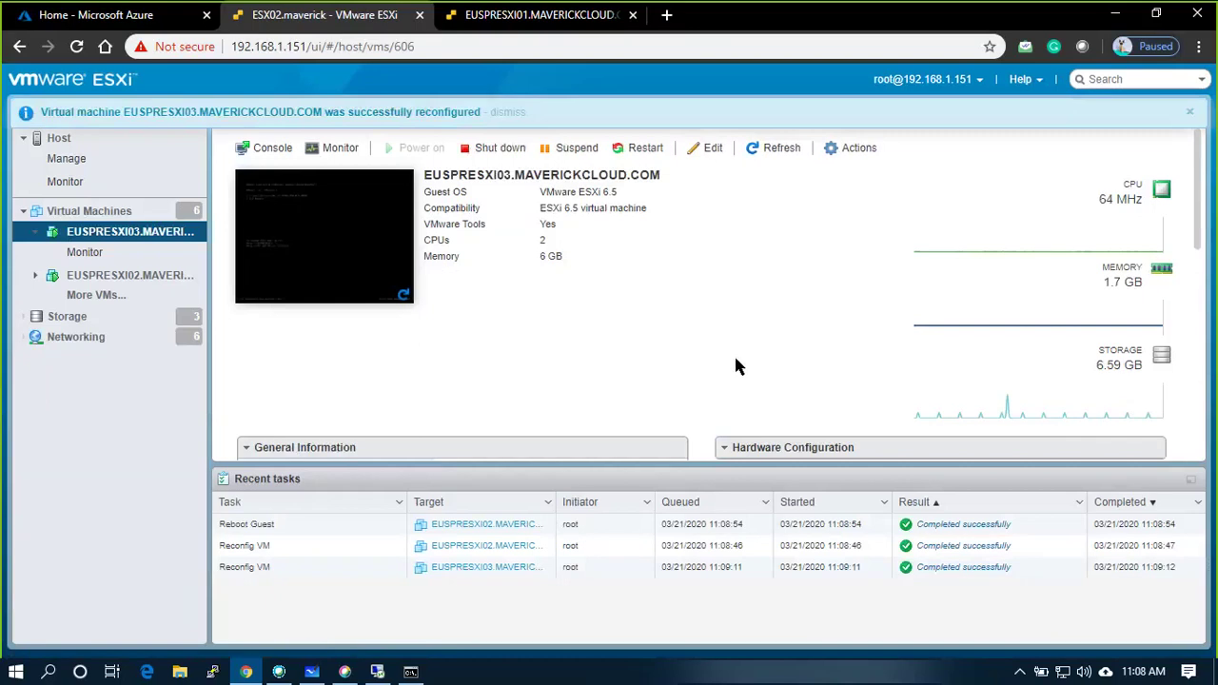
left_click(651, 149)
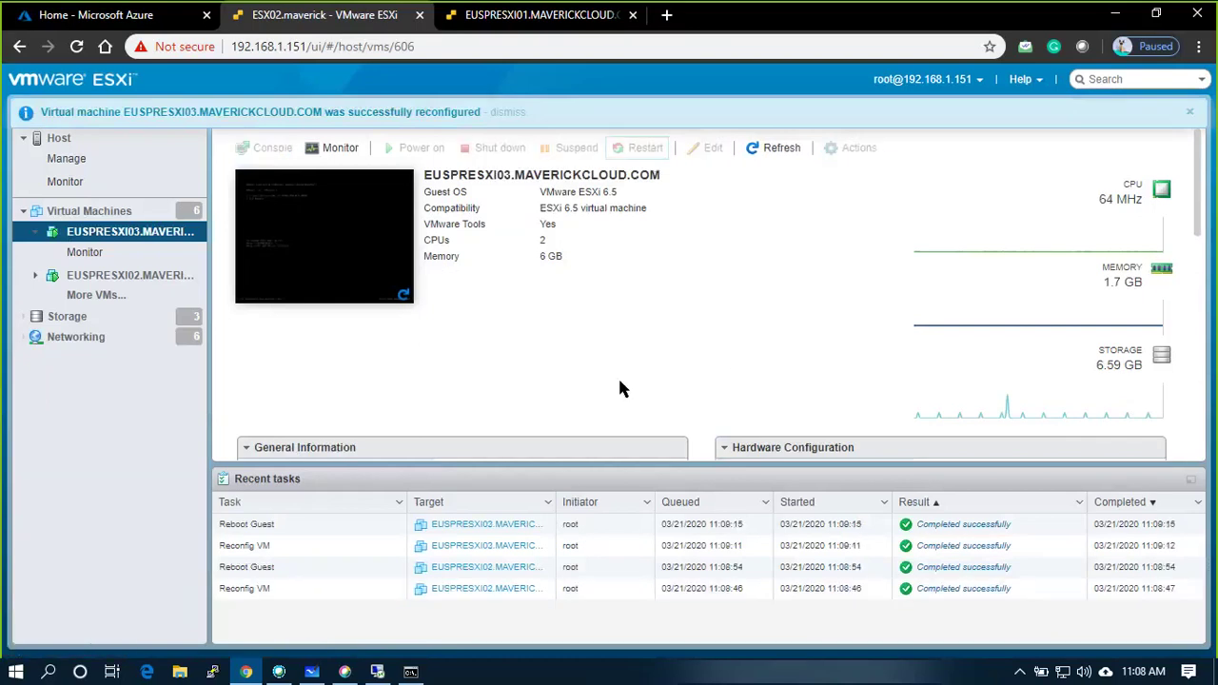
Watch EUSPRESXI03 boot in its console, then return to the Virtual Machines list.
left_click(371, 262)
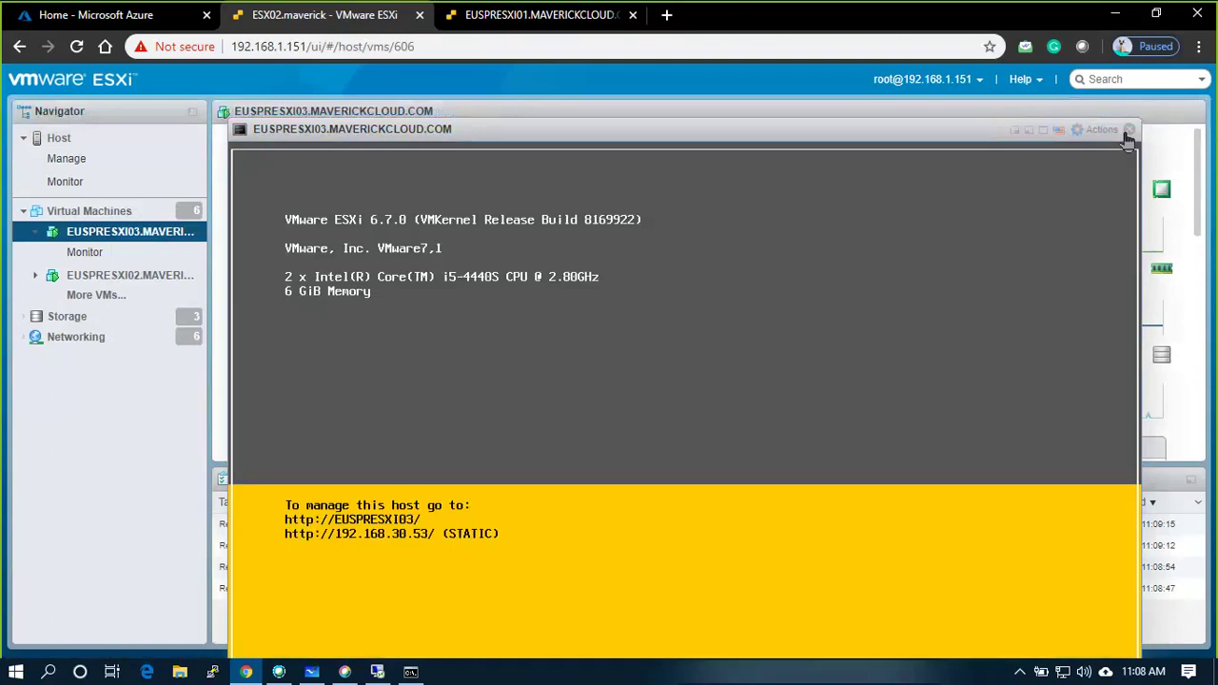
left_click(1128, 130)
left_click(362, 229)
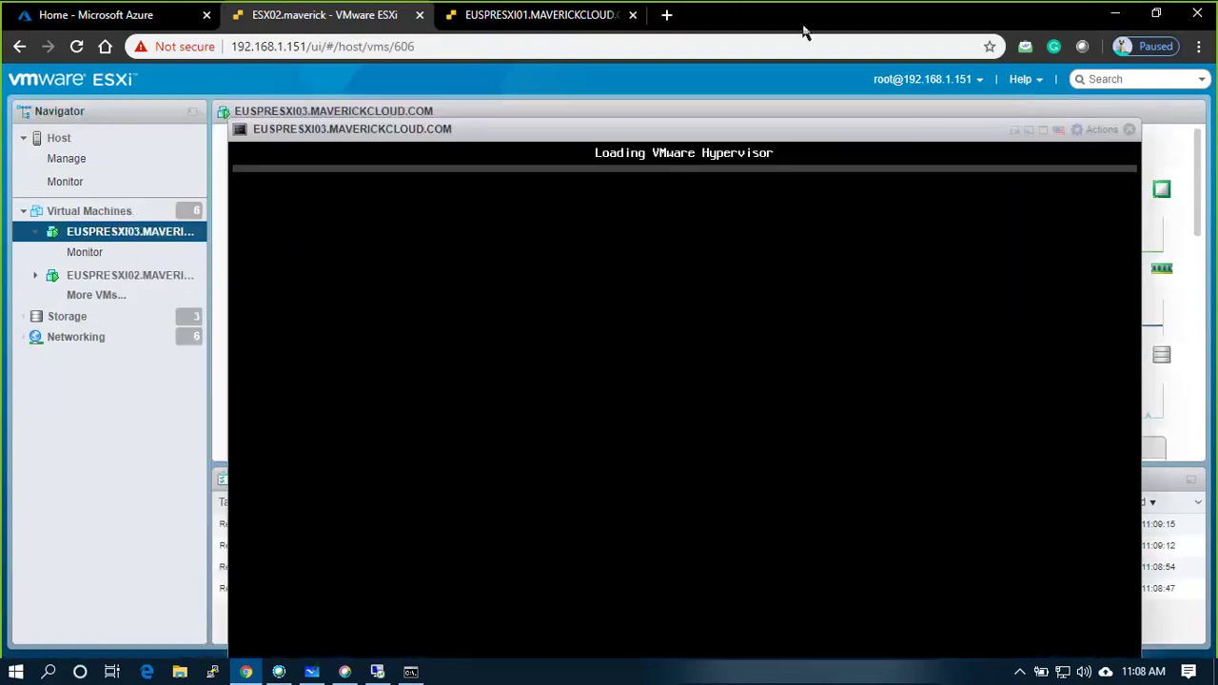
left_click(1130, 132)
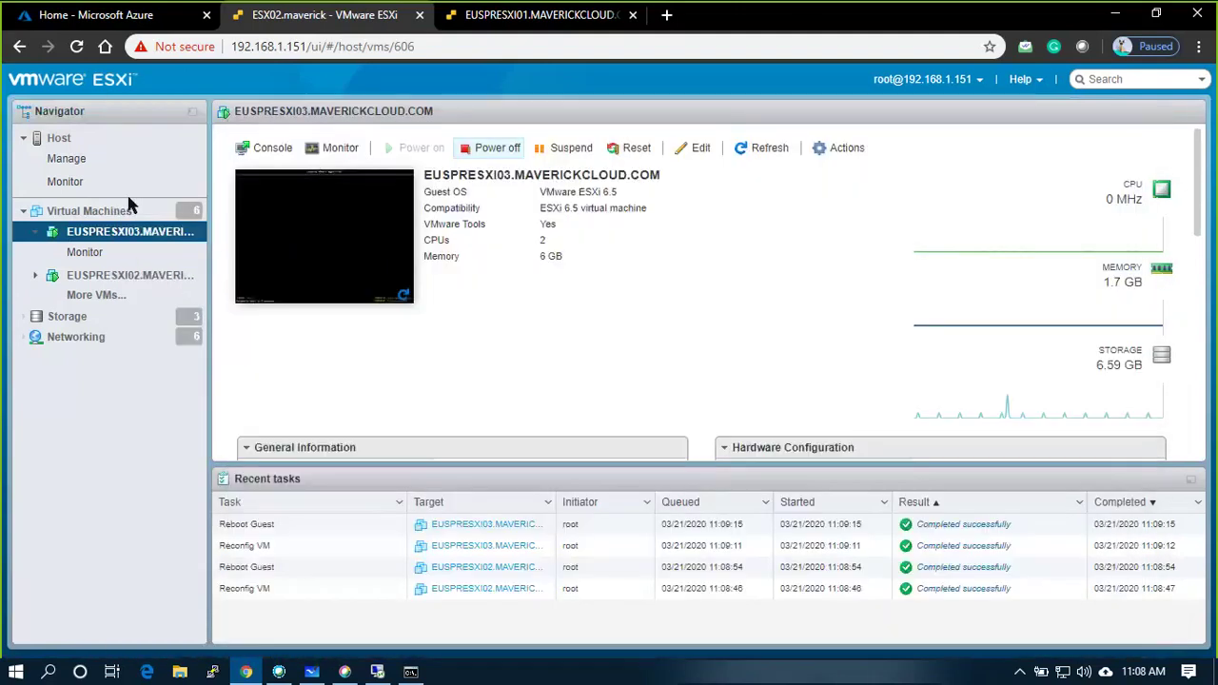
left_click(114, 211)
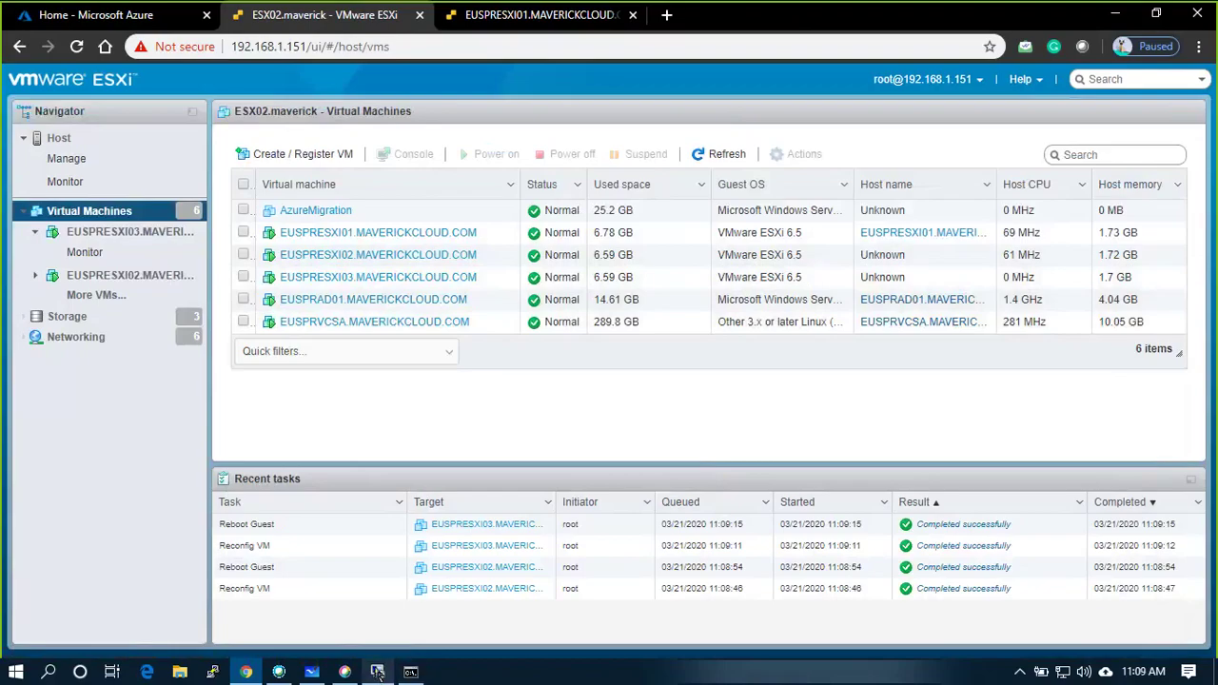
Check euspresxi02's red alarm status and dismiss the expired-licenses banner.
left_click(411, 672)
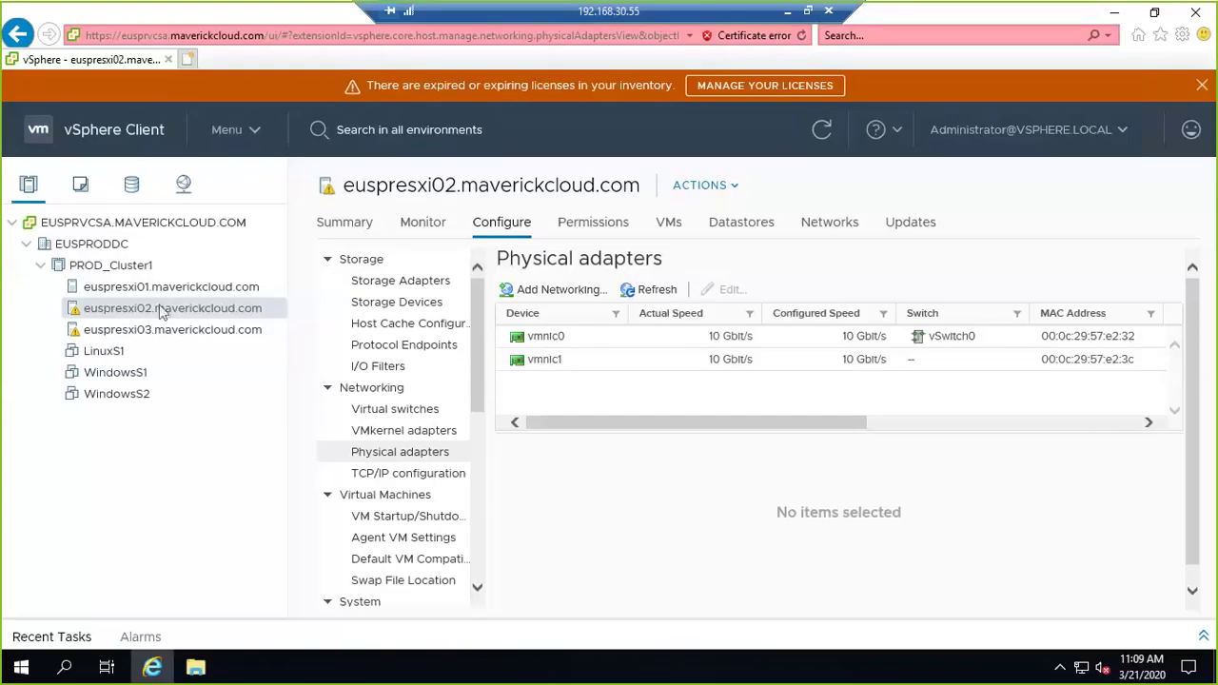
left_click(824, 133)
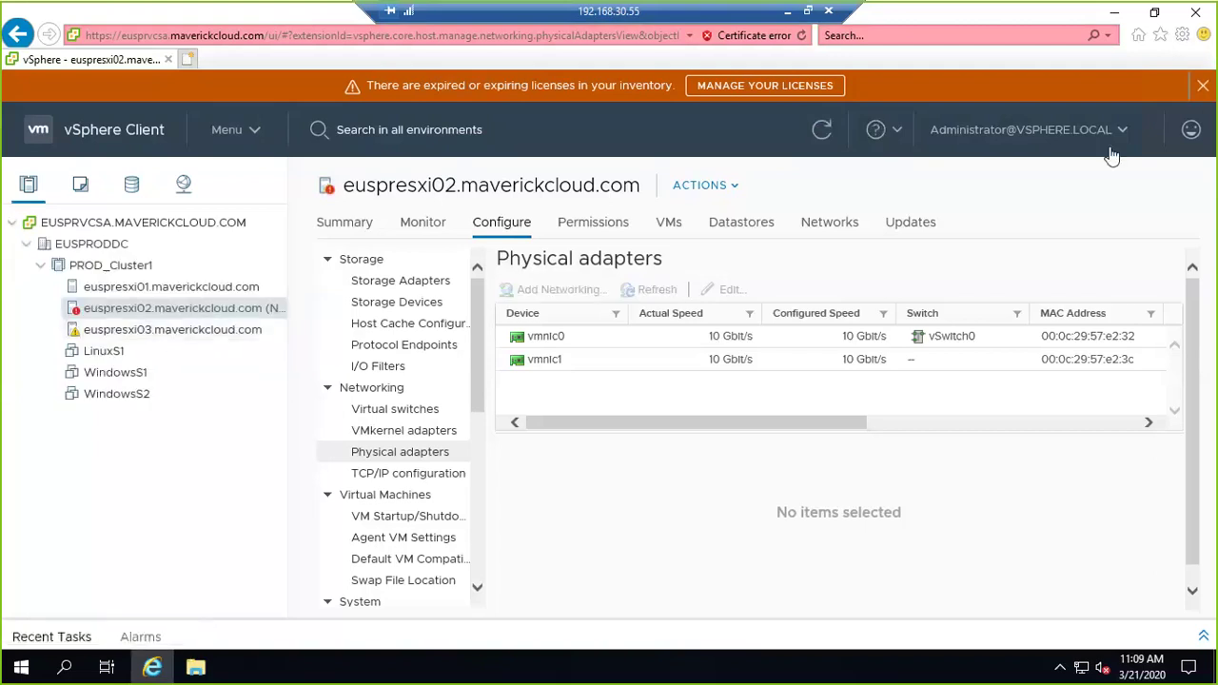
left_click(1201, 84)
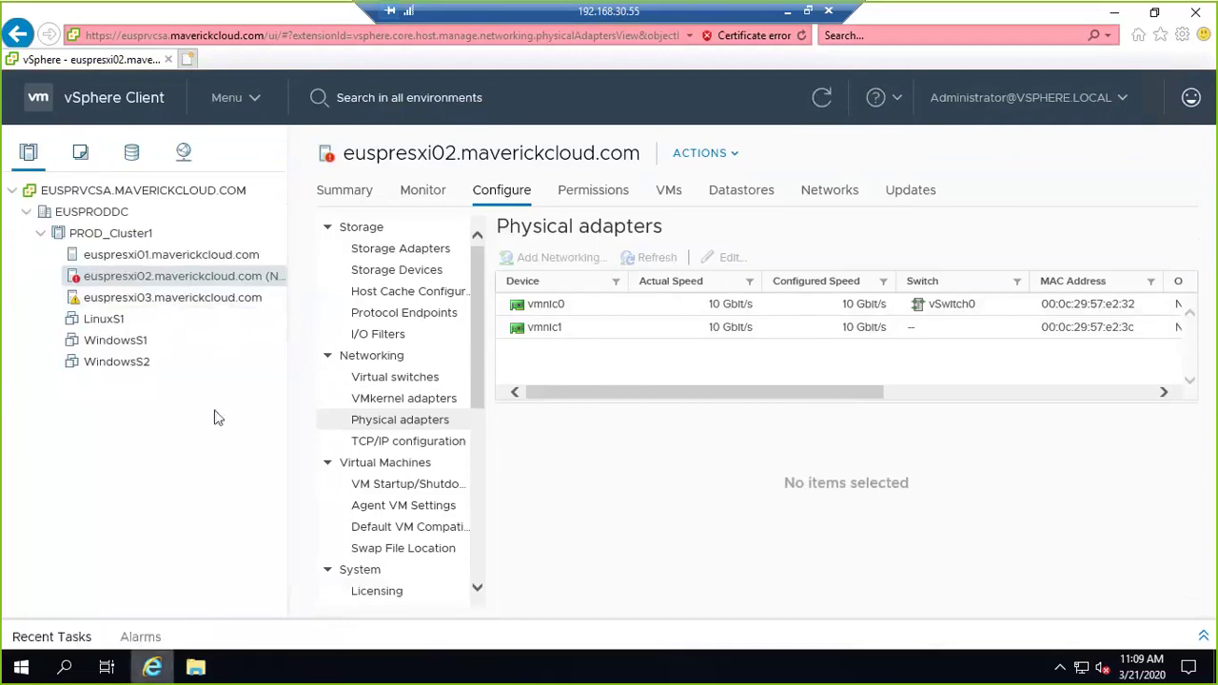
left_click(786, 13)
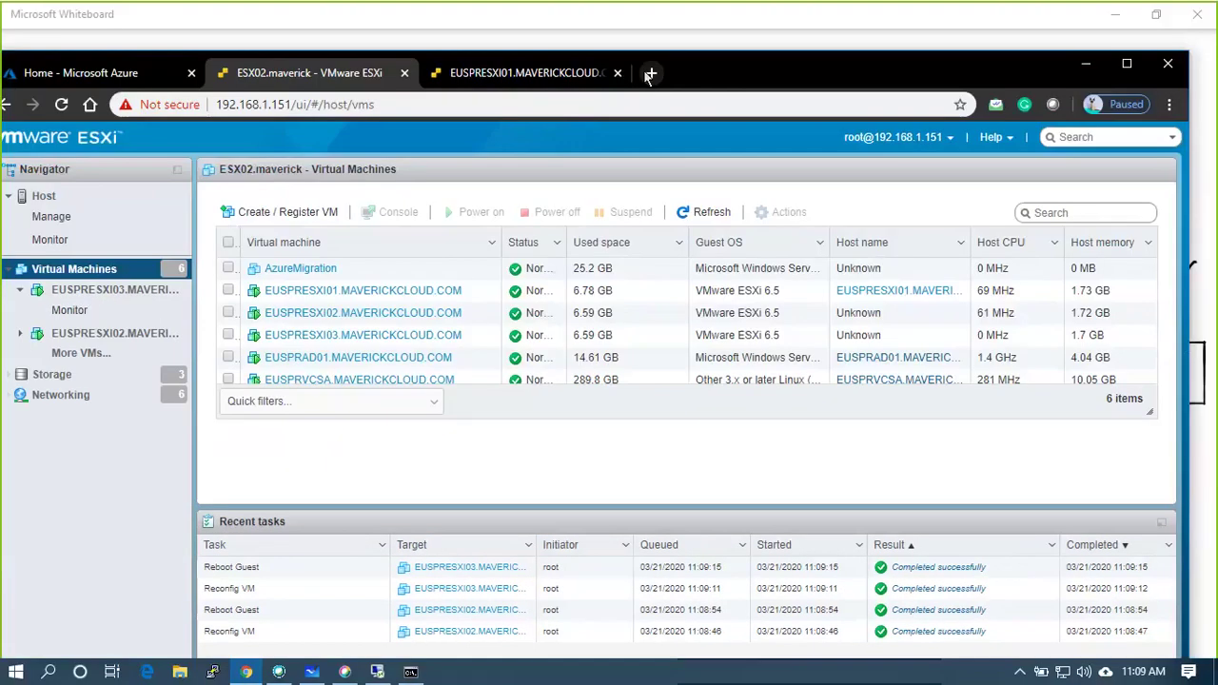
Search for 'chrome download of' and open the Neowin offline installer article.
left_click(653, 74)
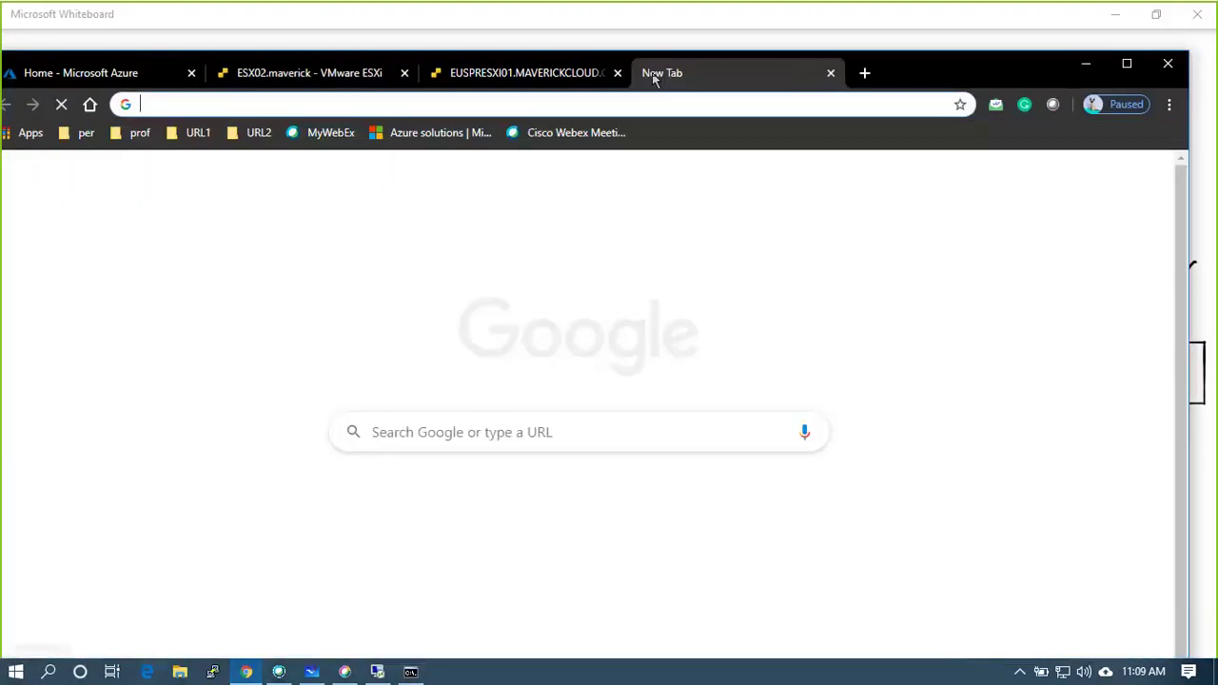
type("chrome download ")
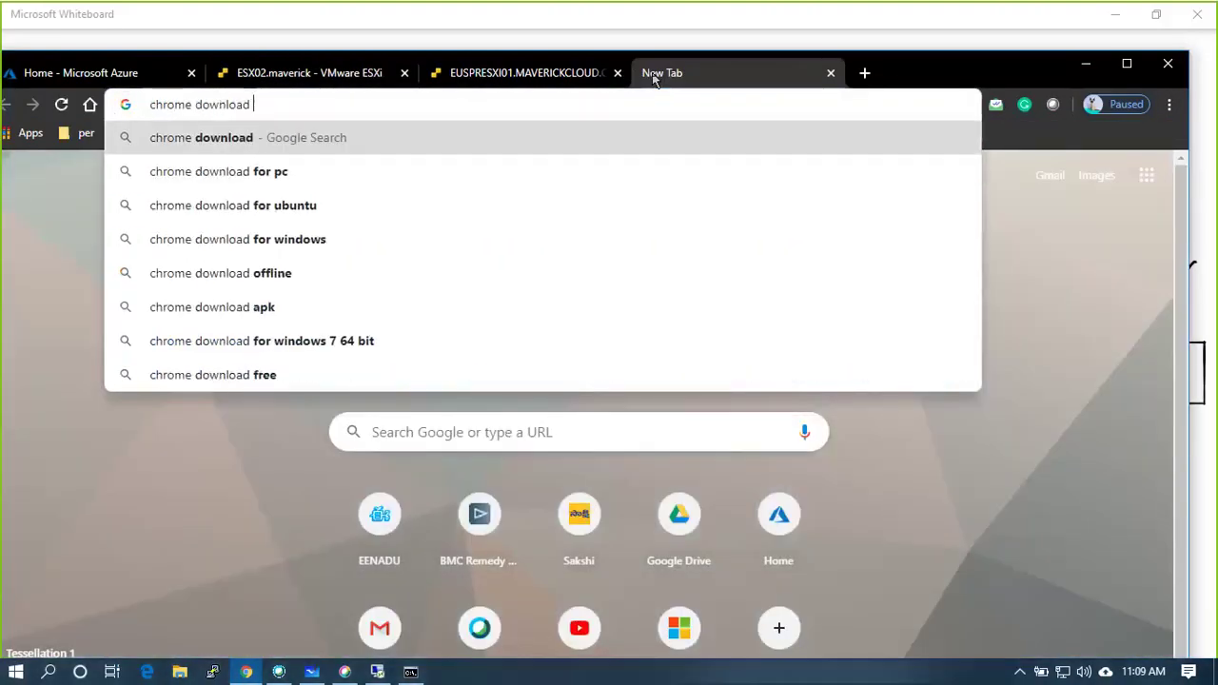
type("of")
key("Return")
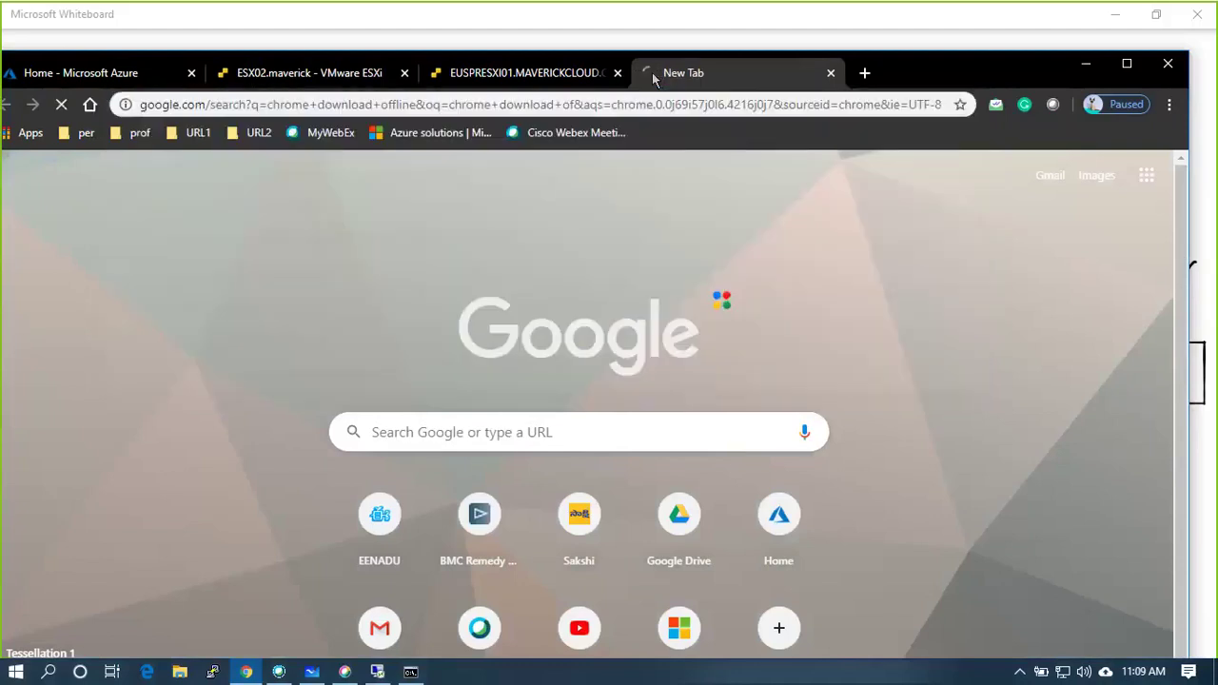
scroll(501, 441, "down", 1)
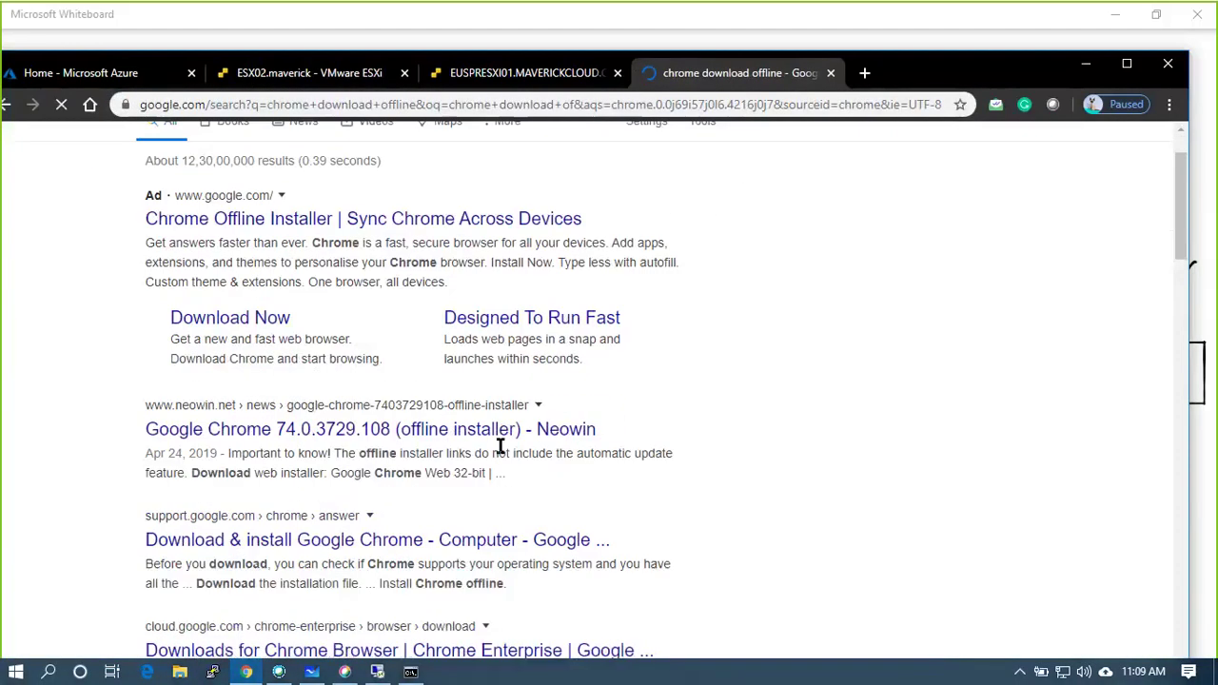
left_click(504, 441)
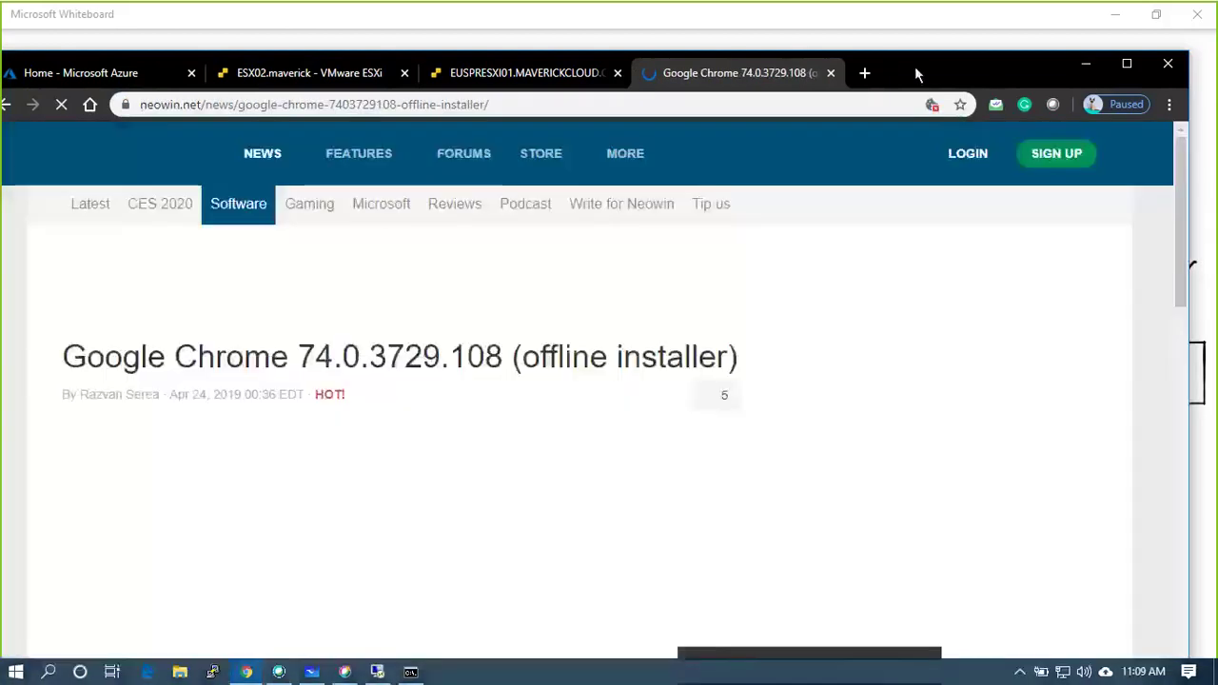
Download the 53.2 MB 64-bit Chrome 74.0.3729.108 offline installer from Neowin.
double_click(914, 65)
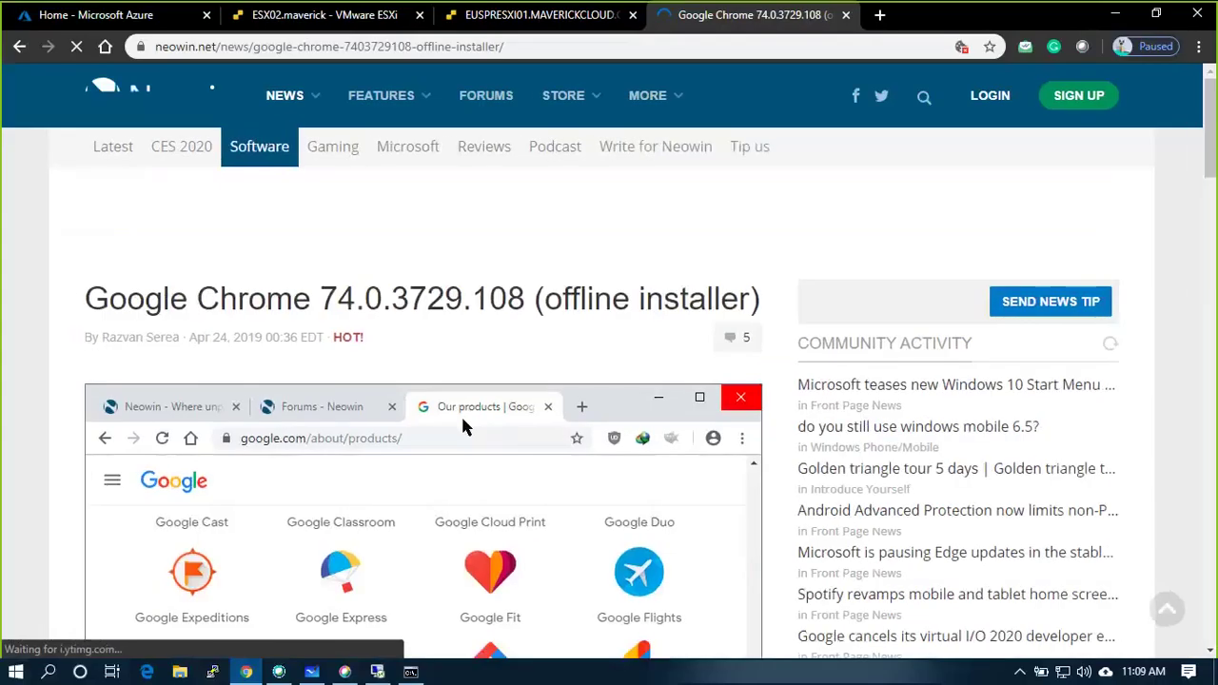
scroll(460, 414, "down", 3)
scroll(462, 420, "down", 3)
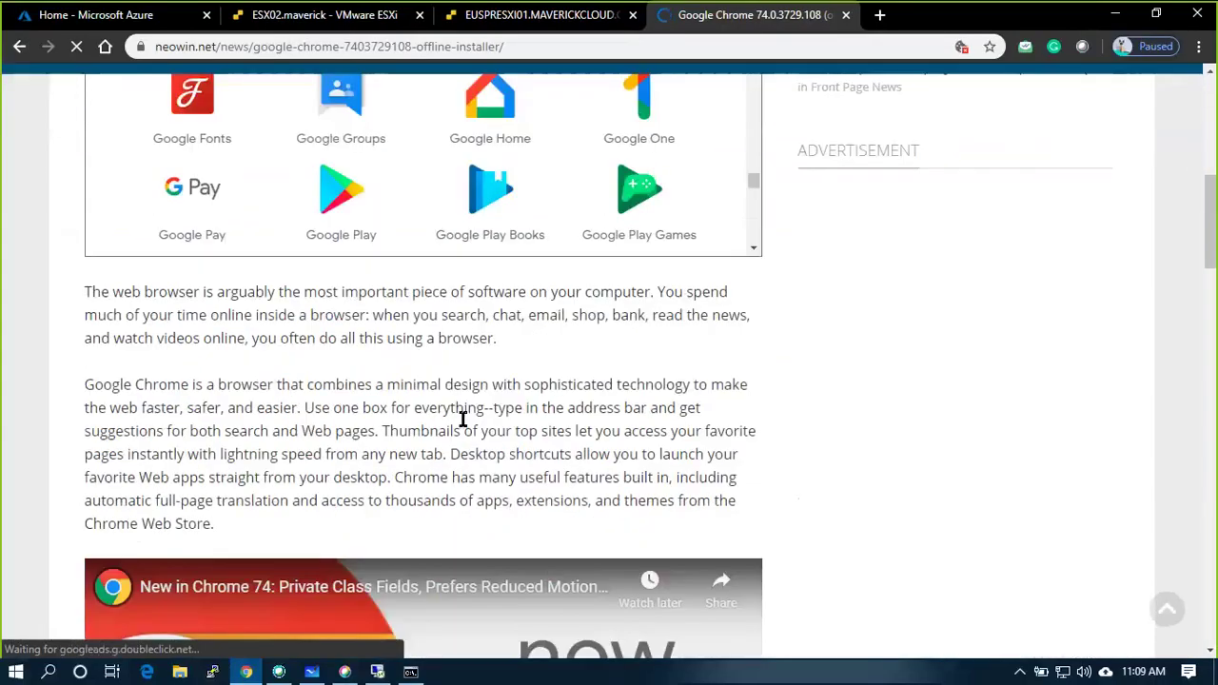
scroll(463, 419, "up", 10)
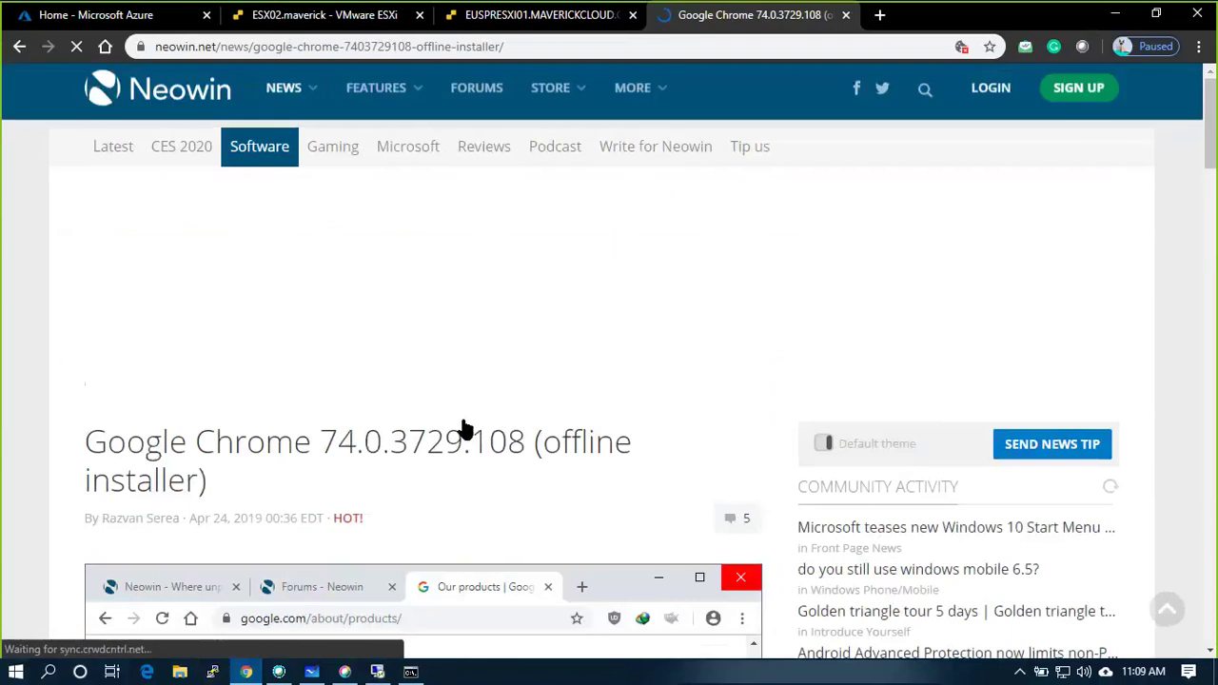
scroll(463, 428, "down", 15)
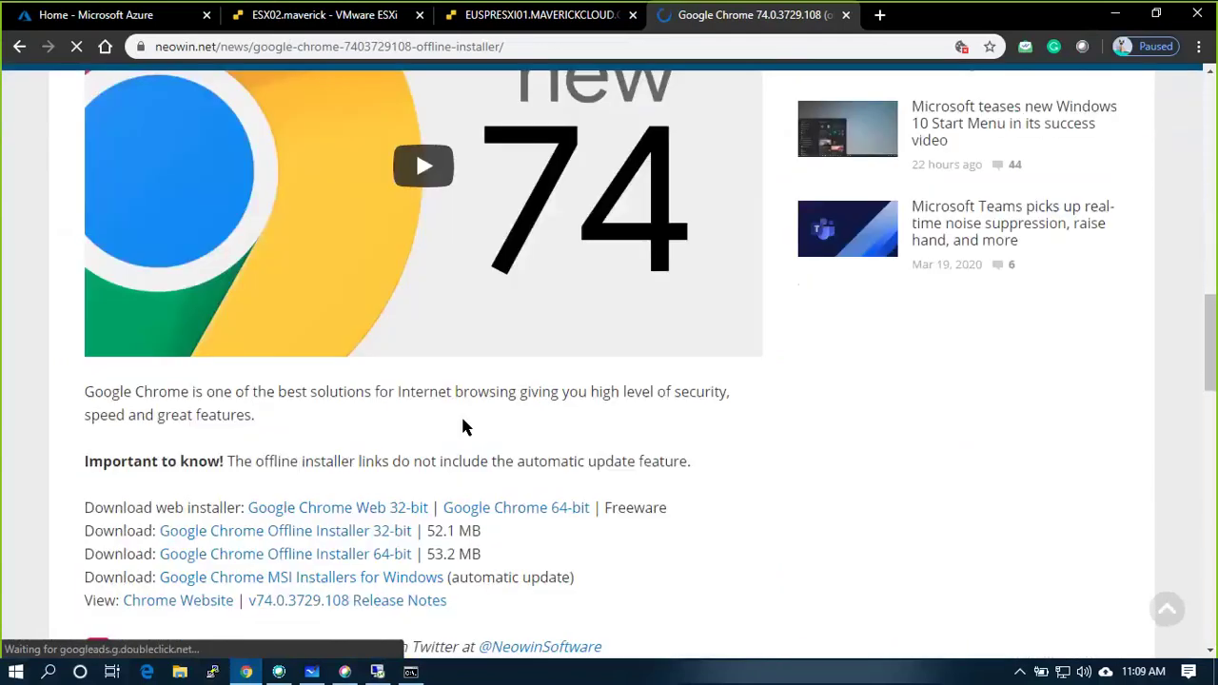
scroll(462, 428, "down", 1)
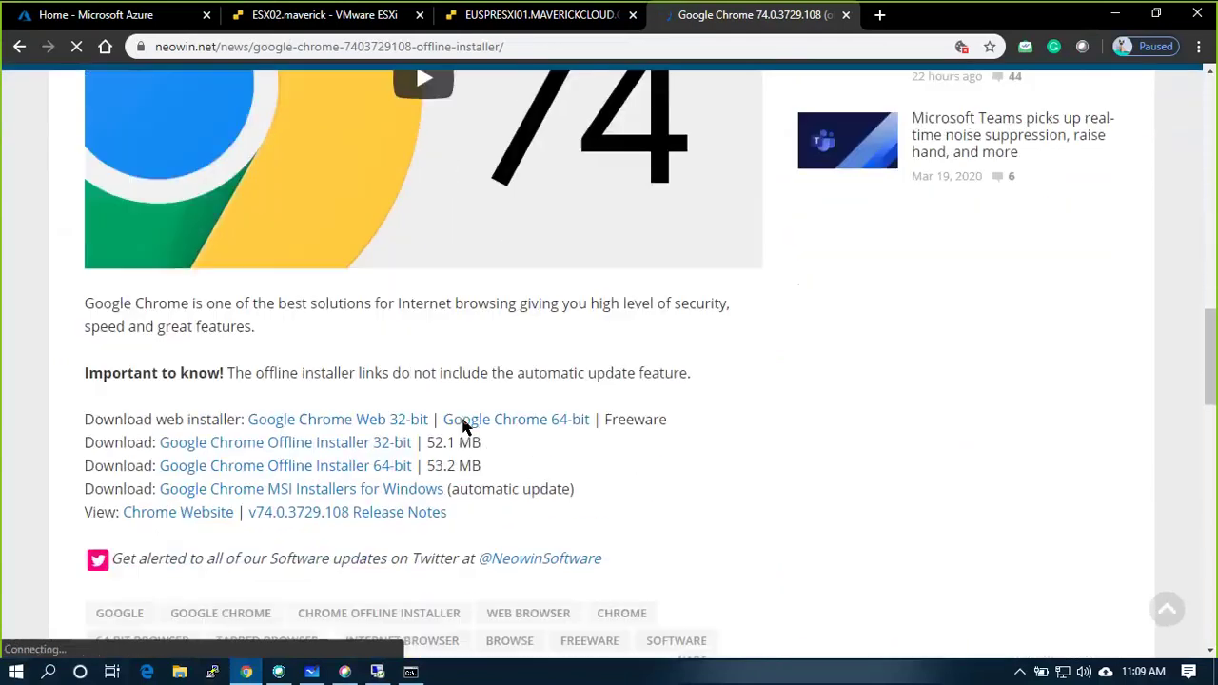
left_click(405, 472)
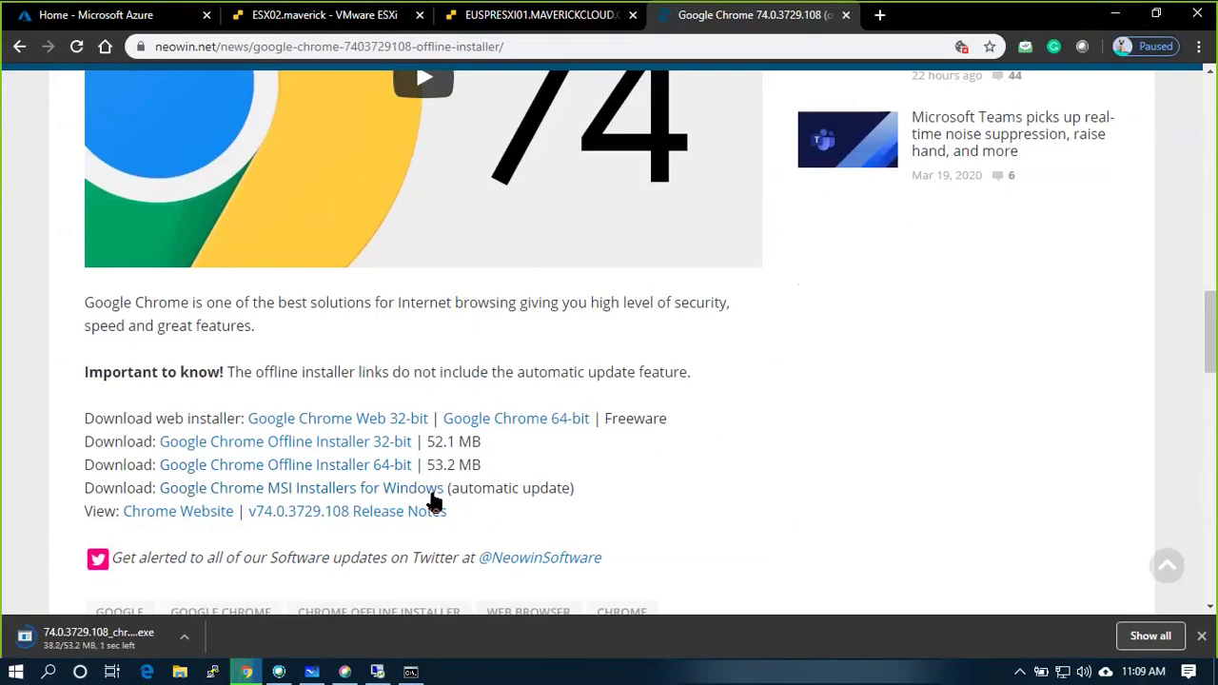
scroll(436, 484, "up", 15)
scroll(356, 580, "down", 11)
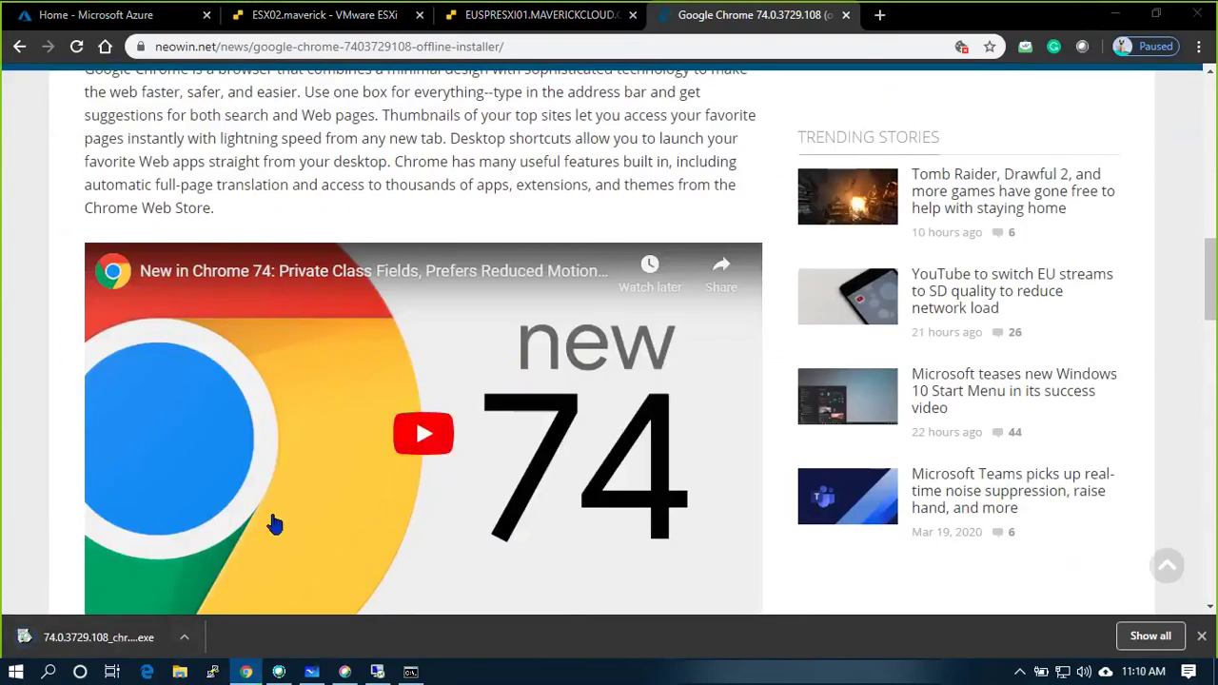
Copy 74.0.3729.108_chrome_installer from Downloads onto the remote server's desktop.
key("super+e")
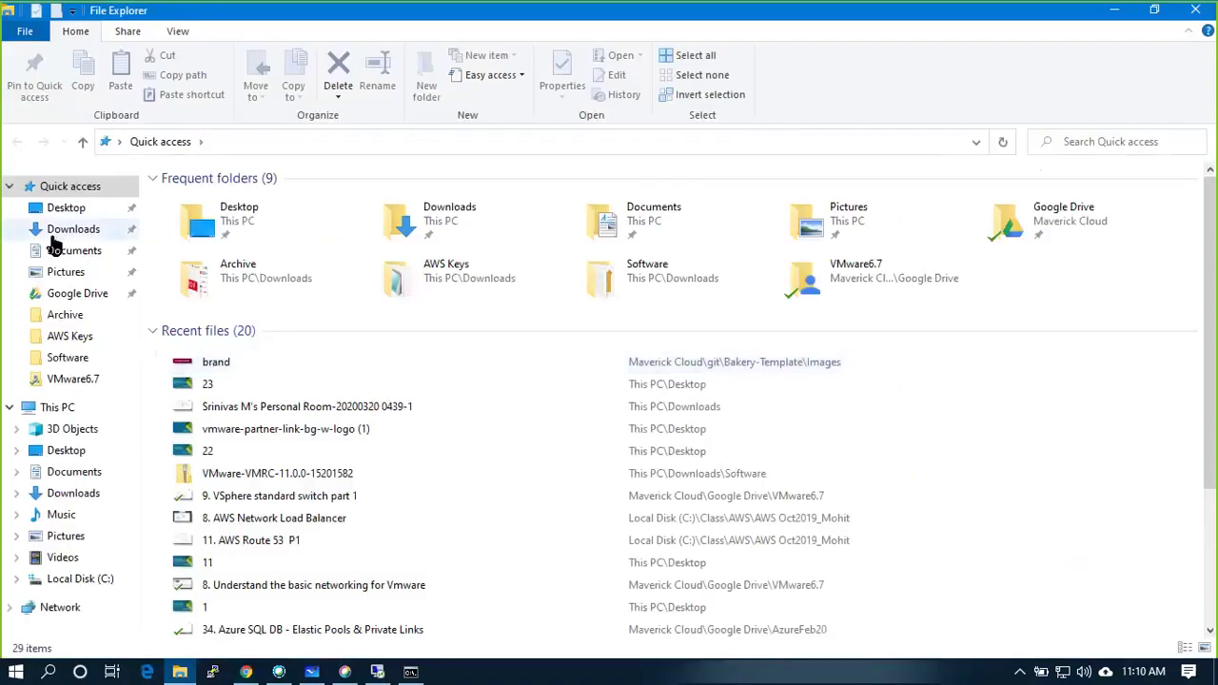
left_click(67, 229)
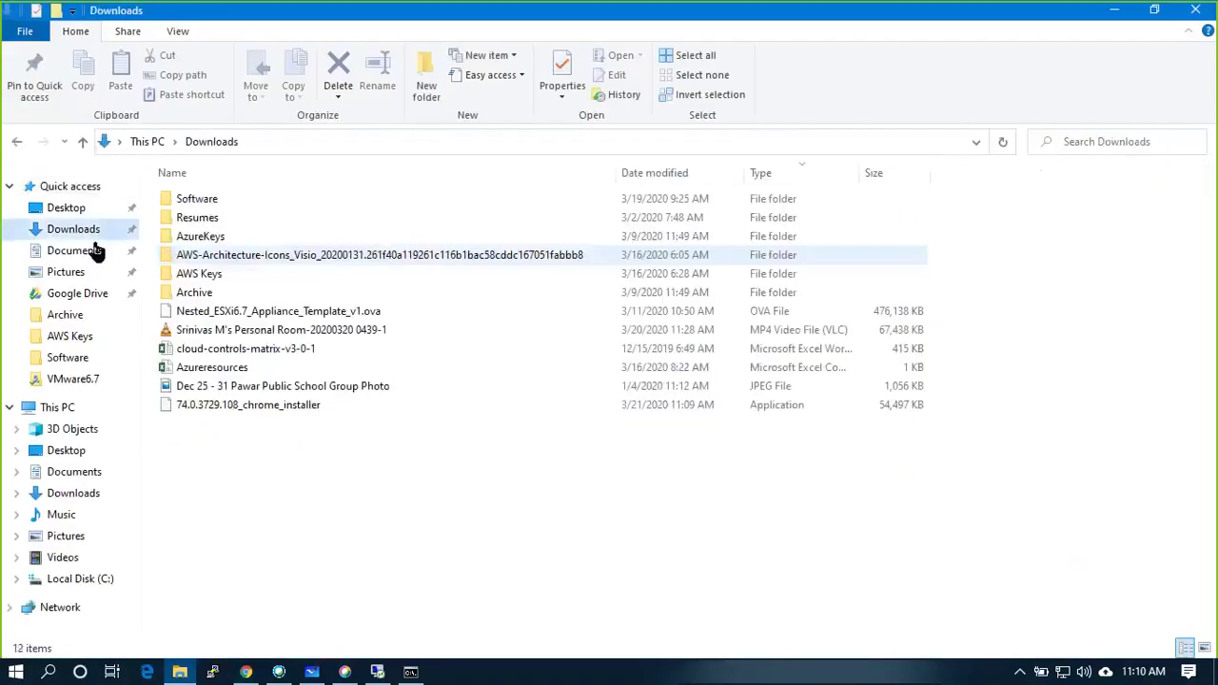
left_click(275, 409)
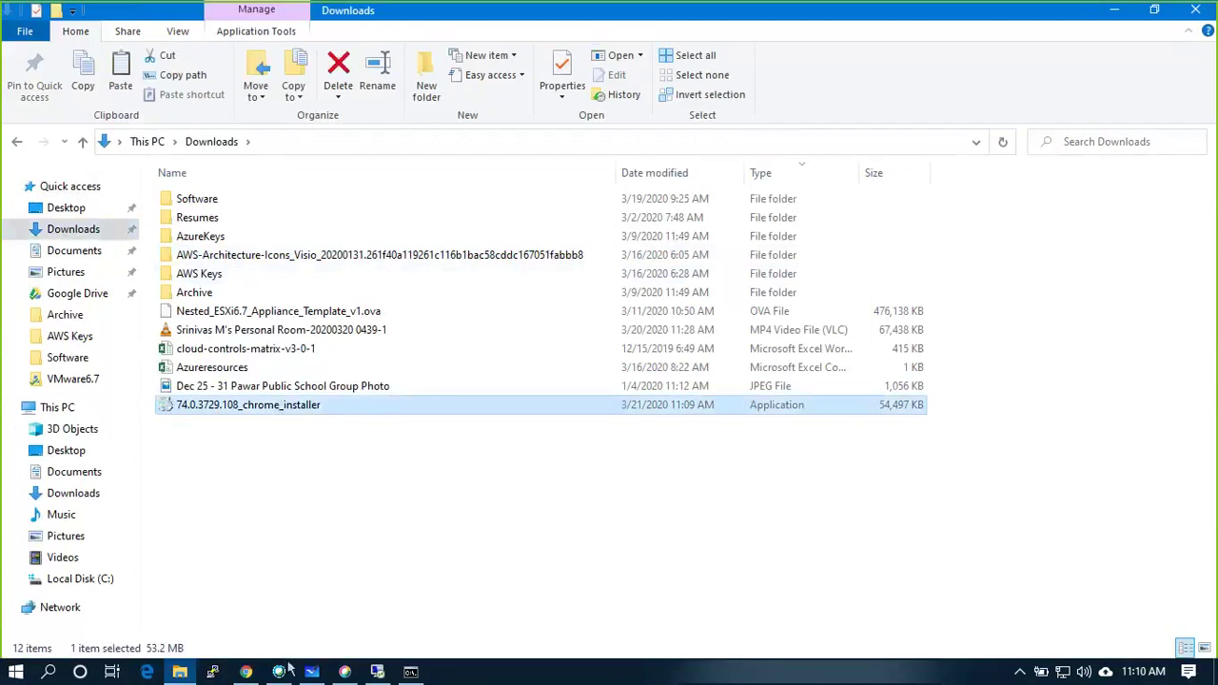
left_click(377, 670)
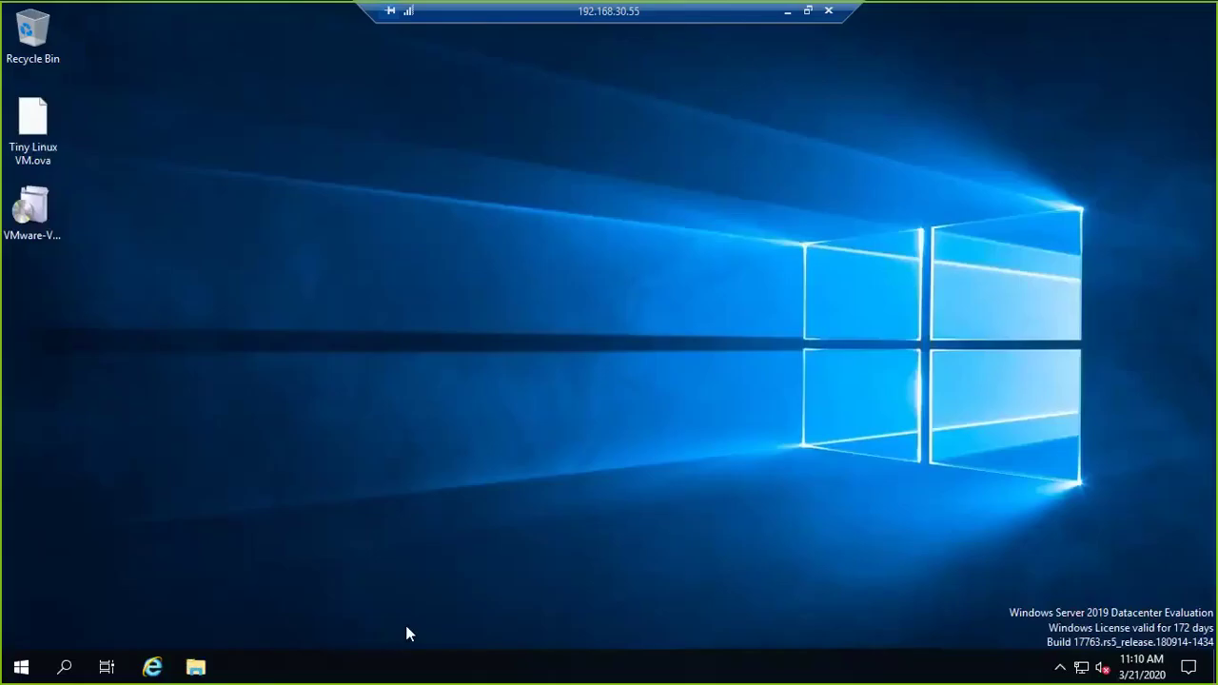
key("ctrl+v")
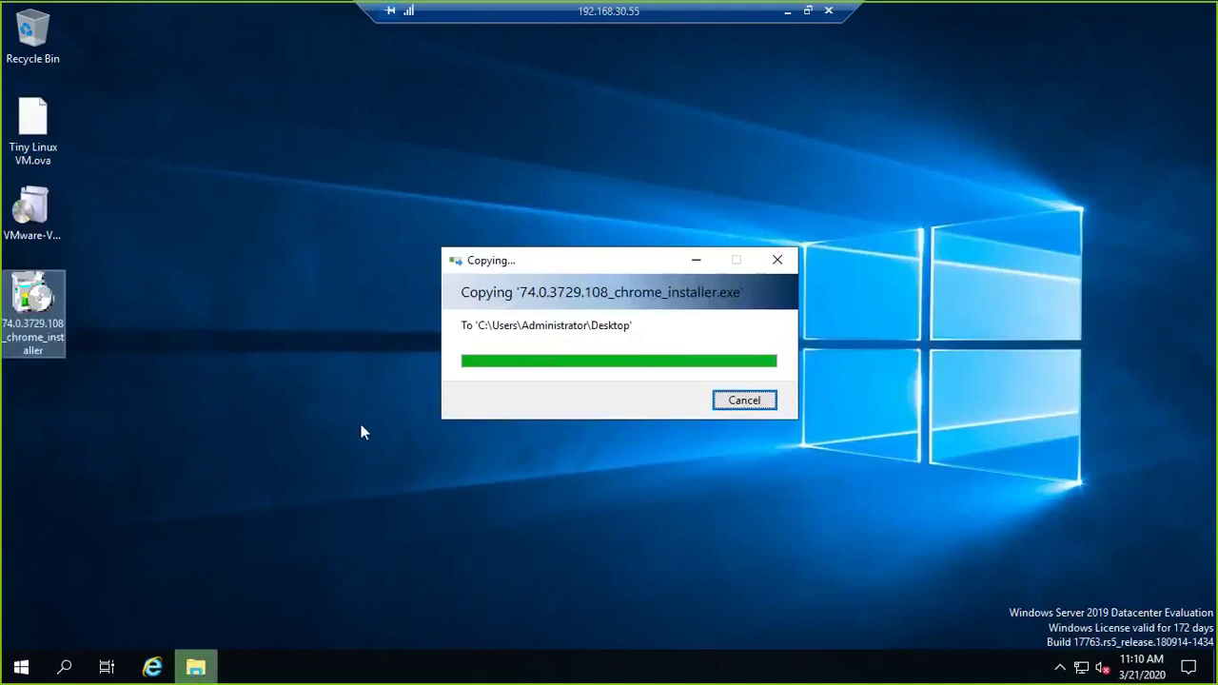
Run the copied installer as administrator and refresh the desktop.
right_click(47, 314)
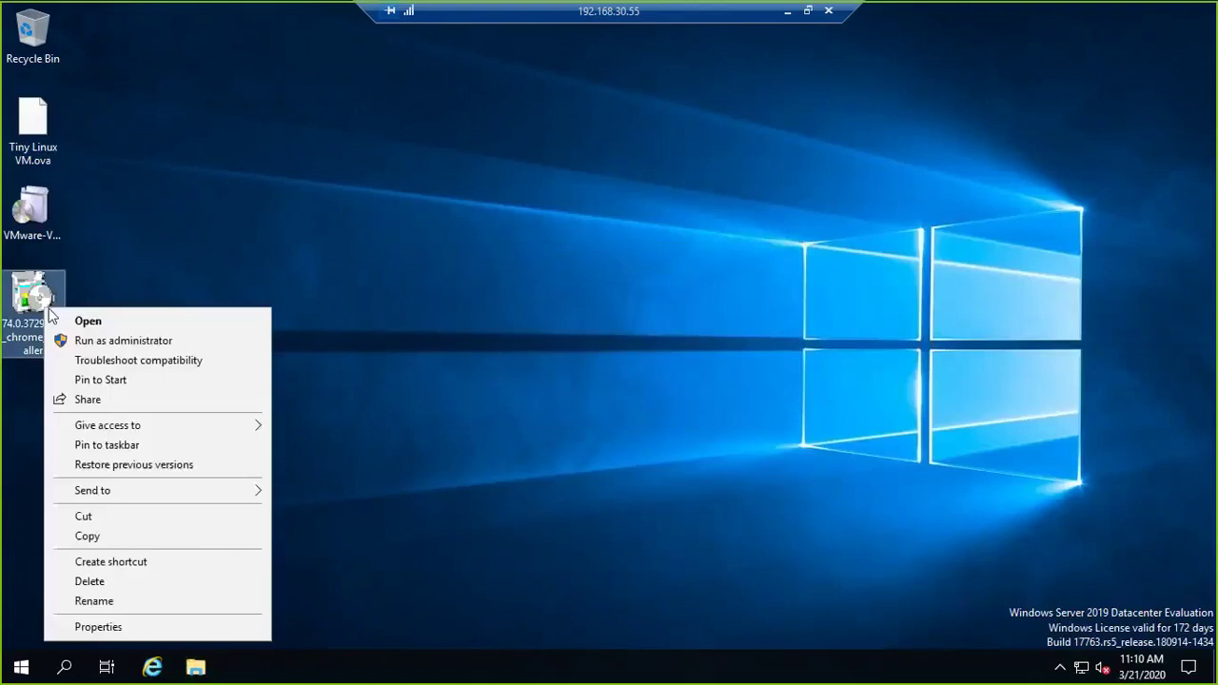
left_click(126, 342)
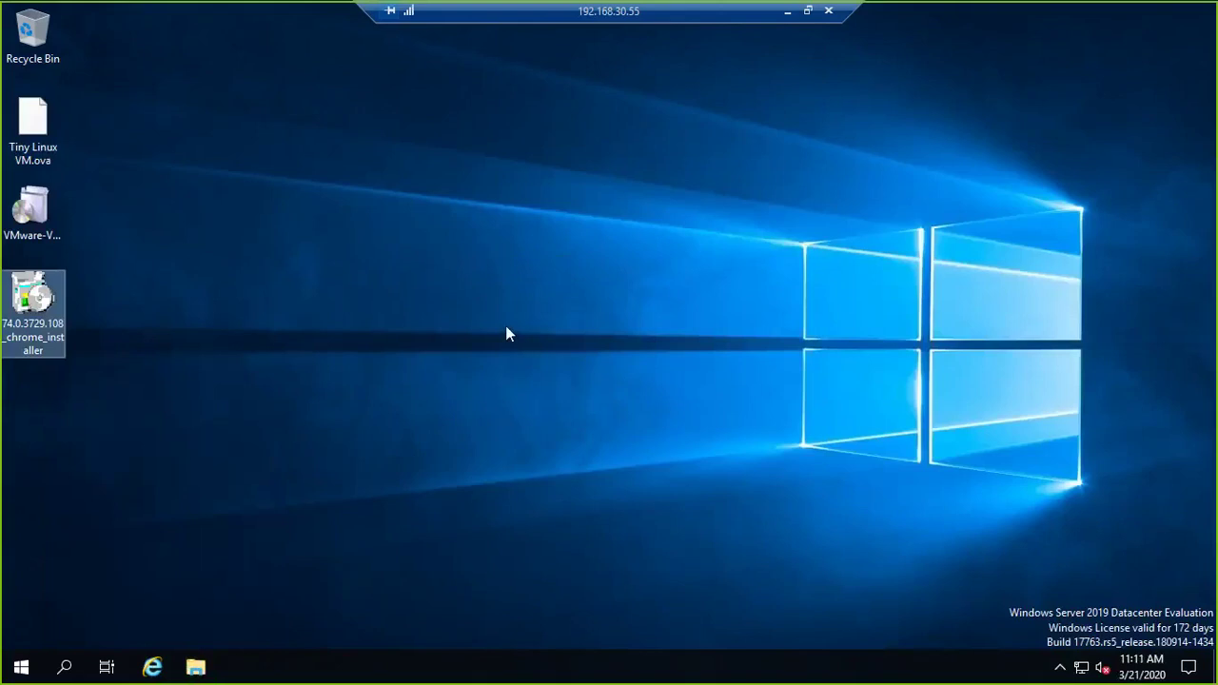
right_click(358, 289)
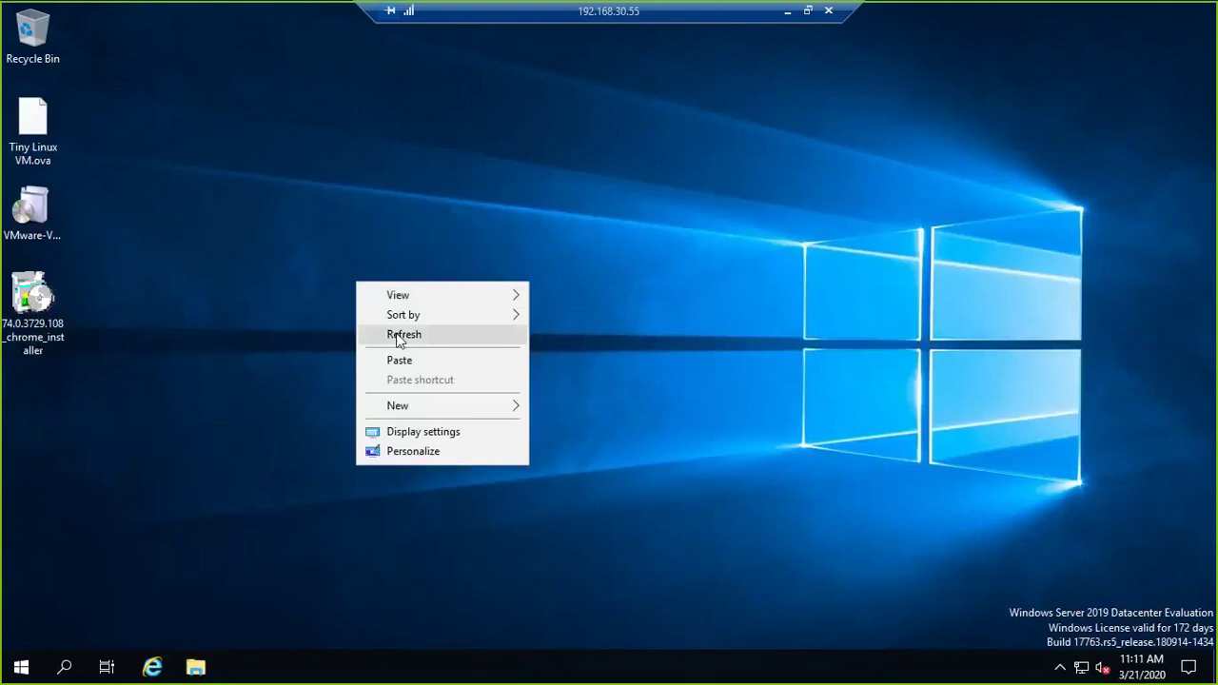
left_click(400, 334)
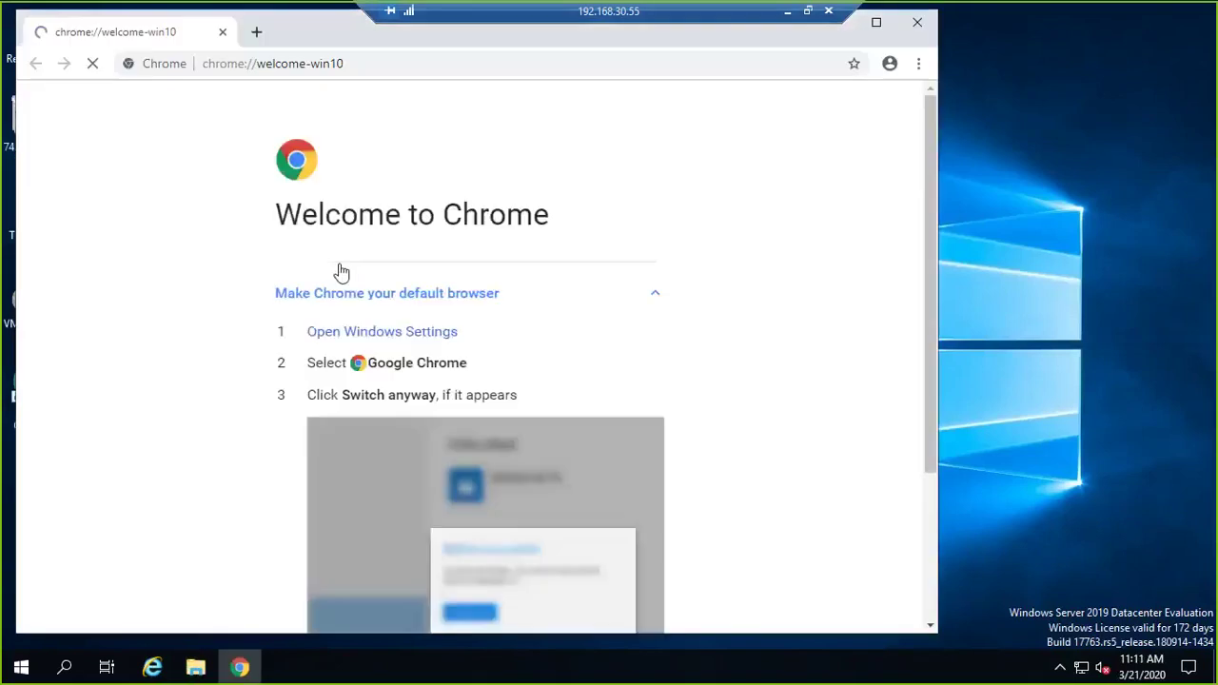
Relaunch Chrome from its desktop shortcut with only a blank new tab, then return to Internet Explorer.
left_click(877, 26)
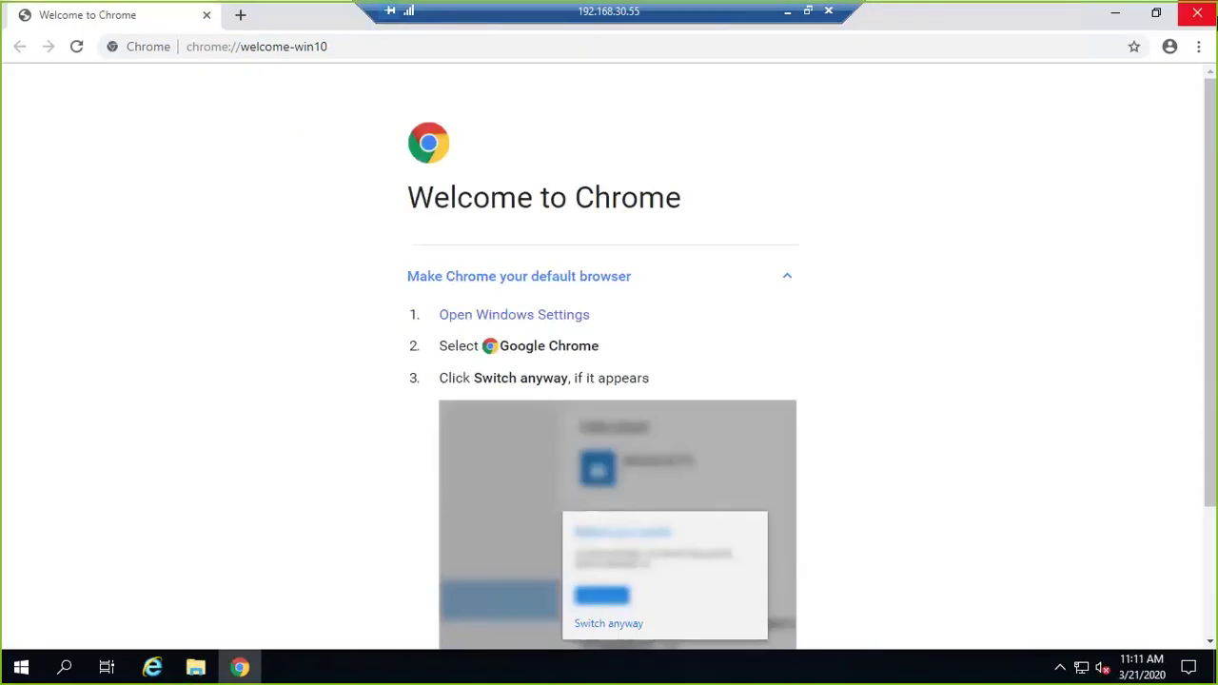
left_click(1197, 14)
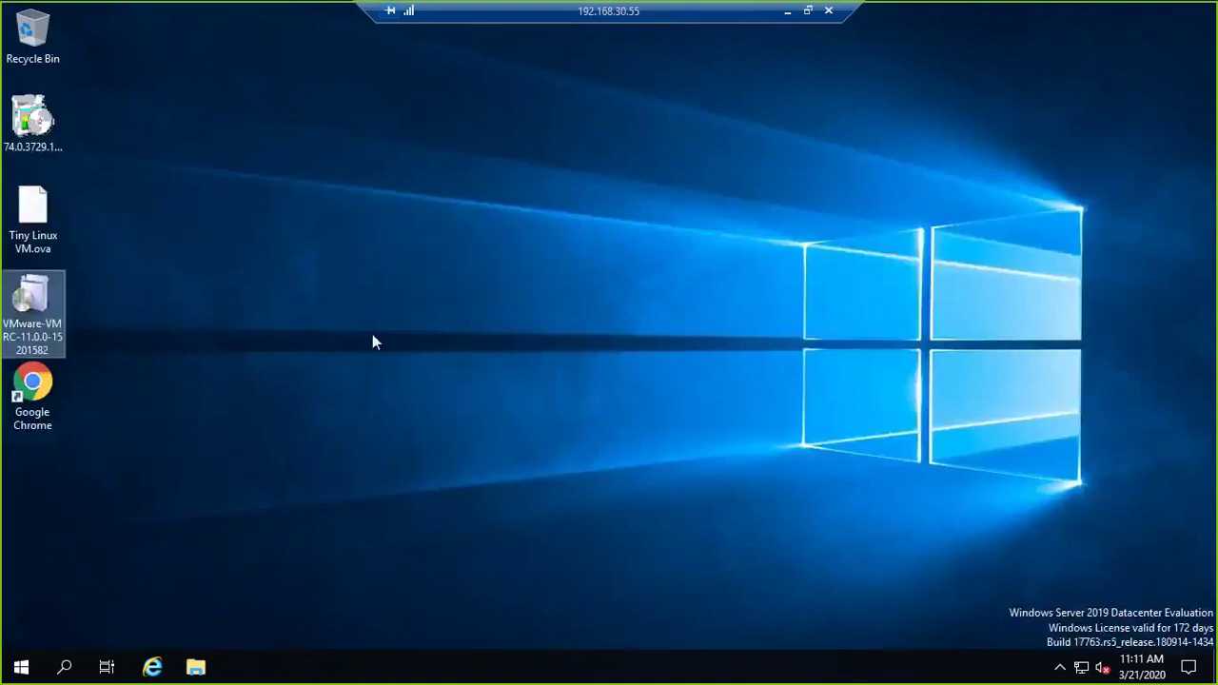
double_click(59, 383)
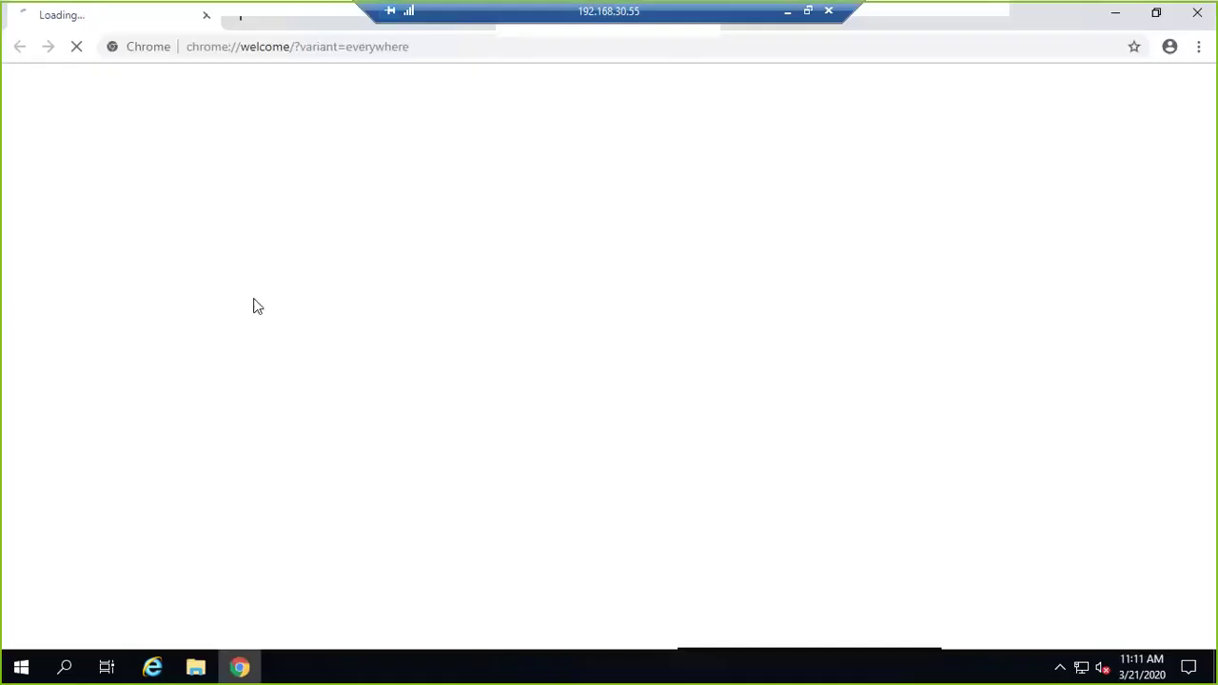
left_click(240, 14)
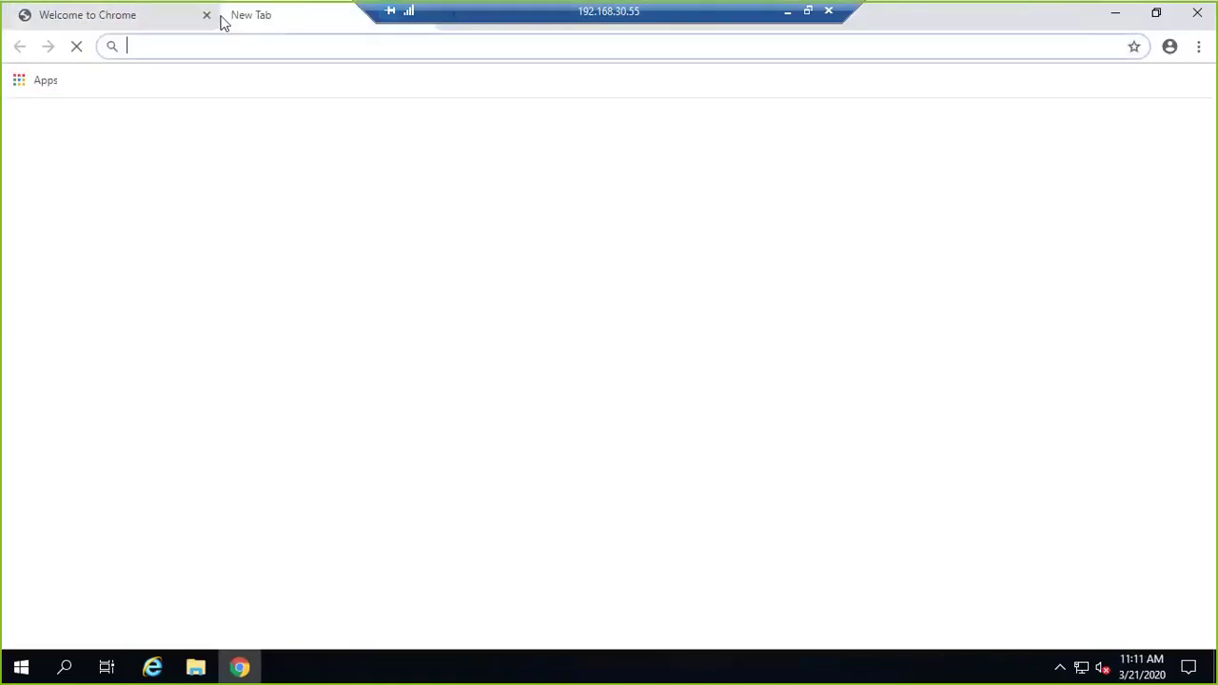
left_click(206, 14)
left_click(153, 667)
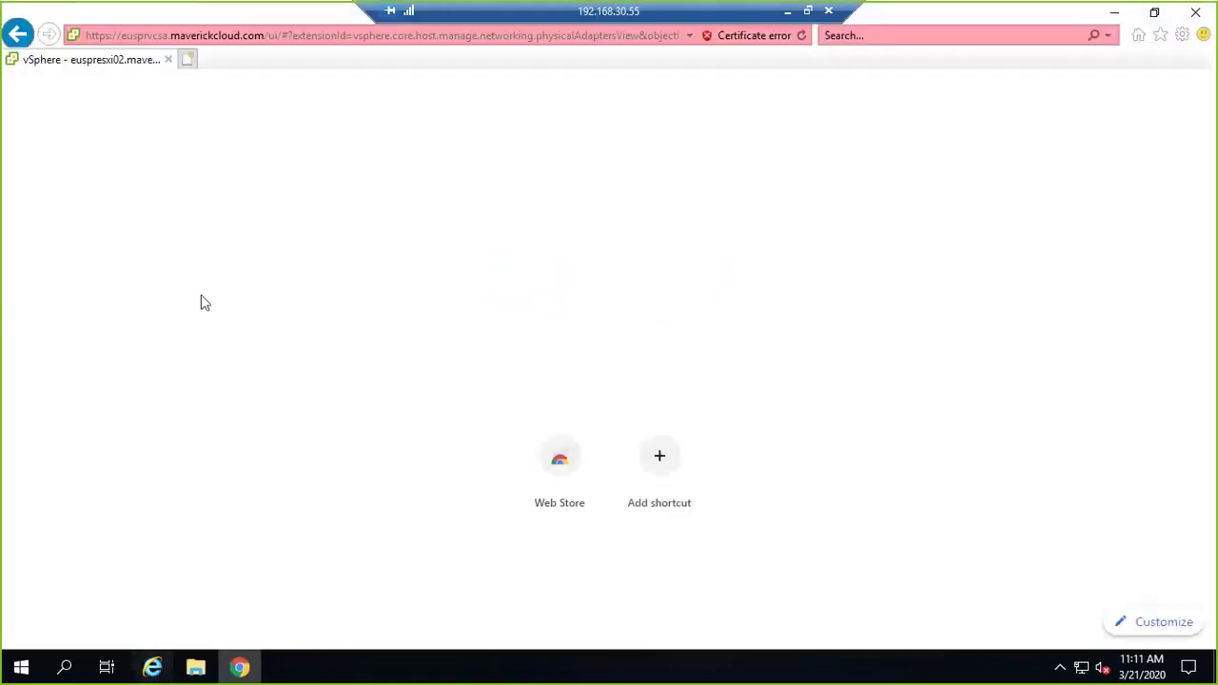
Load the vSphere address up to /ui in Chrome and proceed past the certificate warning.
left_click(283, 35)
left_click(249, 35)
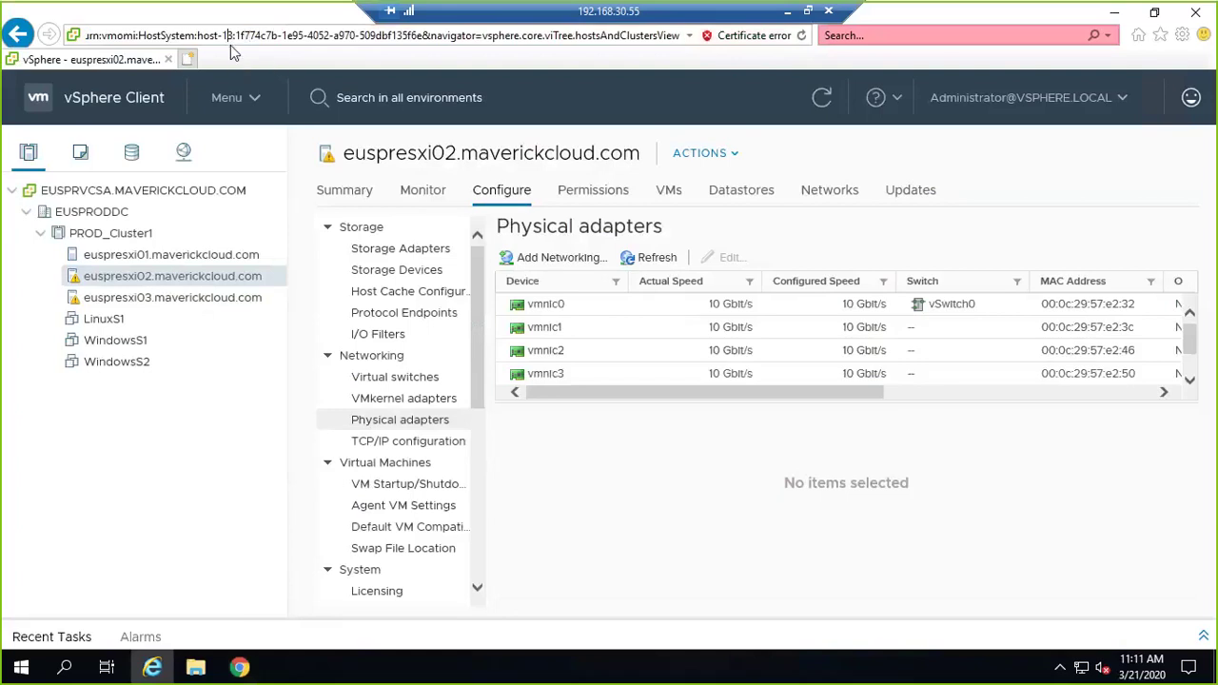
key("Left")
key("Left")
key("Left")
key("Left")
key("Left")
key("Left")
key("Left")
key("Left")
key("Left")
key("Left")
key("Left")
key("Left")
key("Left")
key("Left")
key("Left")
key("Left")
key("Left")
key("Left")
key("Left")
key("Left")
key("Left")
key("Left")
key("Left")
key("Left")
key("Left")
key("Left")
key("Left")
key("Left")
key("Left")
key("Left")
key("Left")
key("Left")
key("Left")
key("Left")
key("Left")
key("Left")
key("Left")
key("Left")
key("Left")
key("Left")
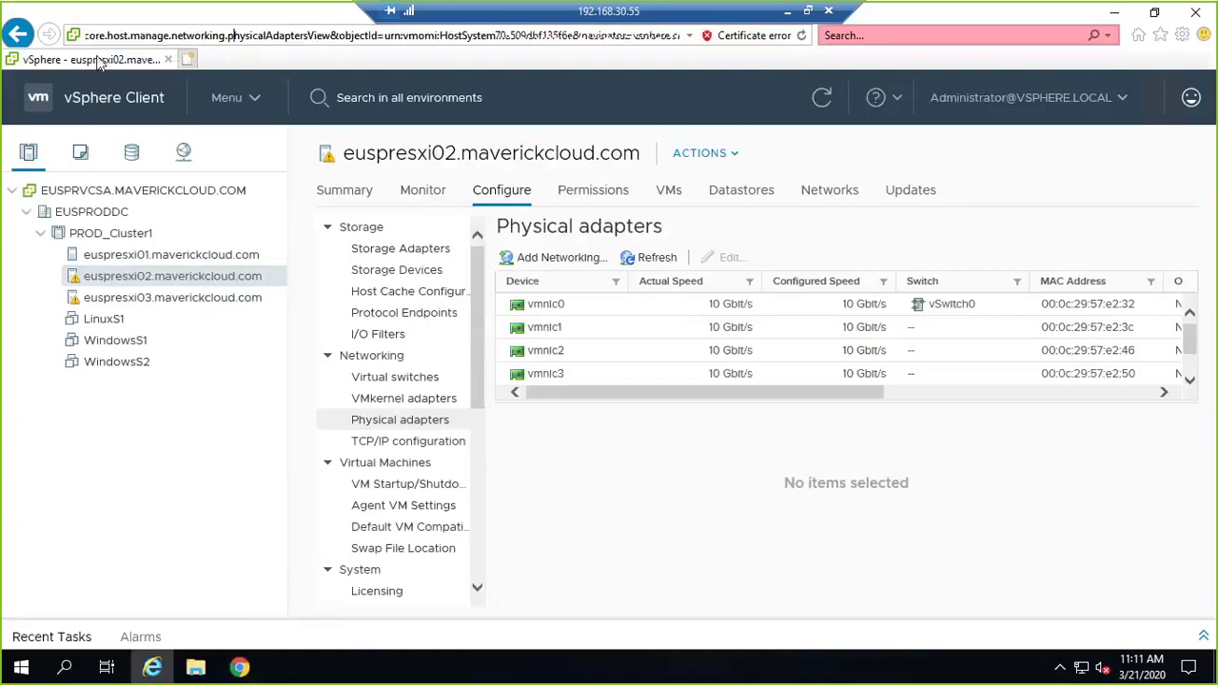
key("Left")
key("Left")
key("Left")
key("Left")
key("Left")
key("Left")
key("Left")
key("Left")
key("Left")
key("Left")
key("Left")
key("Left")
key("Left")
key("Left")
key("Left")
key("Left")
key("Left")
key("Left")
key("Left")
key("Left")
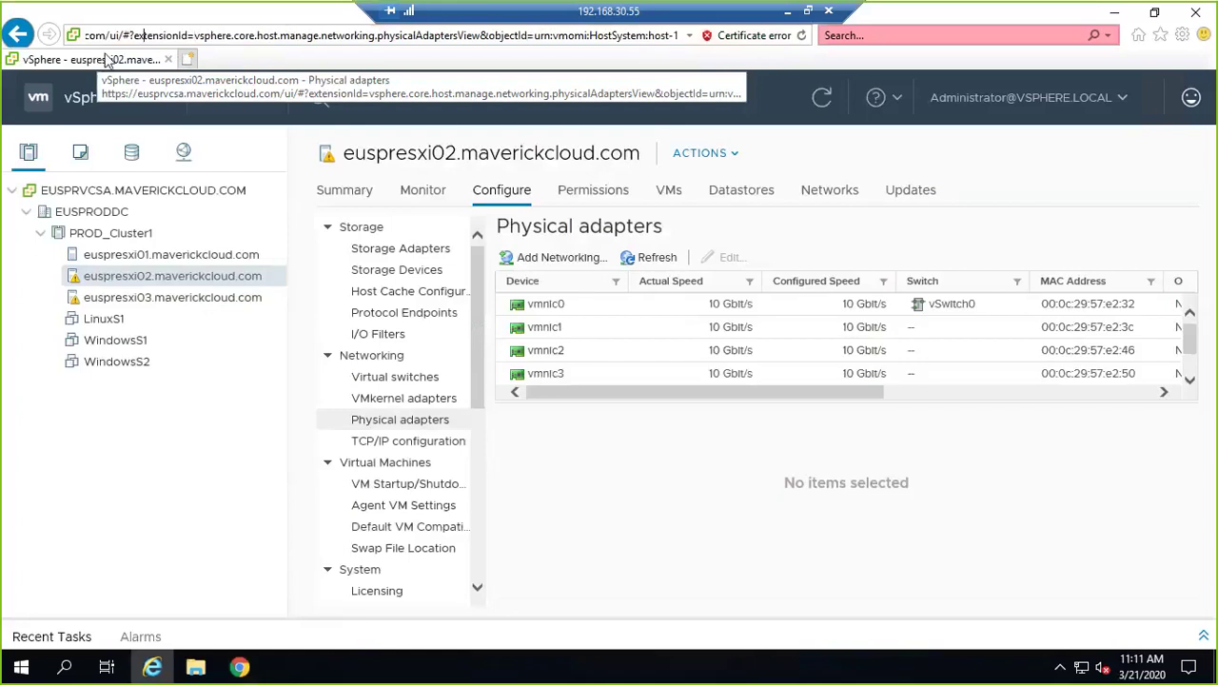
key("shift+Home")
key("ctrl+c")
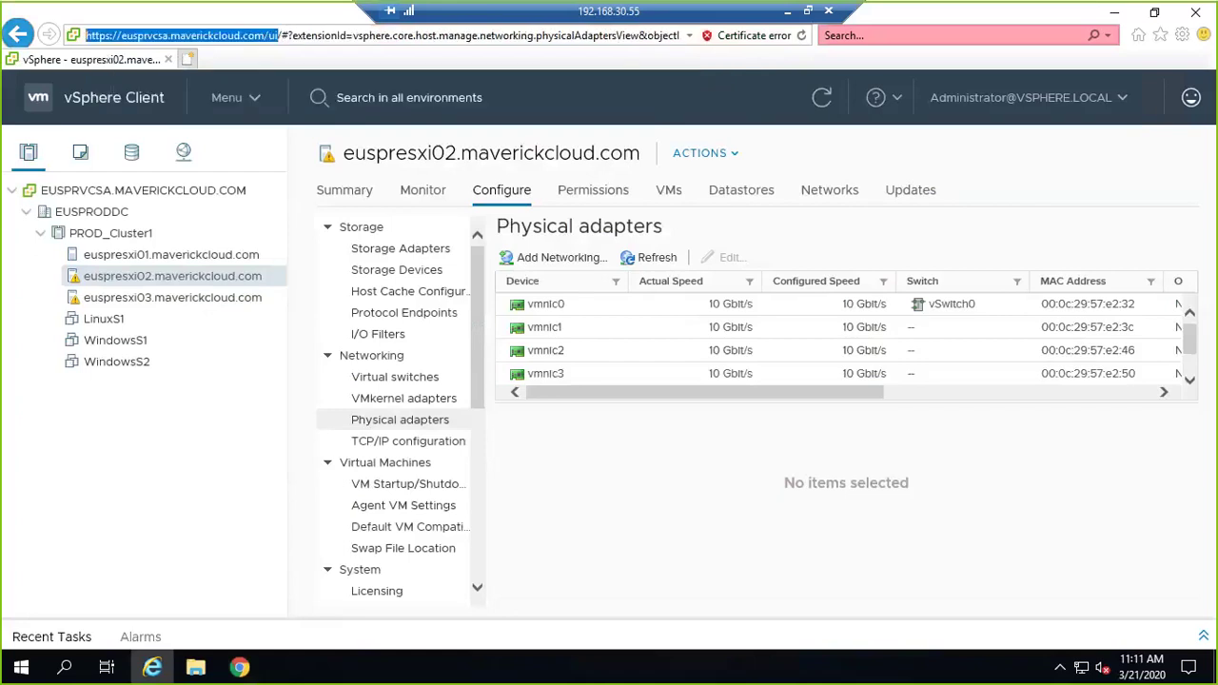
key("super+3")
key("ctrl+v")
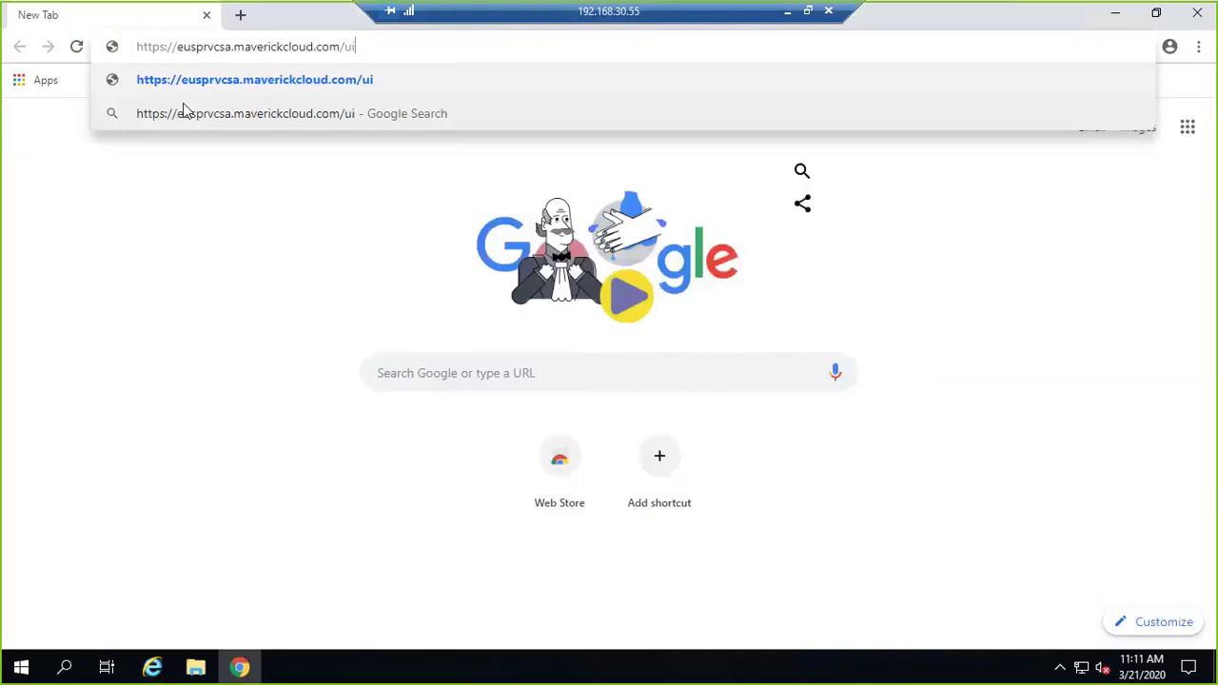
key("Return")
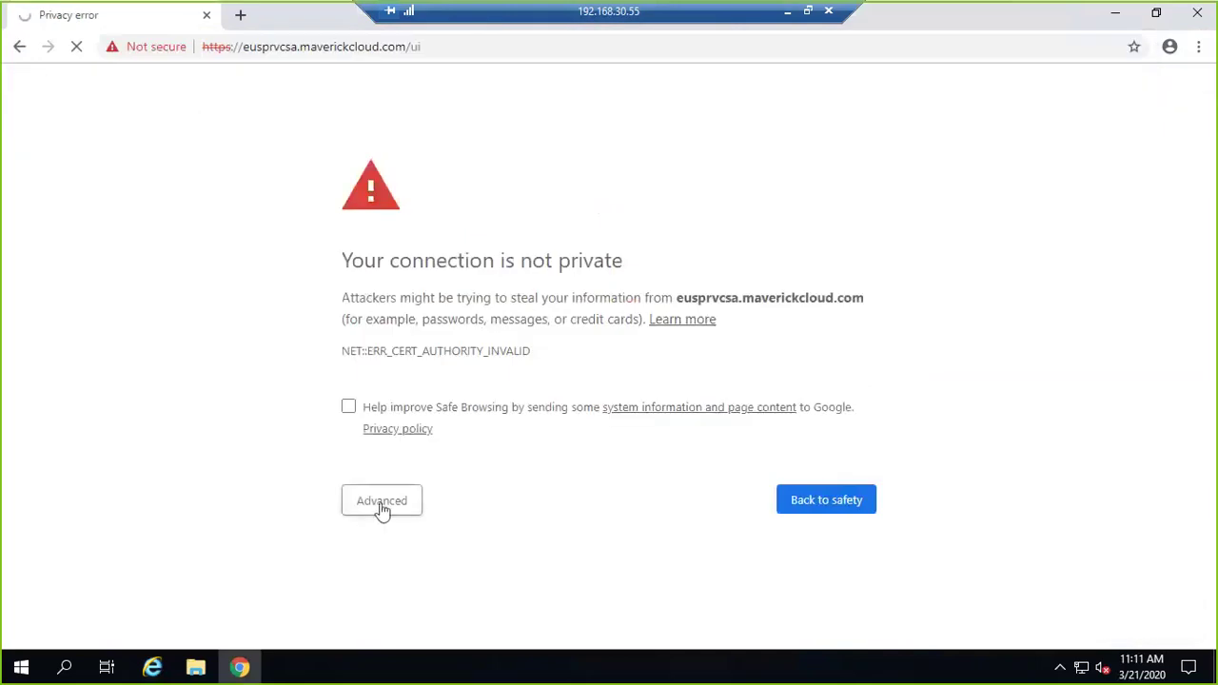
left_click(382, 504)
left_click(392, 593)
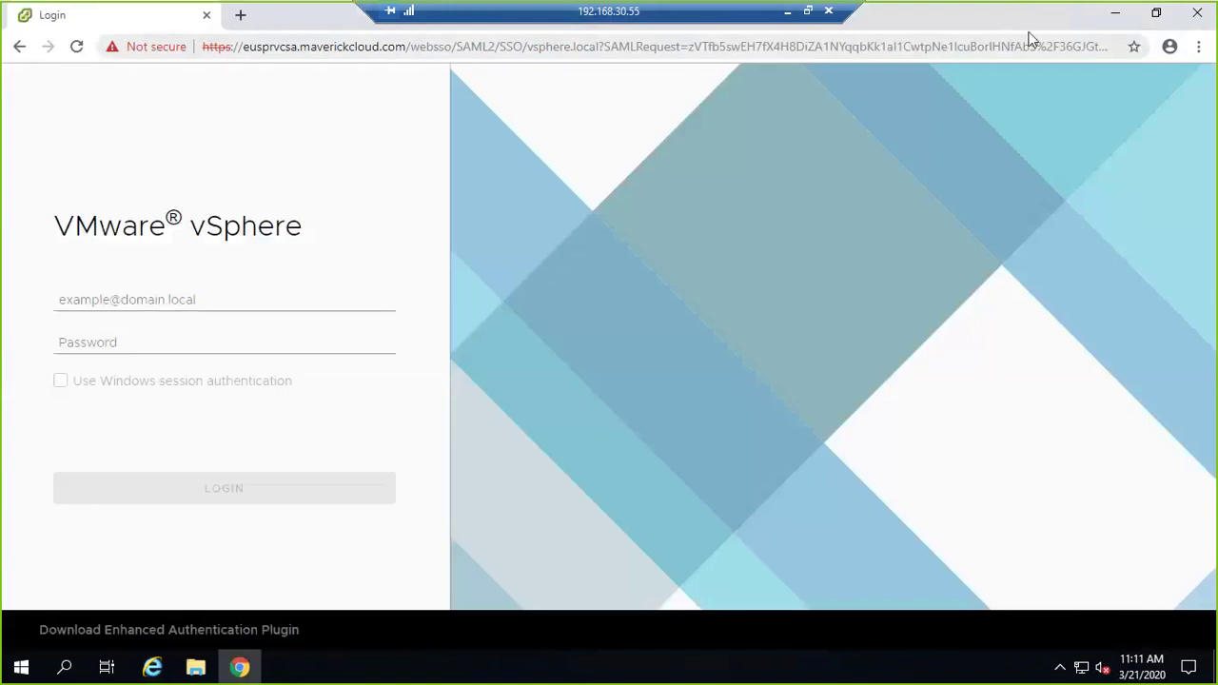
Bookmark the vSphere login page and open a new browser tab.
left_click(1133, 46)
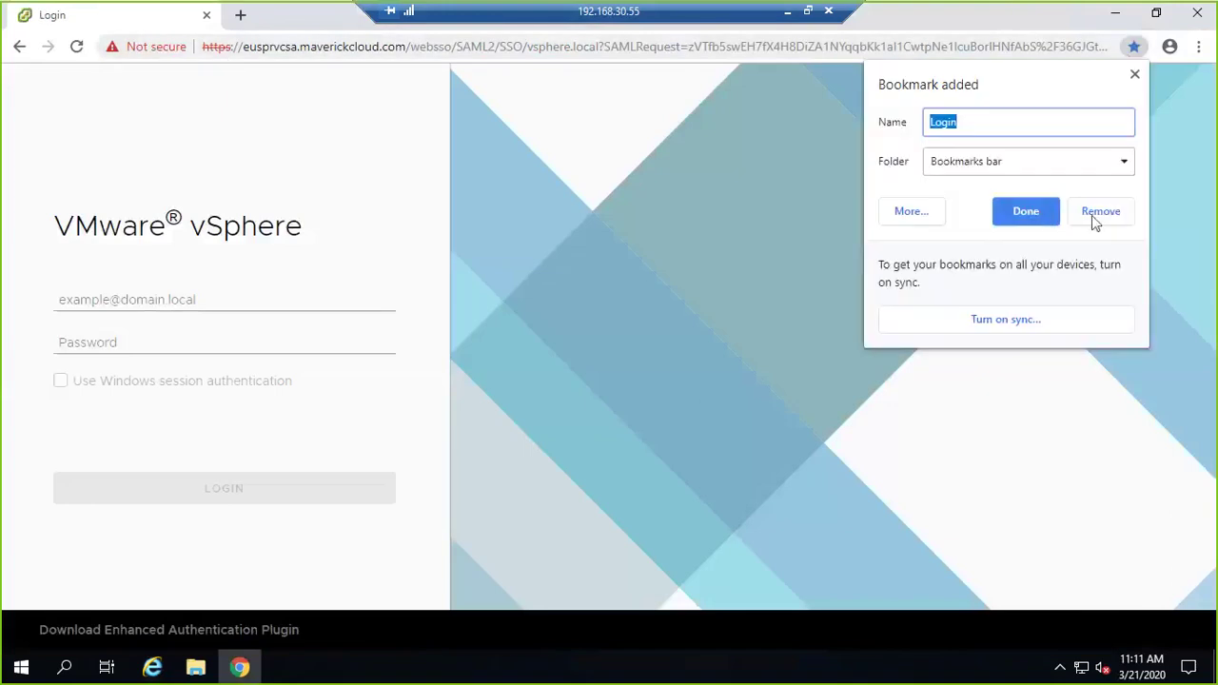
left_click(1093, 215)
left_click(1134, 47)
left_click(1019, 211)
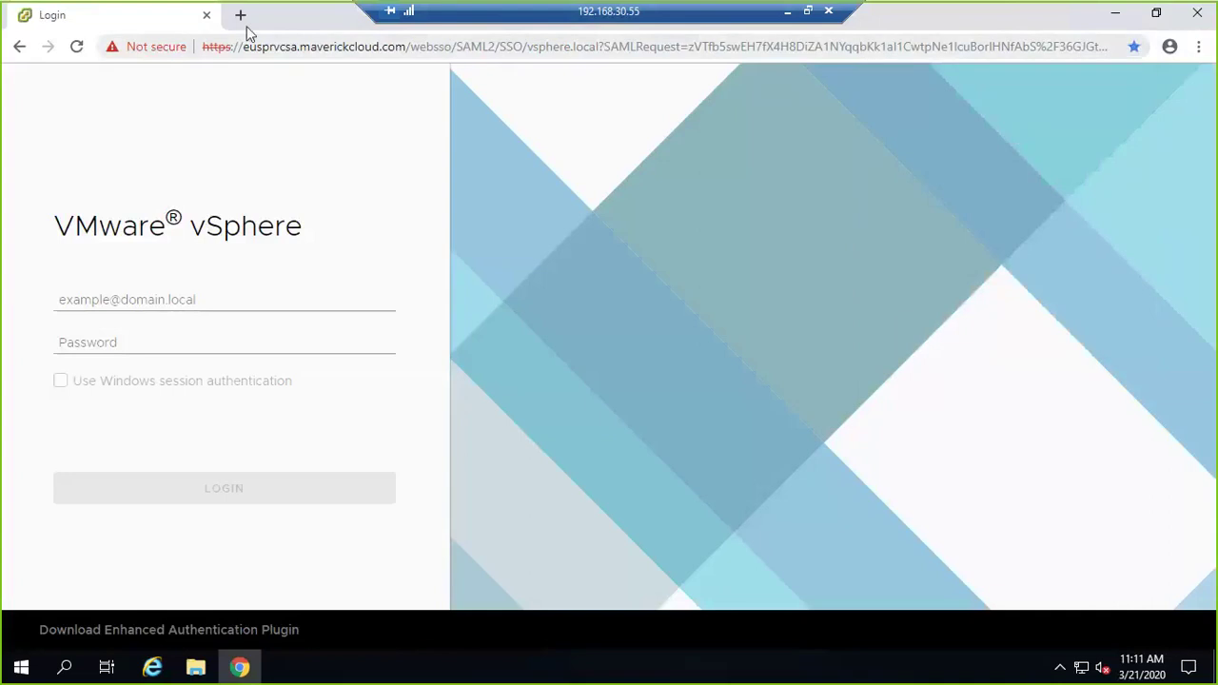
left_click(240, 15)
left_click(109, 19)
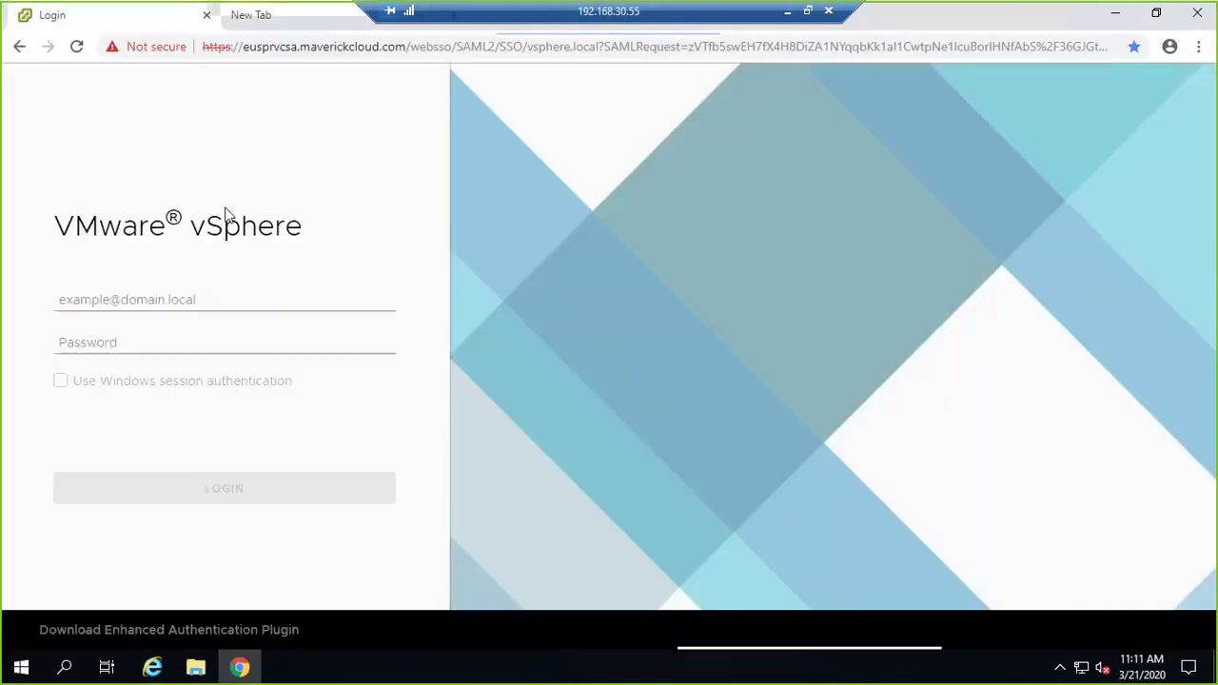
Sign in with the administrator username and its password.
left_click(218, 299)
type("Administrator")
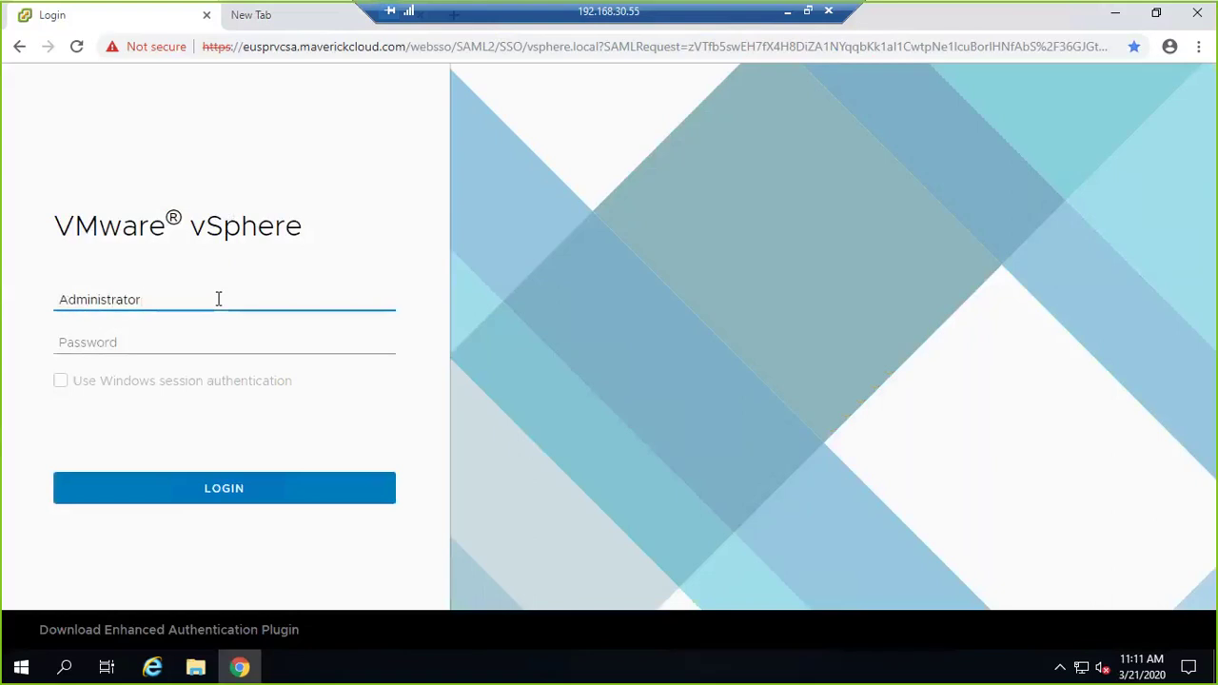
type("@vshpere.local")
key("Tab")
type("*********")
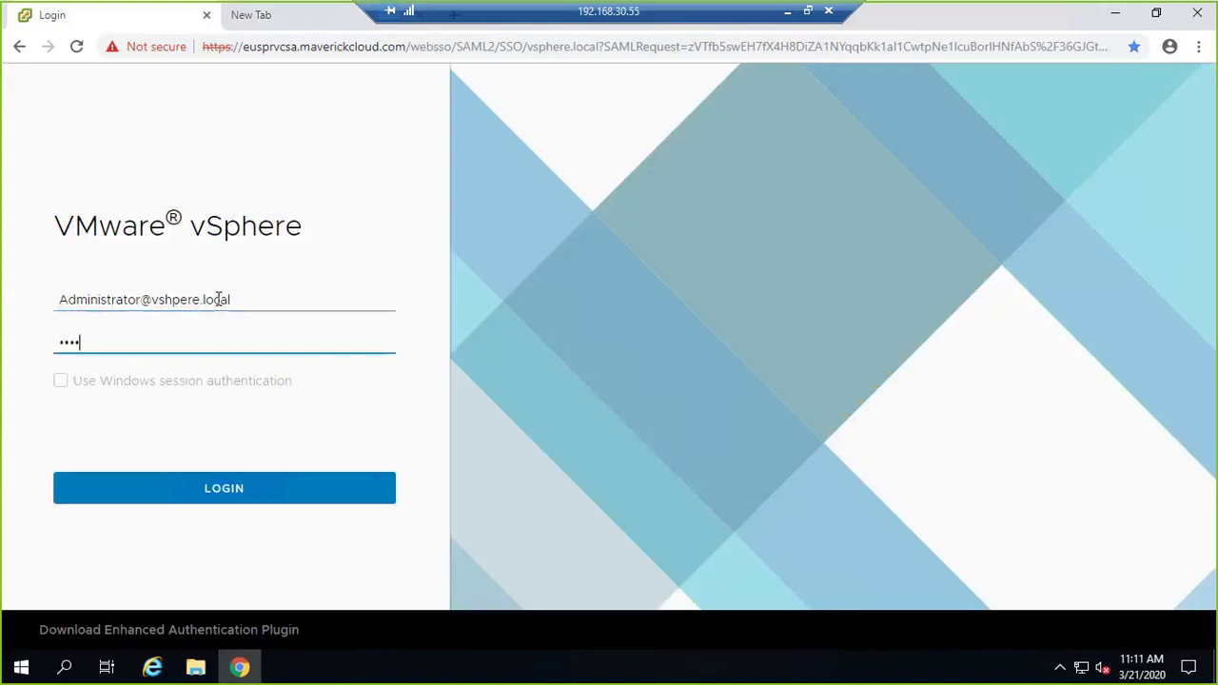
key("Return")
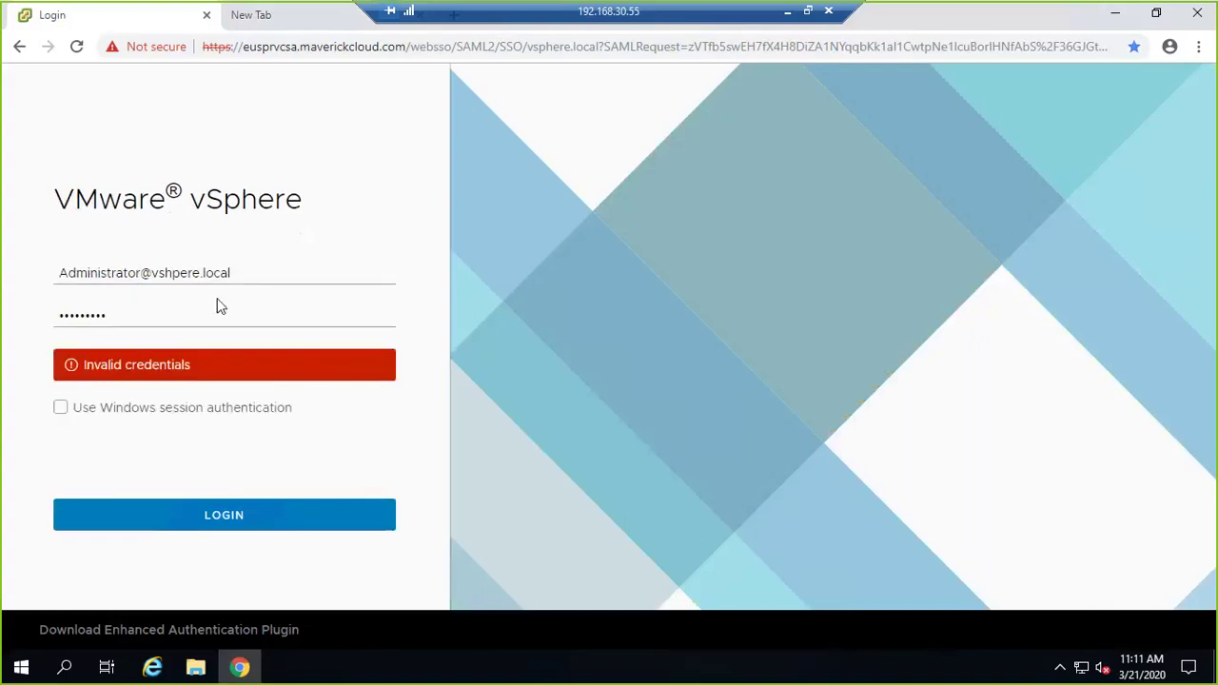
Re-enter the administrator password and submit the login again.
left_click(159, 321)
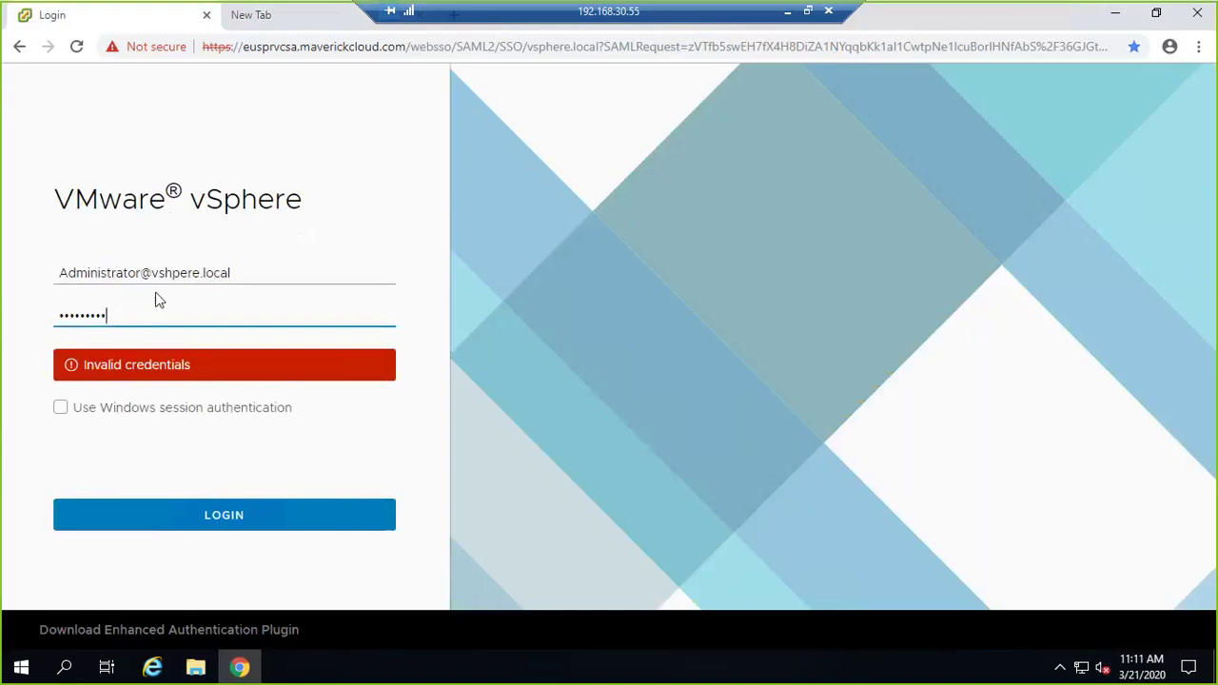
key("ctrl+a")
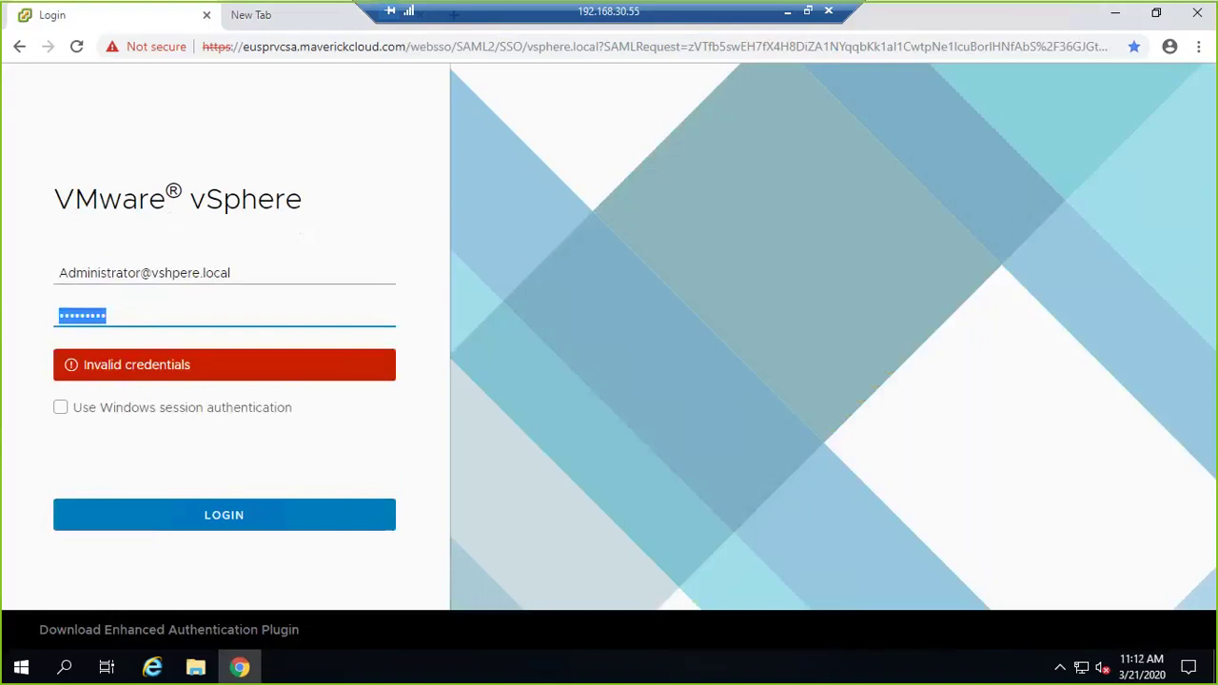
key("BackSpace")
type("****")
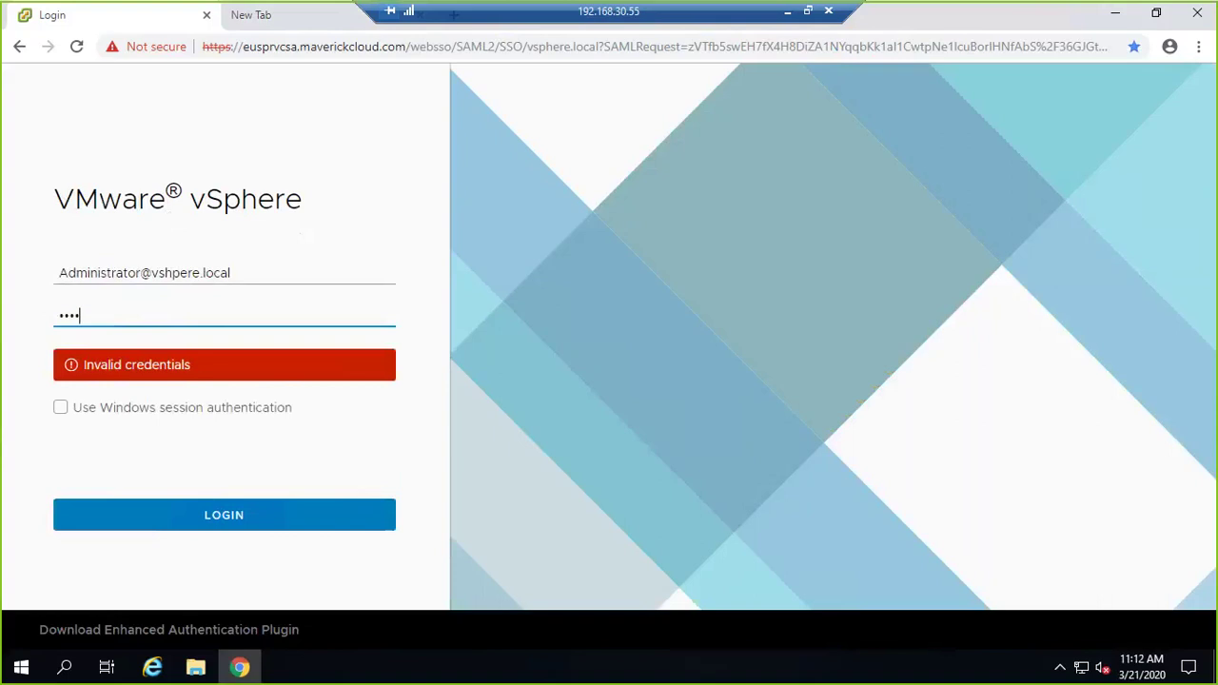
type("*****")
key("Tab")
key("Return")
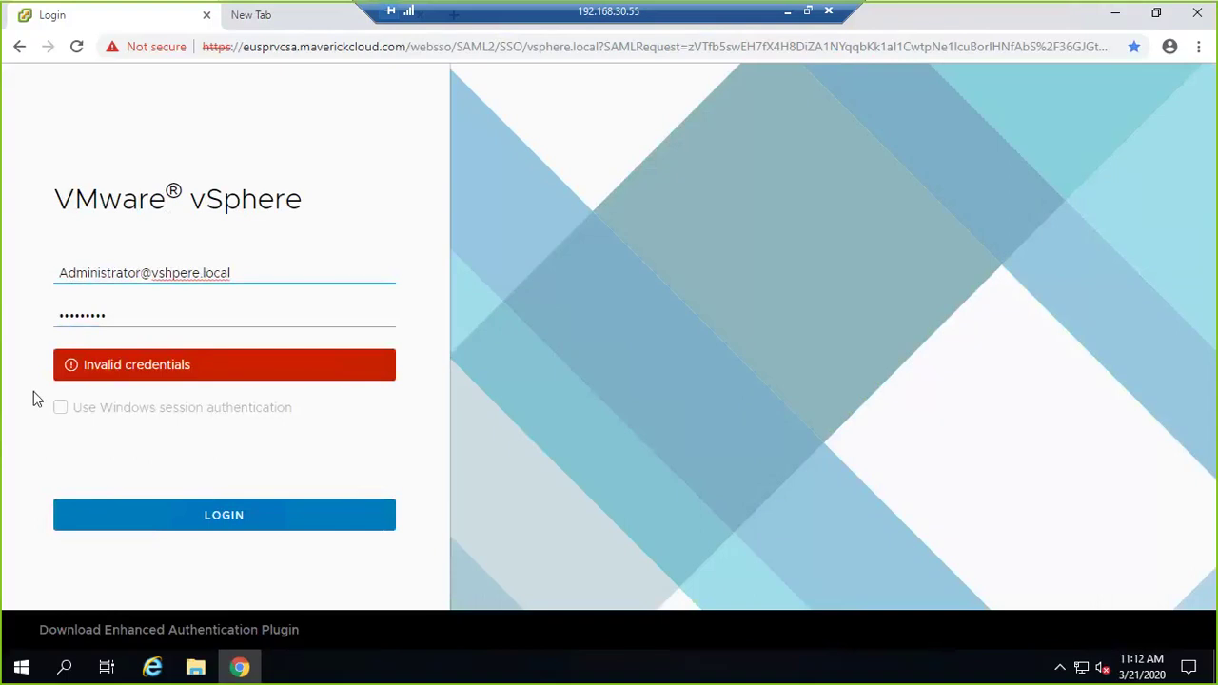
Lowercase the username's first letter and retry the login with the password.
key("BackSpace")
type("a")
key("Tab")
type("****")
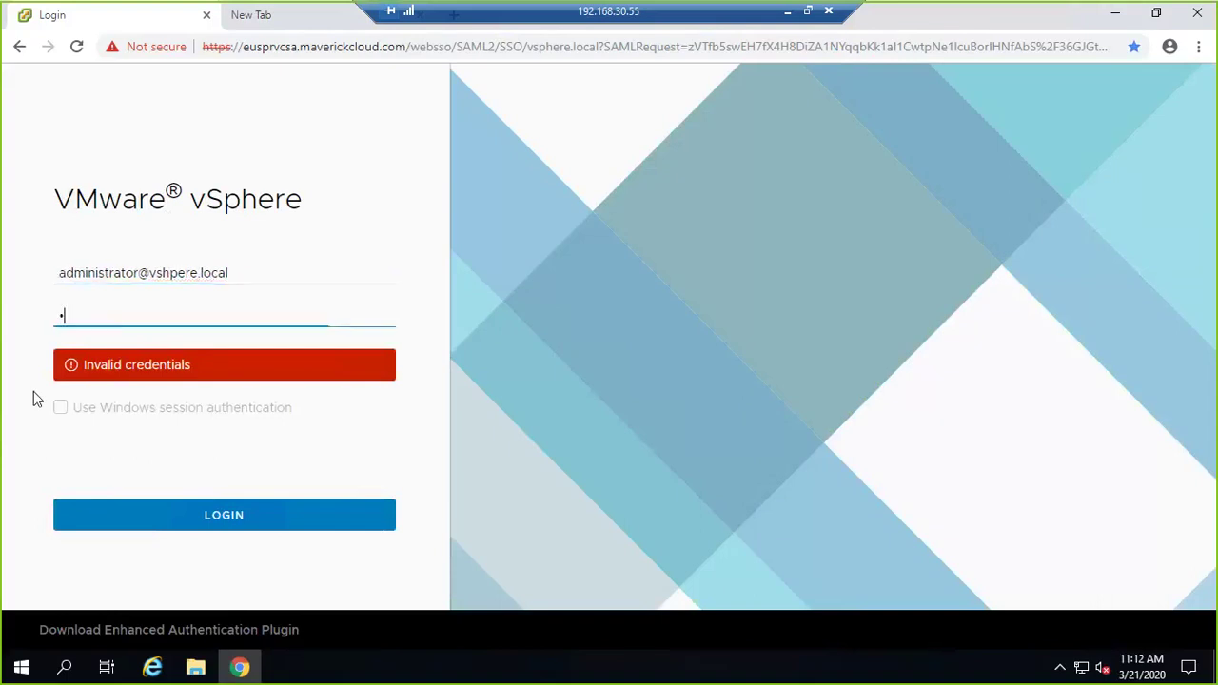
type("*****")
key("Return")
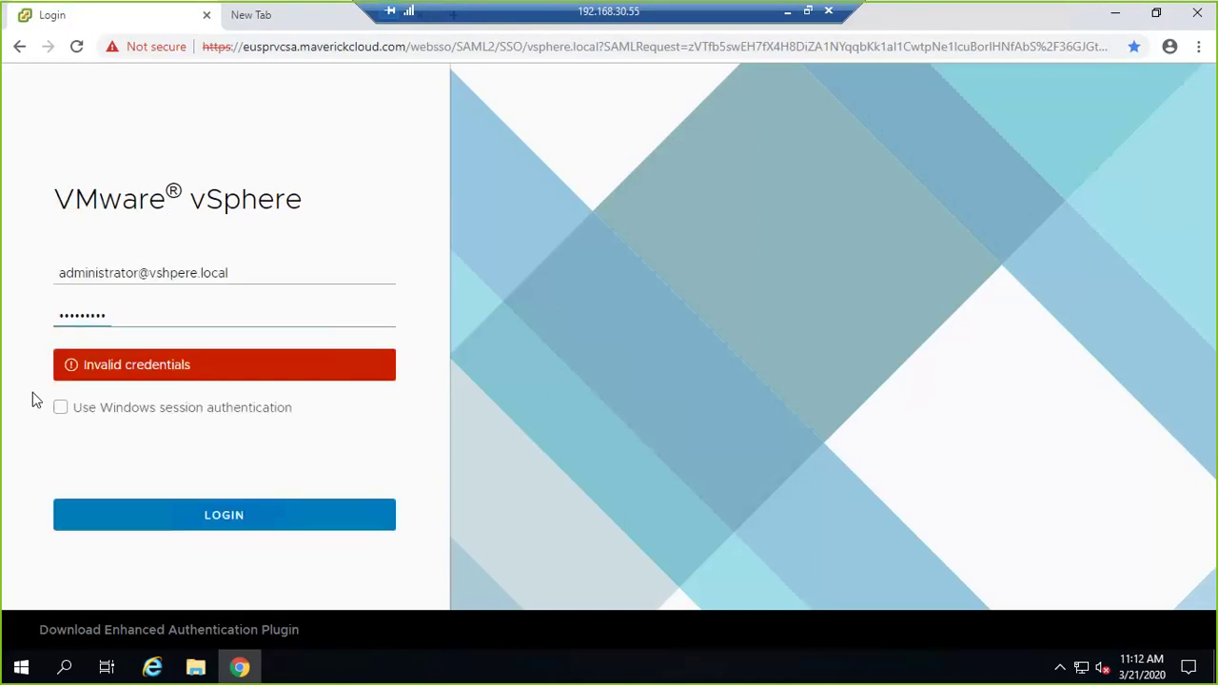
Clear the username field after text was mistakenly added to it.
left_click(269, 281)
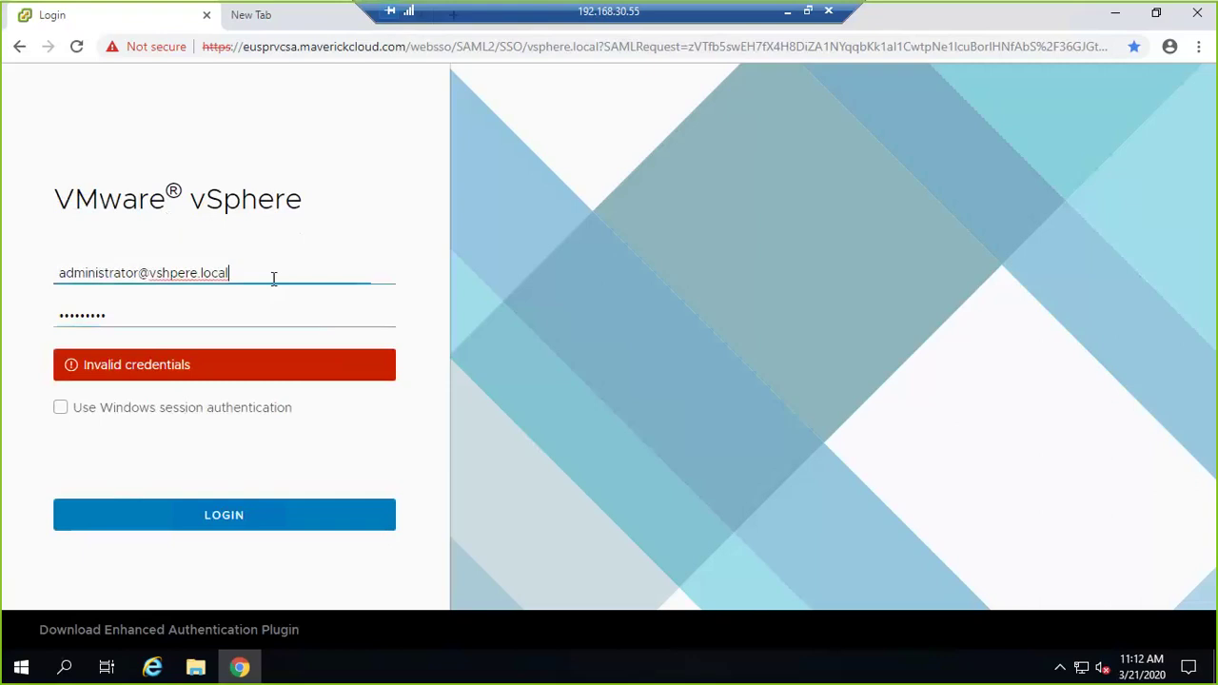
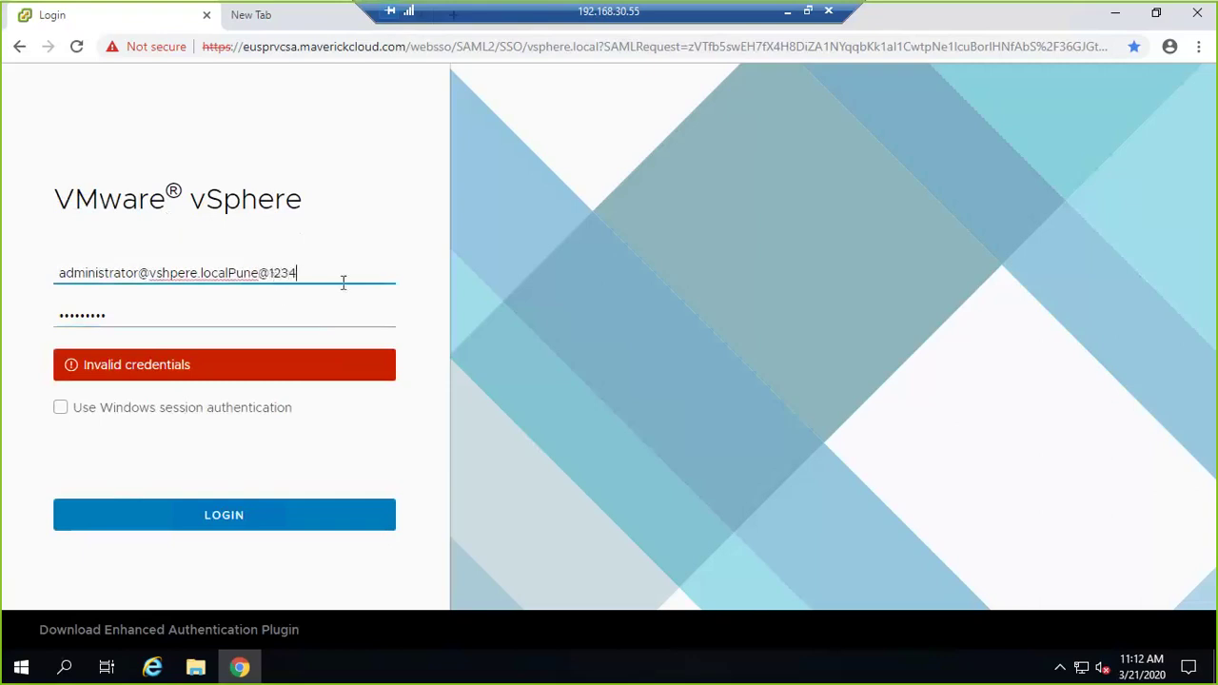
left_click_drag(350, 275, 56, 273)
key("BackSpace")
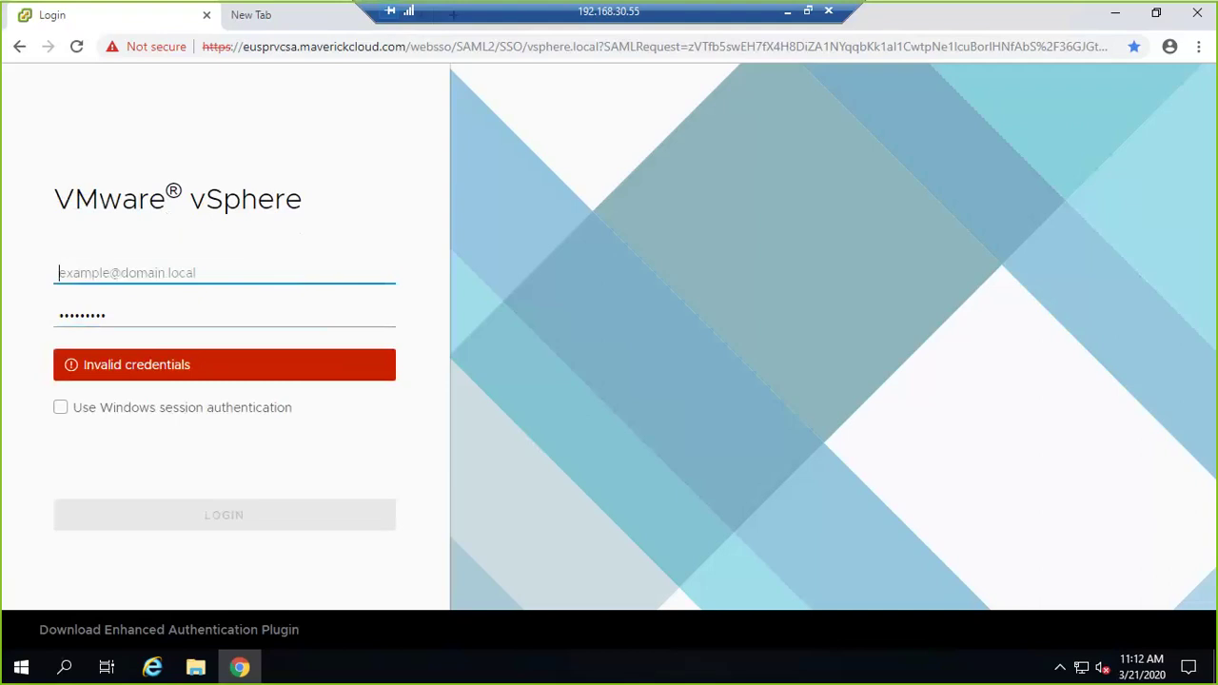
Reload the login page and sign in with the correctly spelled administrator username and password.
left_click(77, 46)
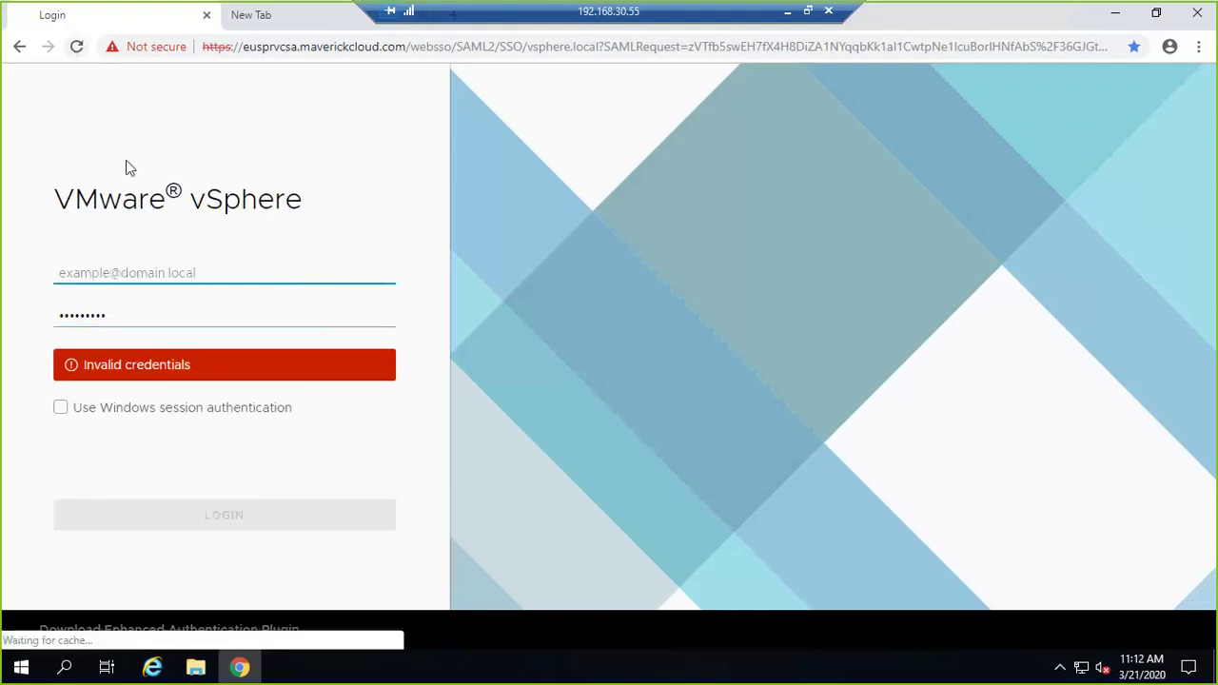
left_click(158, 301)
type("admin")
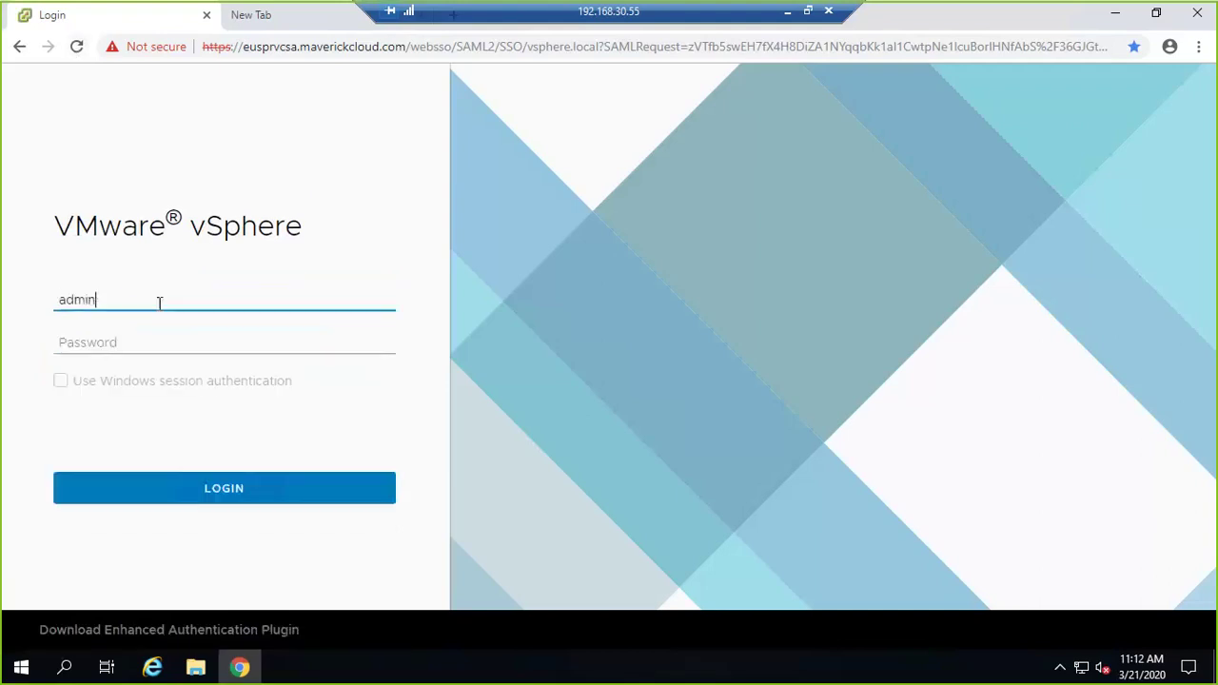
type("istrator@v")
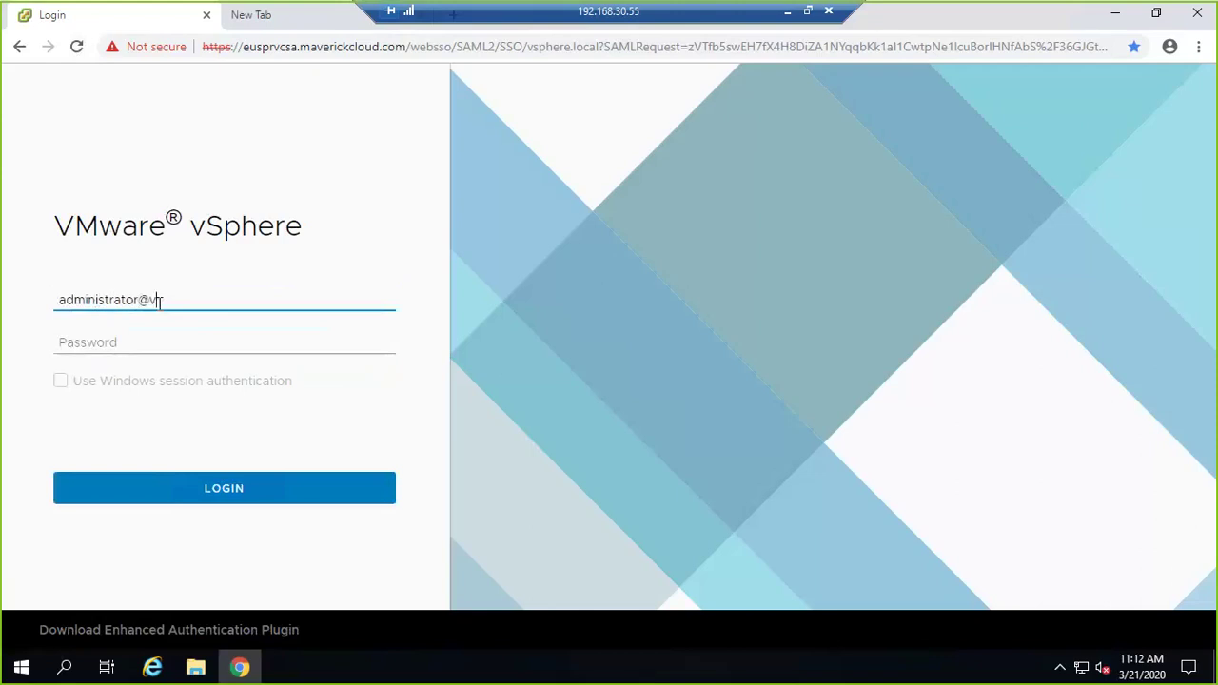
type("sphere.local")
key("Tab")
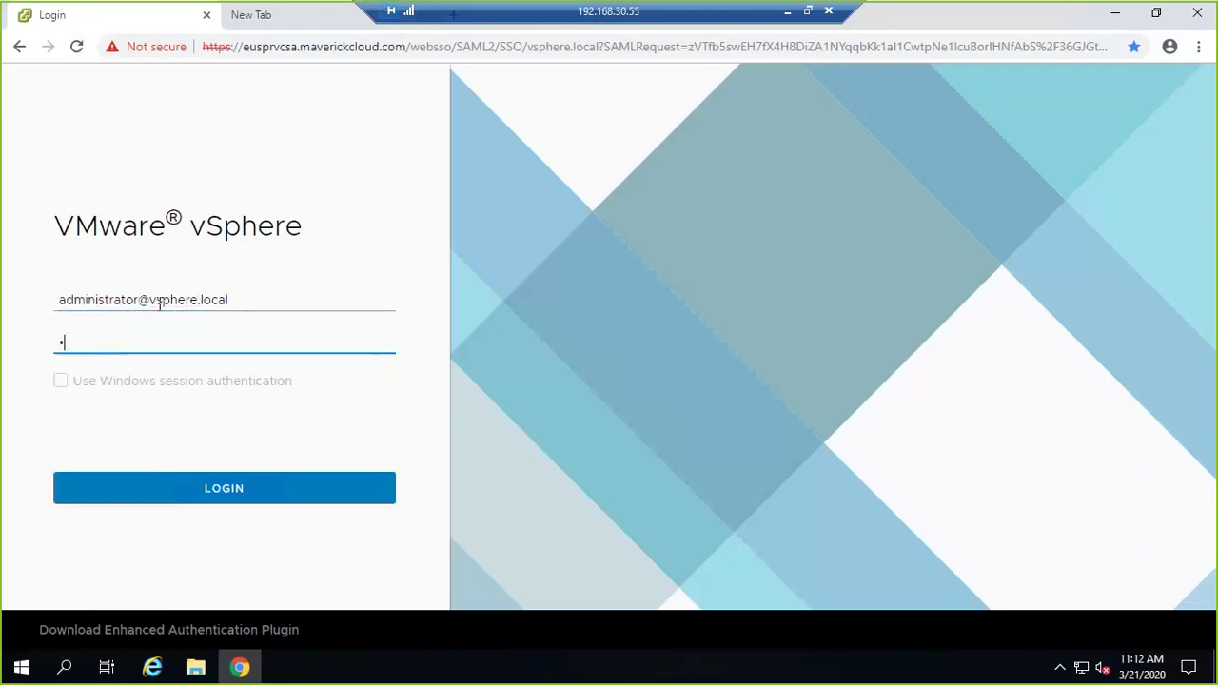
key("Return")
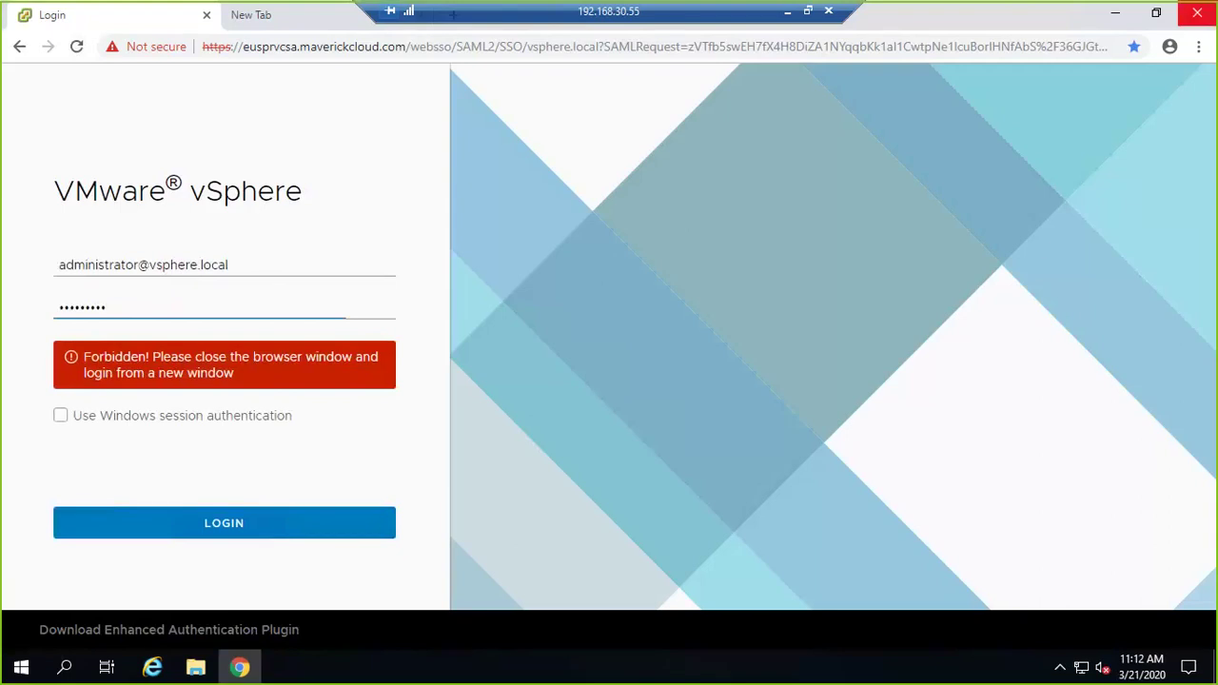
Close Chrome and list euspresxi02's physical adapters, vmnic0 through vmnic3 at 10 Gbit/s.
left_click(1198, 12)
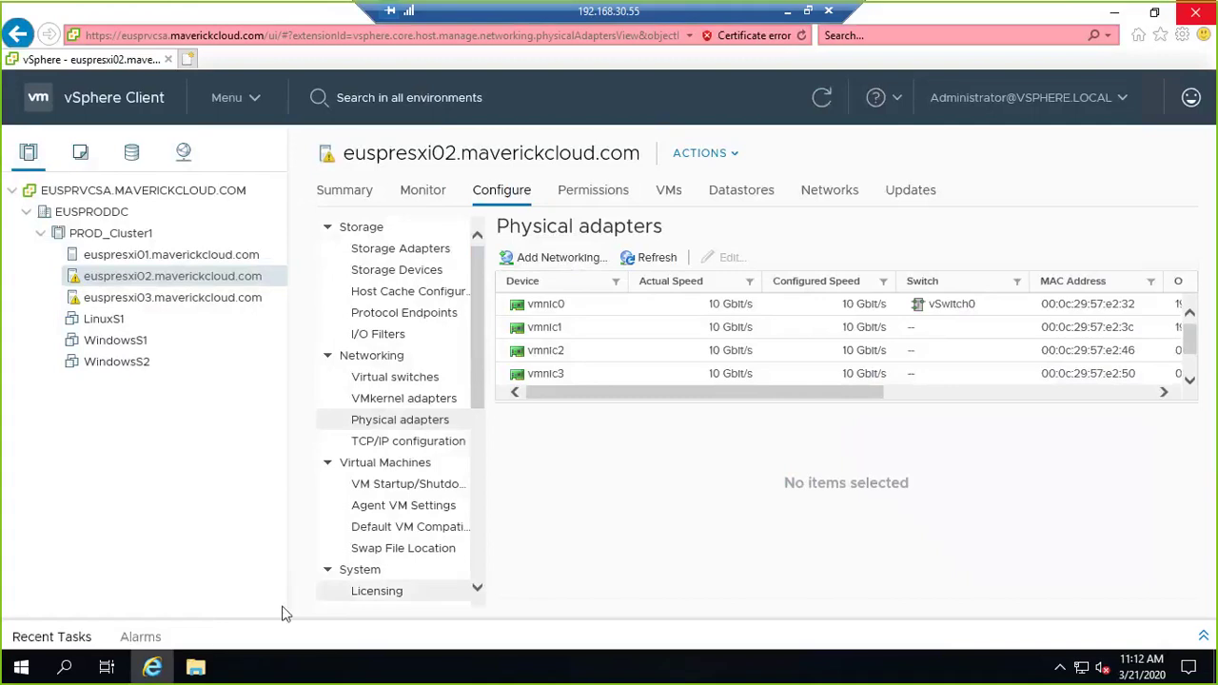
left_click(213, 254)
left_click(219, 276)
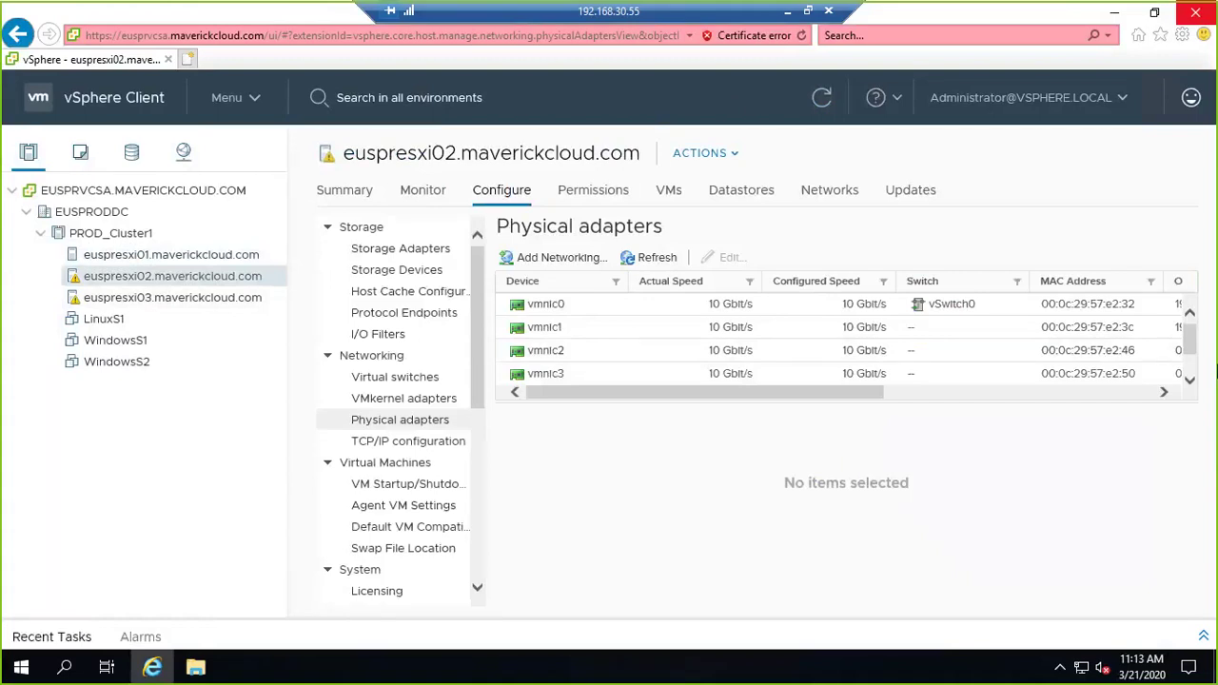
Browse the physical adapters of hosts euspresxi03 and euspresxi02 in the inventory.
left_click(153, 297)
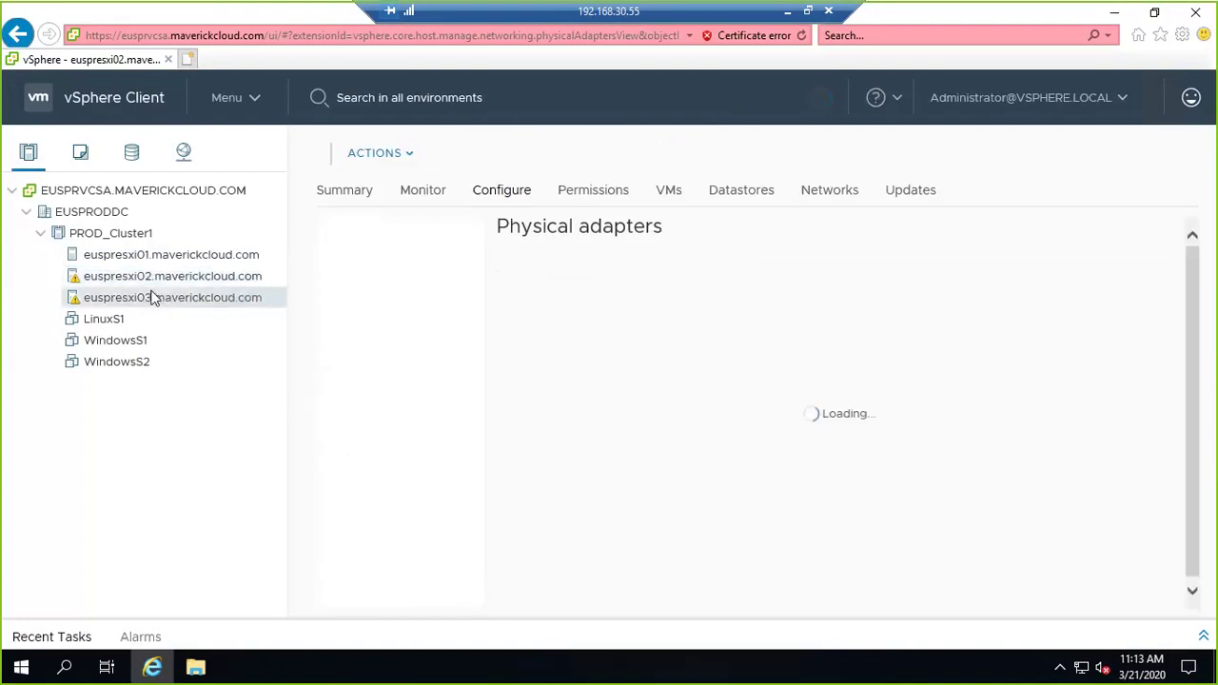
left_click(152, 276)
left_click(153, 298)
key("Up")
key("Down")
scroll(628, 348, "down", 1)
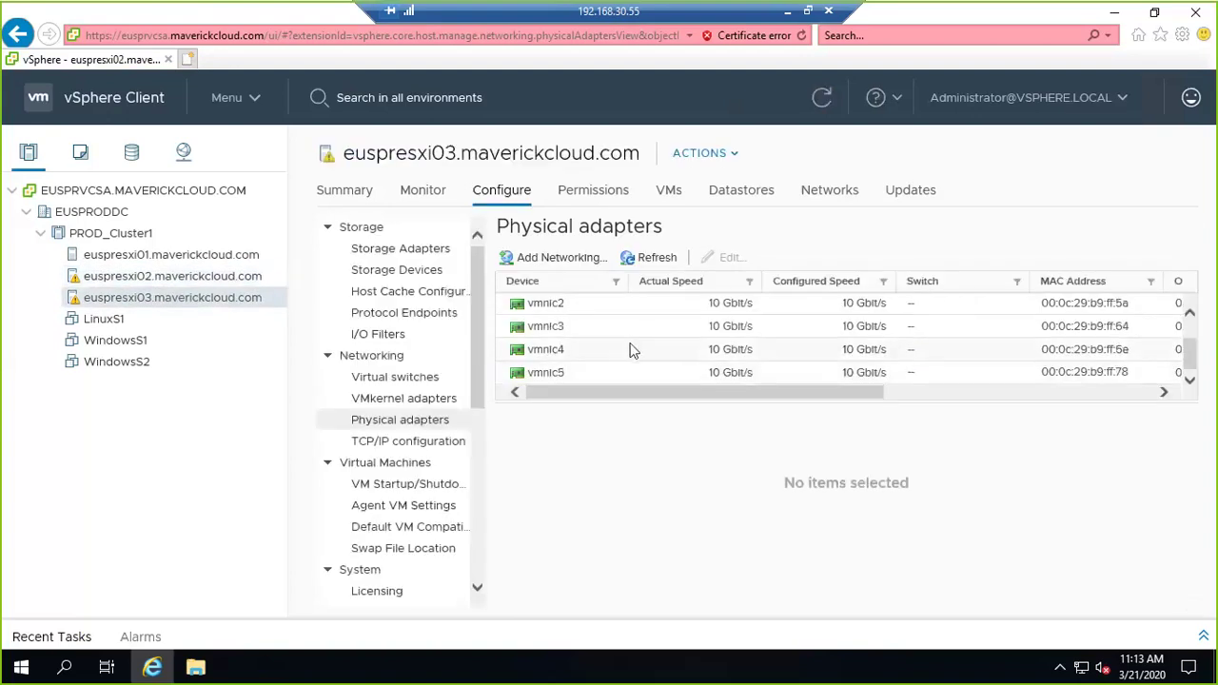
Show the virtual switch diagram for host euspresxi01 under Configure > Networking.
left_click(233, 278)
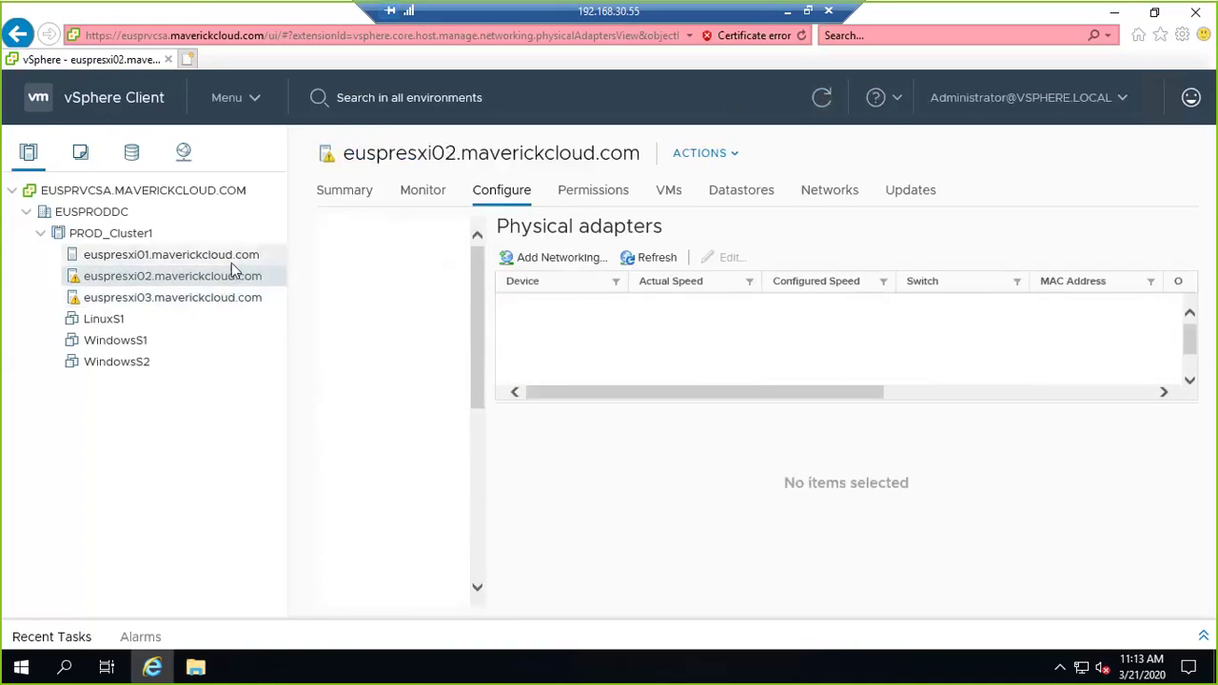
left_click(234, 256)
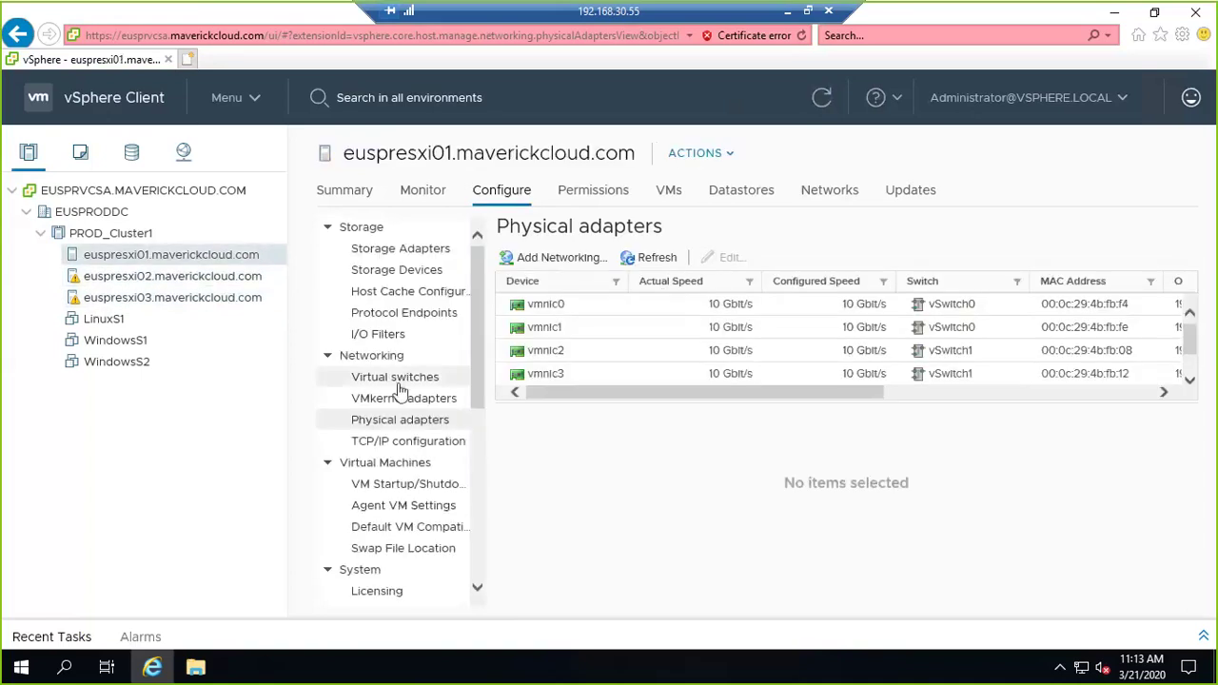
left_click(400, 379)
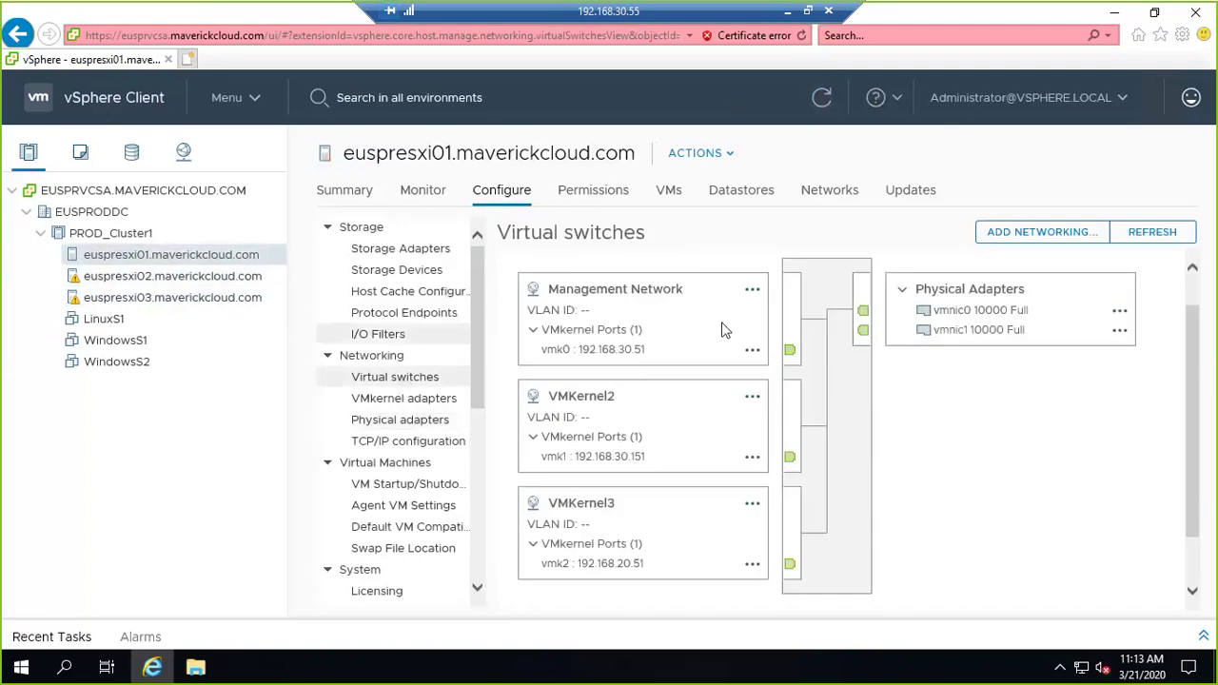
Remove the VMKernel2 and VMKernel3 port groups from euspresxi01's vSwitch0.
left_click(753, 397)
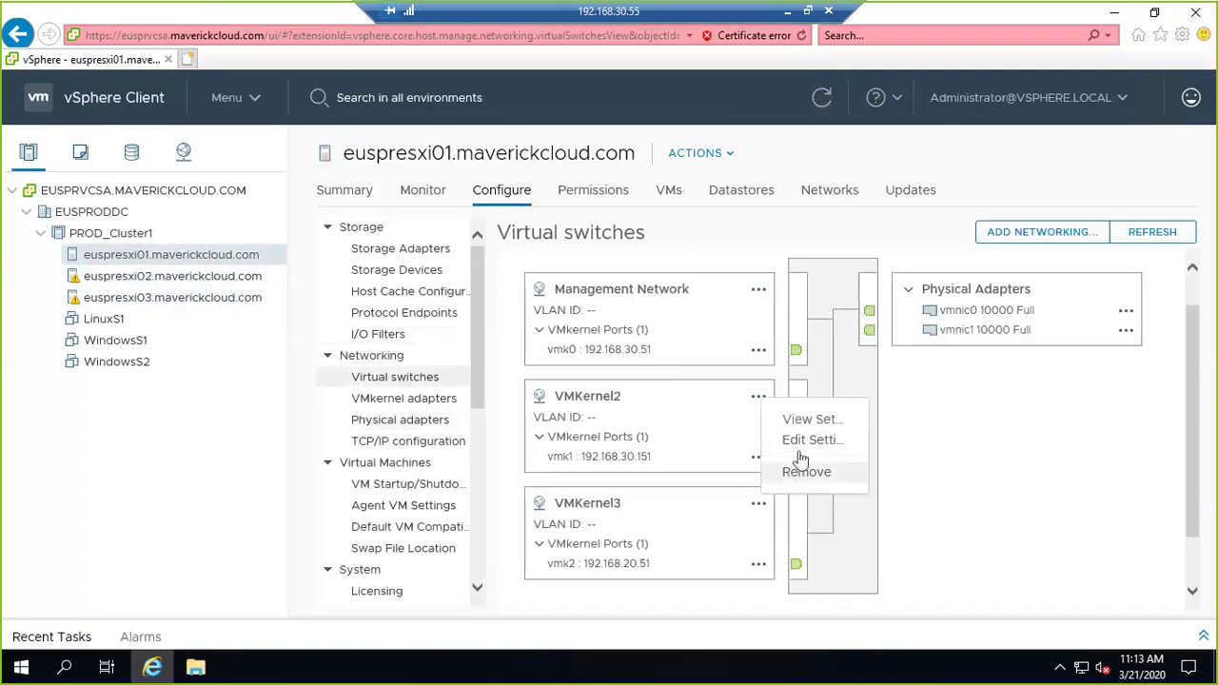
left_click(804, 470)
left_click(809, 407)
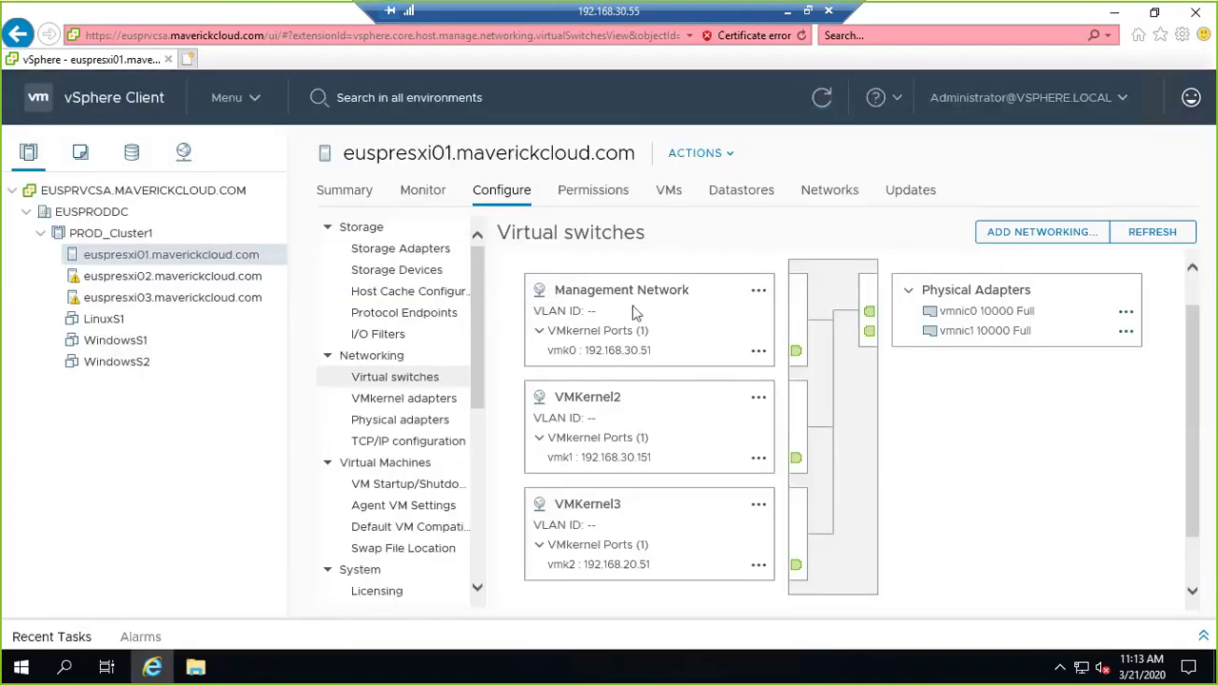
left_click(758, 508)
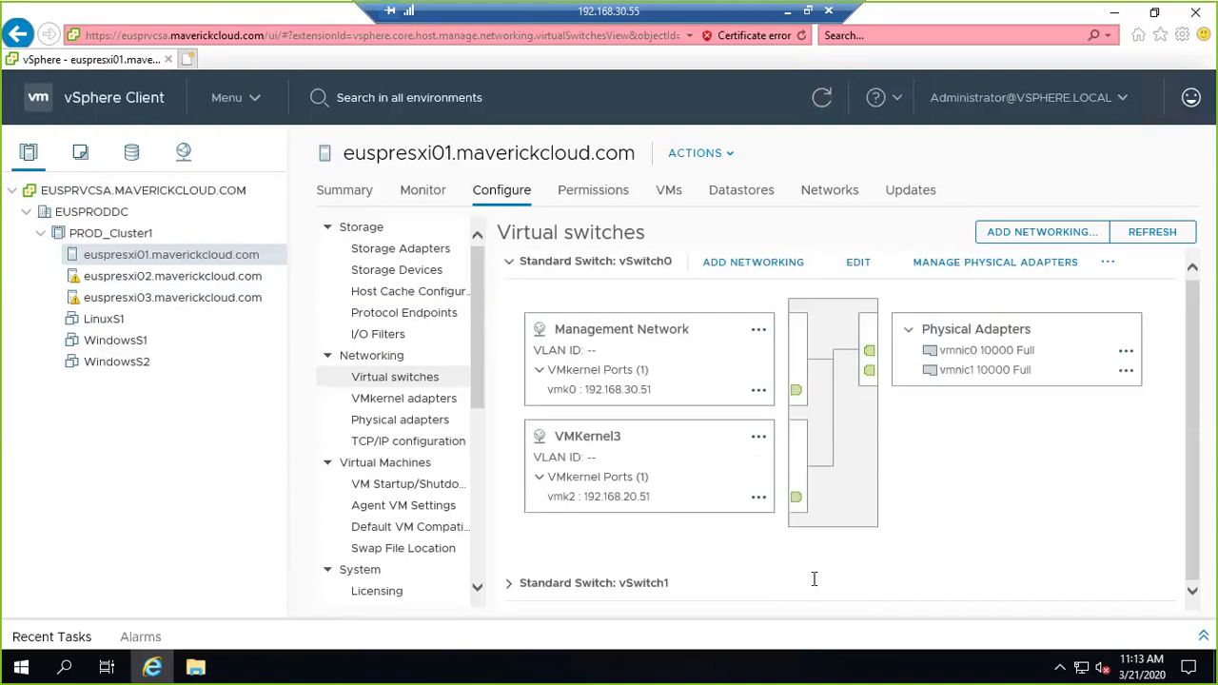
left_click(759, 439)
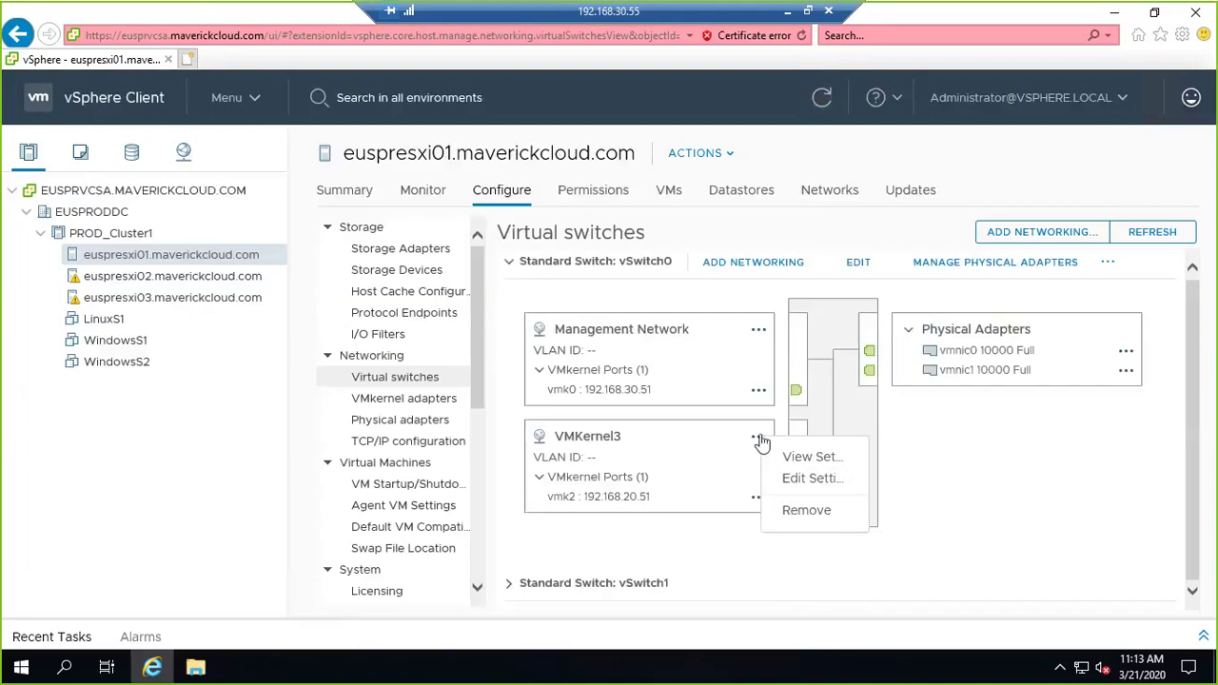
left_click(797, 514)
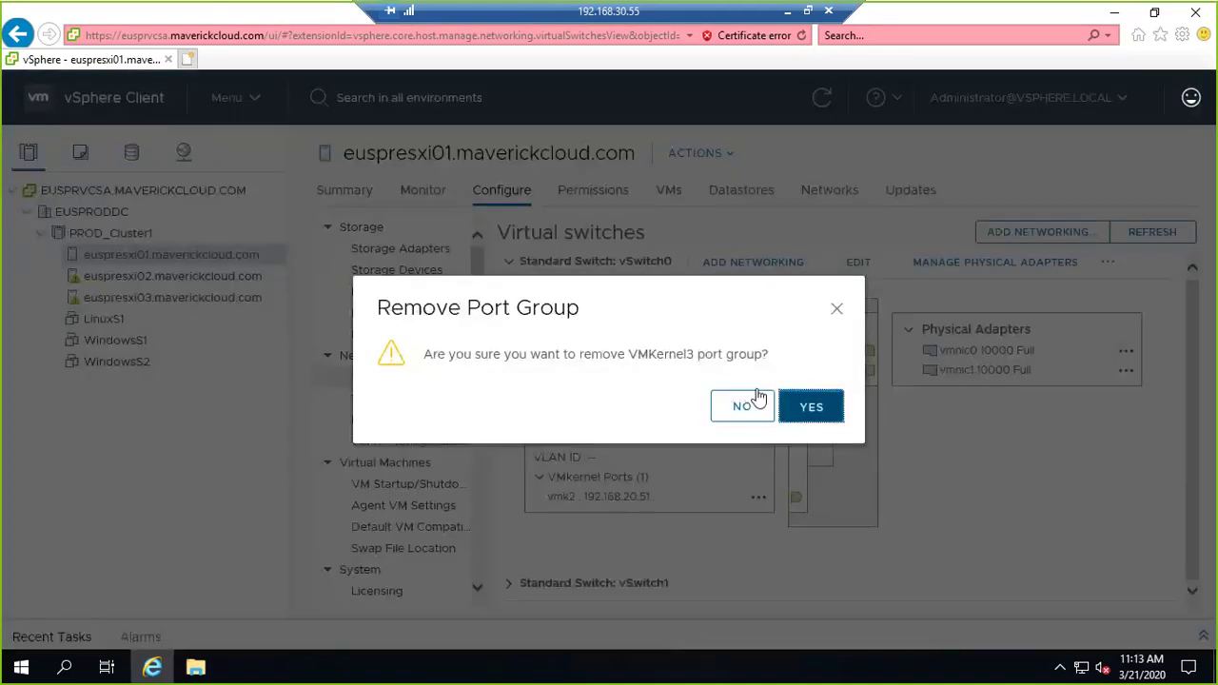
left_click(753, 405)
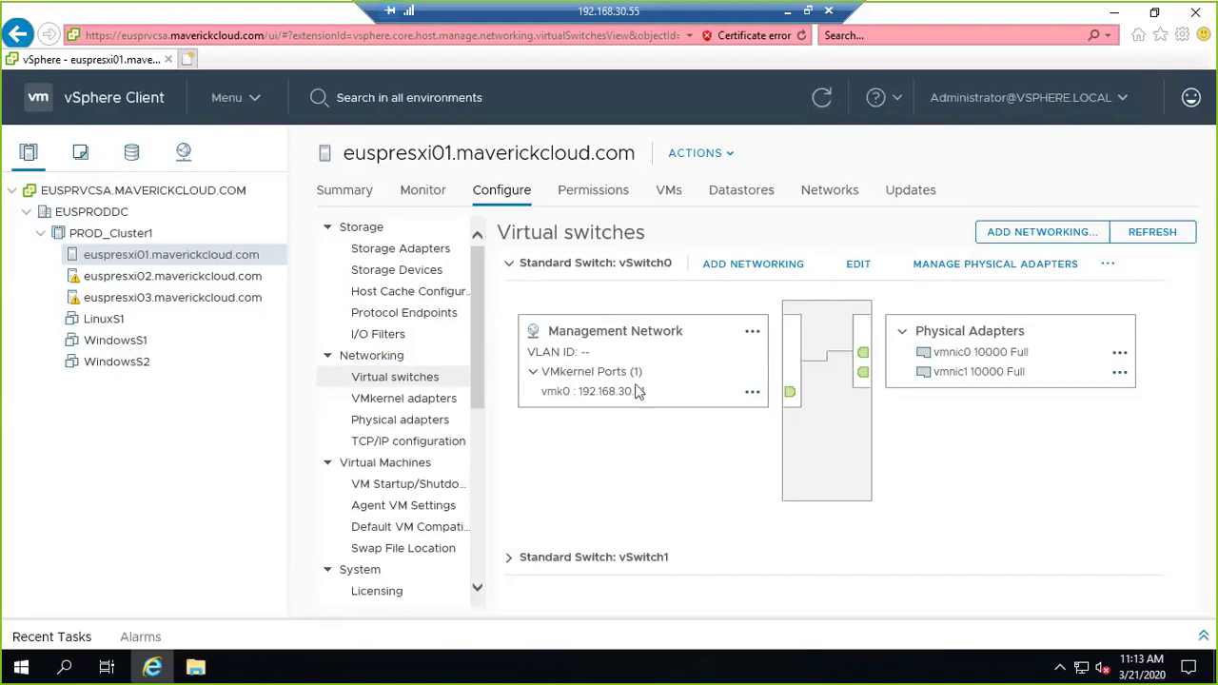
Expand vSwitch1 to show its VLAN10, VLAN20 and VLAN40 port groups on vmnic2 and vmnic3.
left_click(509, 558)
scroll(729, 498, "down", 4)
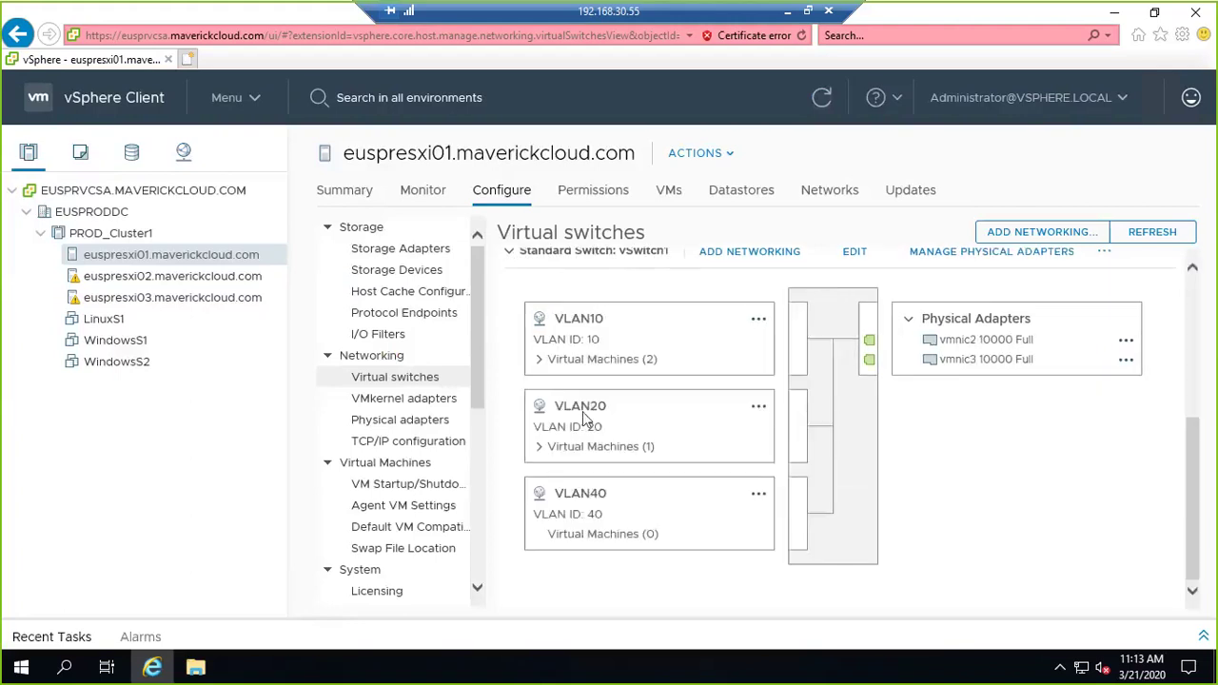
scroll(584, 354, "up", 1)
scroll(583, 354, "down", 1)
Add vmnic1 as an active uplink to euspresxi02's vSwitch0.
left_click(118, 285)
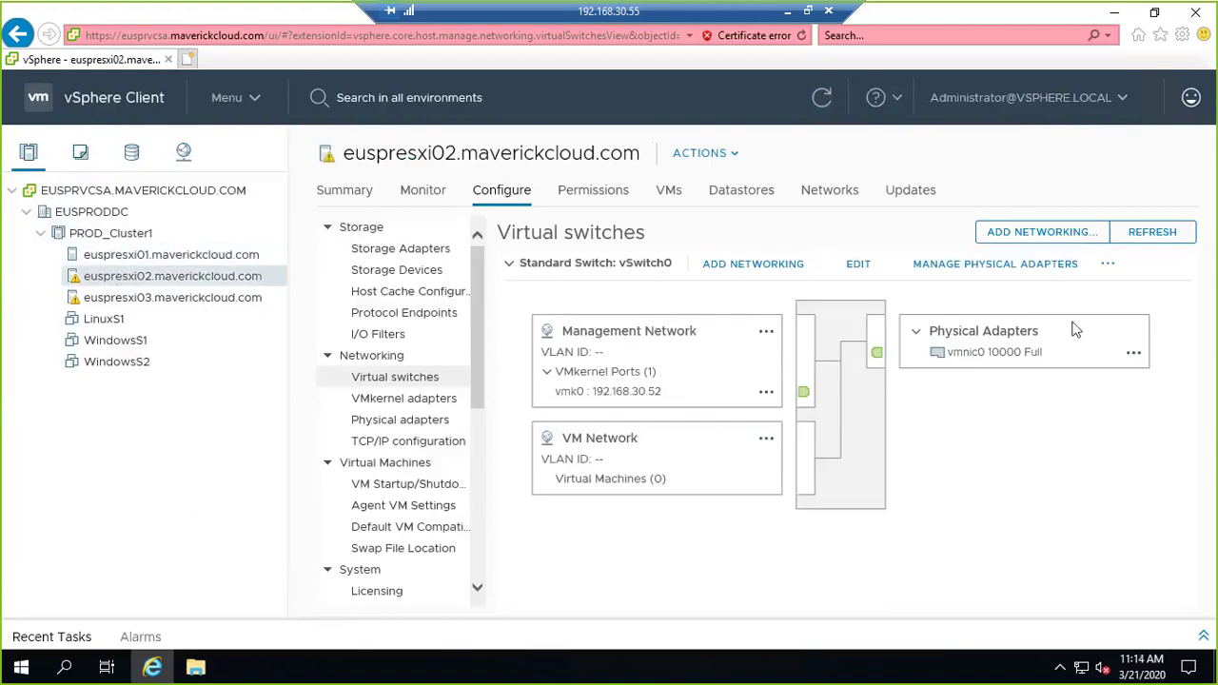
left_click(984, 267)
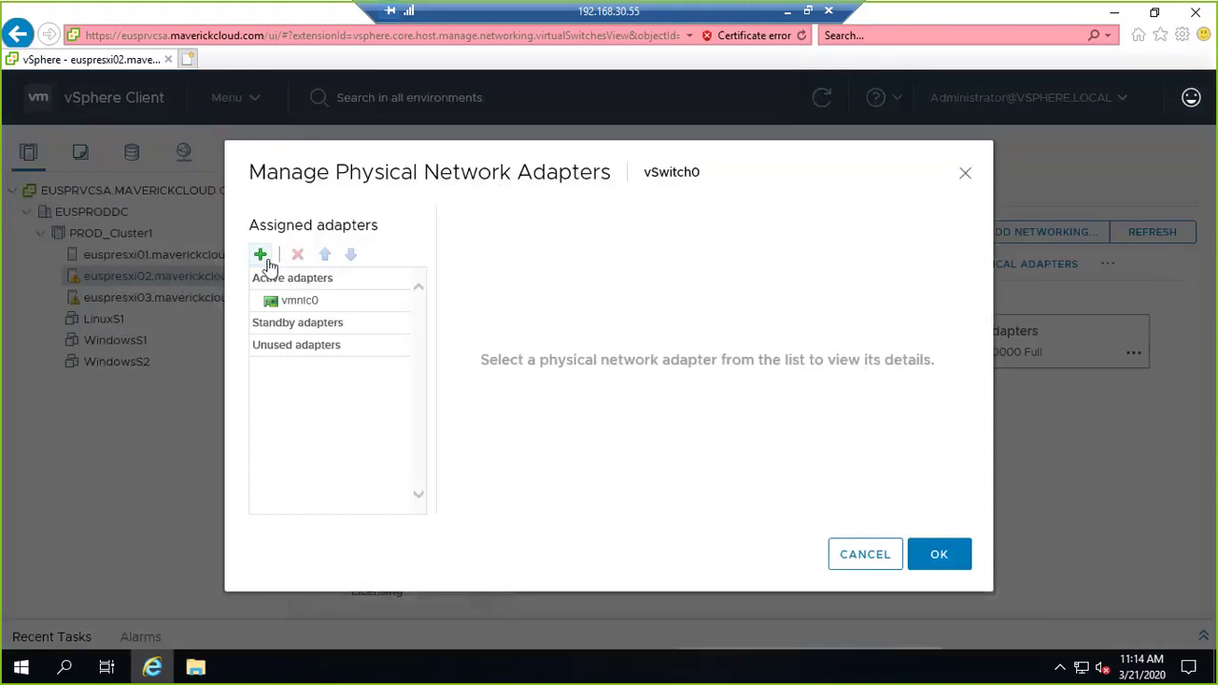
left_click(260, 254)
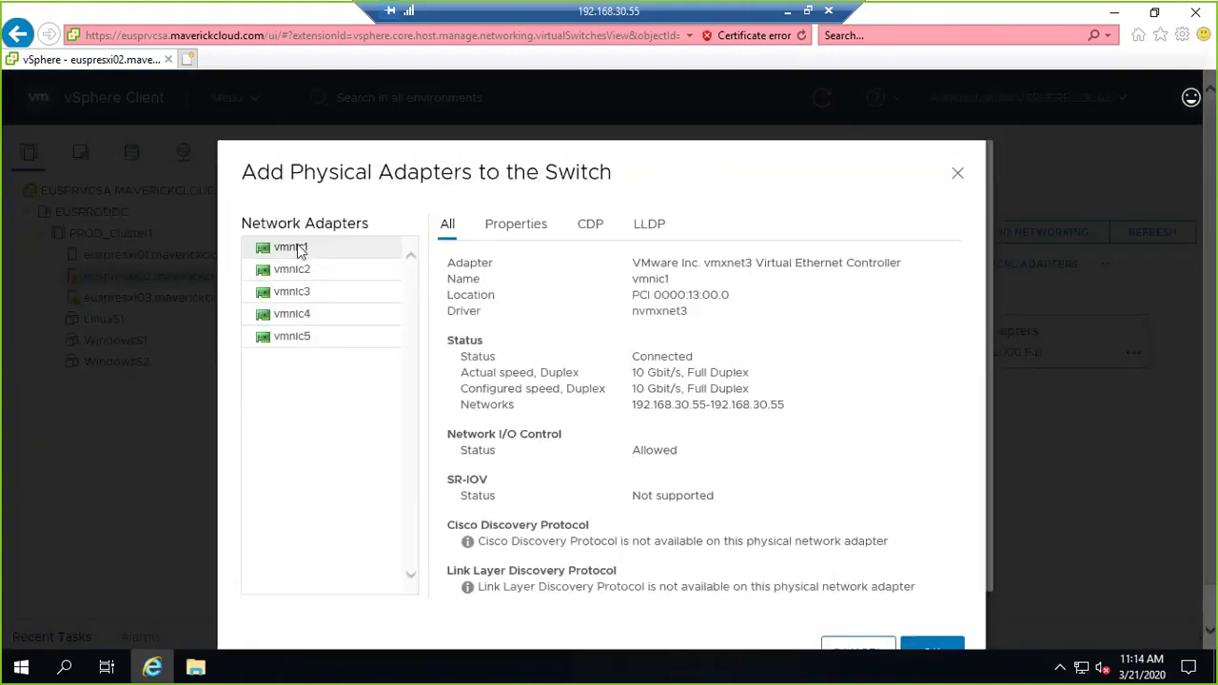
left_click(927, 648)
left_click(940, 558)
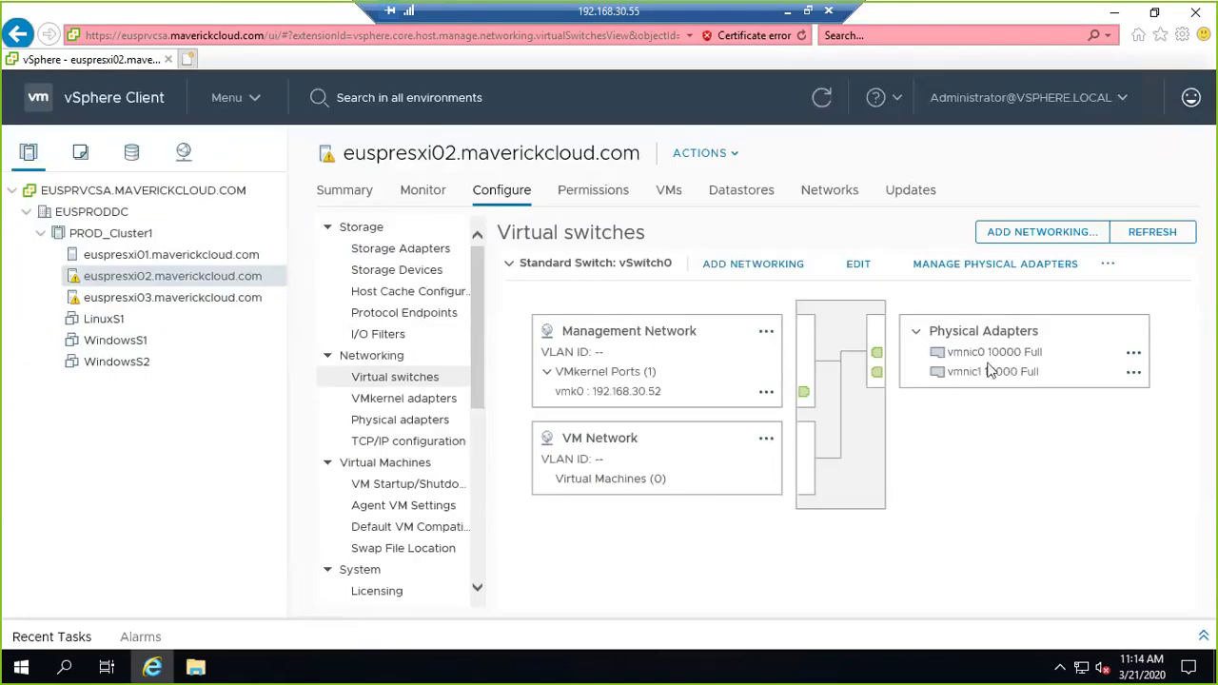
Remove the VM Network port group from euspresxi02's vSwitch0.
left_click(766, 439)
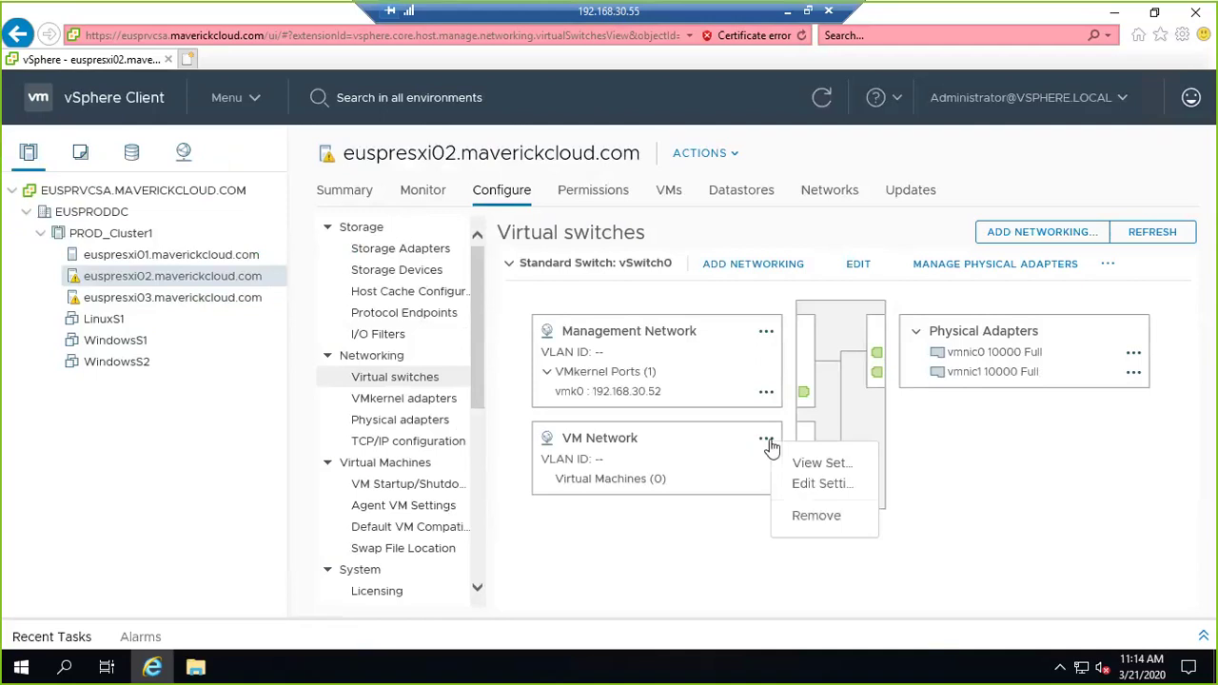
left_click(809, 510)
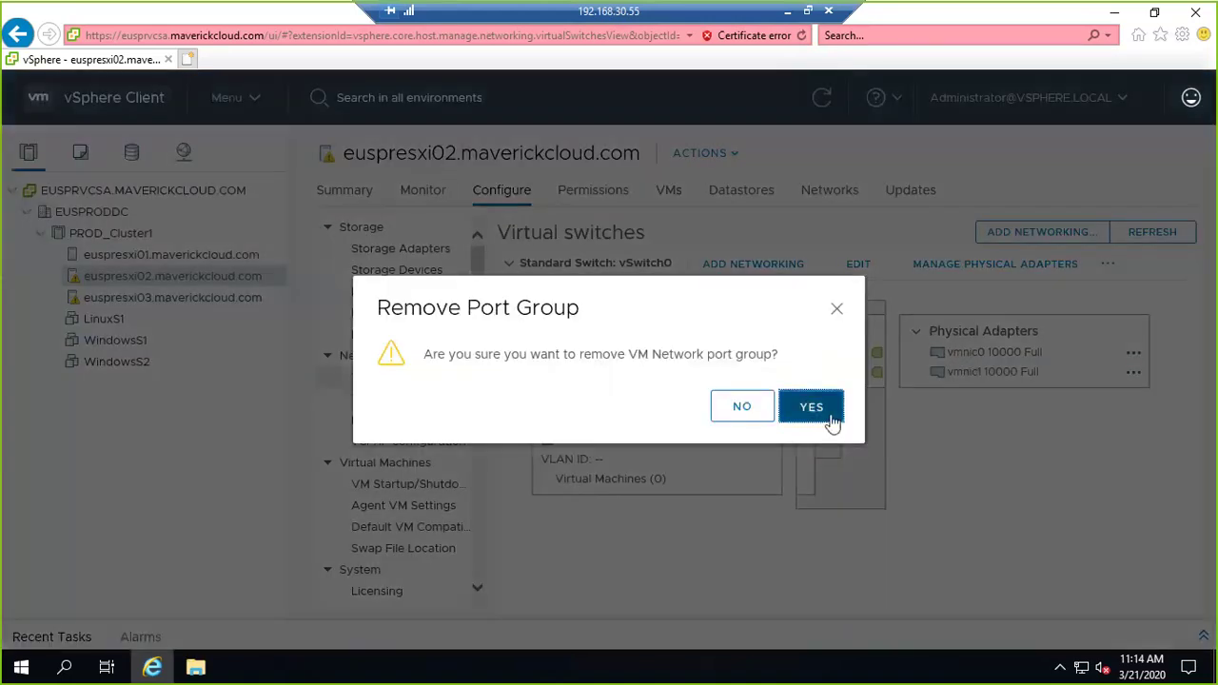
left_click(831, 416)
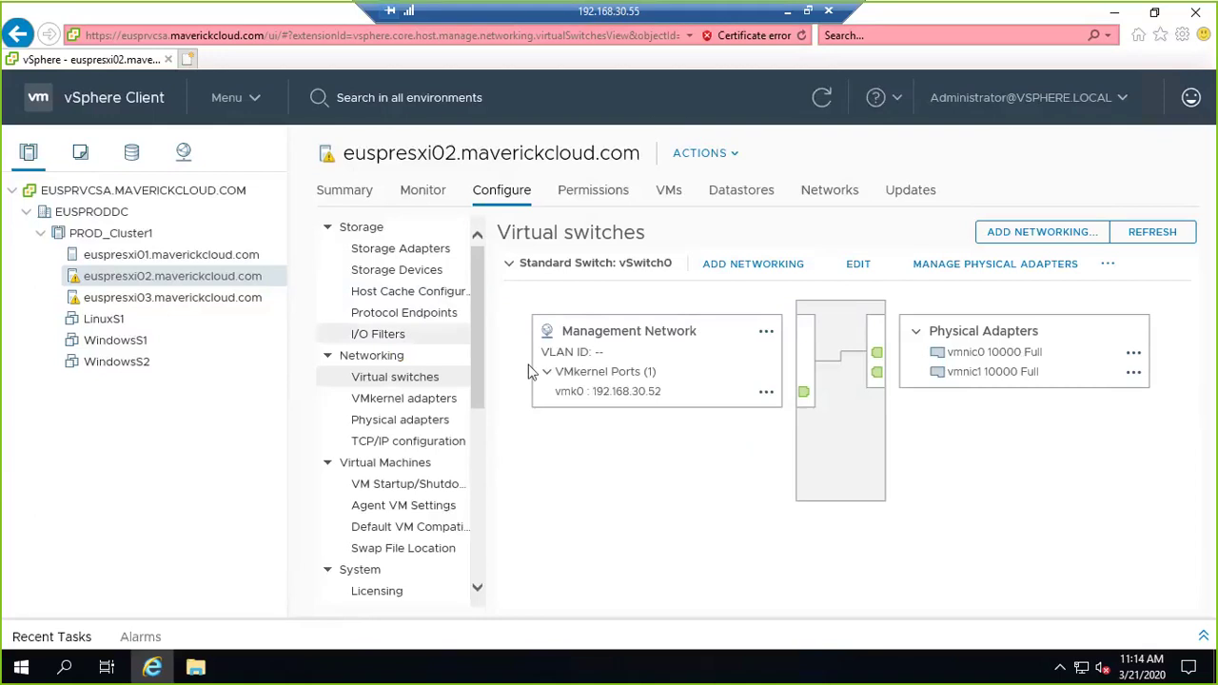
left_click(185, 154)
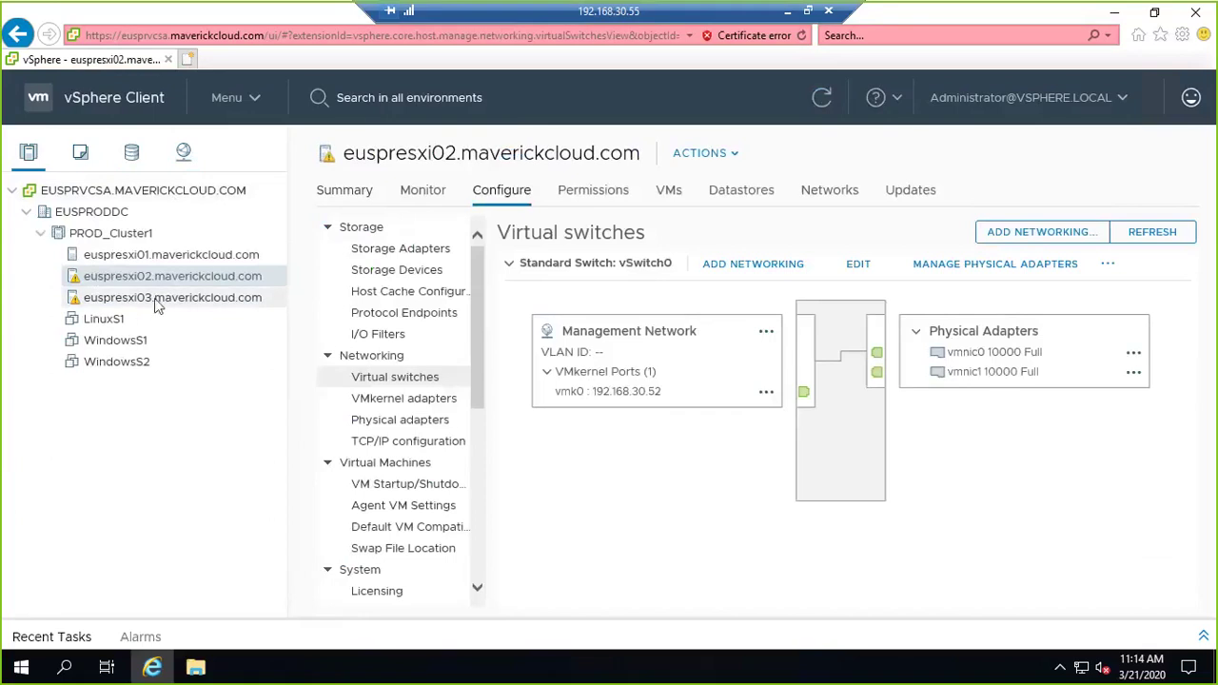
Remove the VM Network port group from host euspresxi03.
left_click(176, 298)
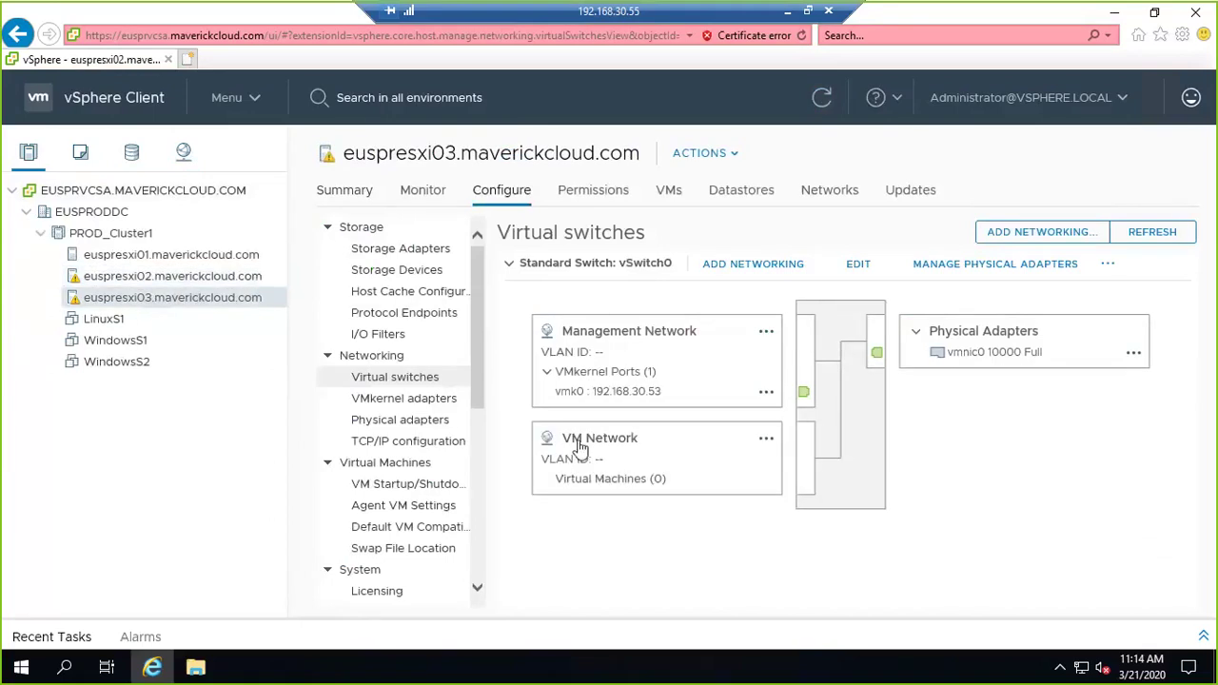
left_click(767, 441)
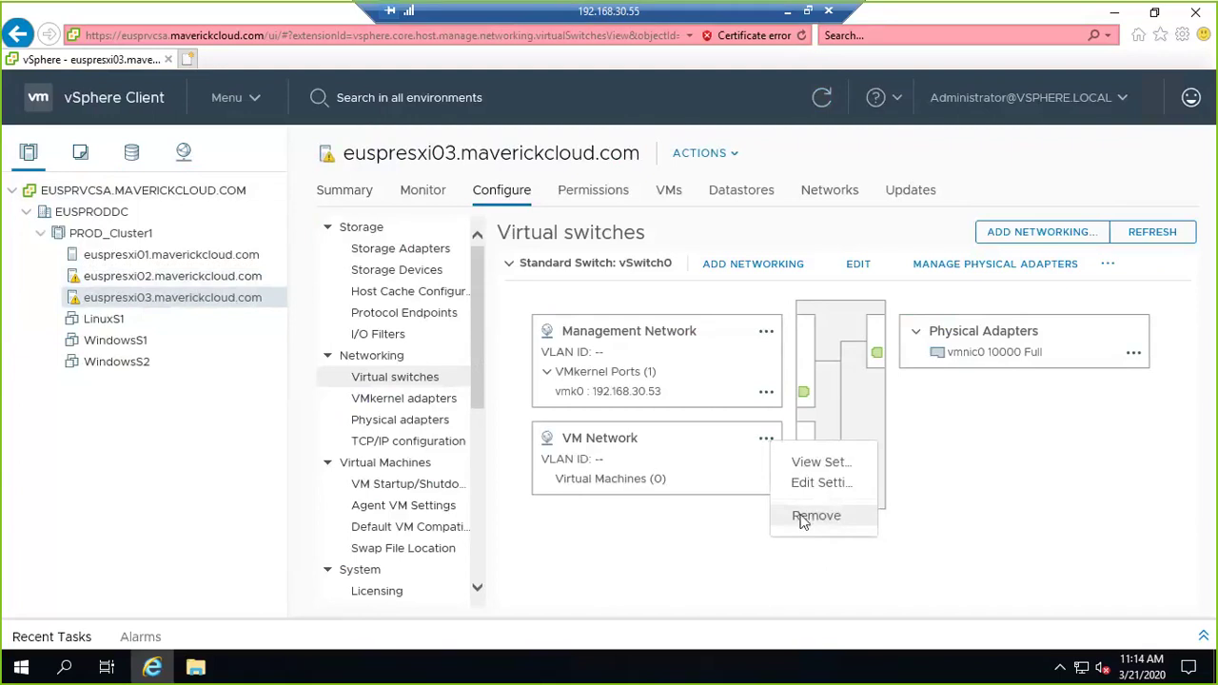
left_click(804, 518)
left_click(810, 409)
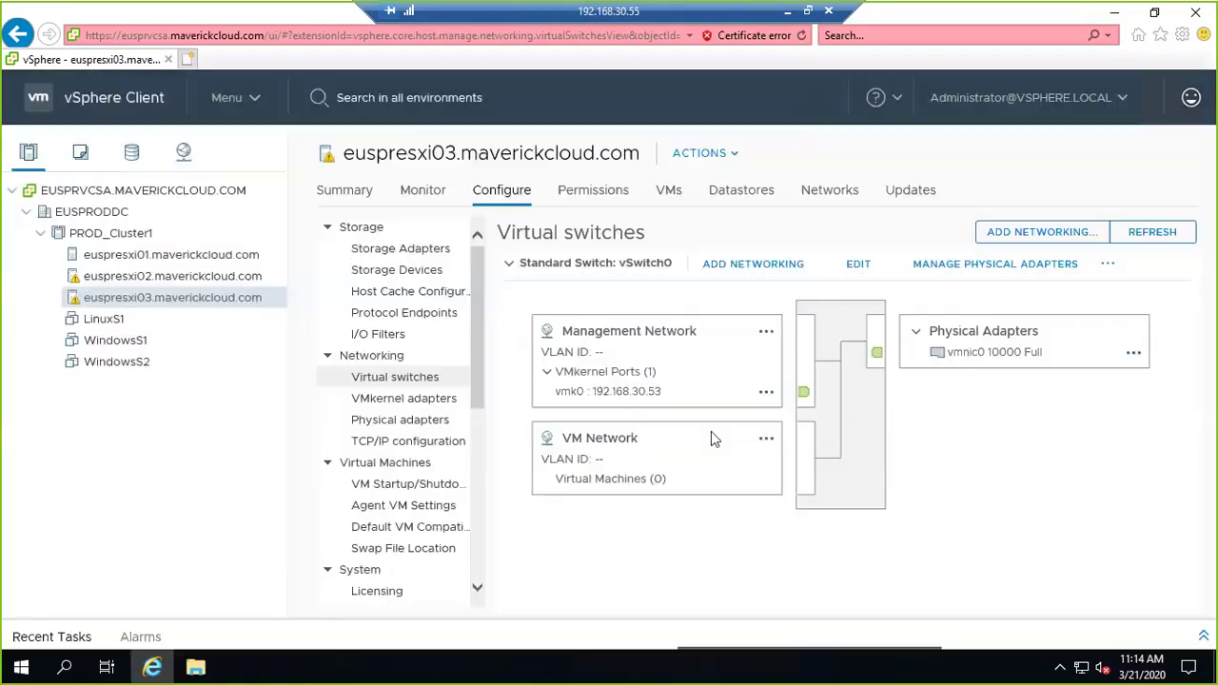
Refresh the datacenter network list, then return to host euspresxi02's virtual switches.
left_click(185, 155)
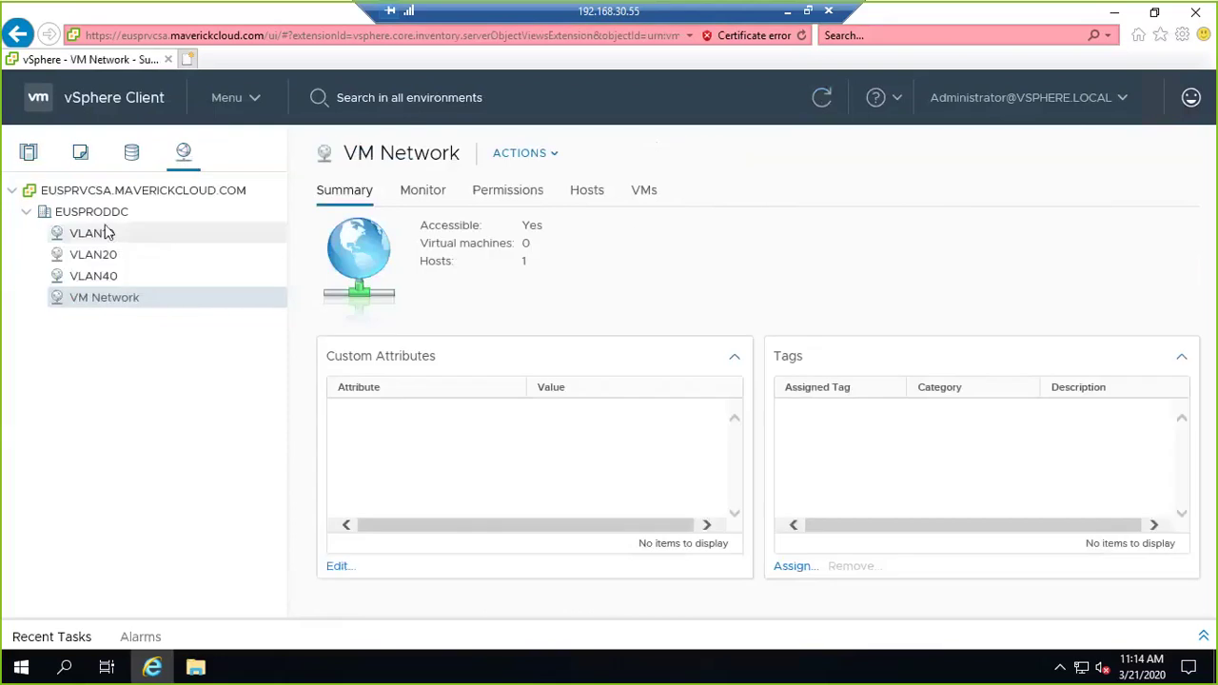
left_click(817, 101)
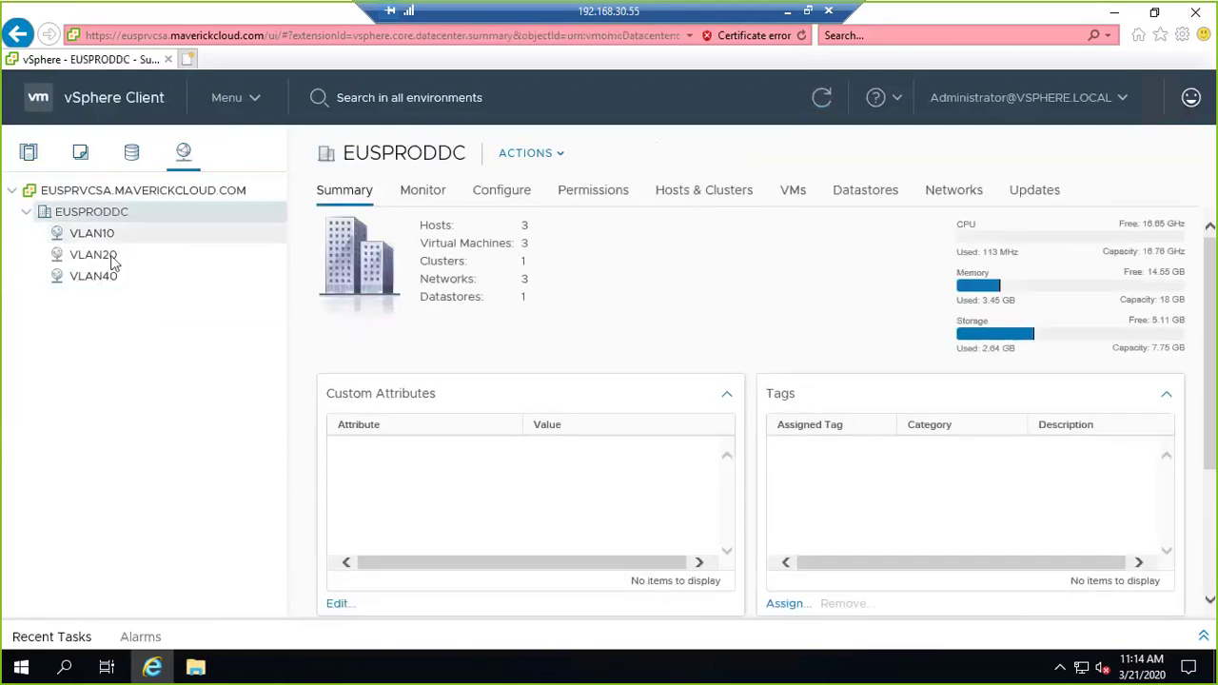
left_click(26, 162)
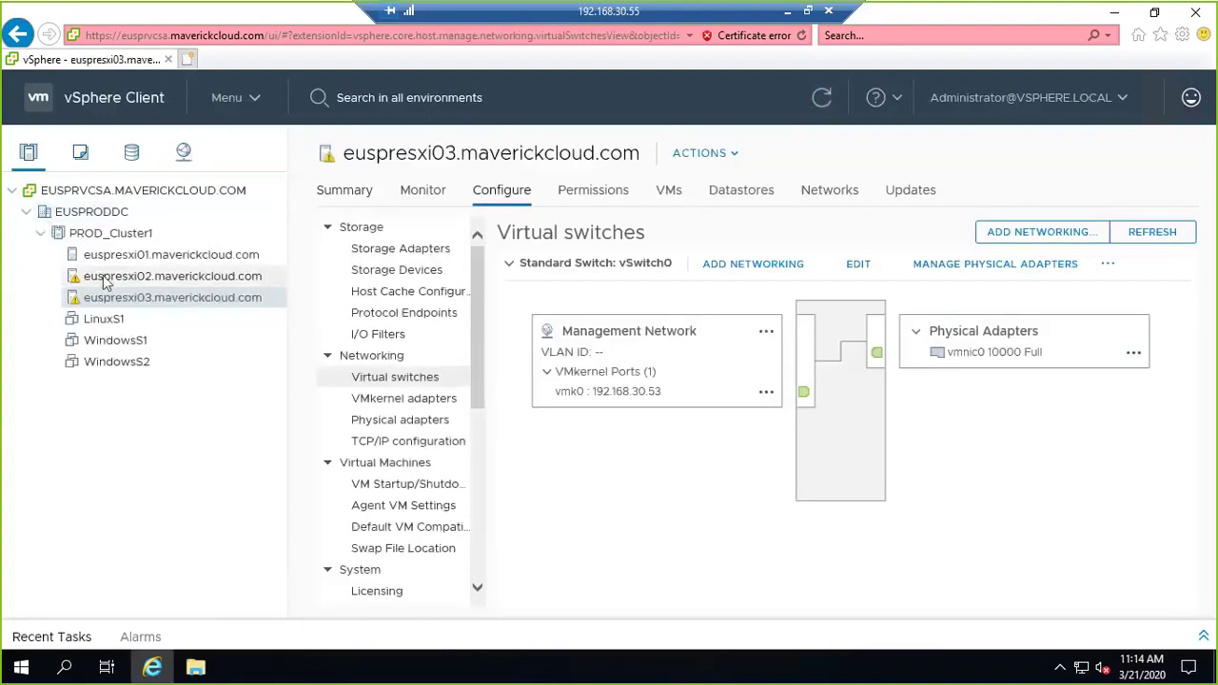
left_click(122, 274)
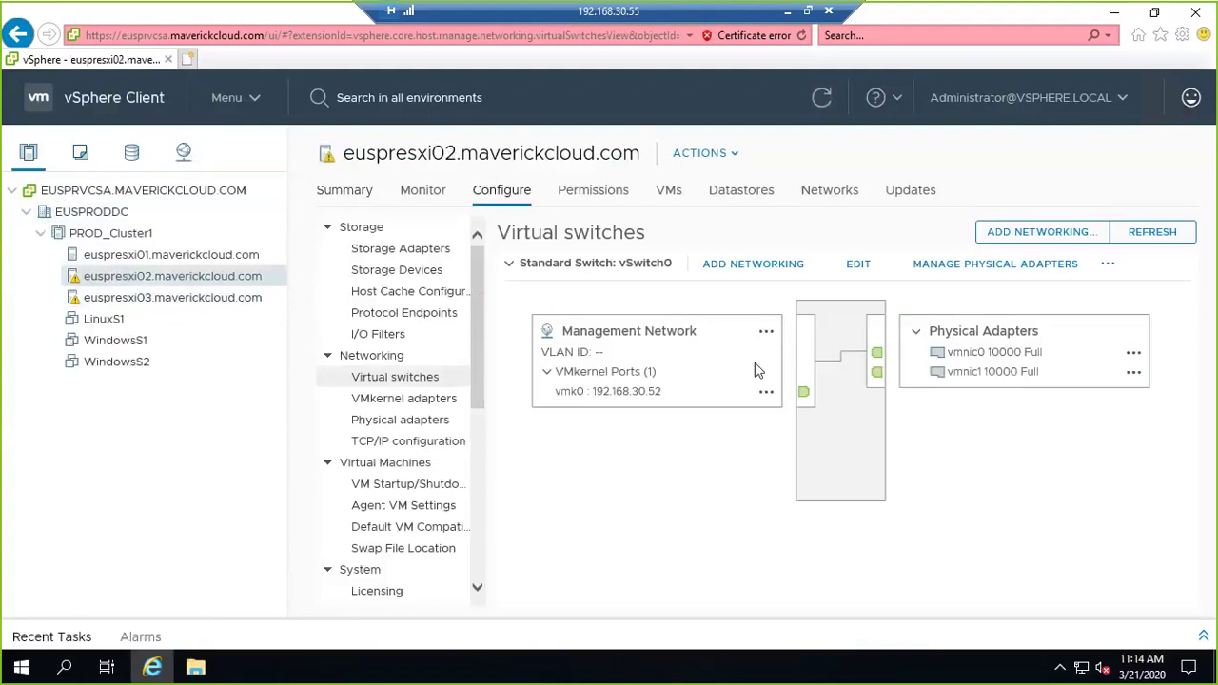
Start a new standard switch with vmnic2 and vmnic3 as its adapters.
left_click(509, 266)
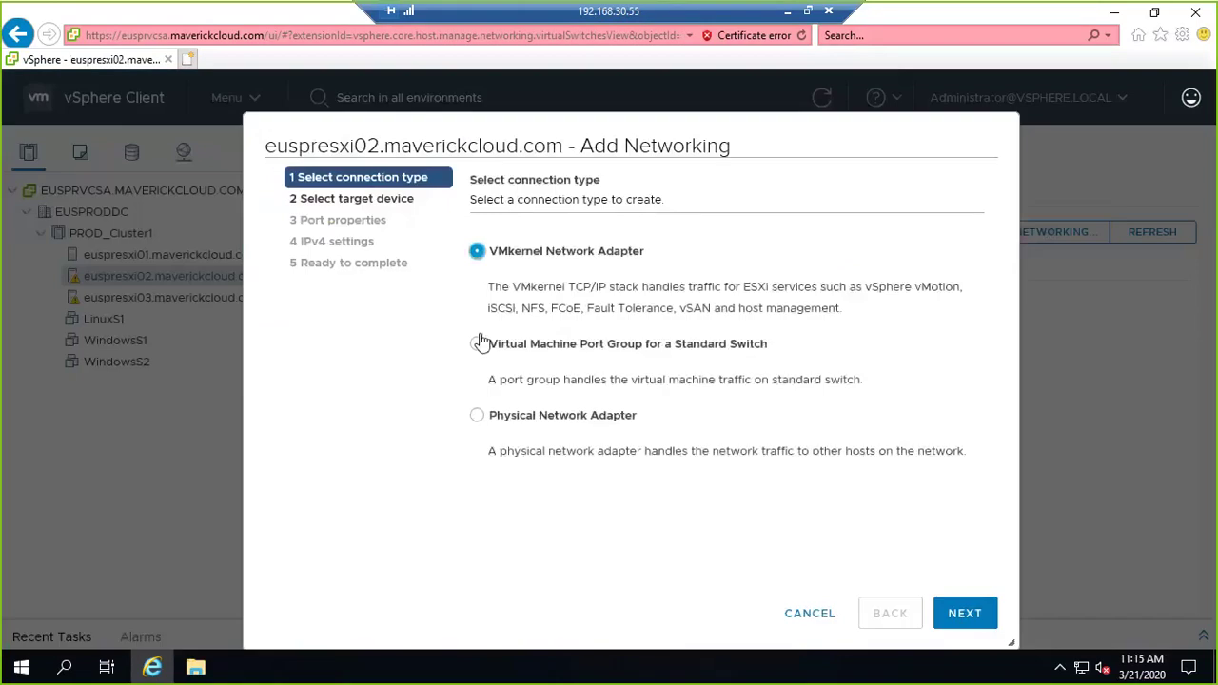
left_click(476, 343)
left_click(964, 612)
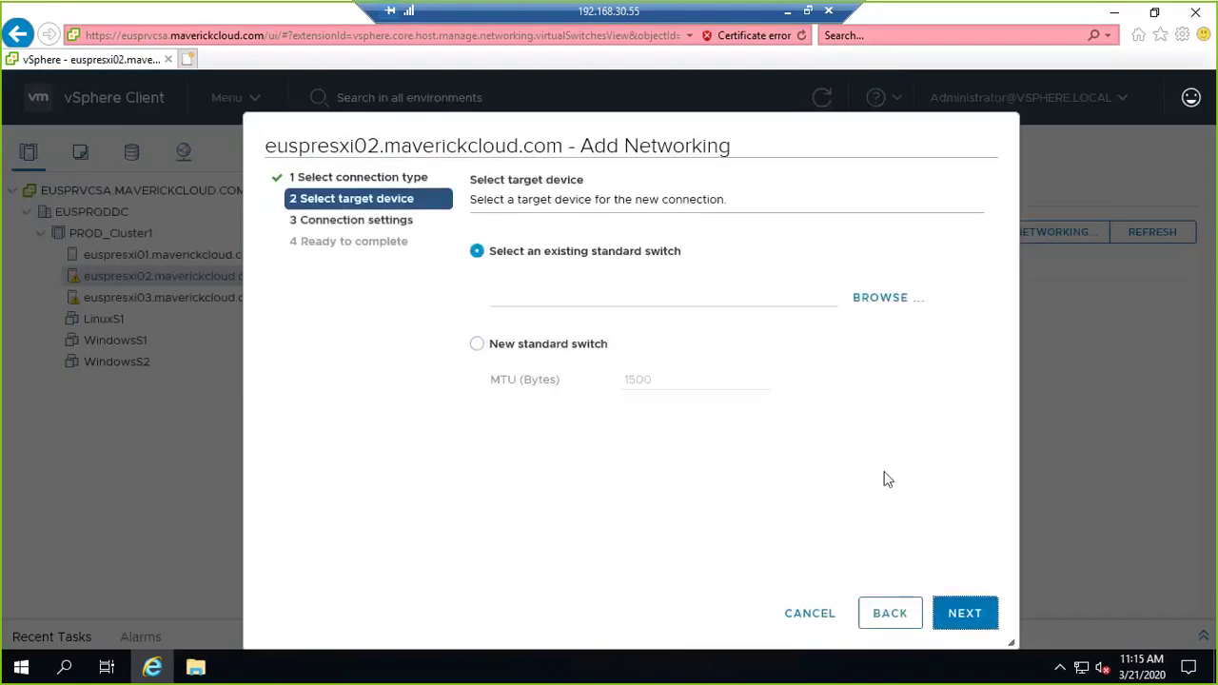
left_click(480, 346)
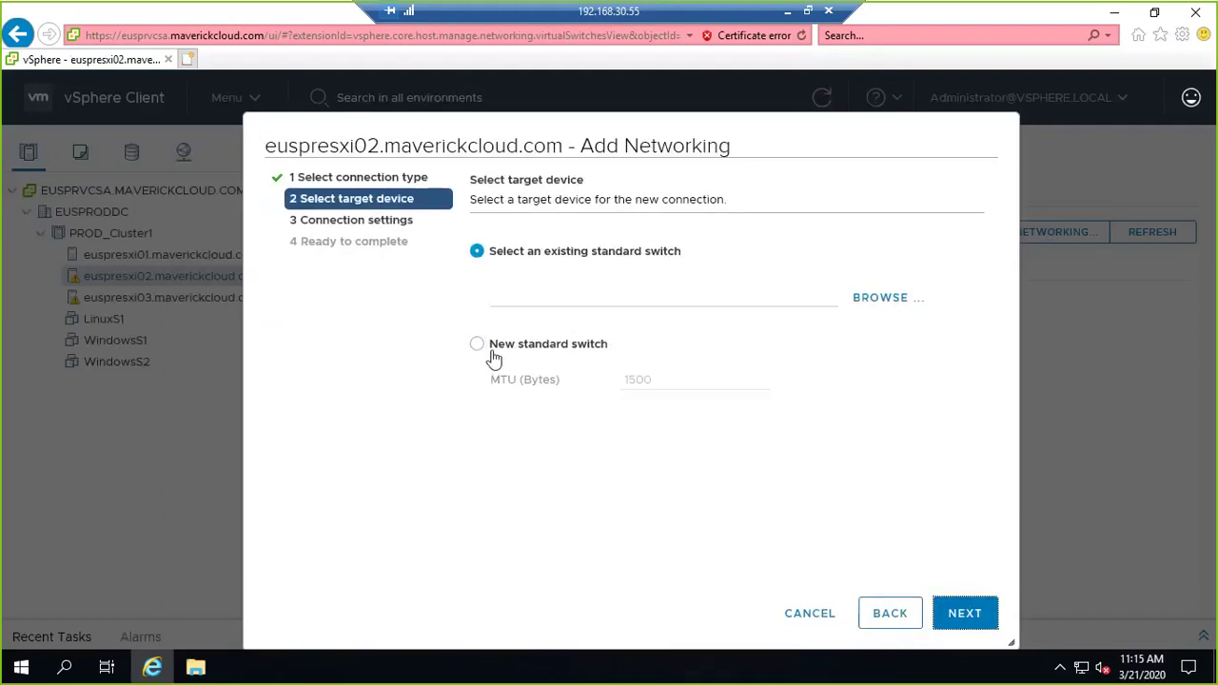
left_click(957, 611)
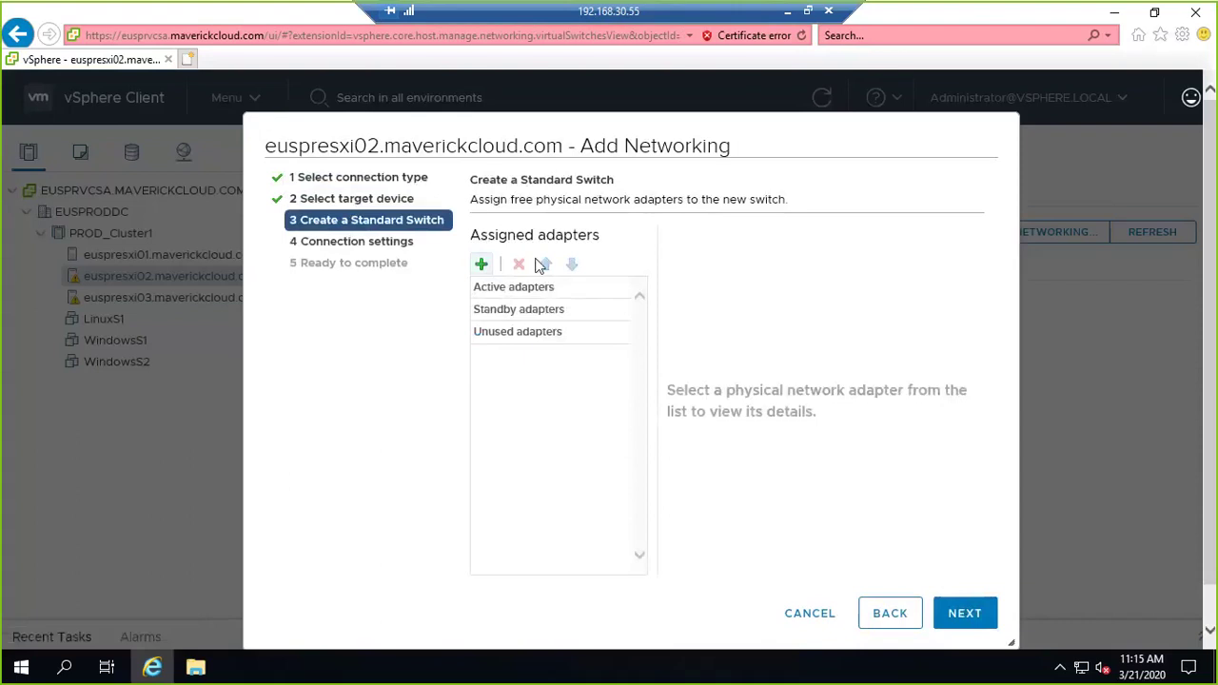
left_click(480, 264)
left_click(285, 269, "ctrl")
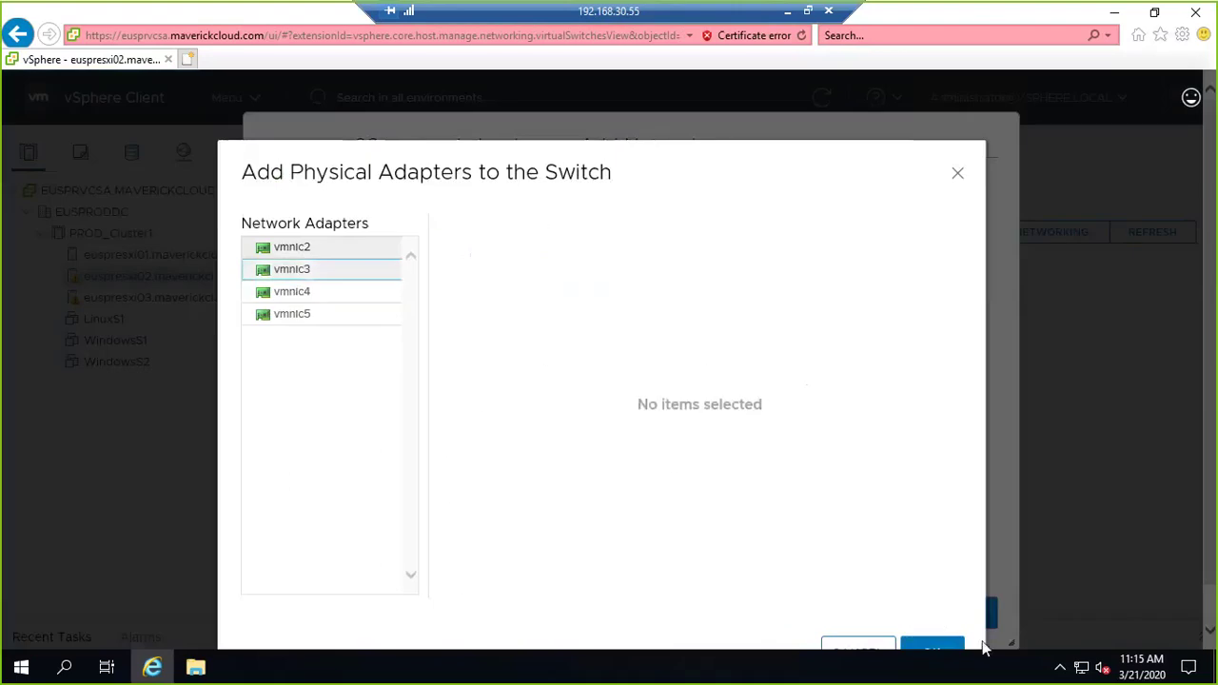
left_click(937, 644)
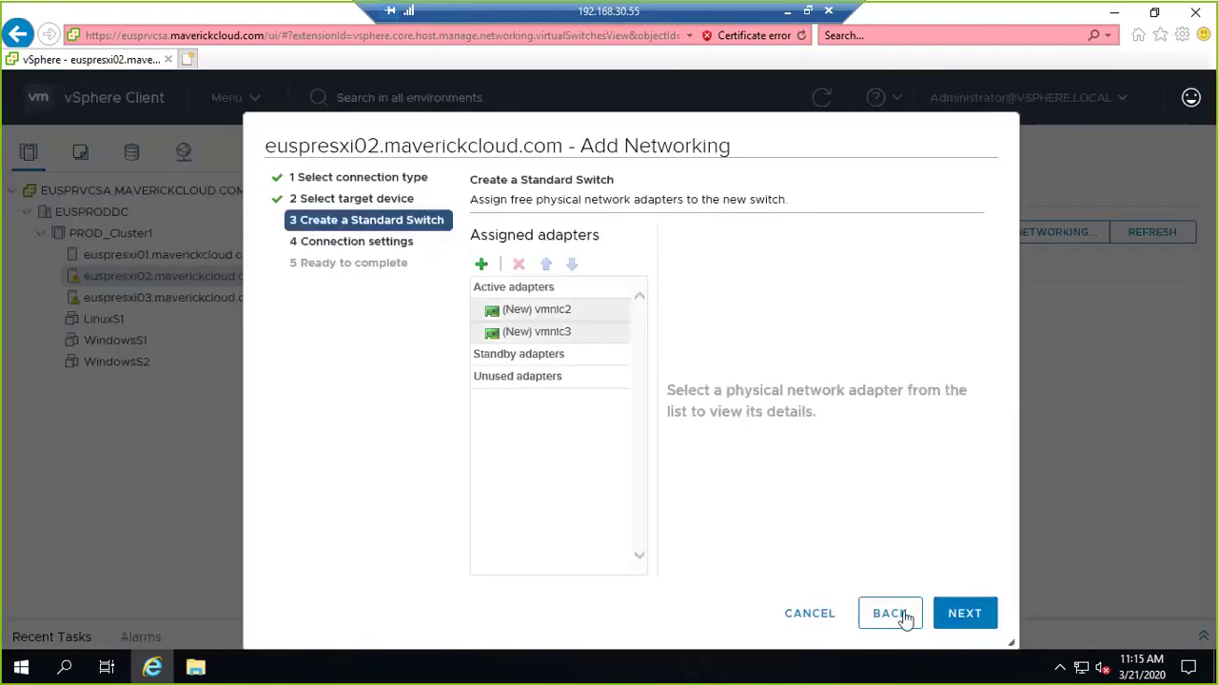
left_click(964, 613)
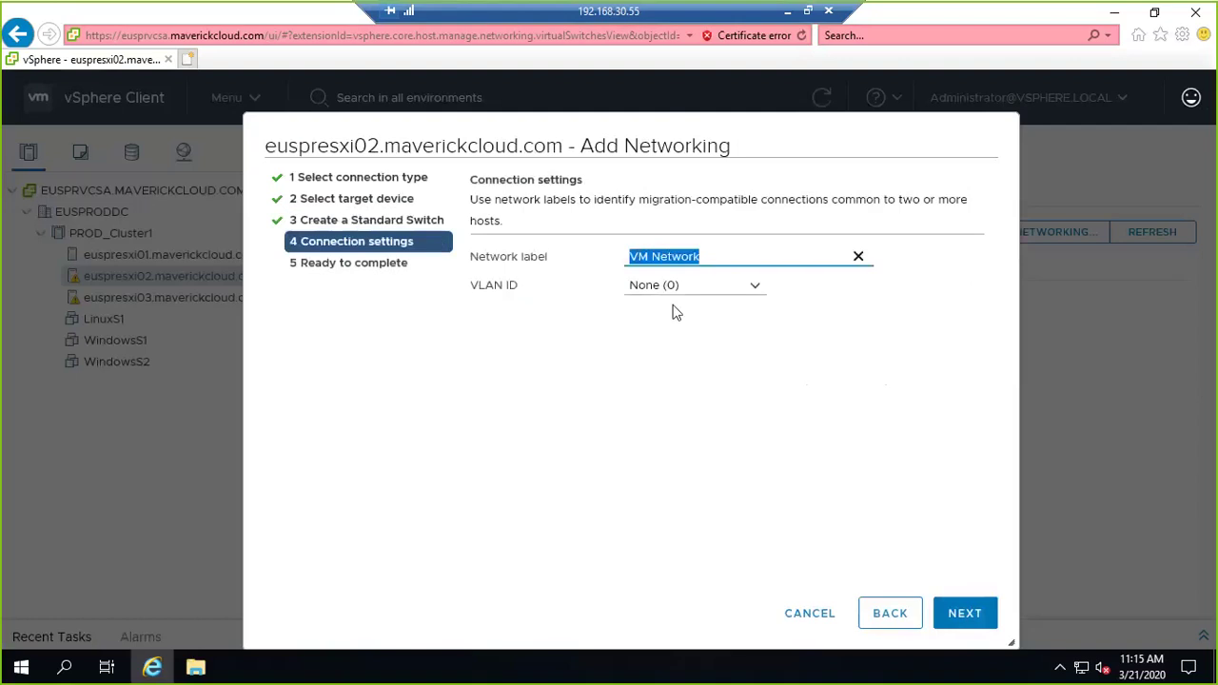
Label the port group VLAN10 with VLAN ID 10, finish, and expand vSwitch1.
type("VLAN10")
key("Tab")
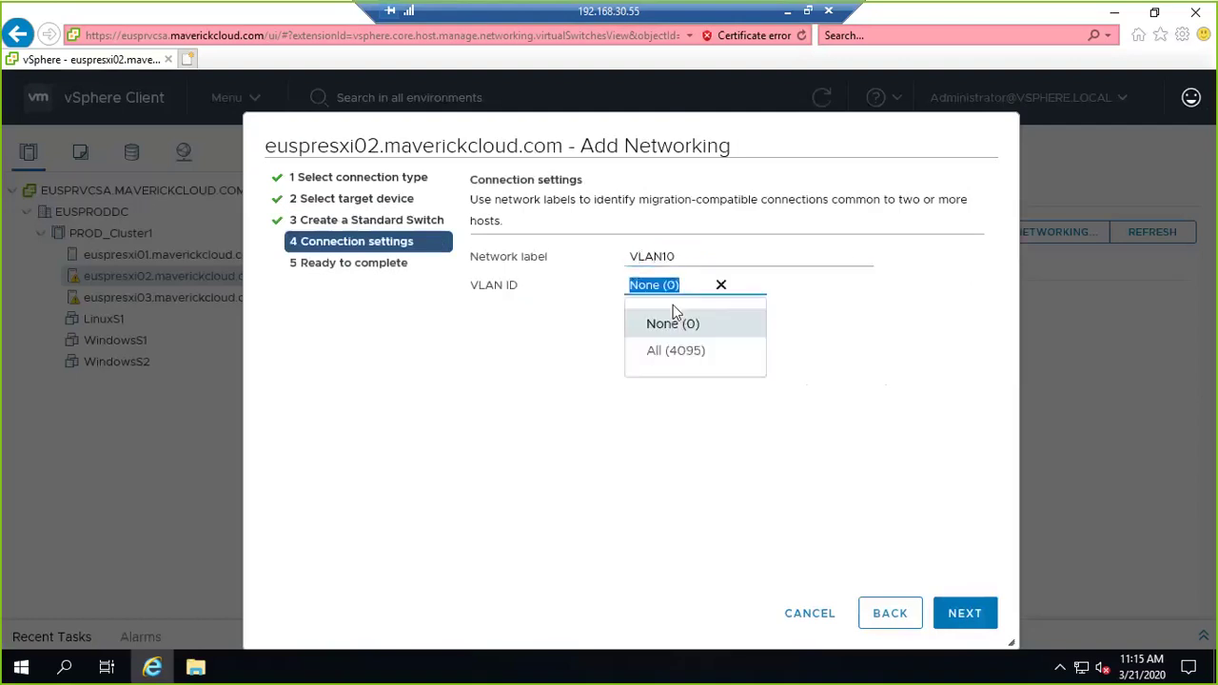
type("10")
key("Tab")
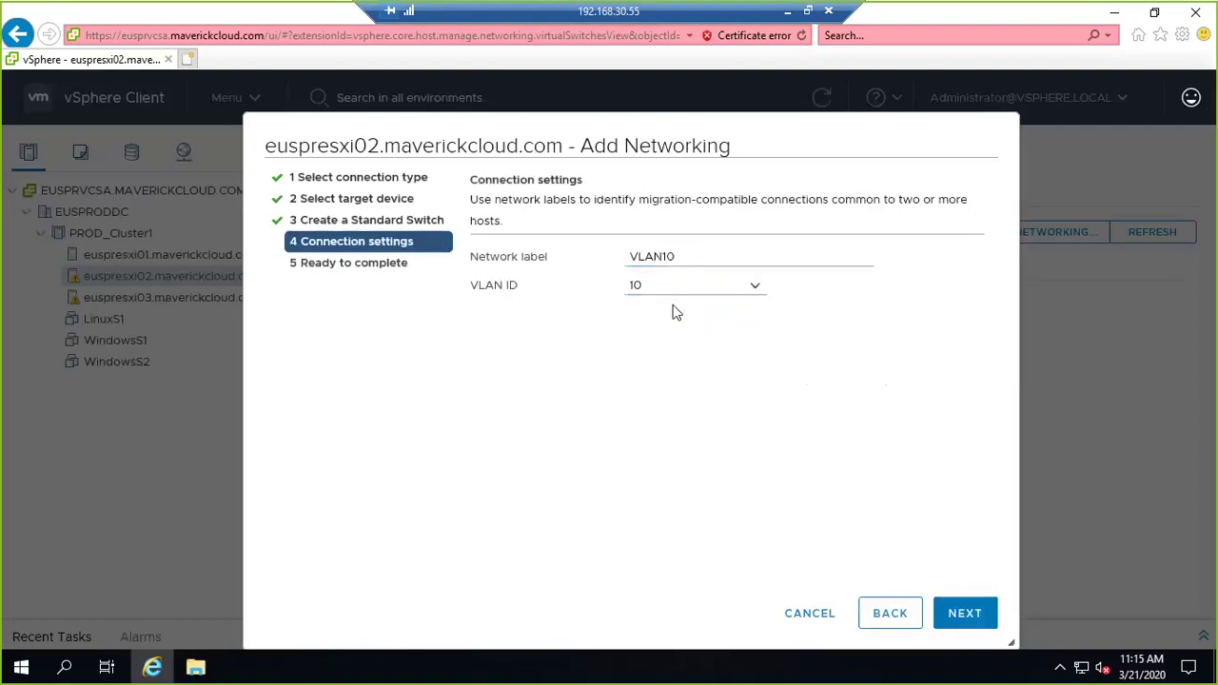
left_click(966, 615)
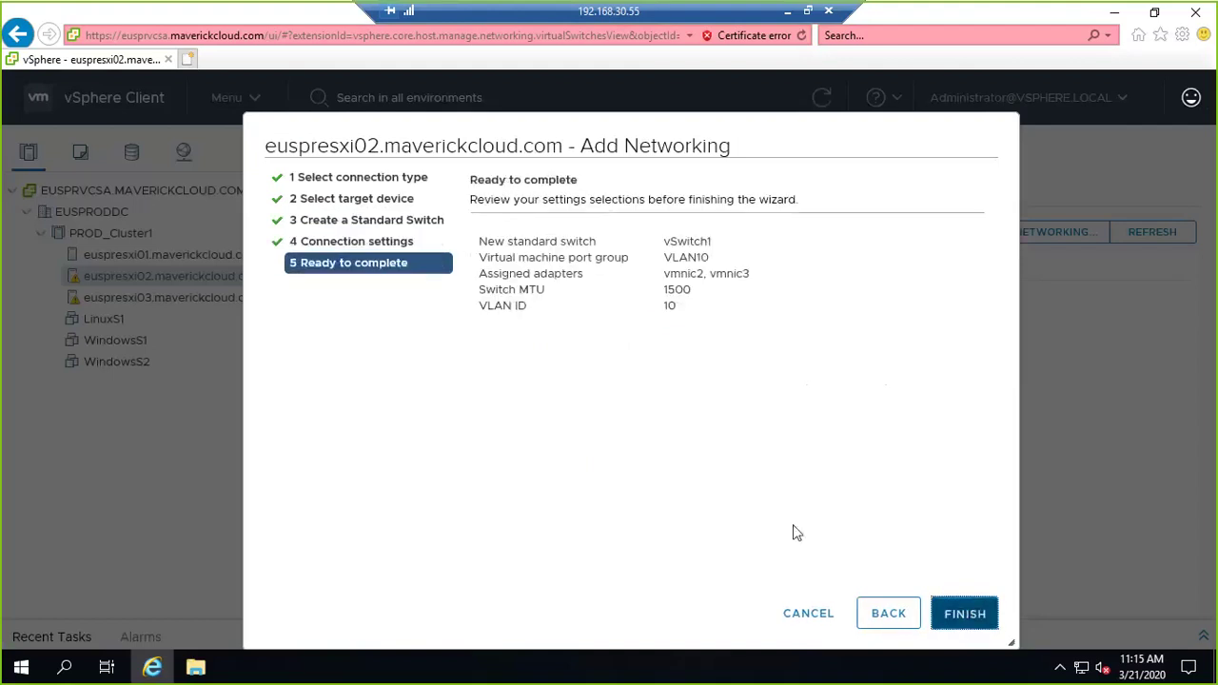
key("Return")
left_click(508, 301)
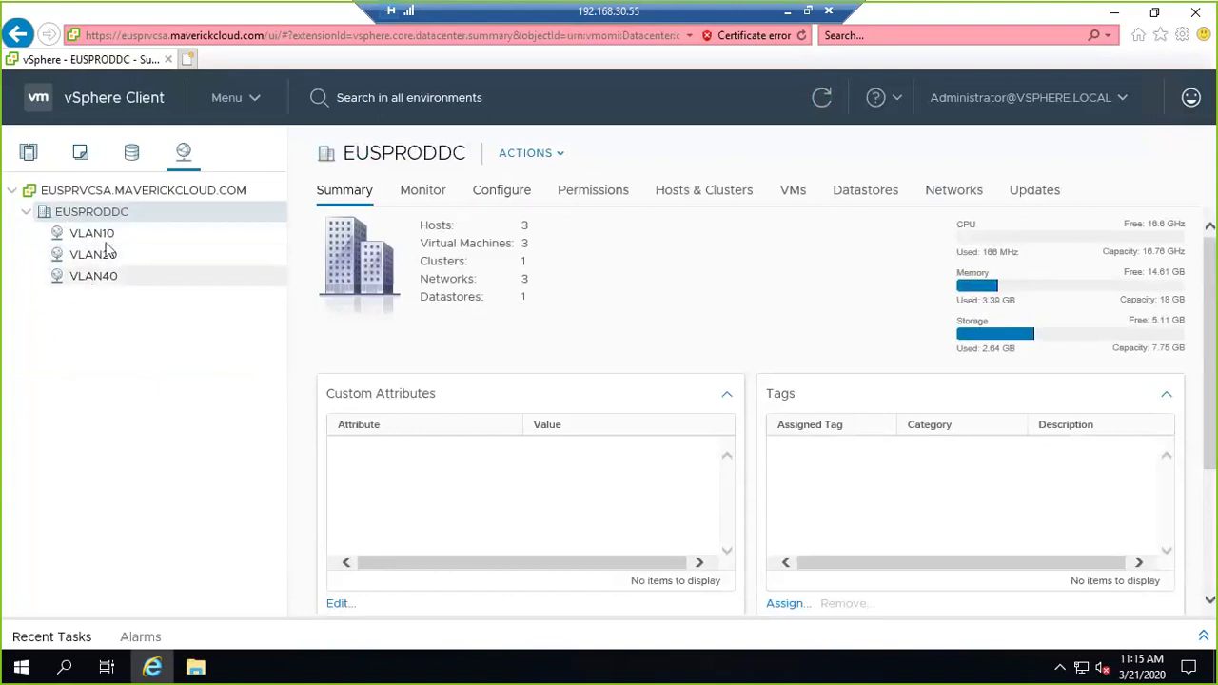
left_click(29, 156)
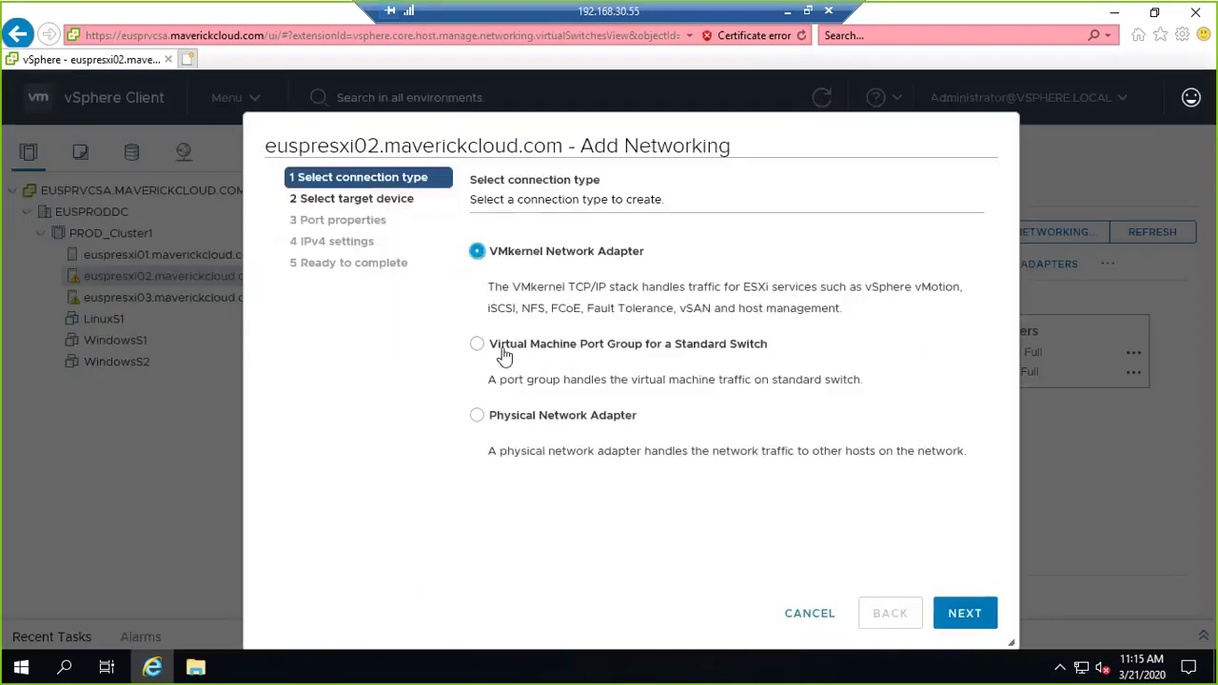
Create a virtual machine port group 'vlan20' with VLAN ID 20 targeting existing vSwitch1.
left_click(476, 344)
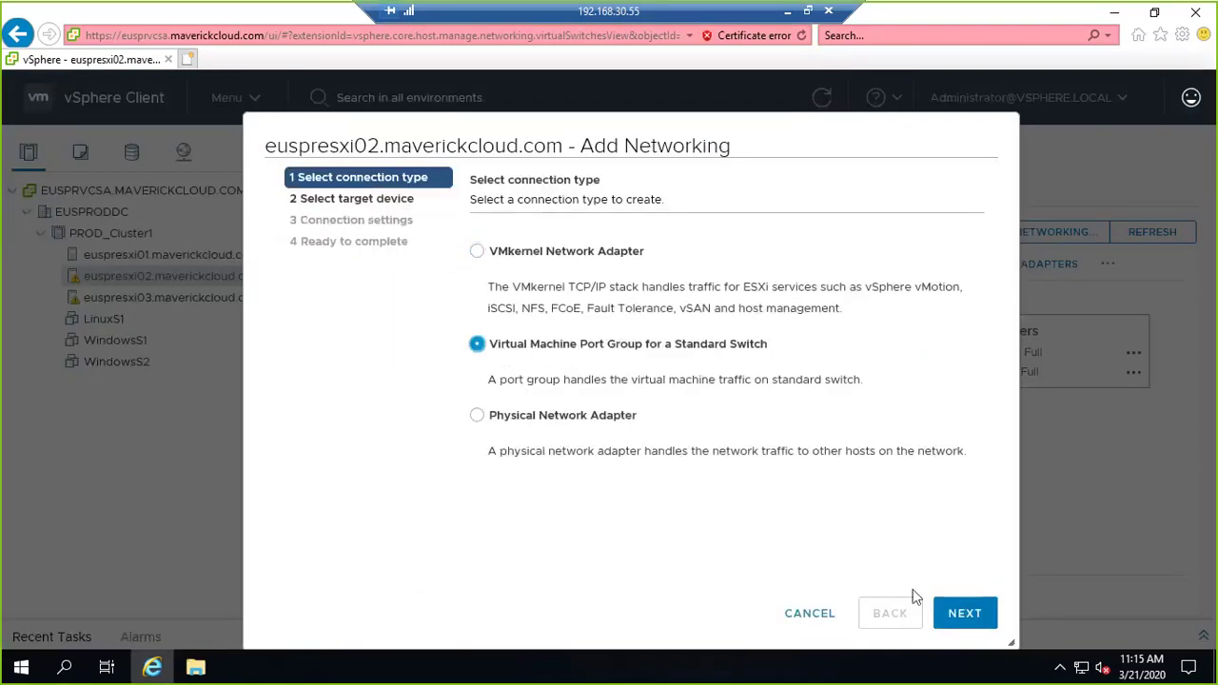
left_click(963, 614)
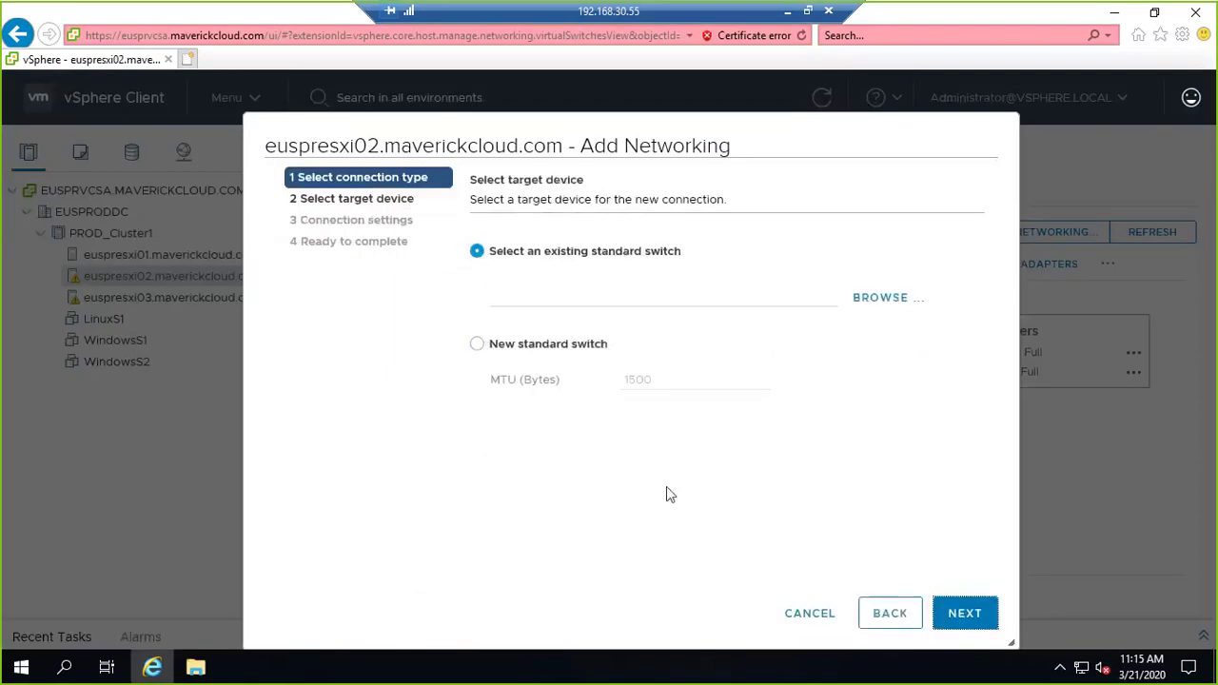
left_click(902, 304)
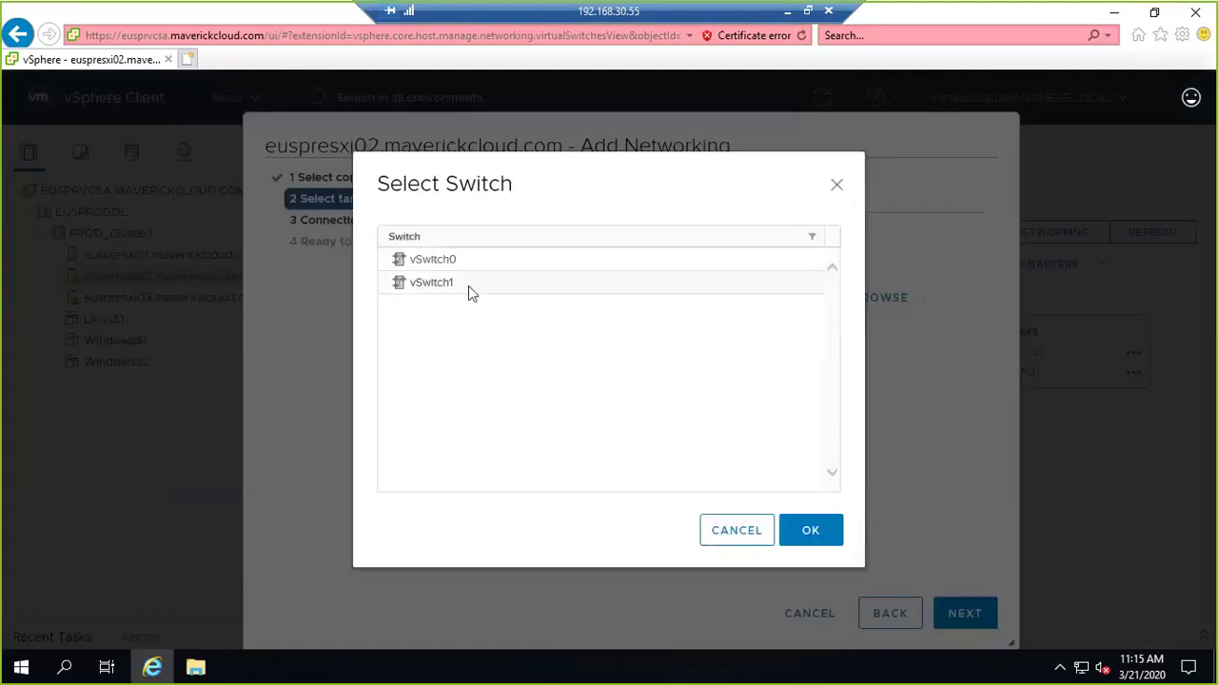
left_click(468, 285)
left_click(827, 533)
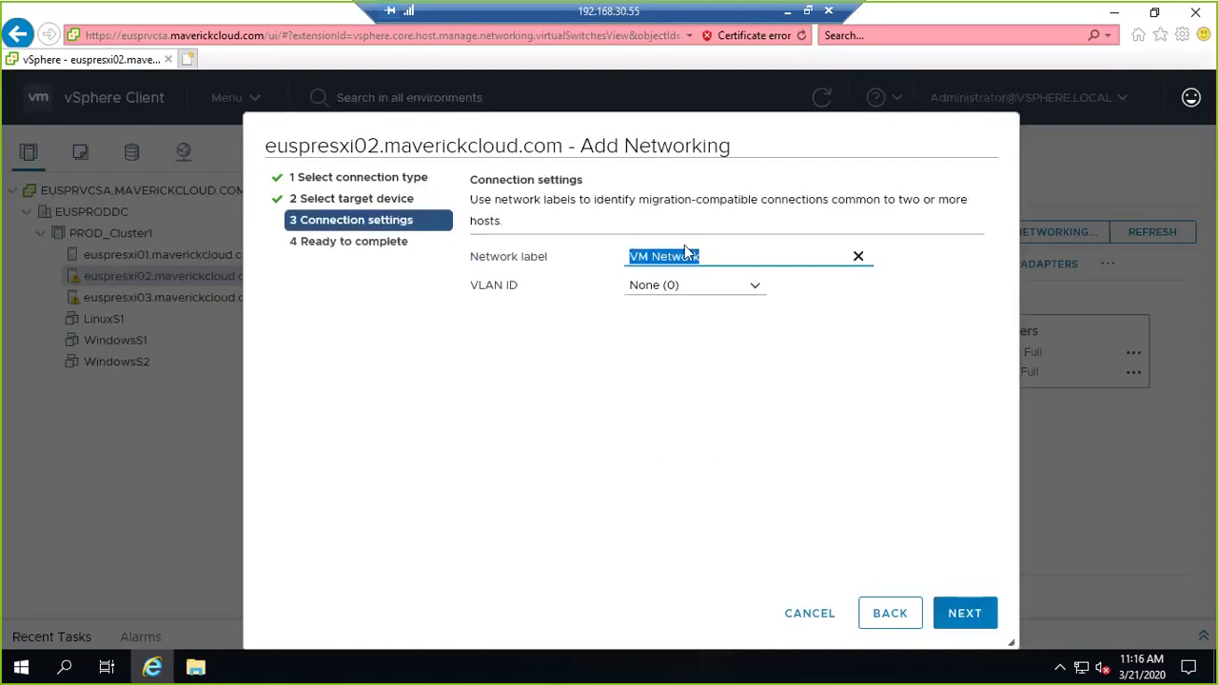
type("vlan20")
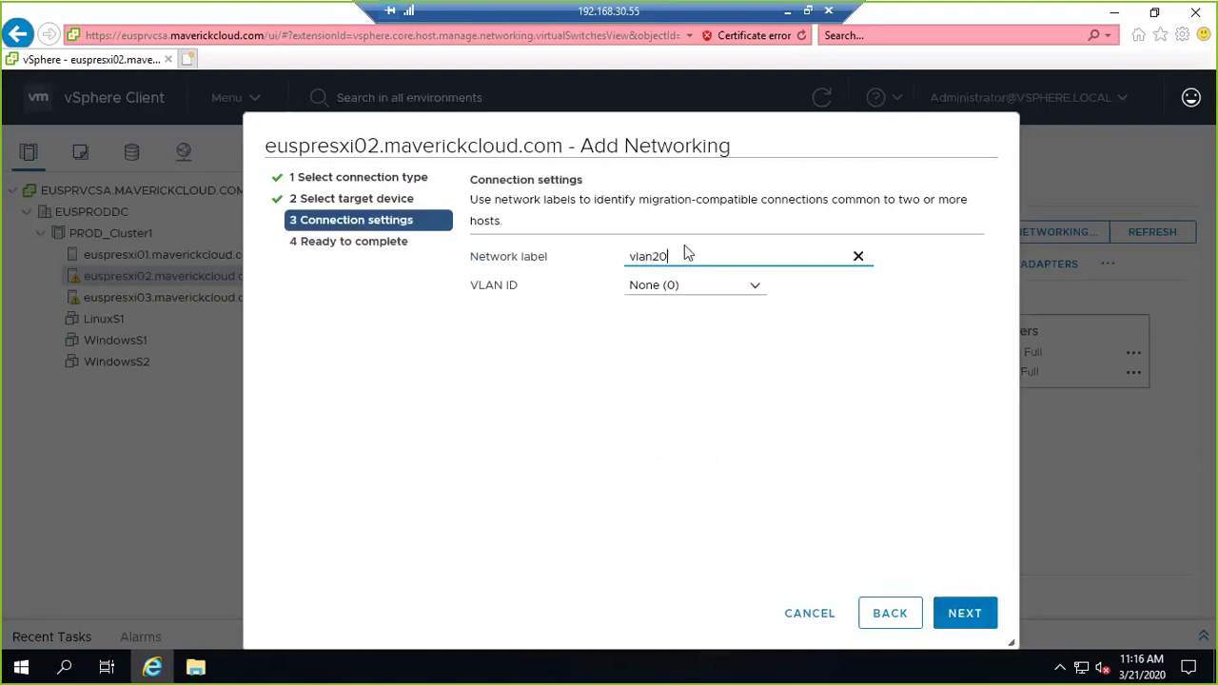
key("Tab")
type("20")
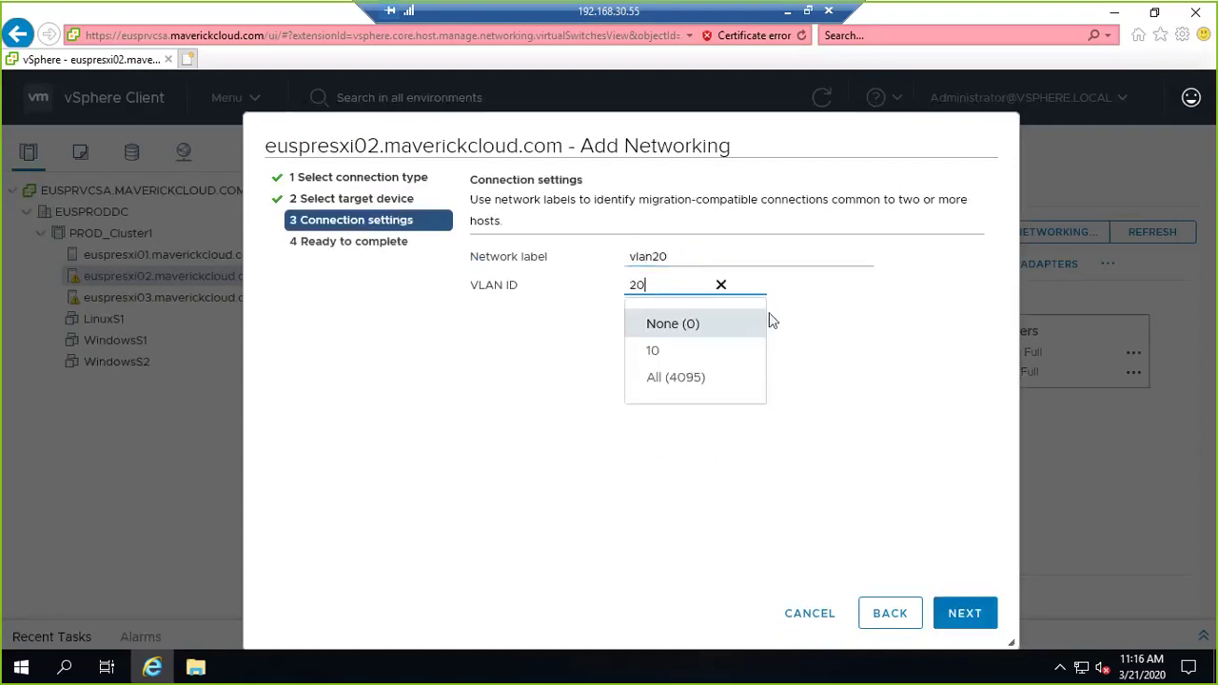
left_click(965, 612)
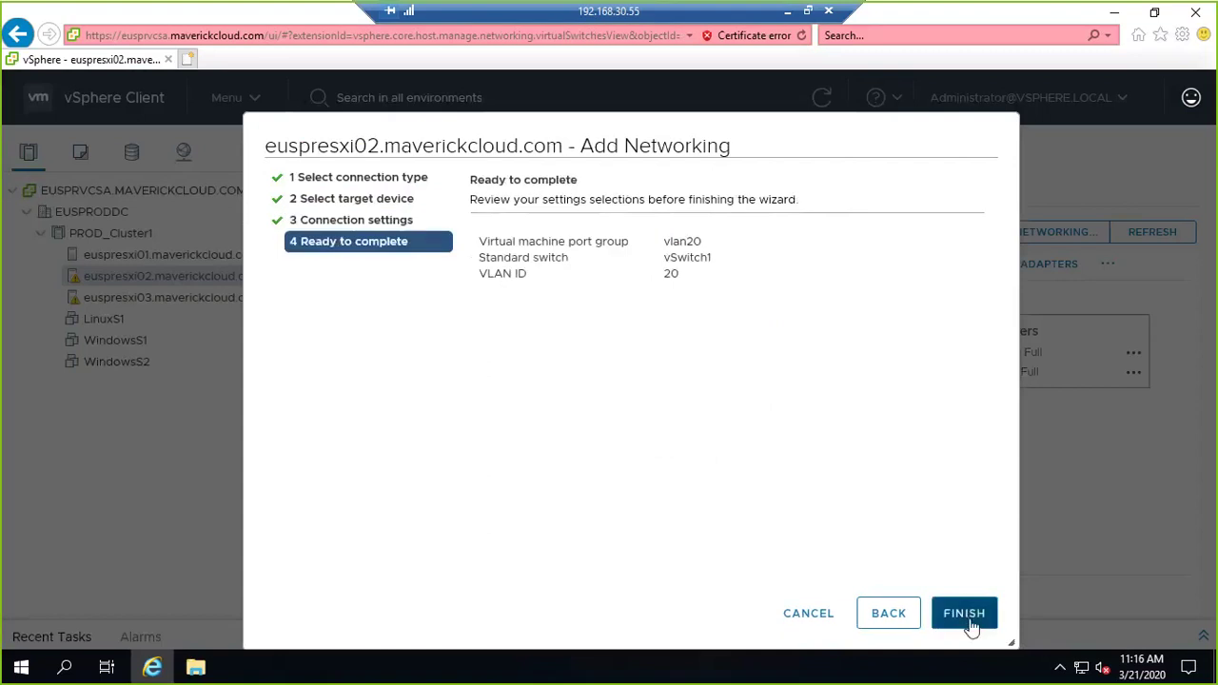
key("Return")
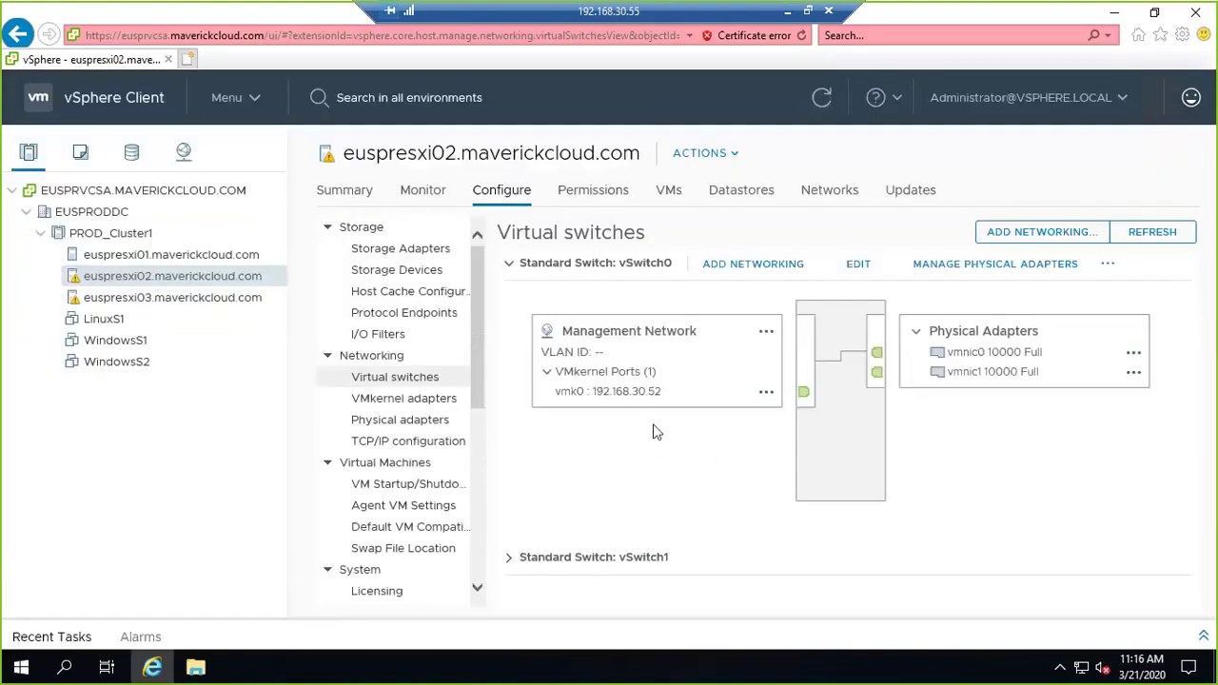
Confirm vSwitch1 carries VLAN10 and vlan20 over vmnic2/vmnic3, then open vlan20's options menu.
left_click(509, 264)
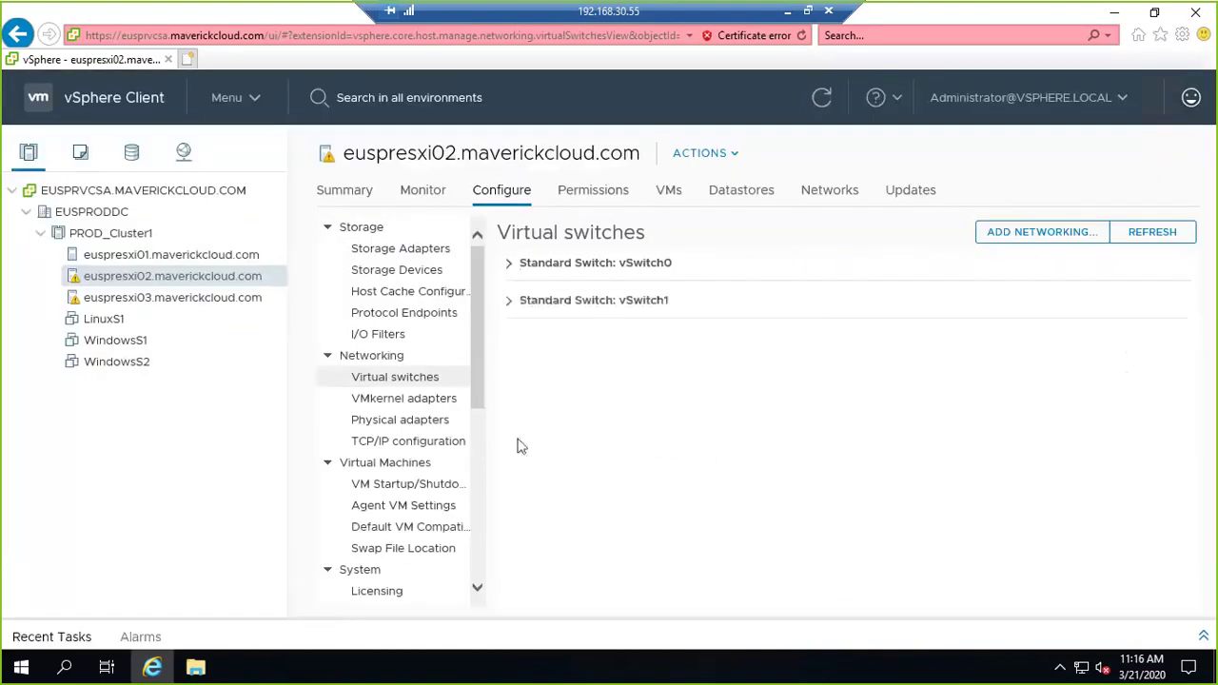
left_click(509, 301)
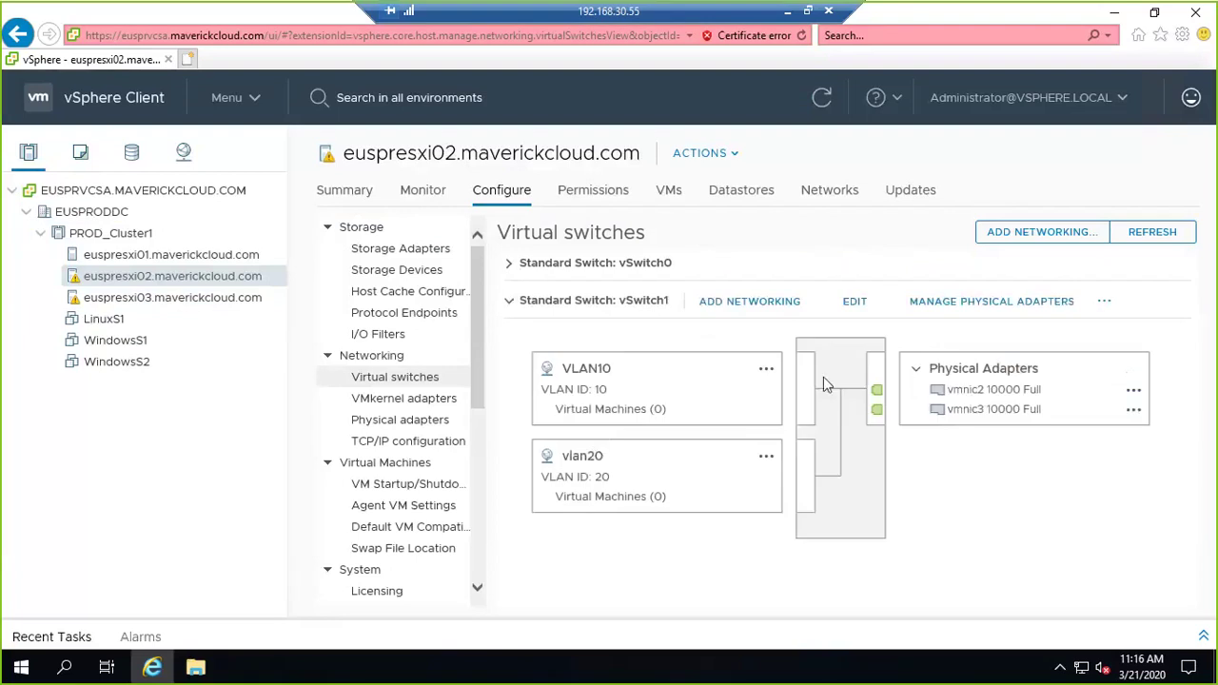
left_click(183, 154)
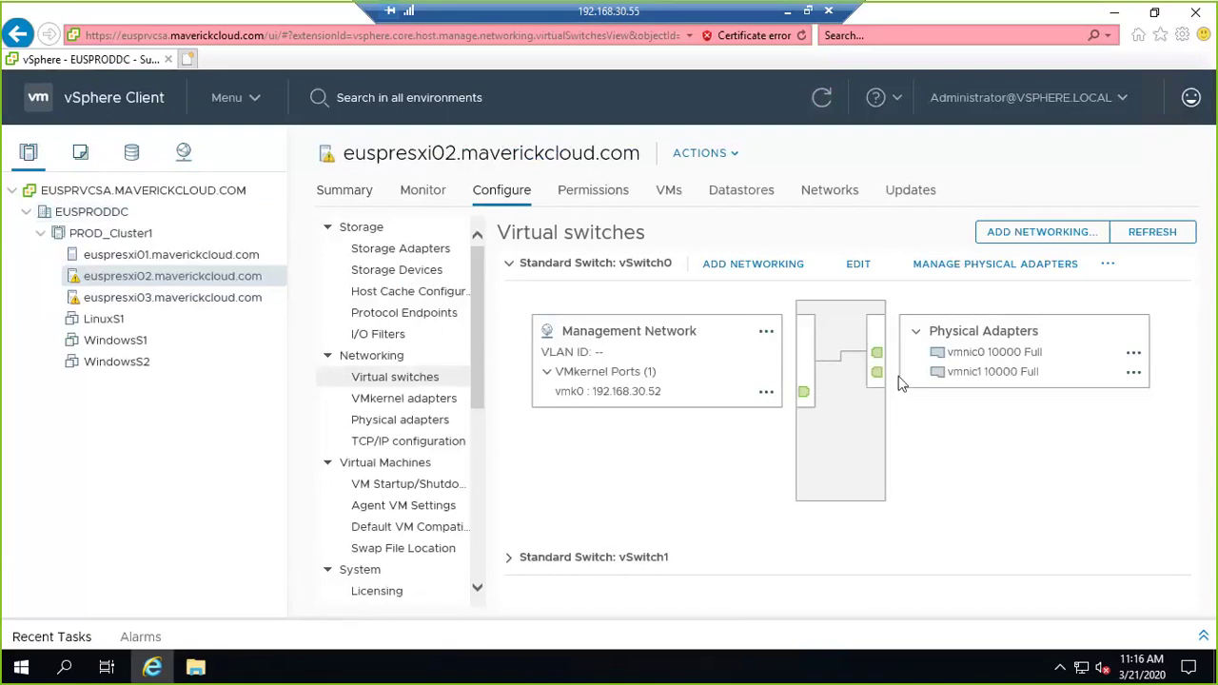
left_click(510, 264)
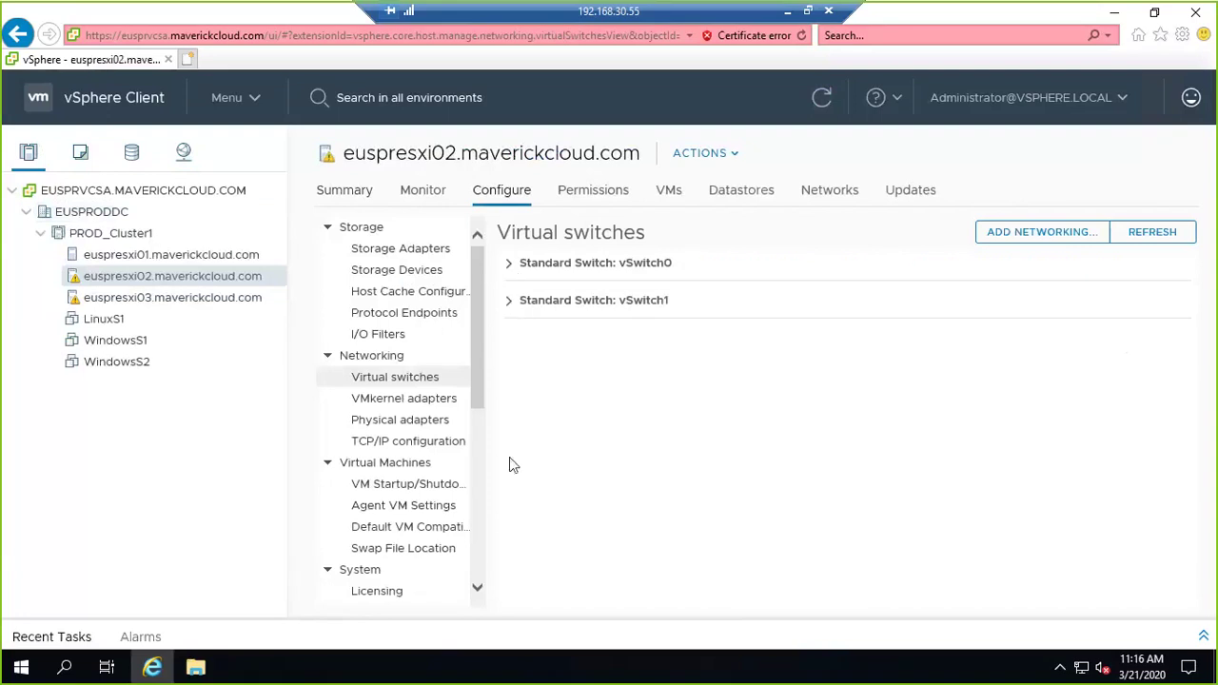
left_click(516, 310)
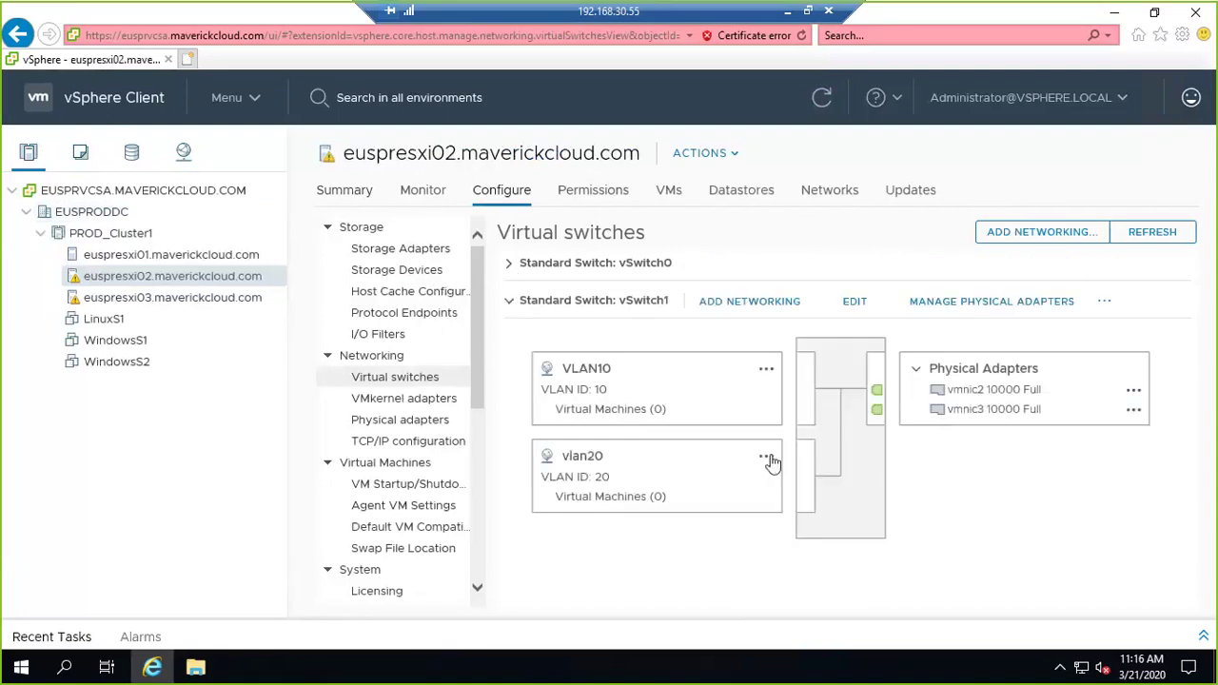
left_click(767, 458)
Change the vlan20 network label to VLAN20 and verify it in the network list and on vSwitch1.
left_click(800, 499)
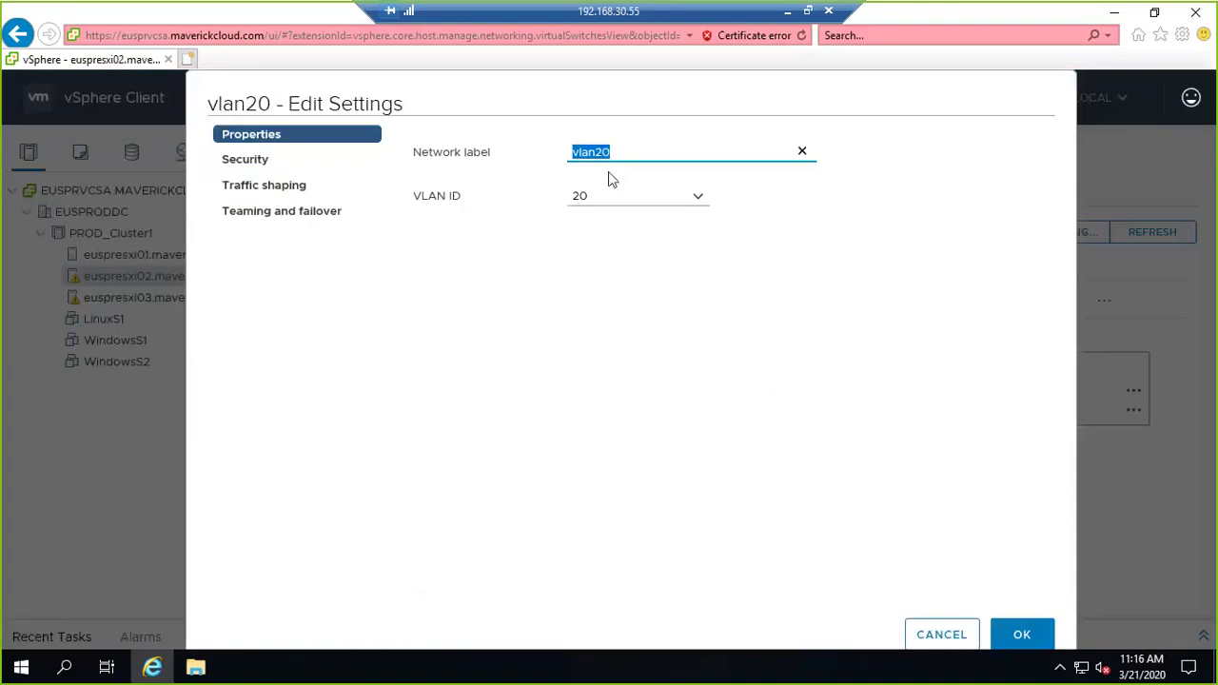
type("VLAN20")
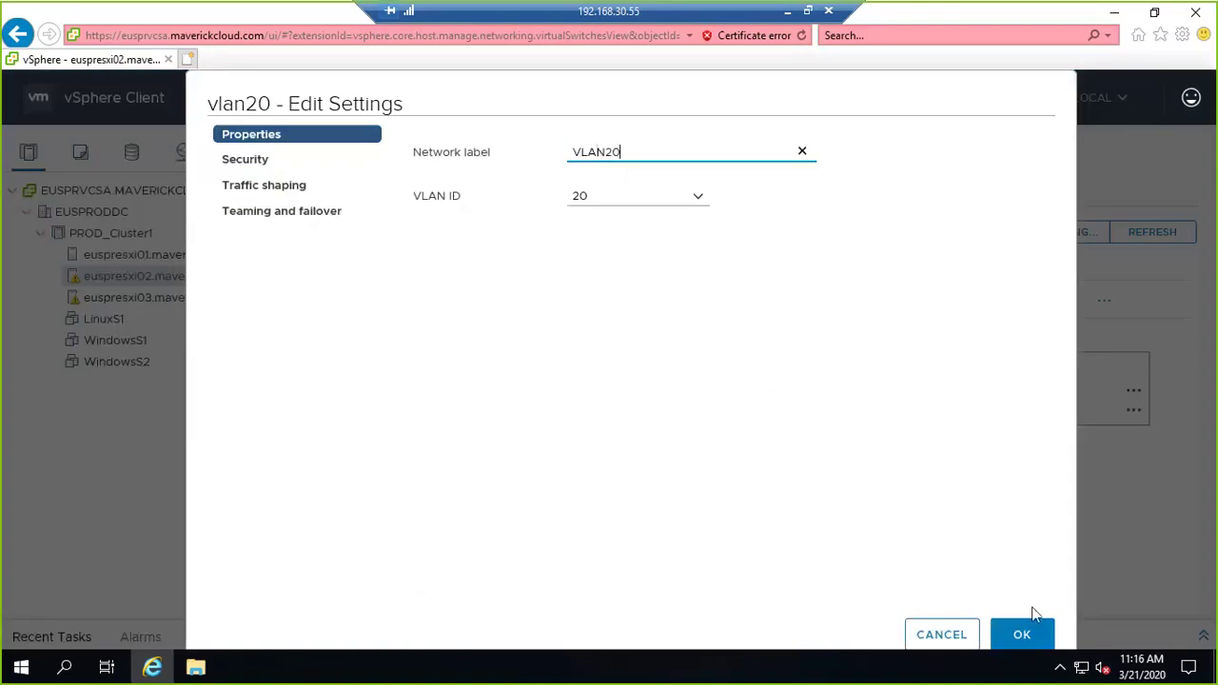
left_click(1022, 634)
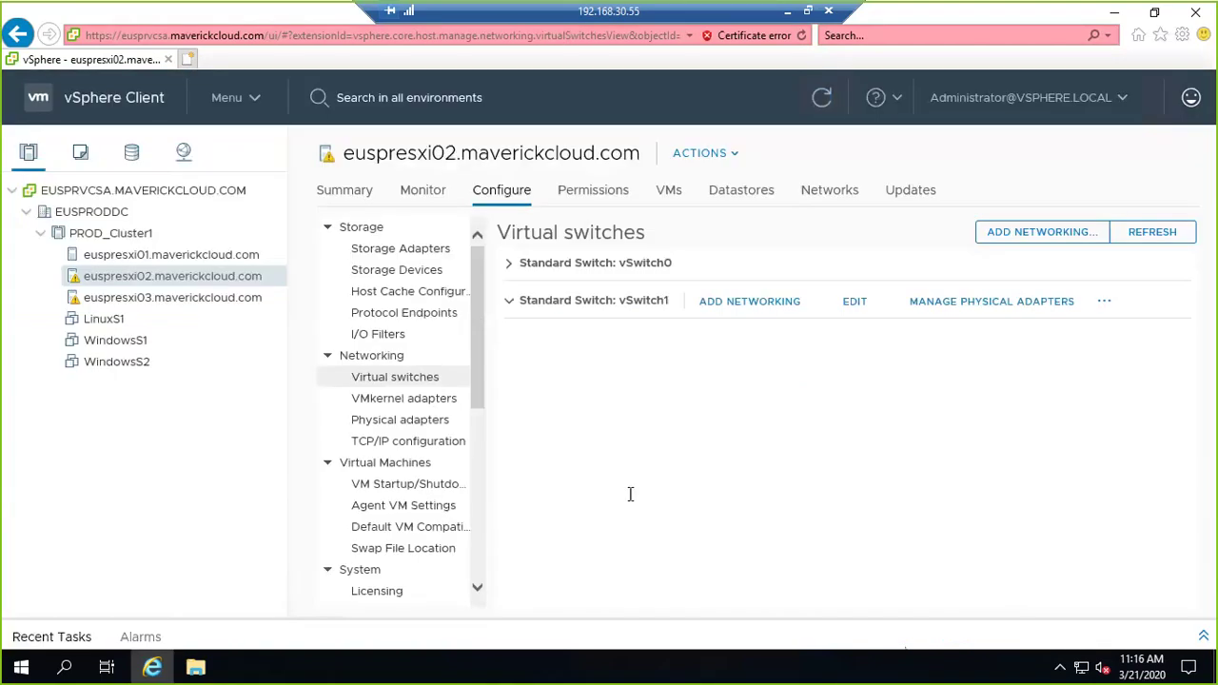
left_click(184, 156)
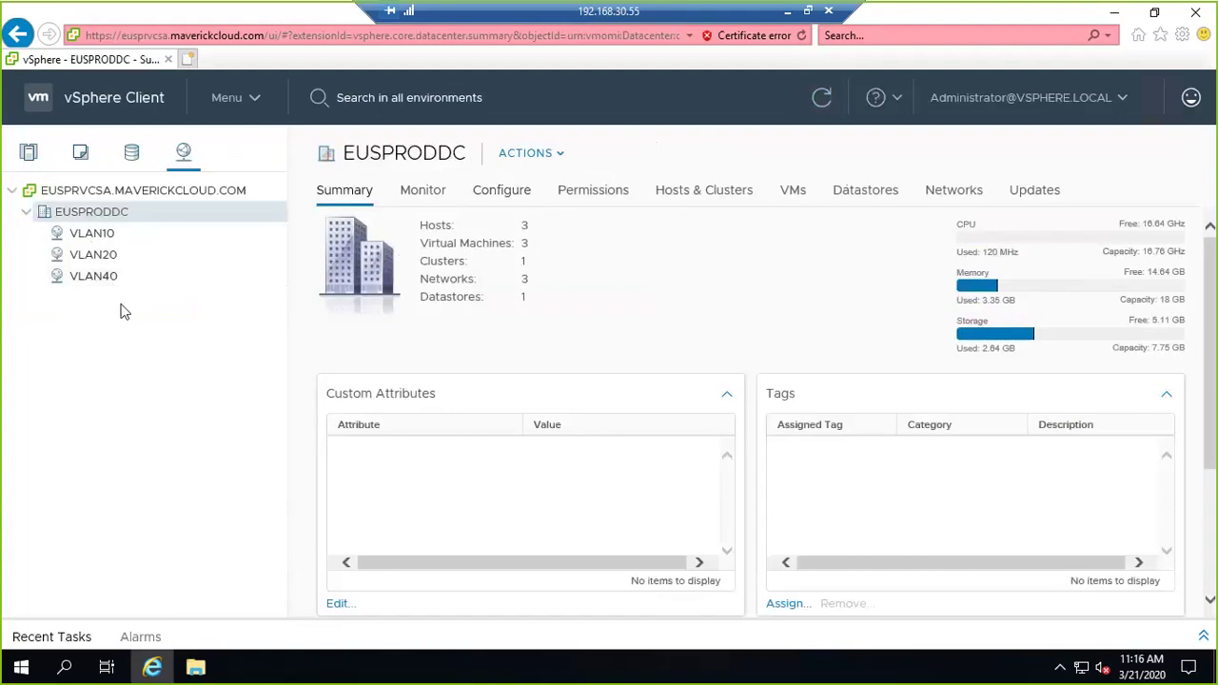
left_click(44, 154)
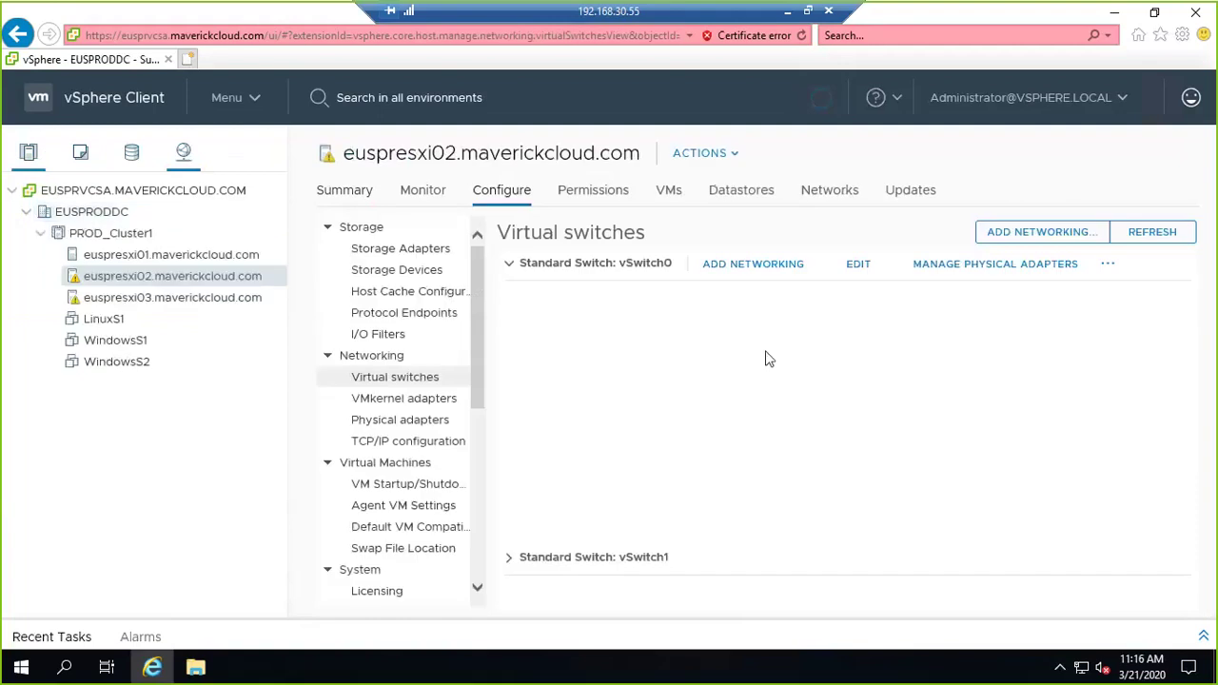
left_click(509, 262)
left_click(511, 301)
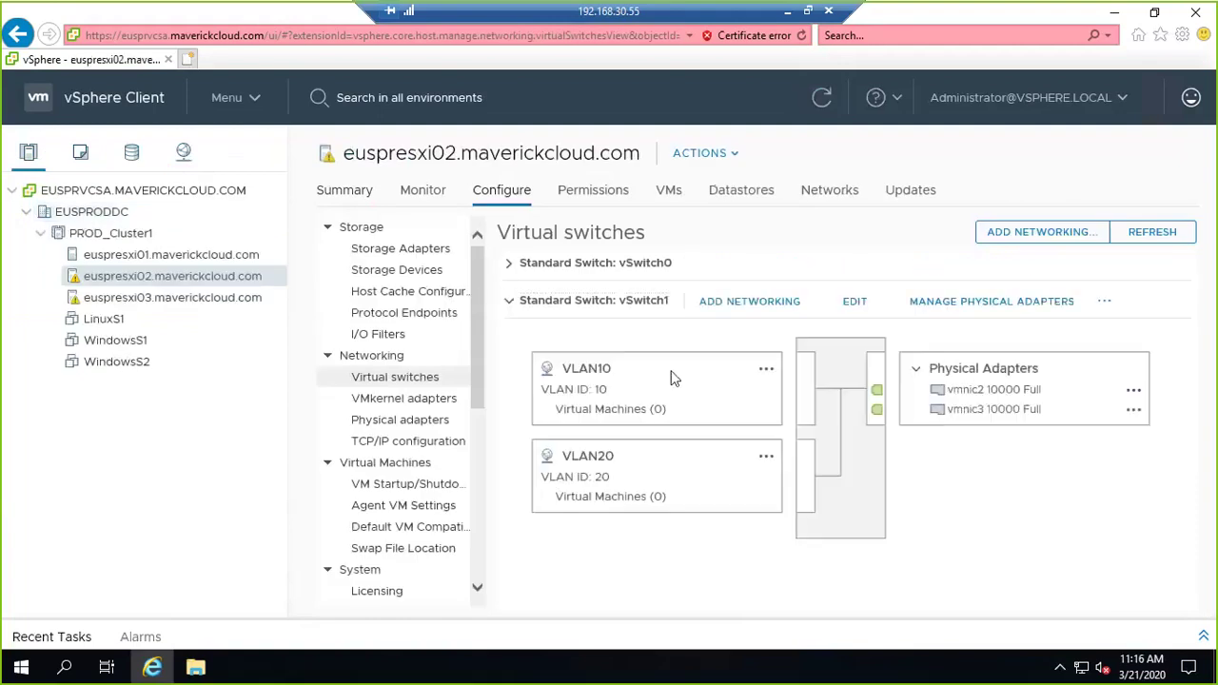
Add a virtual machine port group 'VLAN40' with VLAN ID 40 on vSwitch1.
left_click(1062, 240)
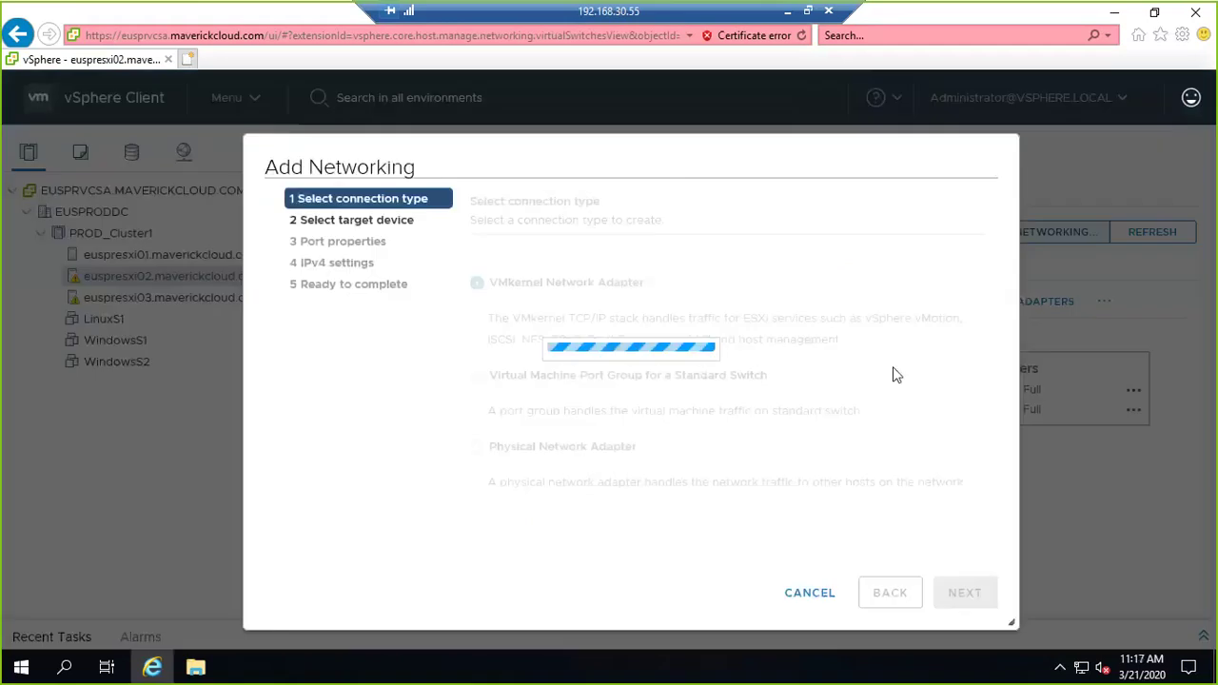
left_click(600, 346)
left_click(964, 613)
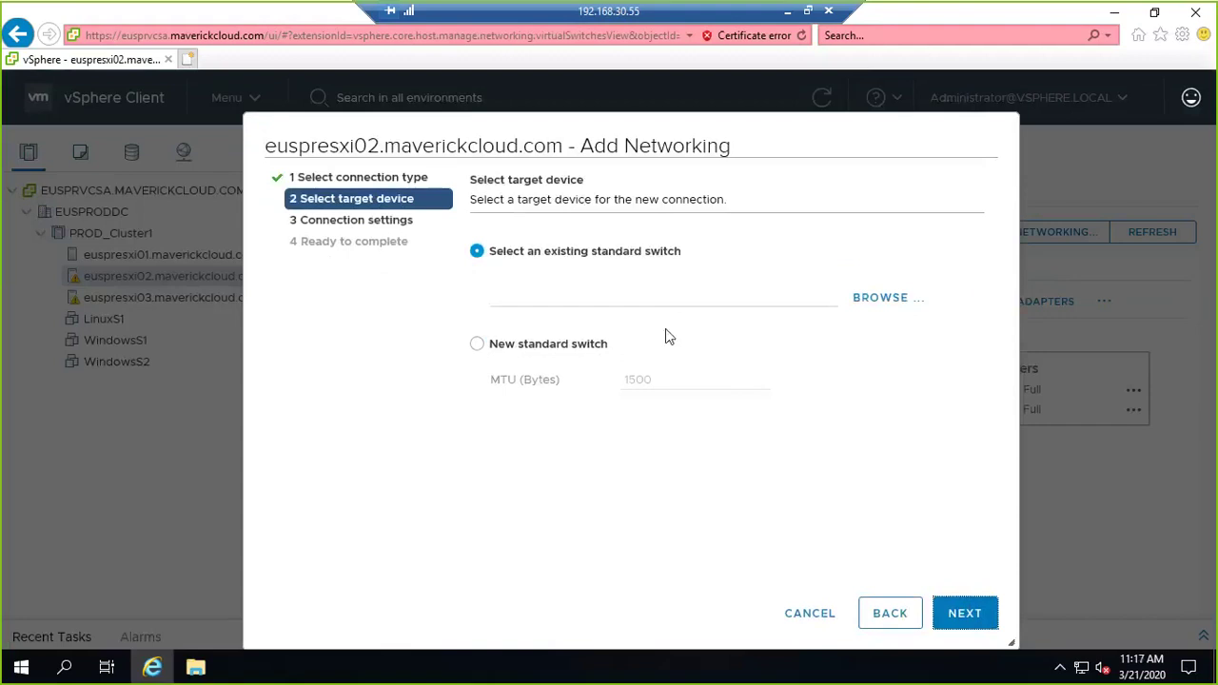
left_click(902, 304)
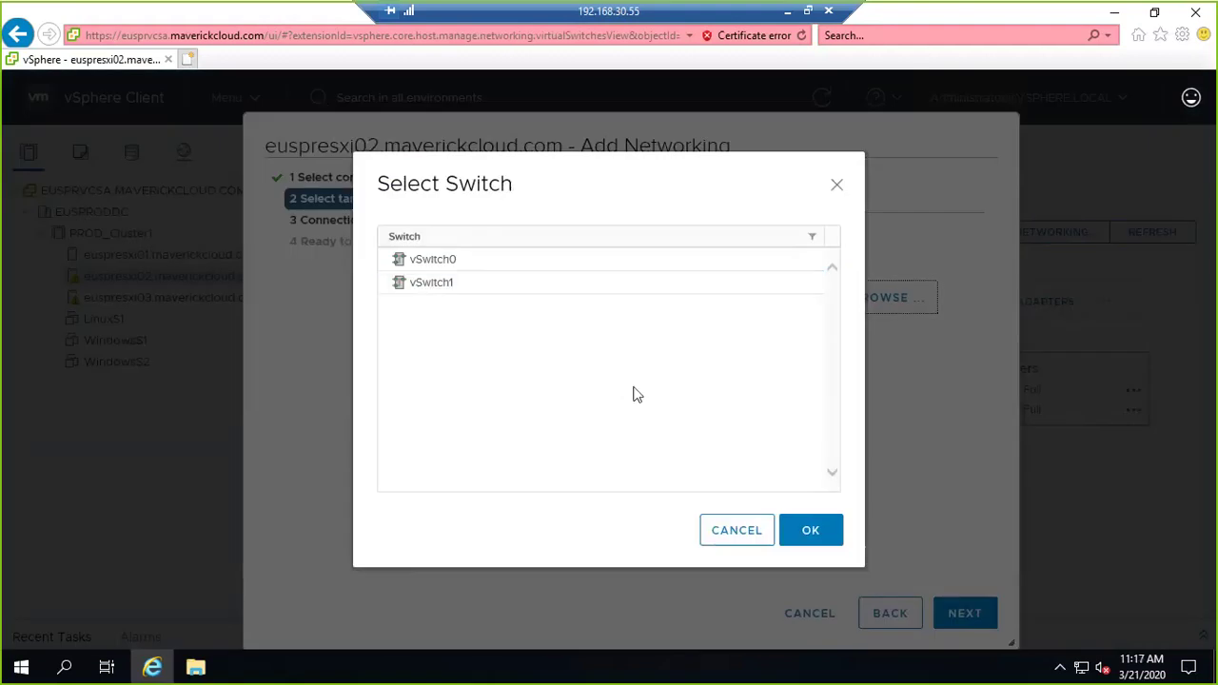
left_click(449, 285)
left_click(810, 544)
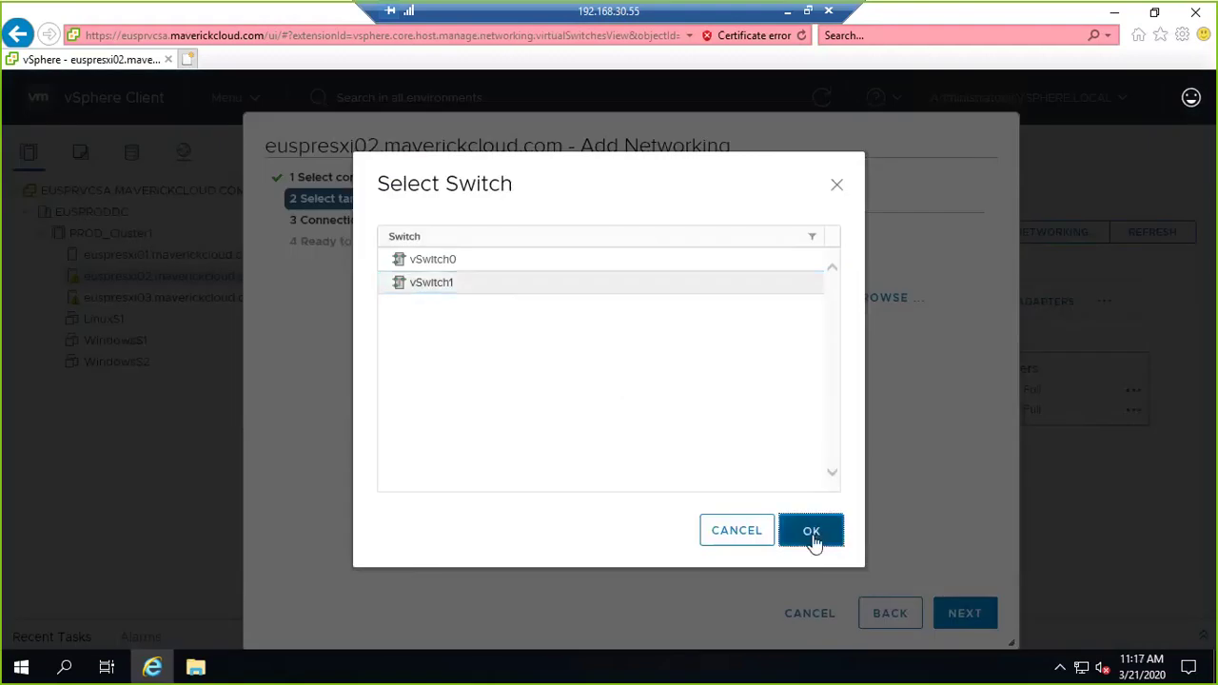
left_click(972, 618)
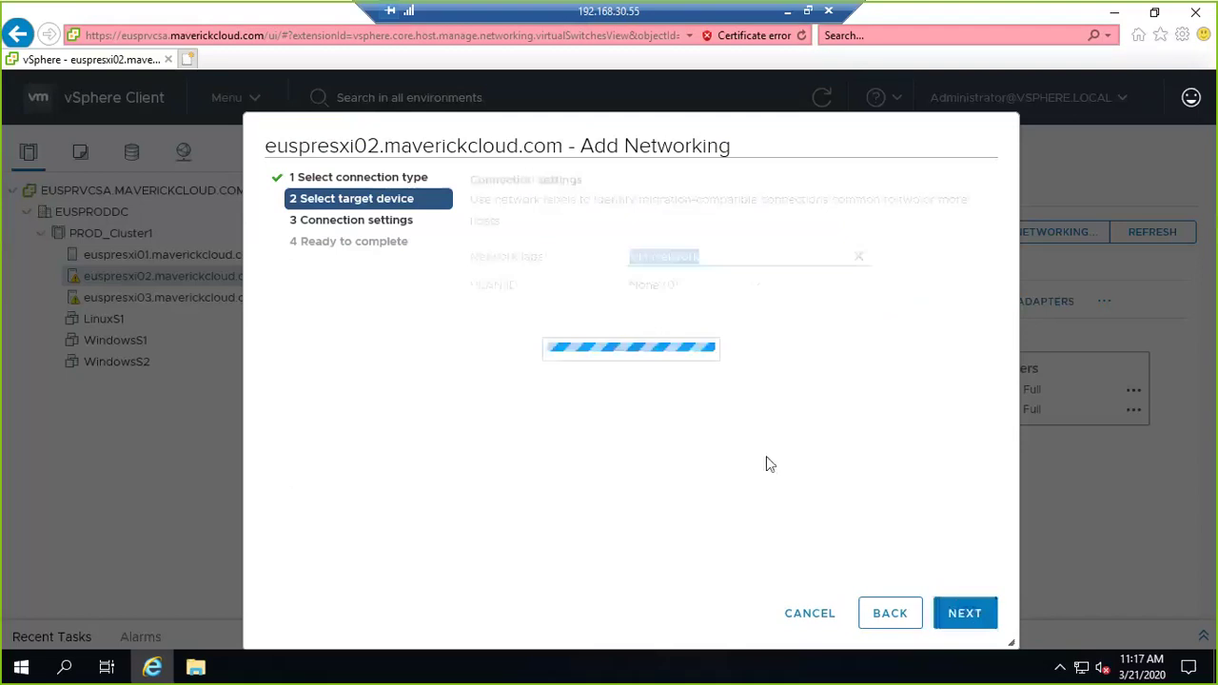
type("VLAN40")
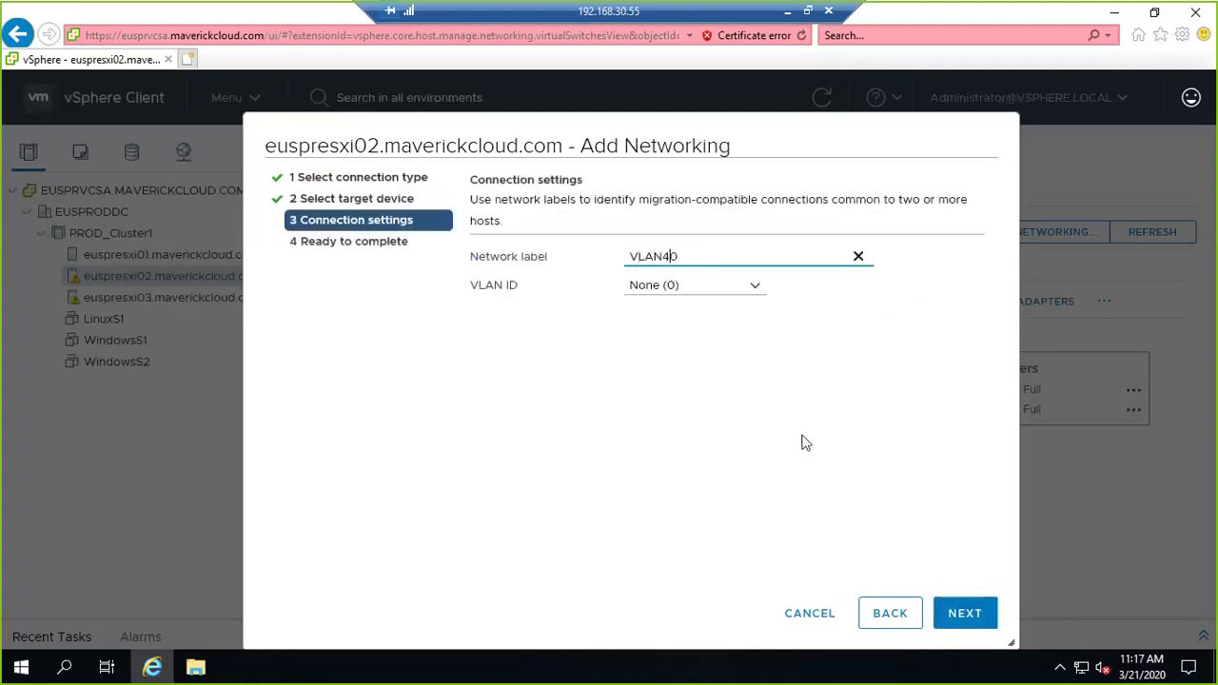
key("Tab")
type("40")
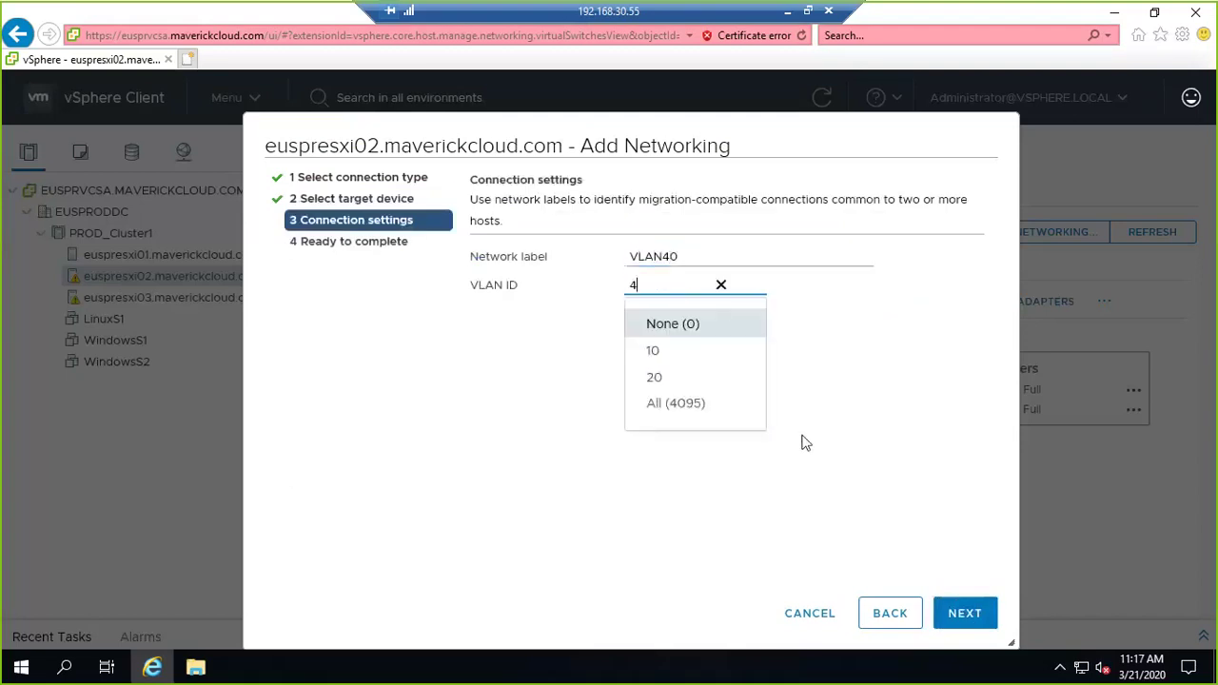
left_click(968, 615)
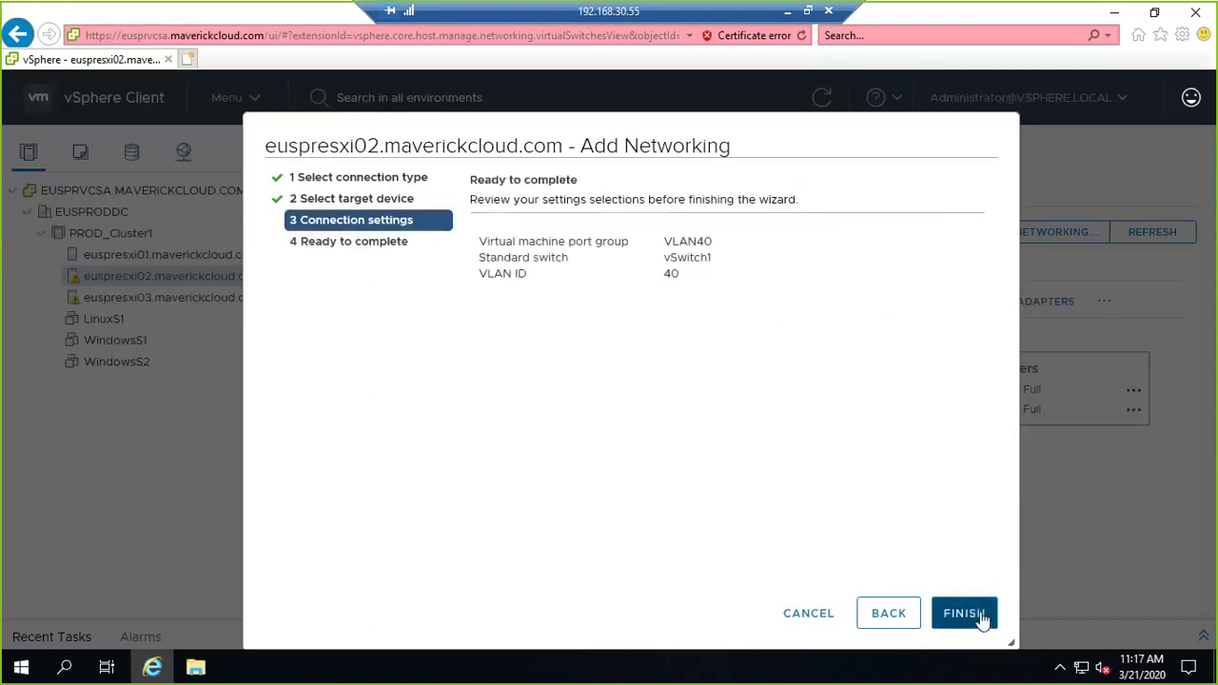
left_click(965, 614)
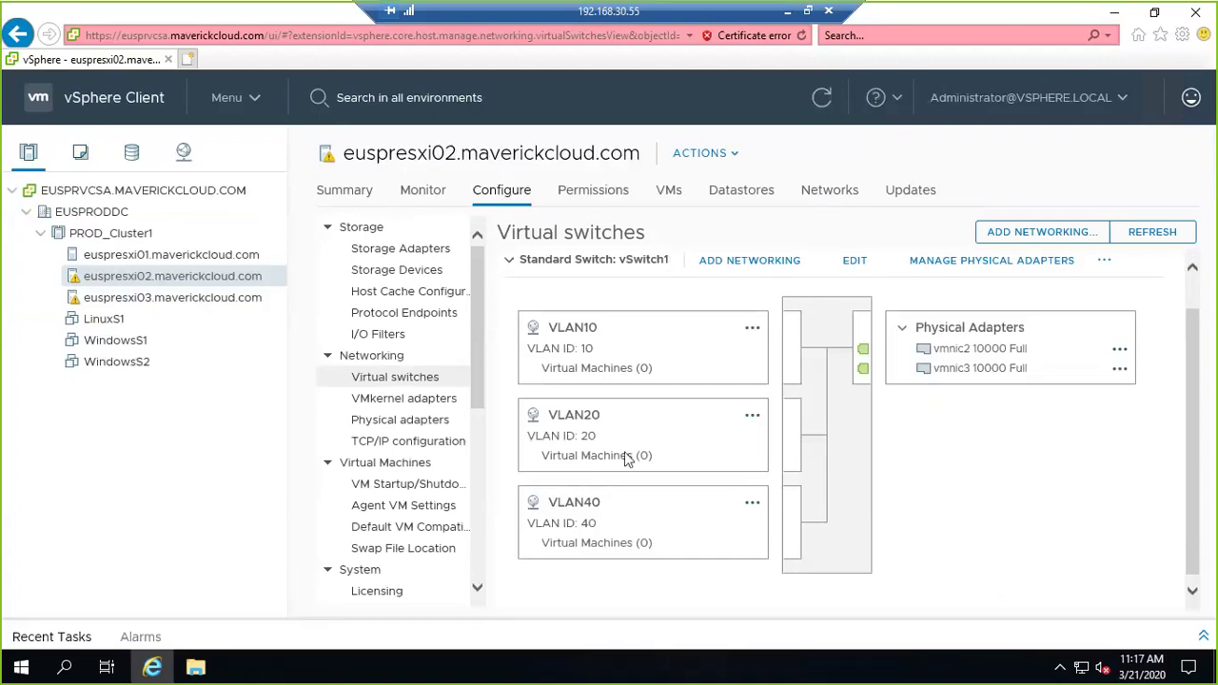
On euspresxi03, add vmnic1 to vSwitch0 as an active uplink beside vmnic0.
left_click(231, 280)
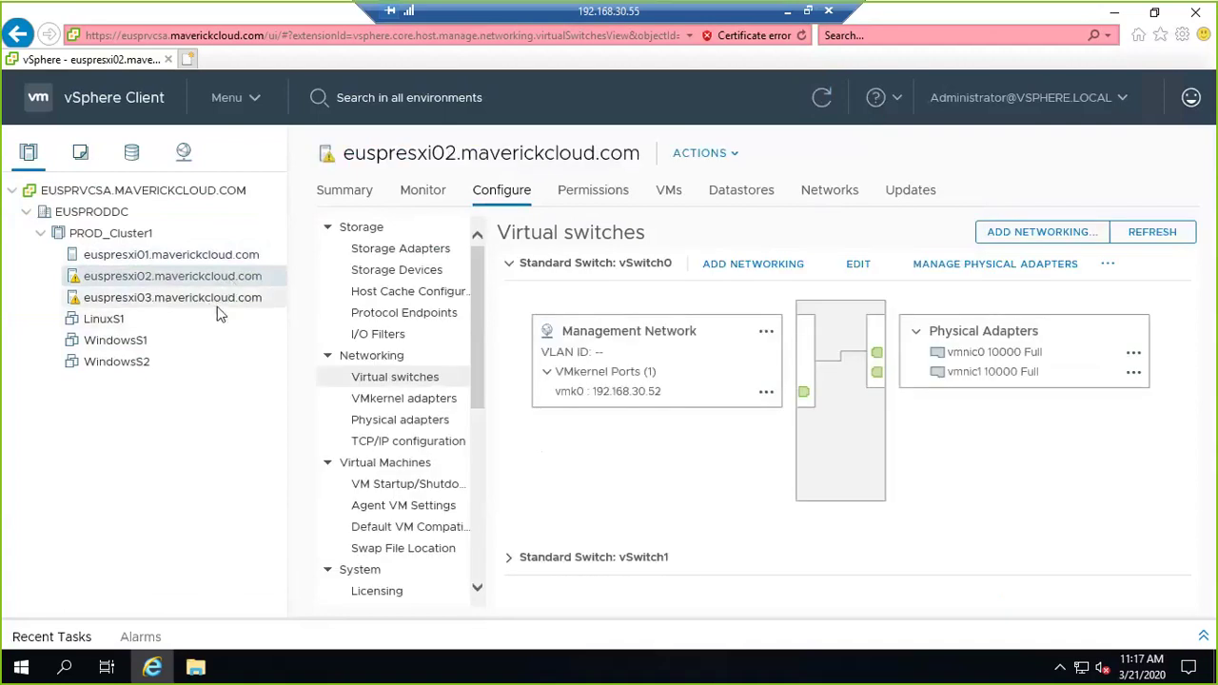
left_click(219, 302)
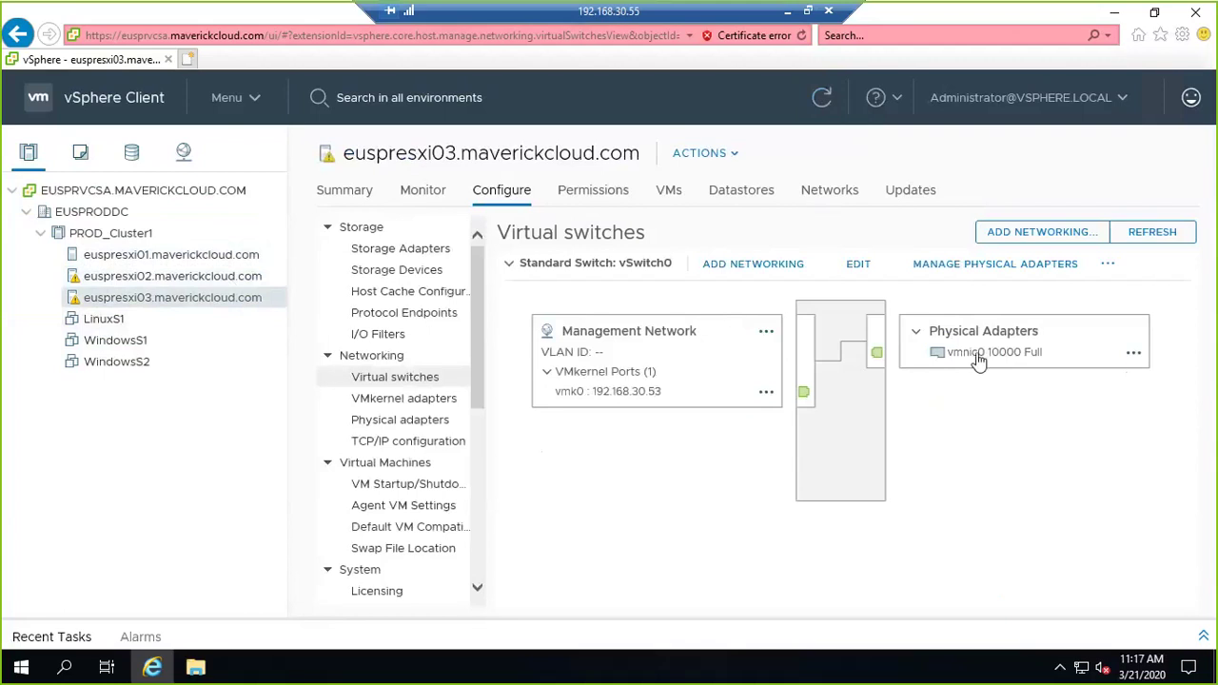
left_click(989, 266)
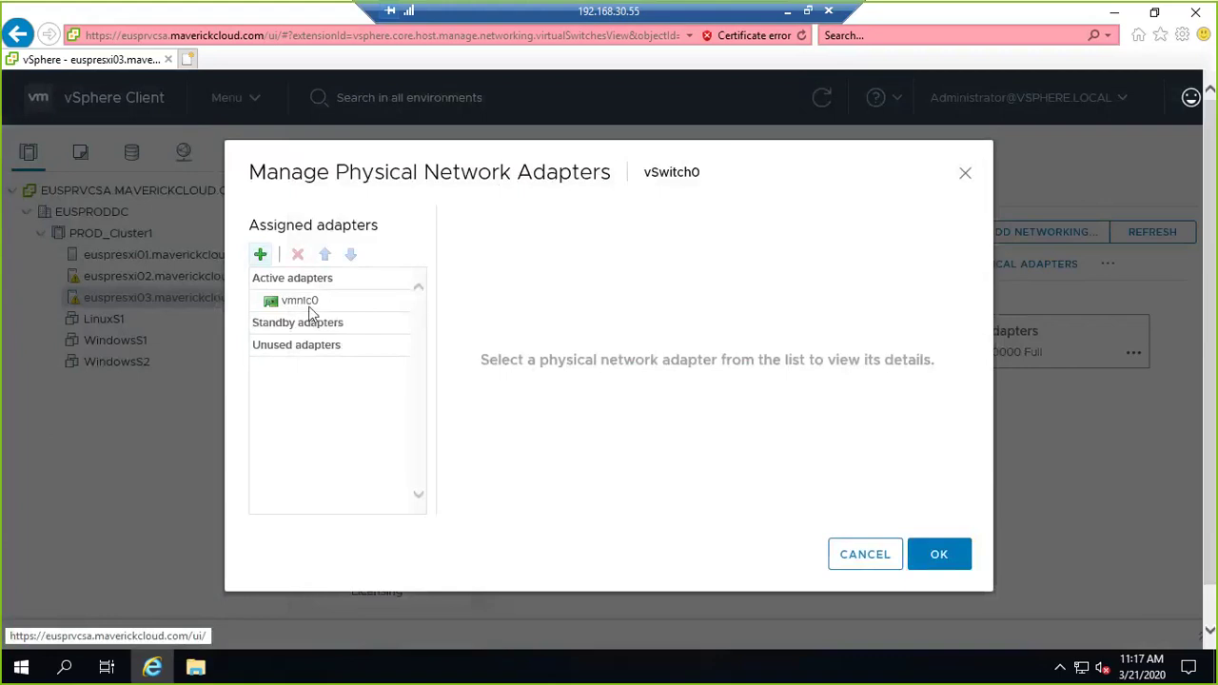
left_click(259, 254)
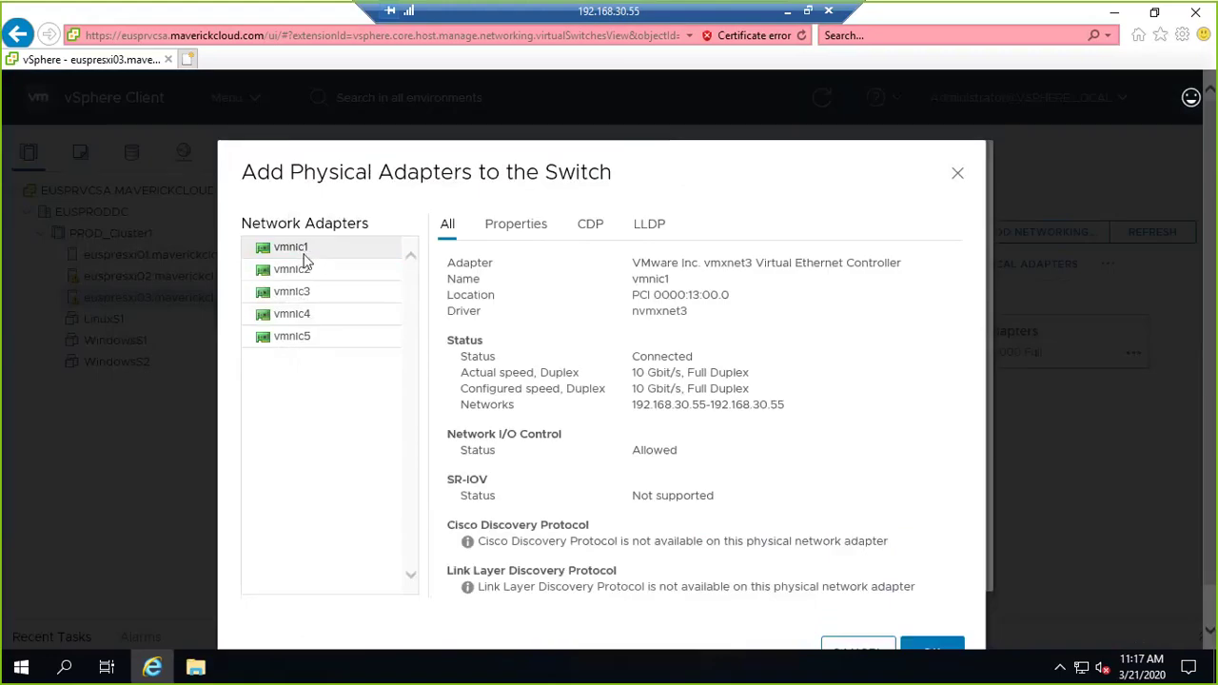
left_click(938, 649)
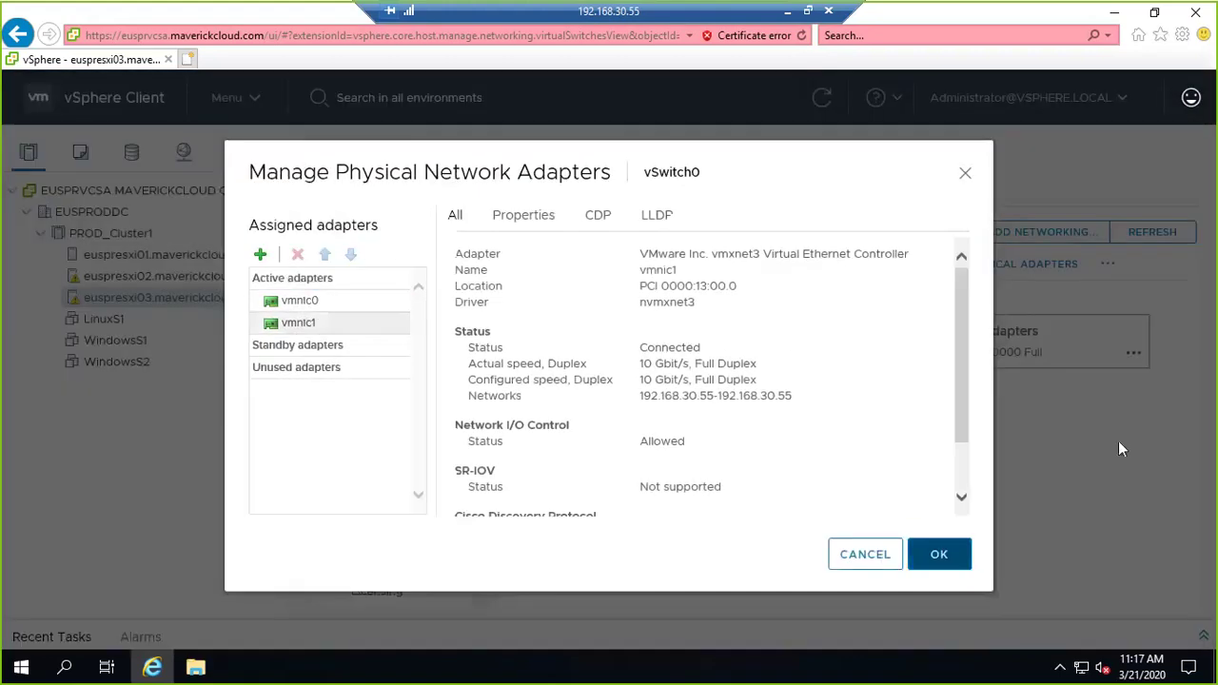
left_click(936, 554)
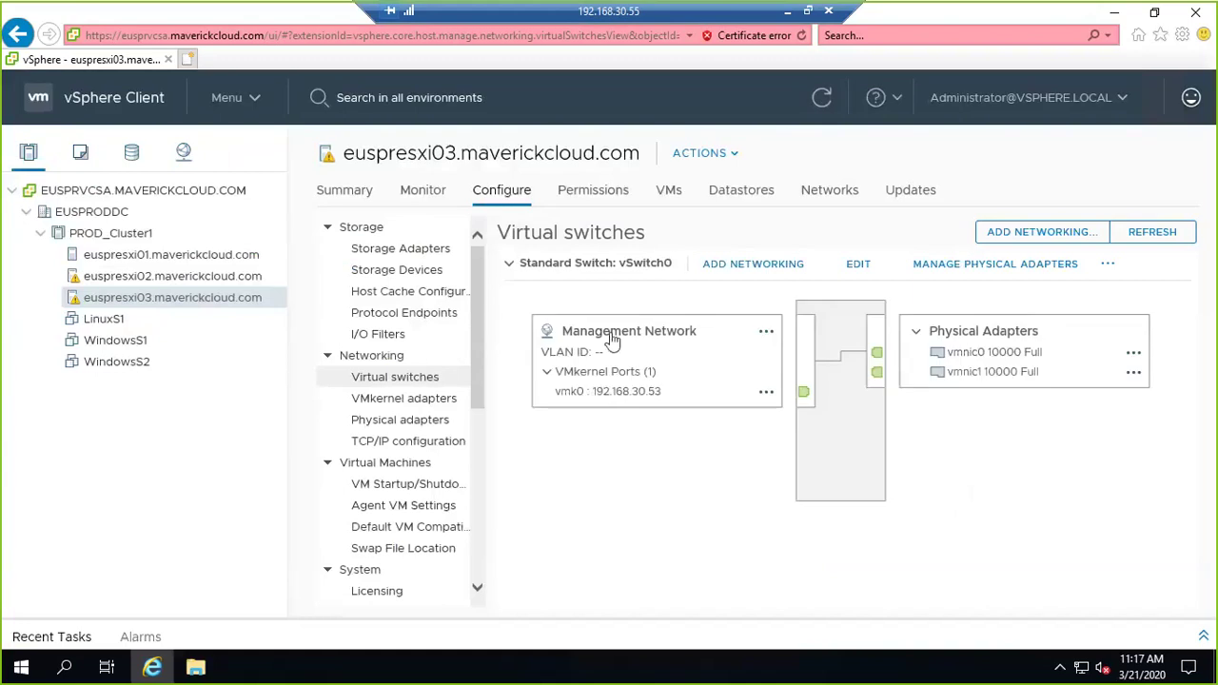
Start a VM port group on a new standard switch with uplinks vmnic2 and vmnic3.
left_click(1067, 234)
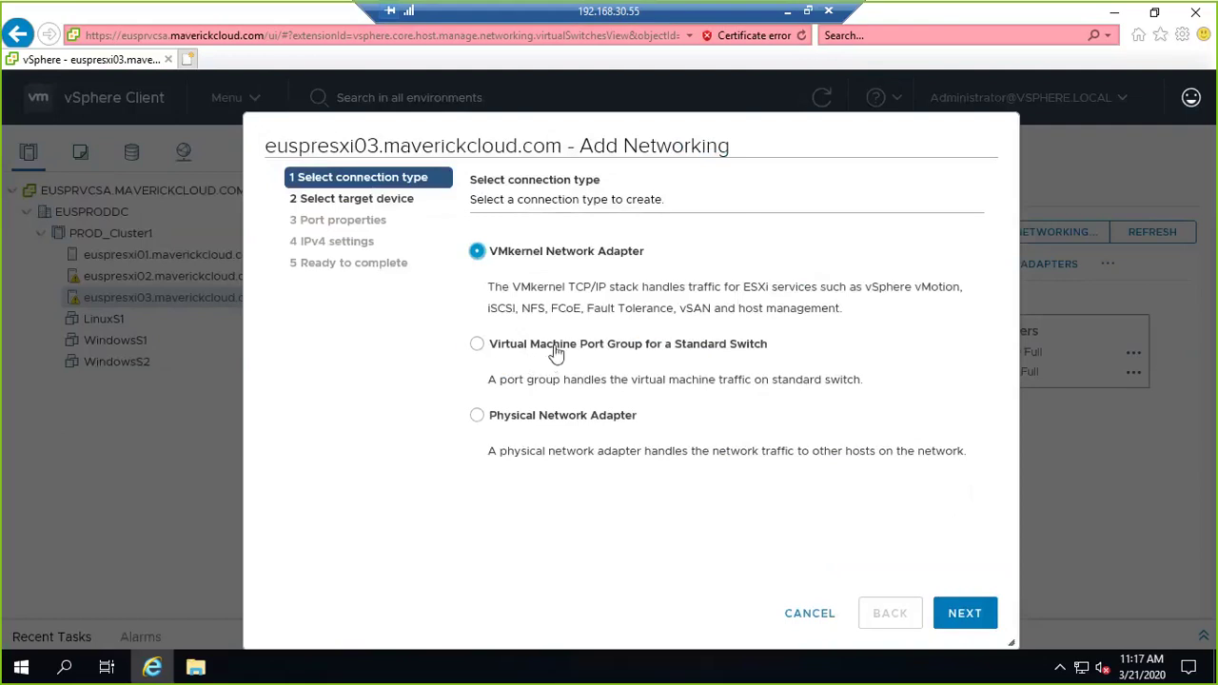
left_click(555, 345)
left_click(965, 612)
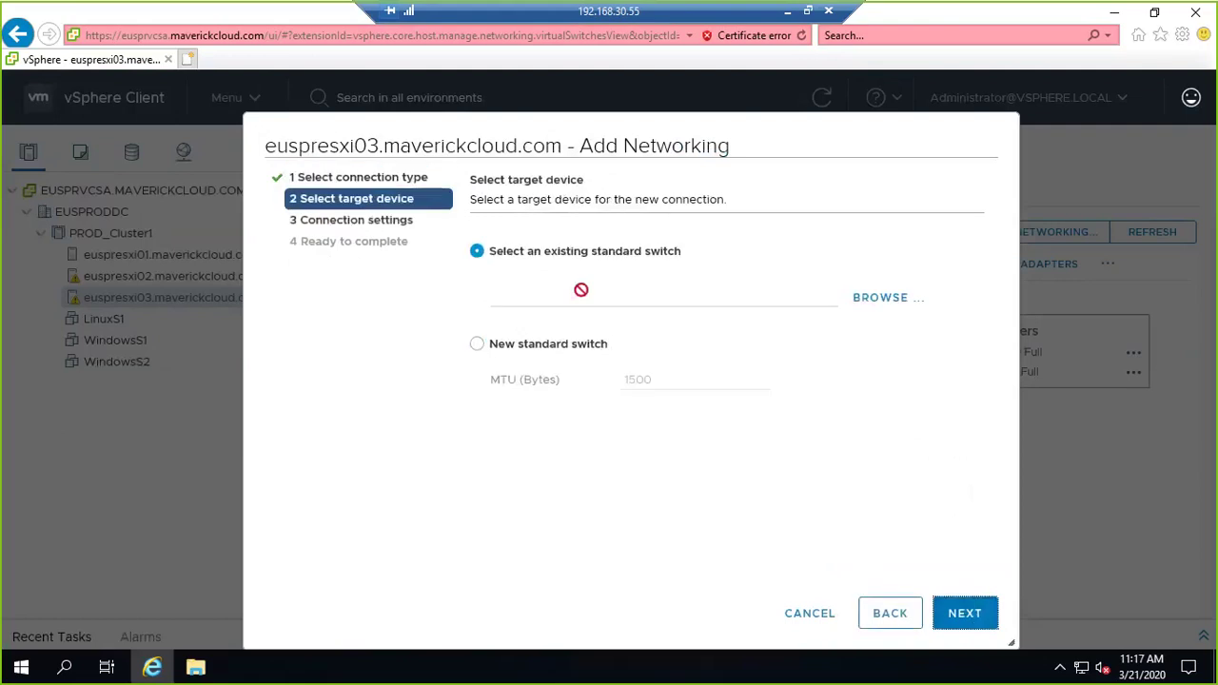
left_click(571, 346)
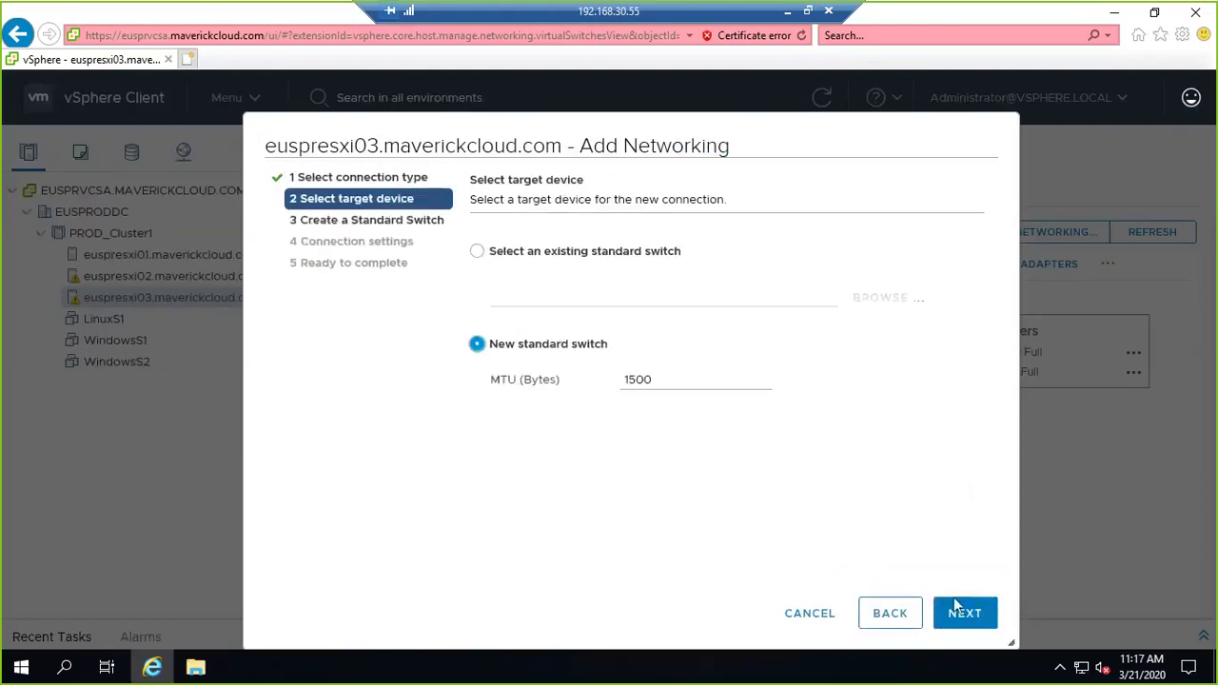
left_click(964, 612)
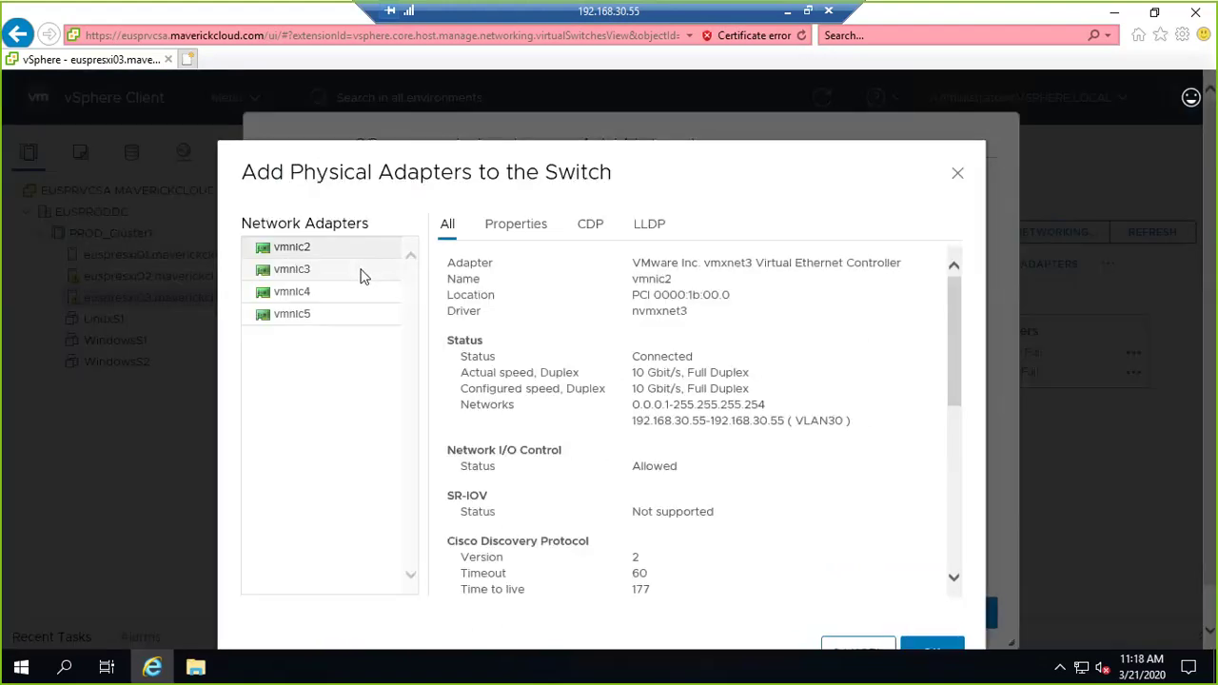
left_click(358, 274)
left_click(932, 649)
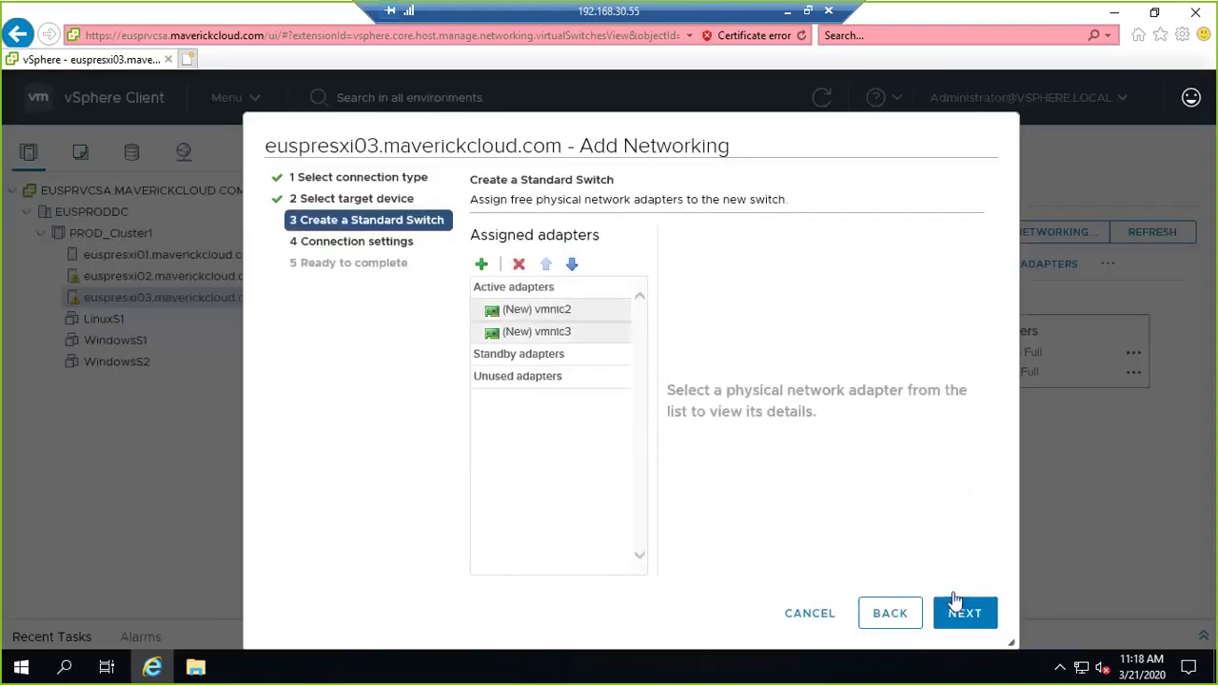
left_click(954, 603)
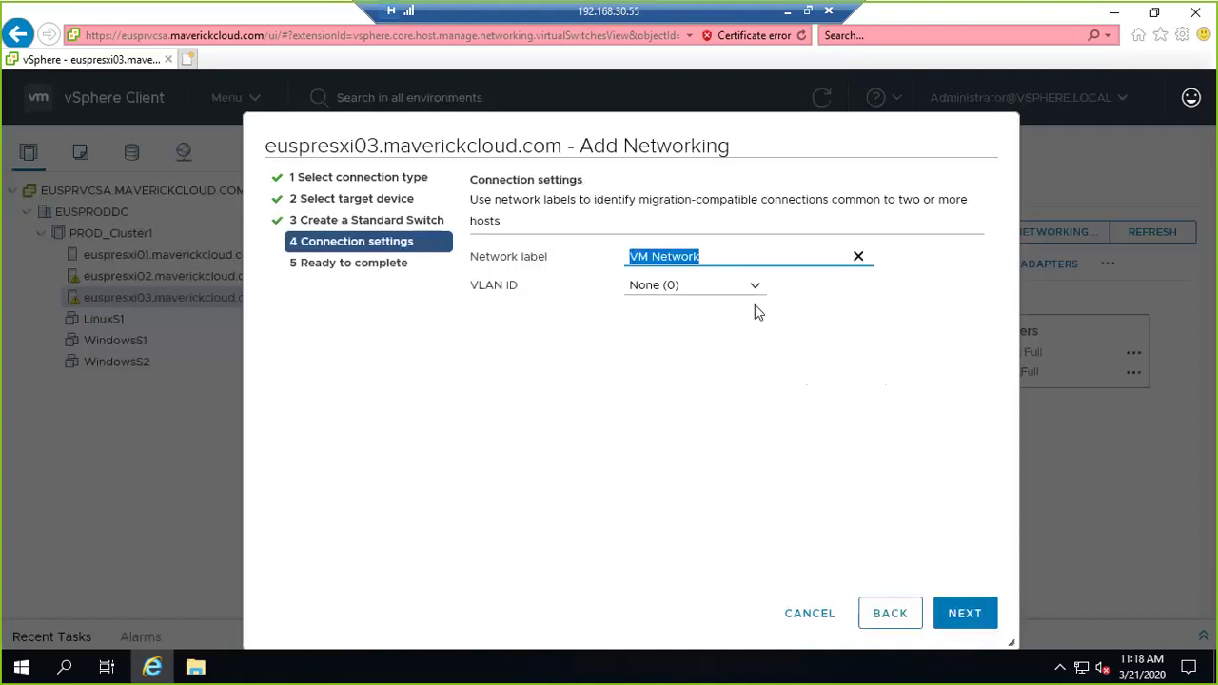
Label the port group VLAN10 with VLAN ID 10, finish, and expand vSwitch1 to verify.
type("VLAN10")
key("Tab")
type("10")
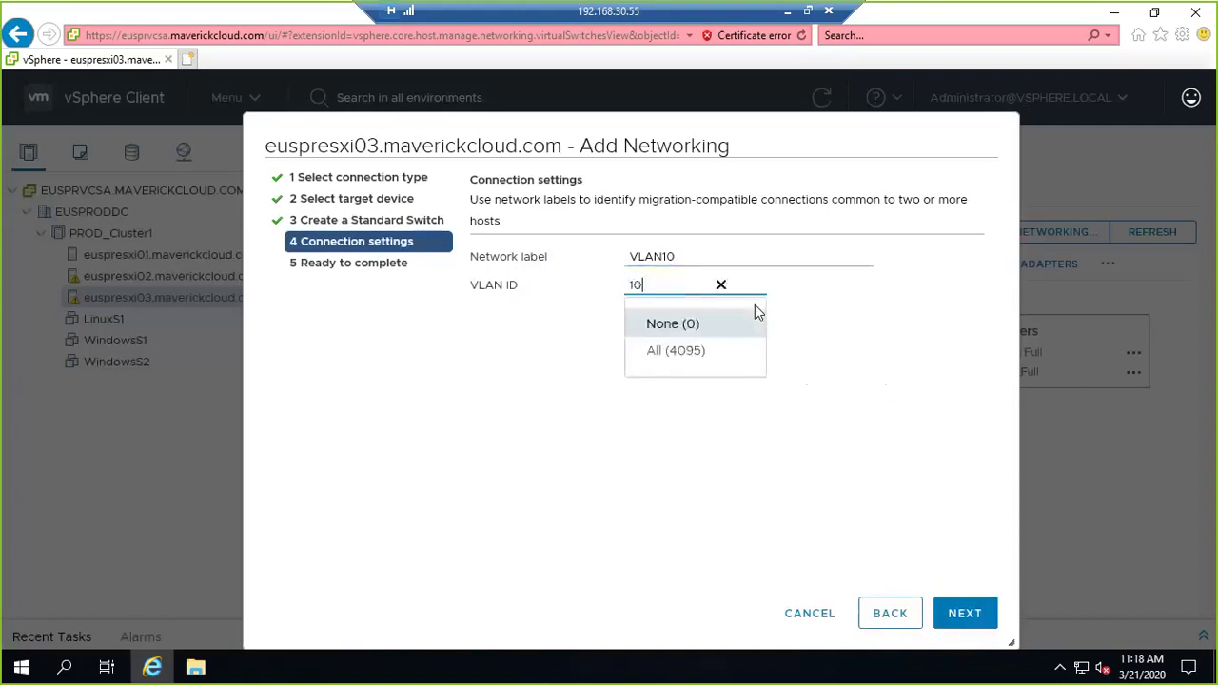
key("Tab")
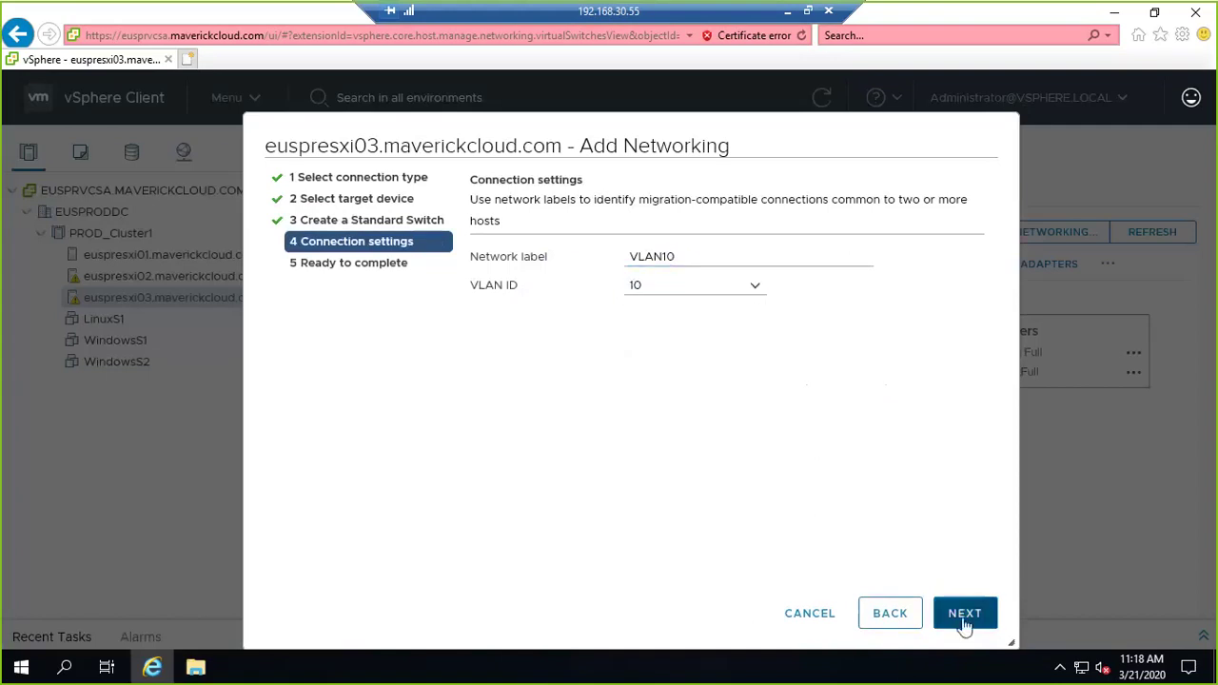
left_click(964, 615)
left_click(975, 615)
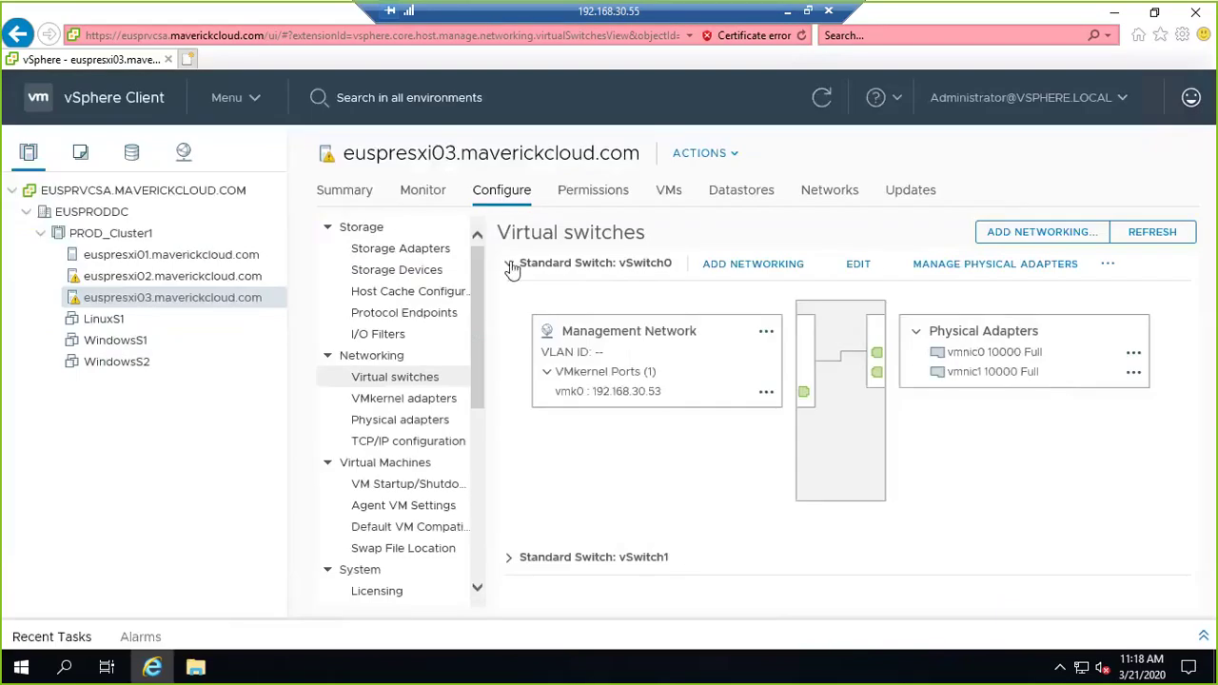
left_click(510, 266)
left_click(508, 301)
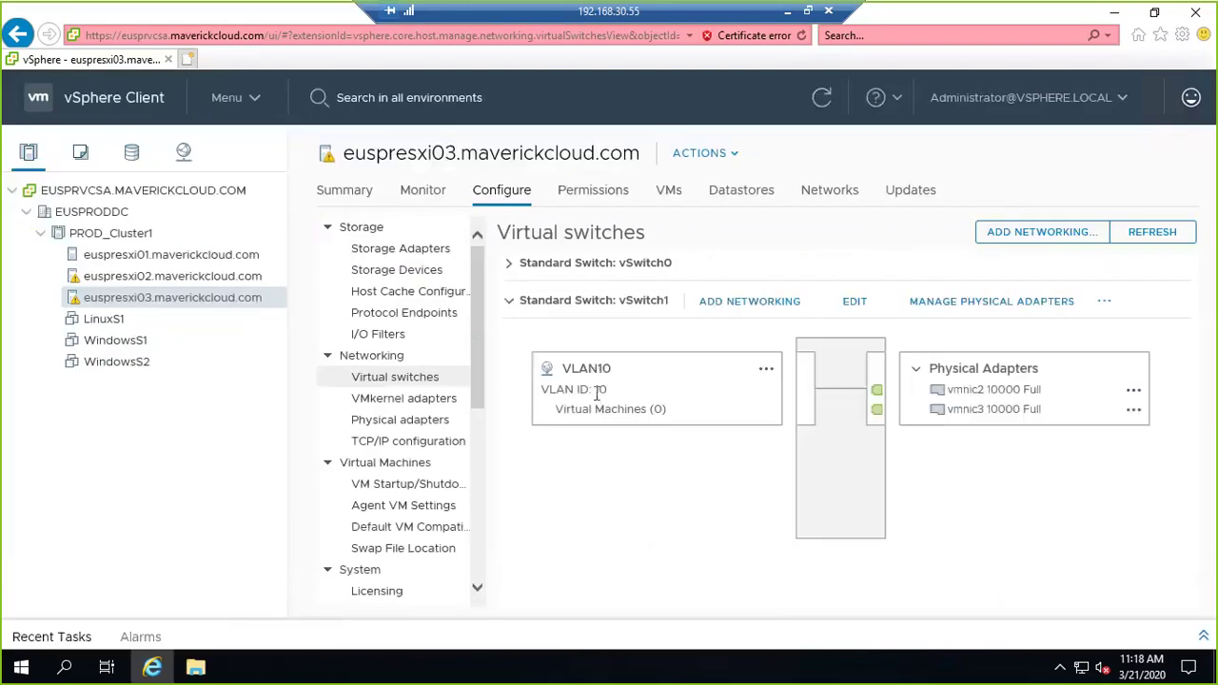
left_click(1042, 232)
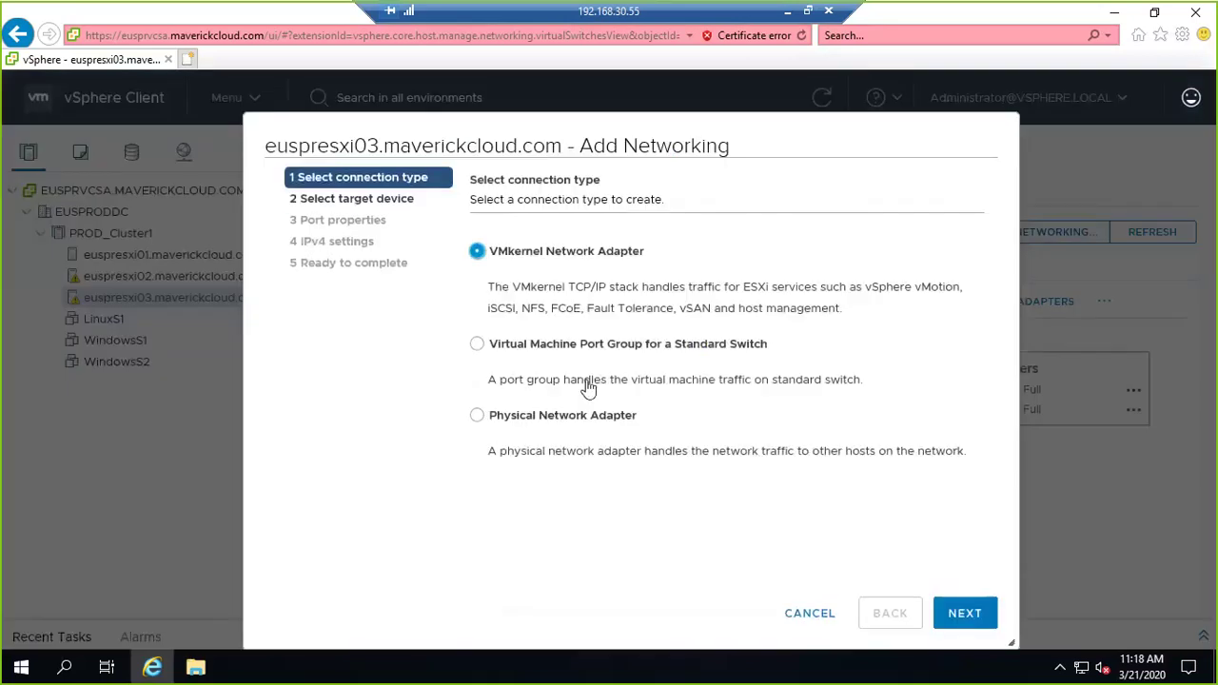
Start a new VM port group targeting the existing standard switch vSwitch1.
left_click(581, 344)
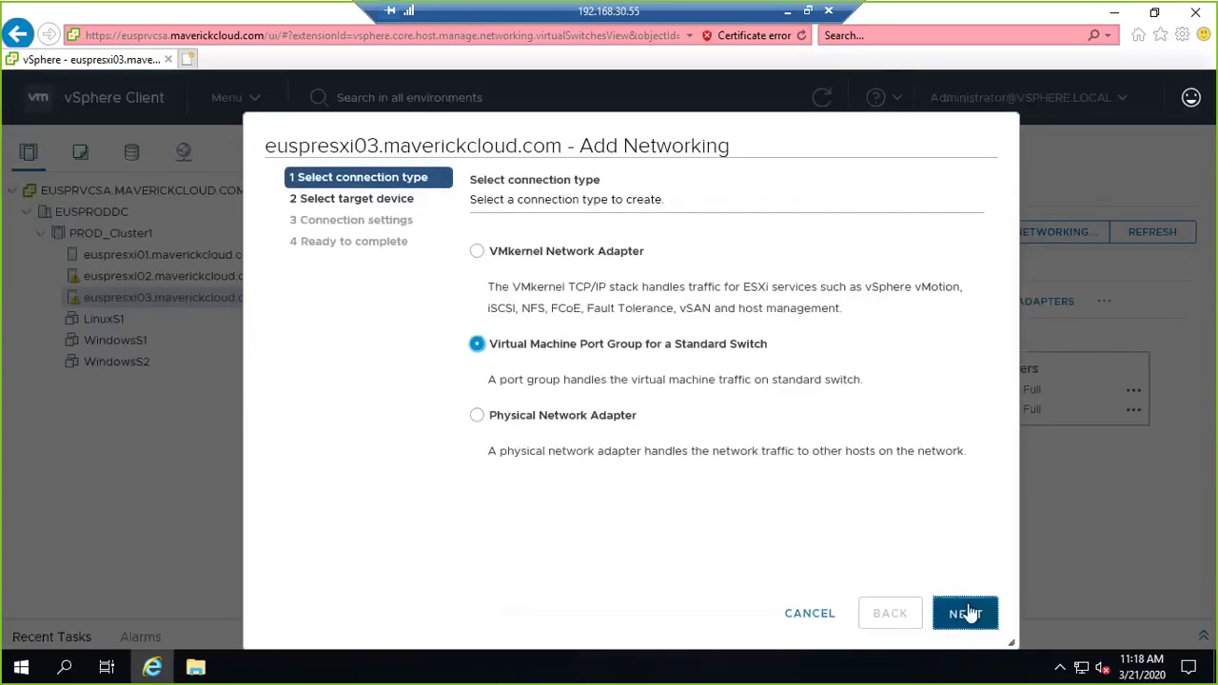
left_click(965, 614)
left_click(509, 346)
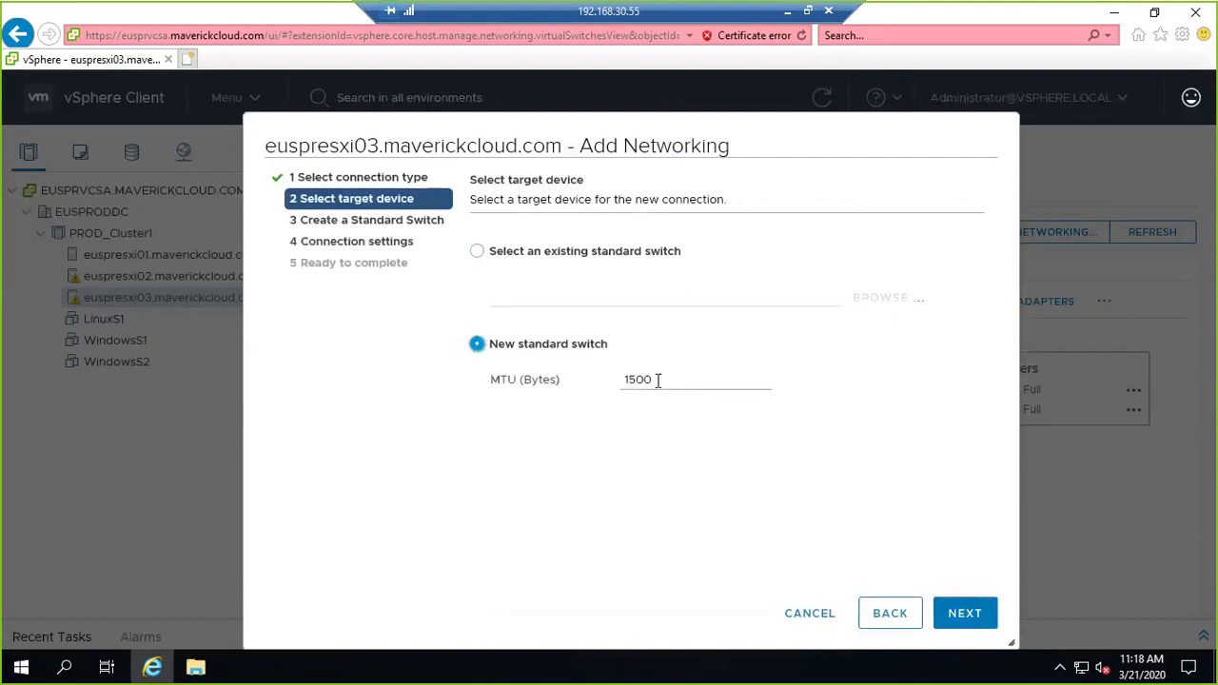
left_click(558, 251)
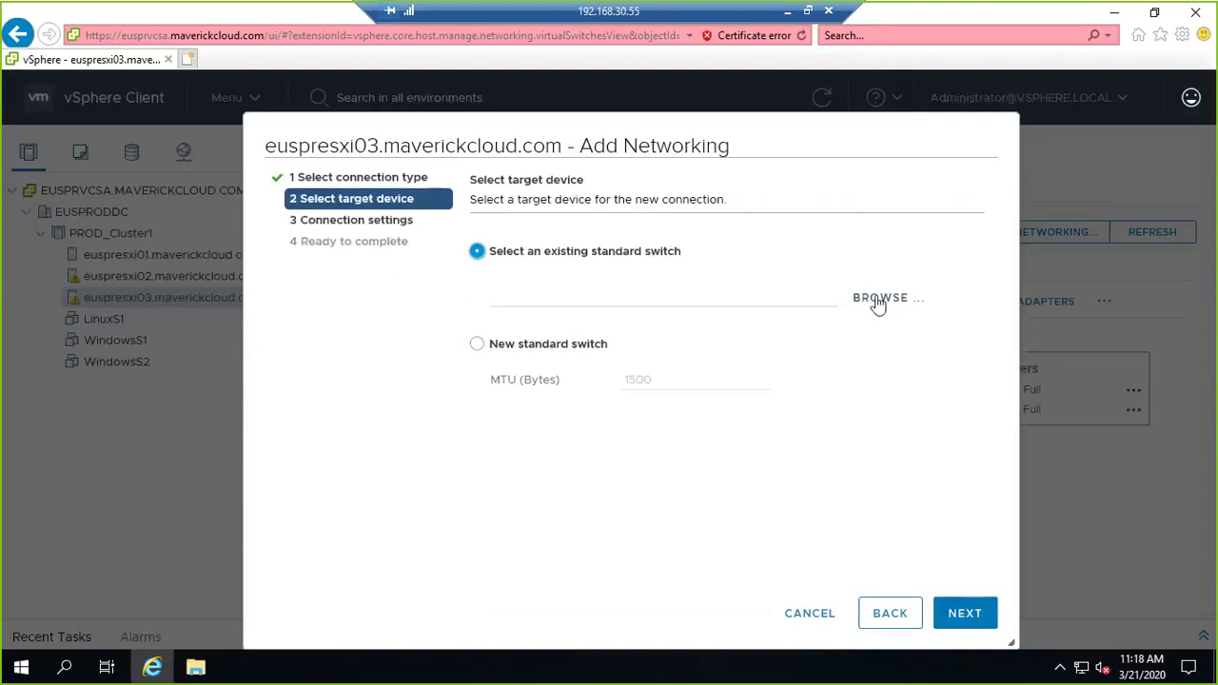
left_click(877, 299)
left_click(590, 280)
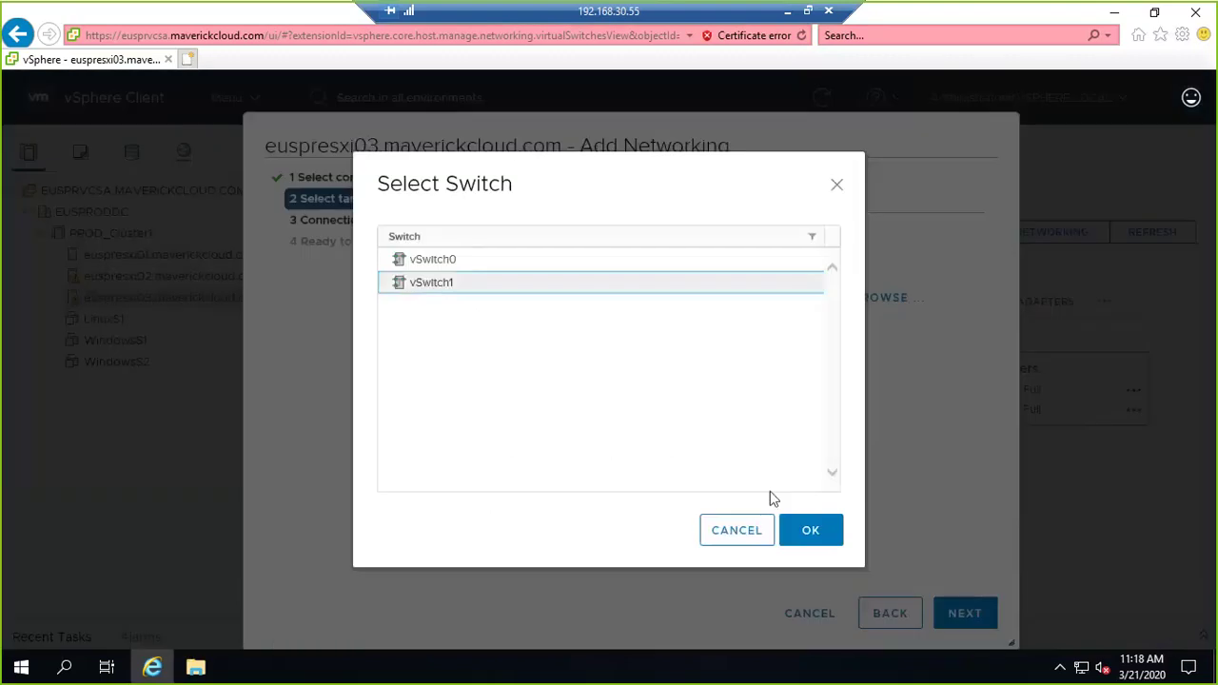
left_click(801, 529)
left_click(990, 620)
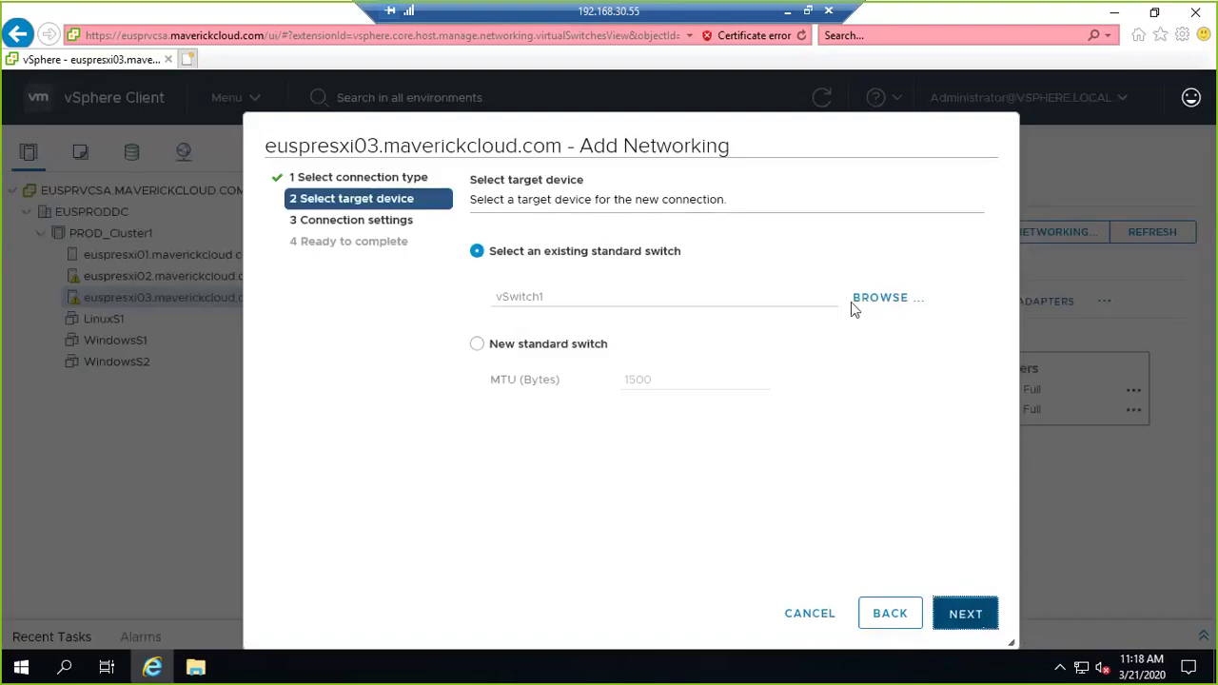
Label the port group VLAN20 with VLAN ID 20 and finish creating it.
type("VLAN20")
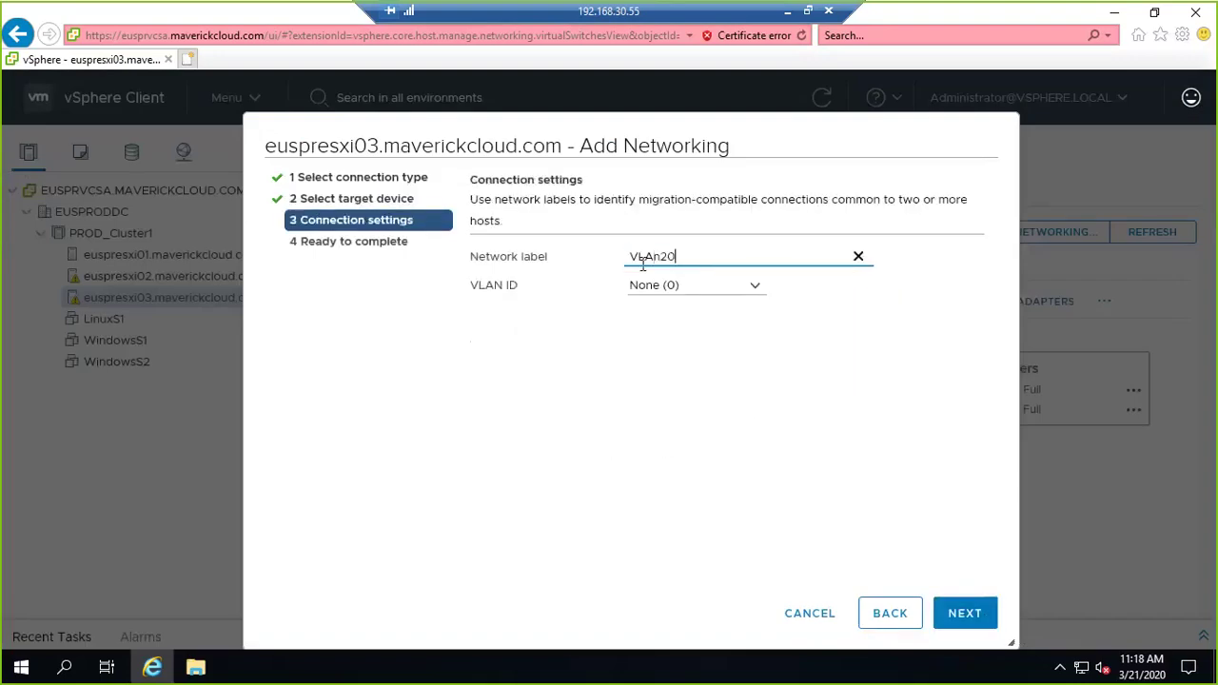
key("Tab")
type("20")
key("shift+Tab")
type("VLAN20")
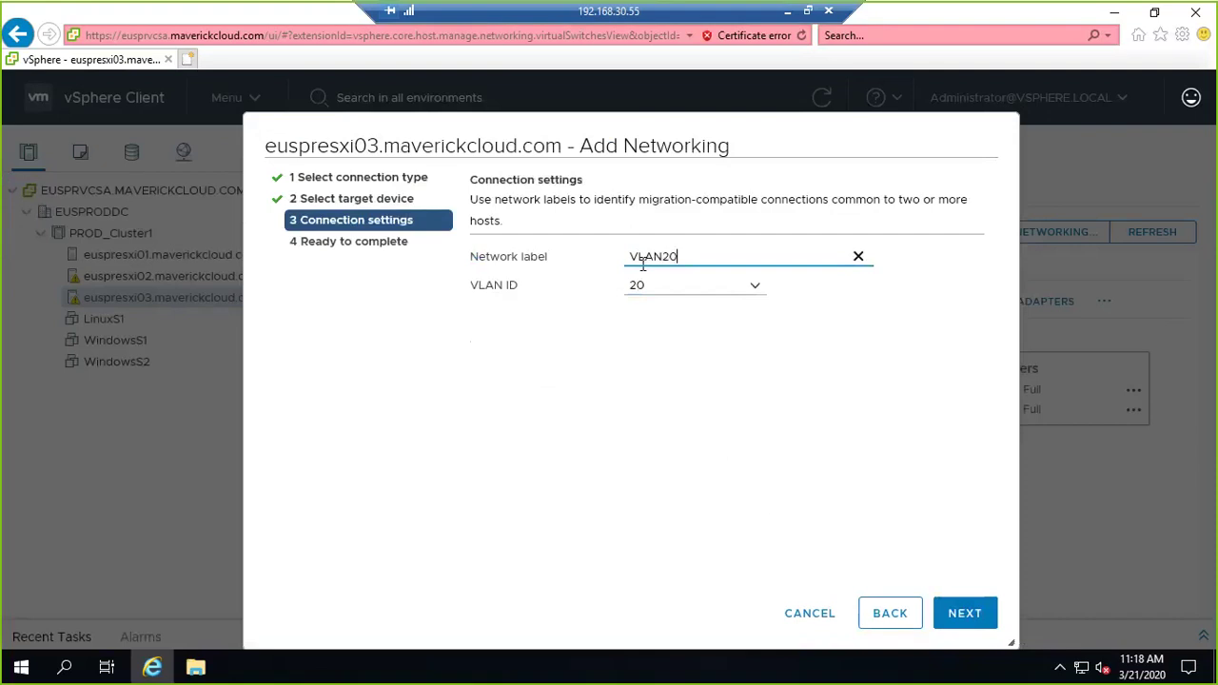
key("Tab")
key("Tab")
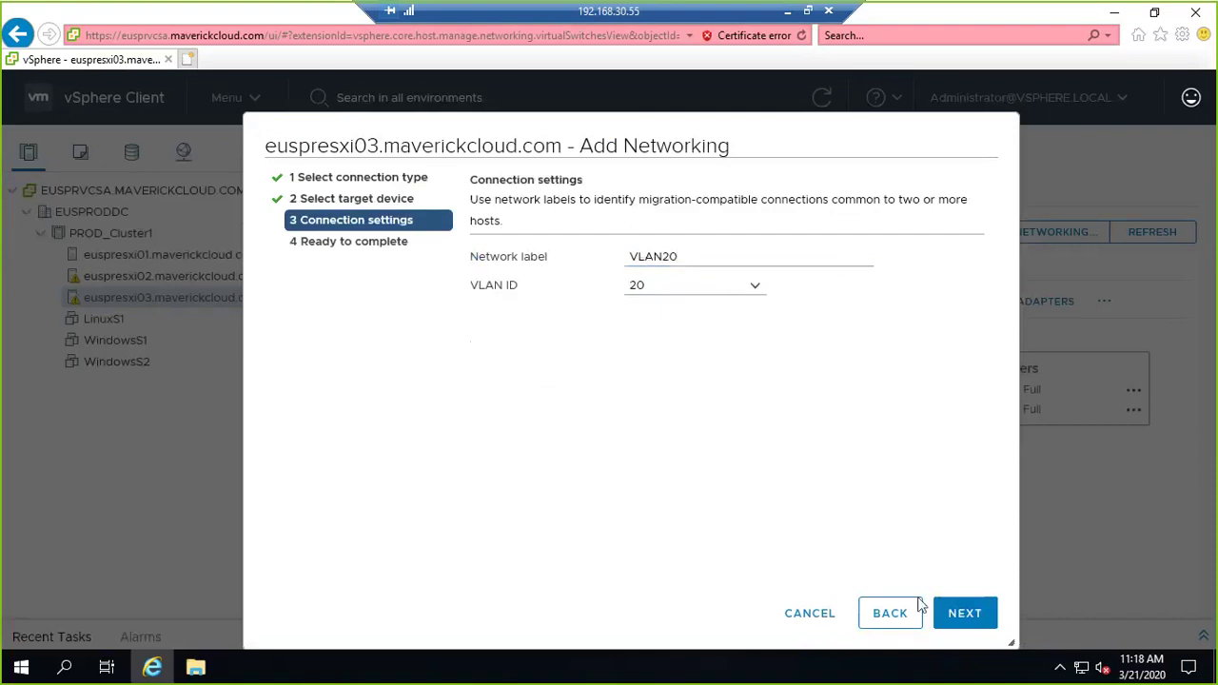
left_click(975, 615)
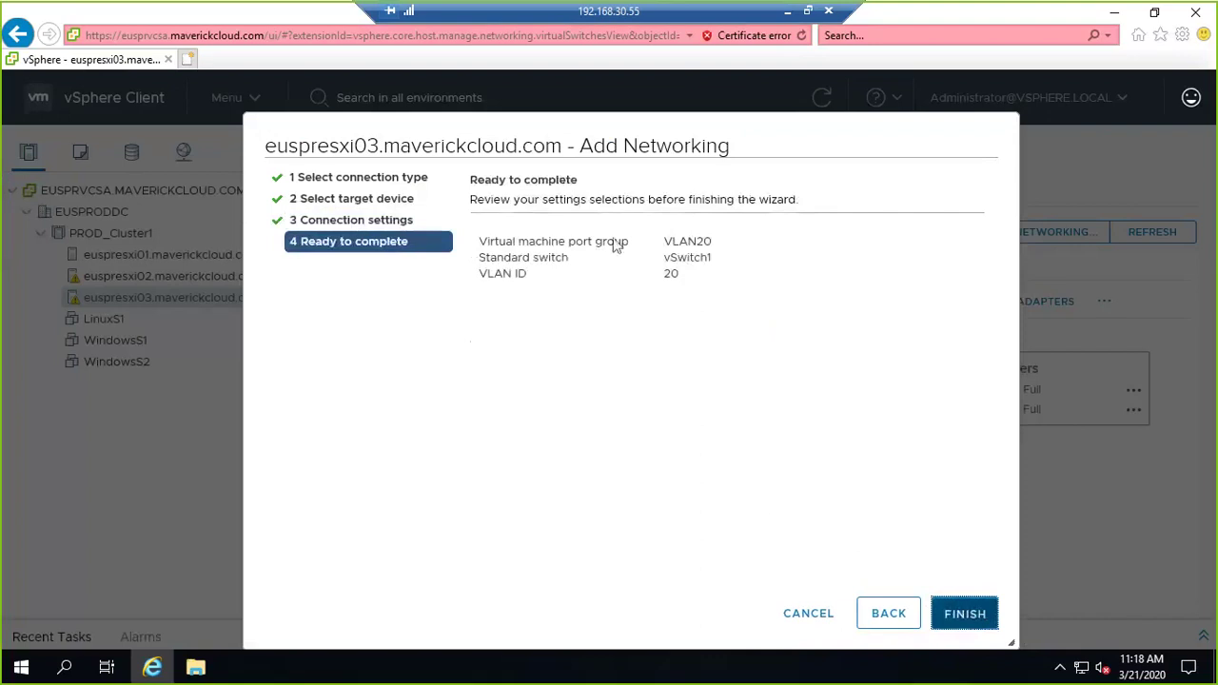
key("Return")
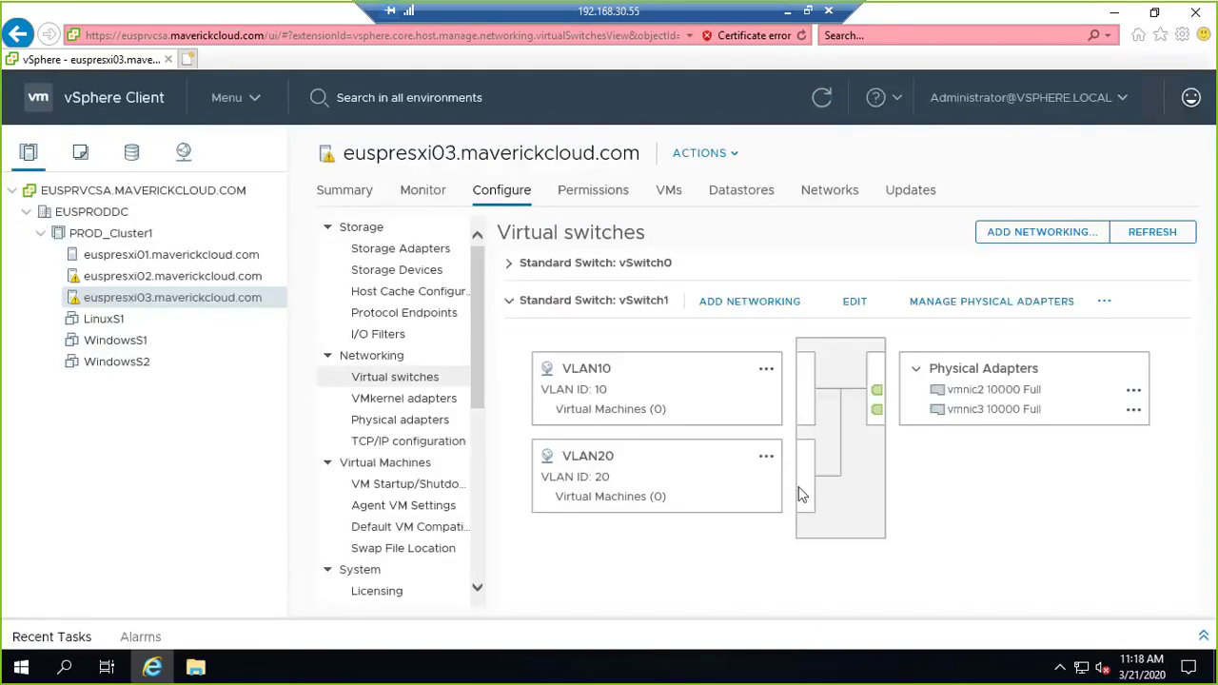
Start another VM port group and select vSwitch1 as its target switch.
key("Return")
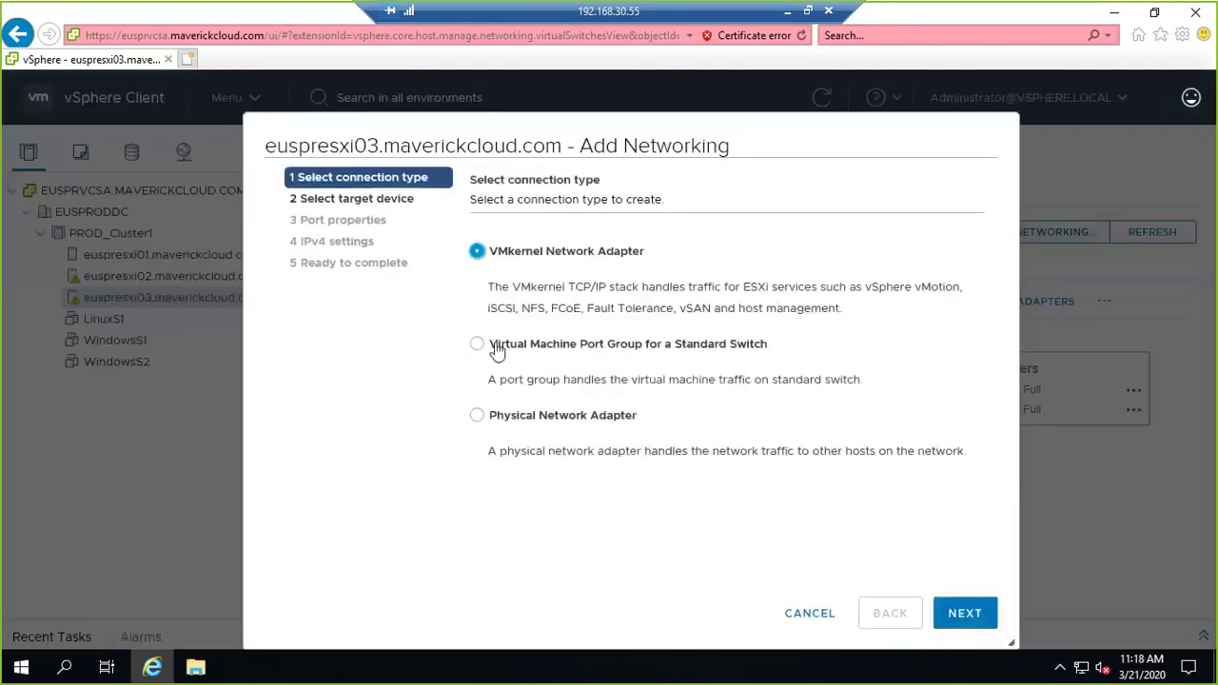
left_click(485, 345)
left_click(964, 614)
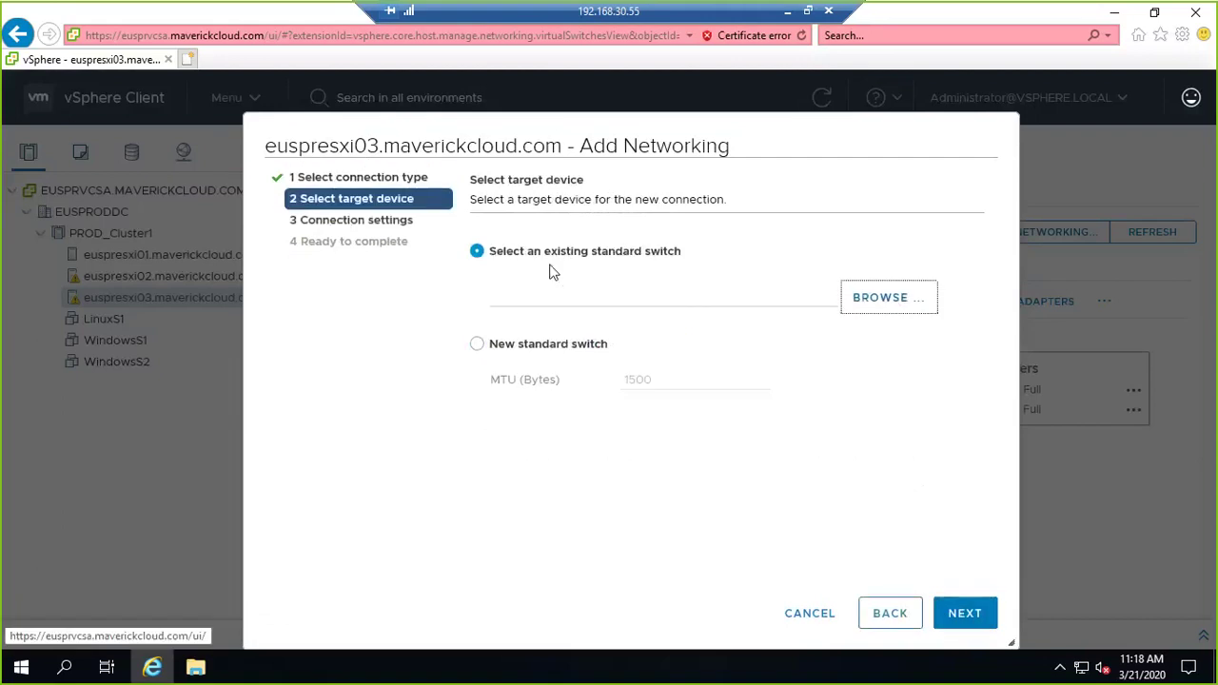
key("Return")
left_click(454, 283)
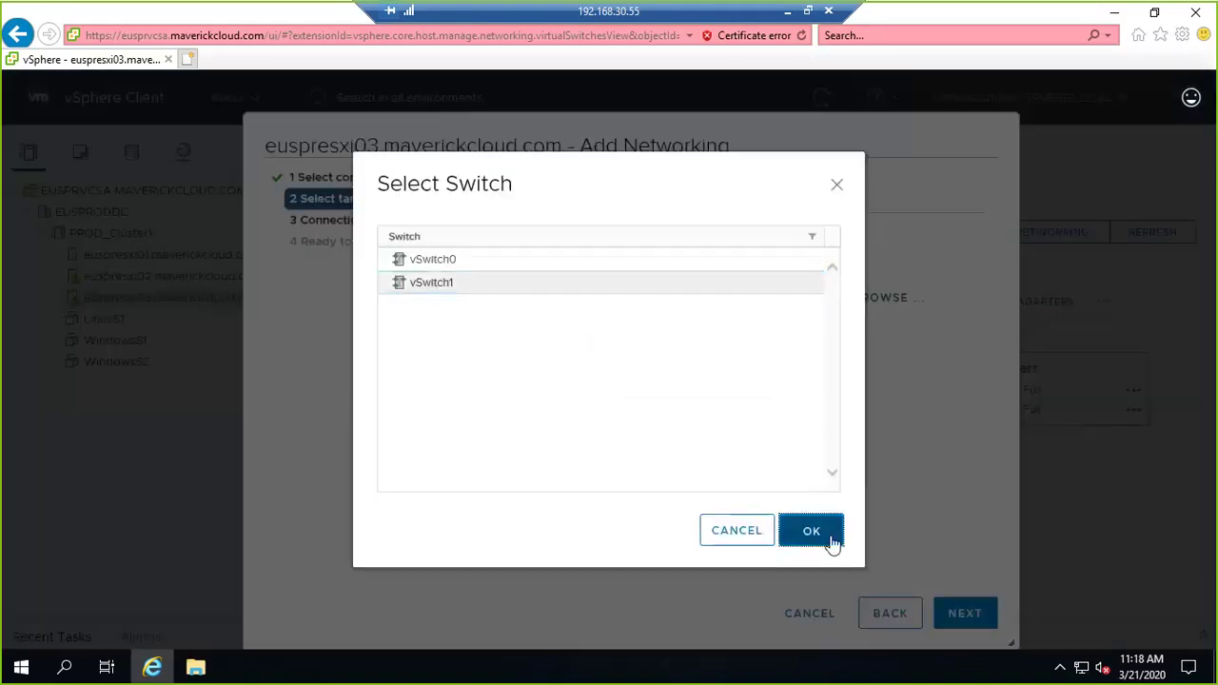
left_click(810, 531)
left_click(969, 616)
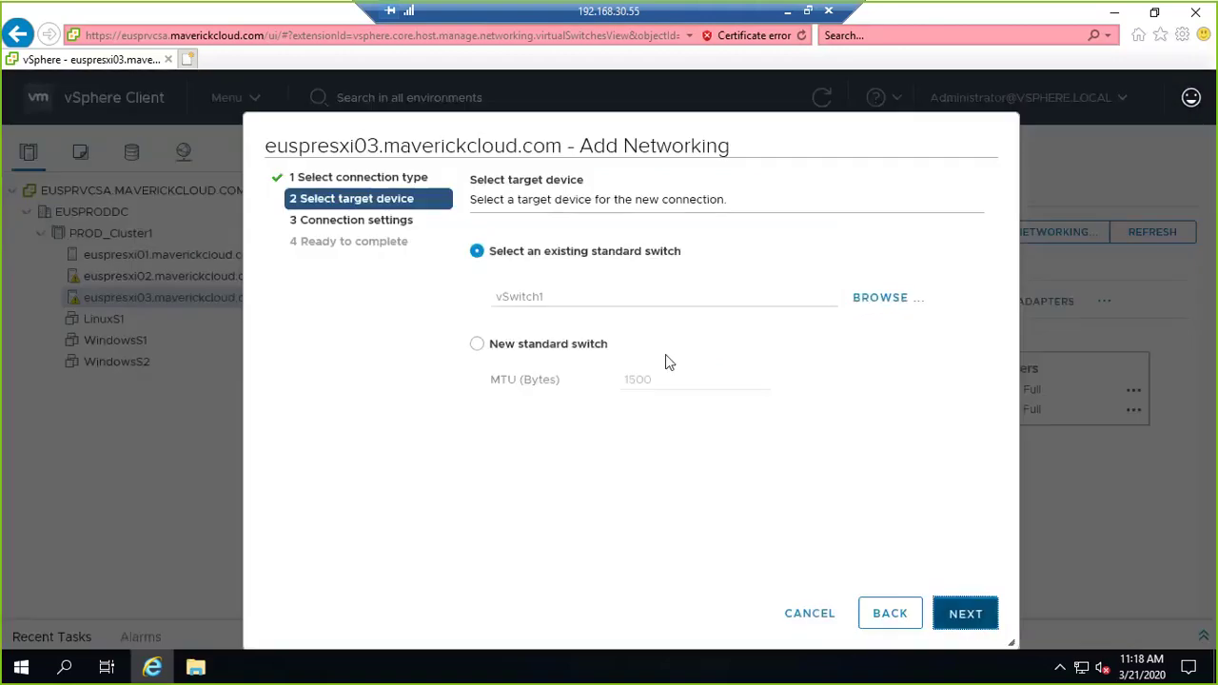
Label the port group VLAN40 with VLAN ID 40 and finish creating it.
type("VLAN")
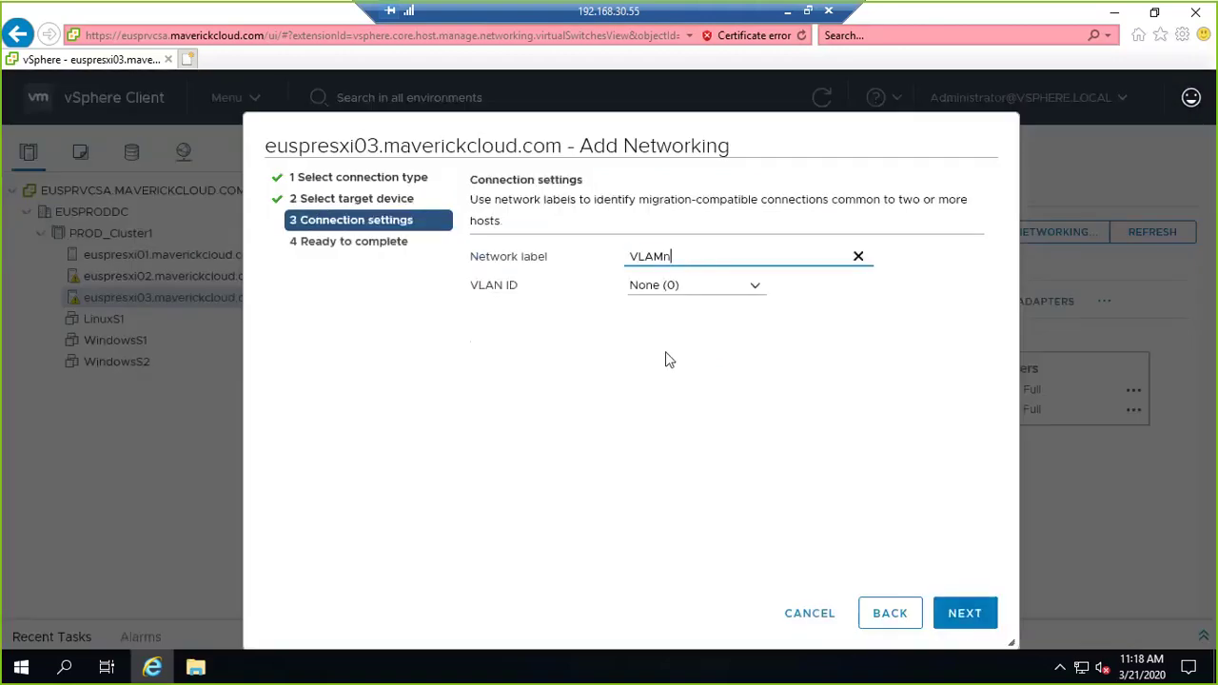
key("BackSpace")
type("N40")
key("Tab")
type("40")
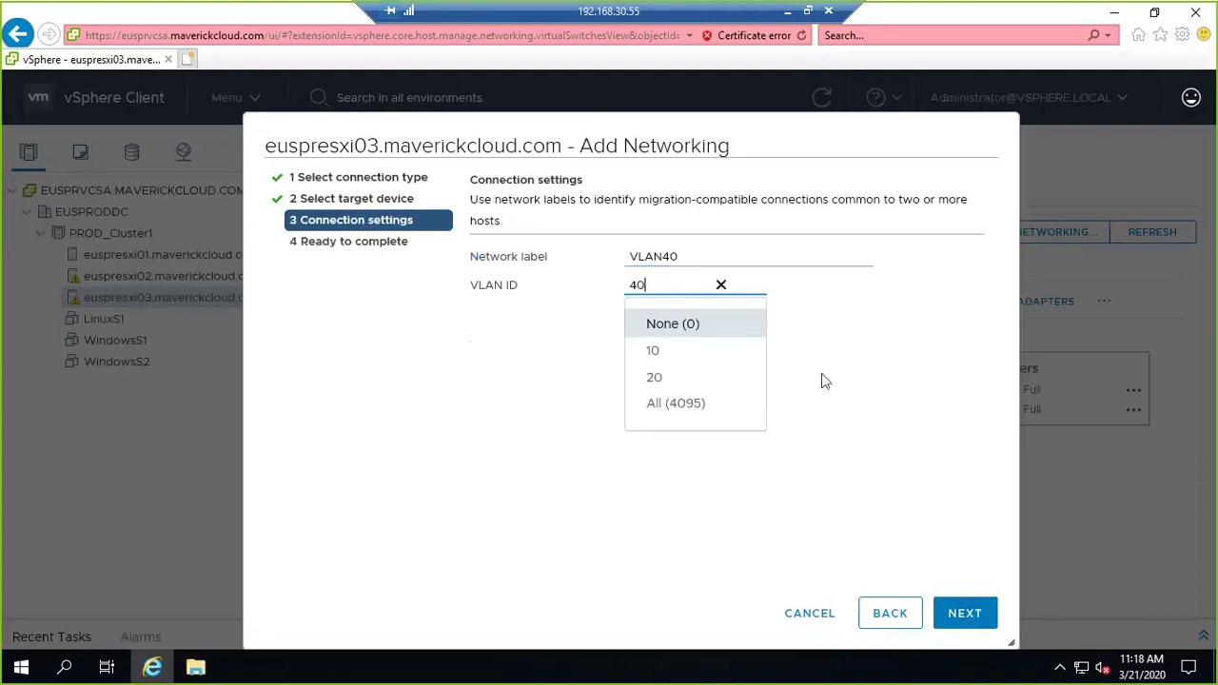
left_click(822, 379)
left_click(962, 616)
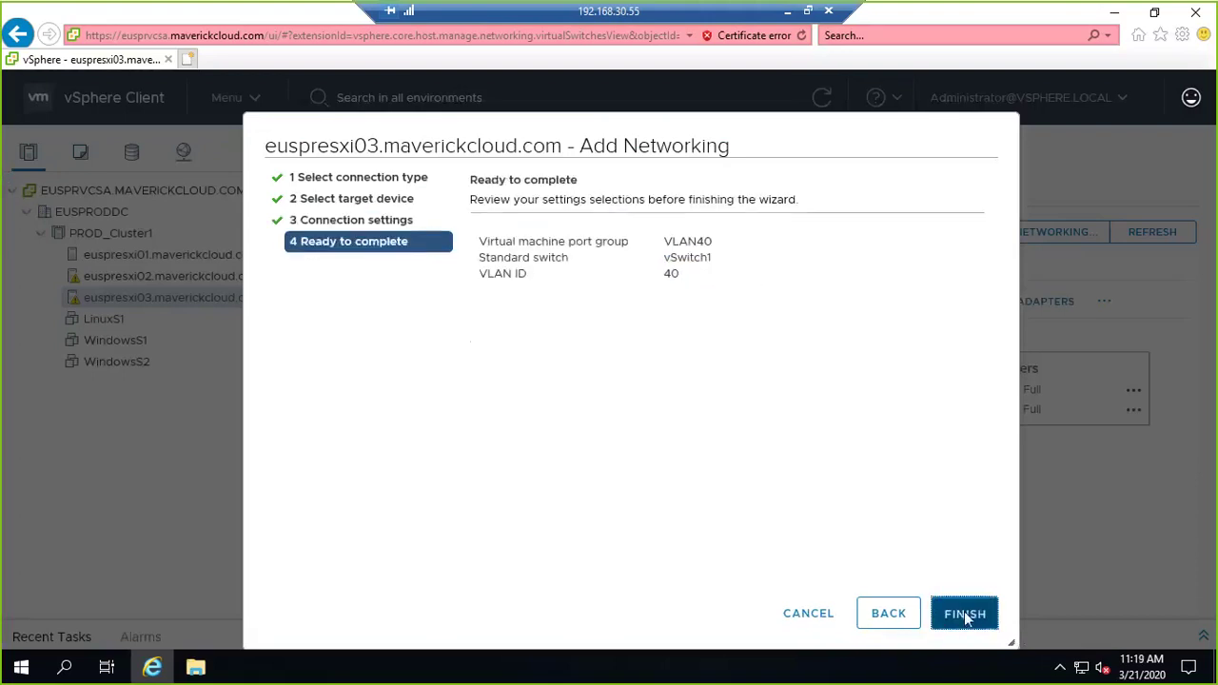
left_click(964, 613)
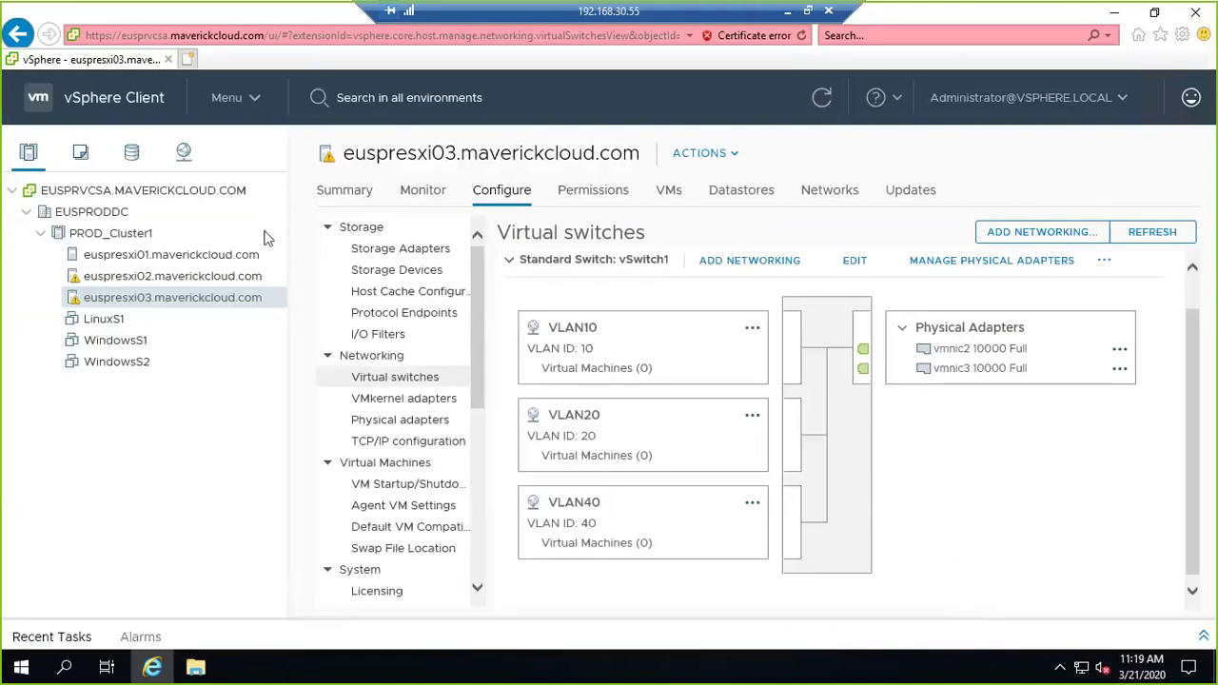
Show EUSPRODDC's networks and refresh so VLAN10, VLAN20 and VLAN40 appear.
left_click(178, 154)
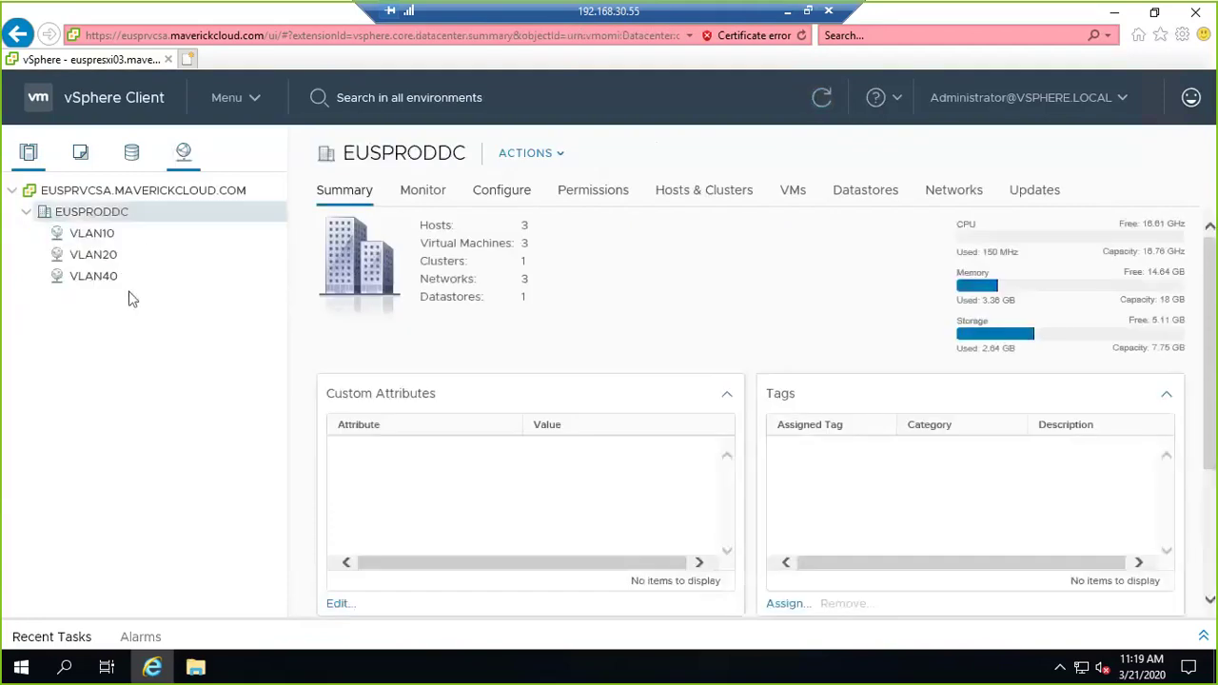
left_click(824, 106)
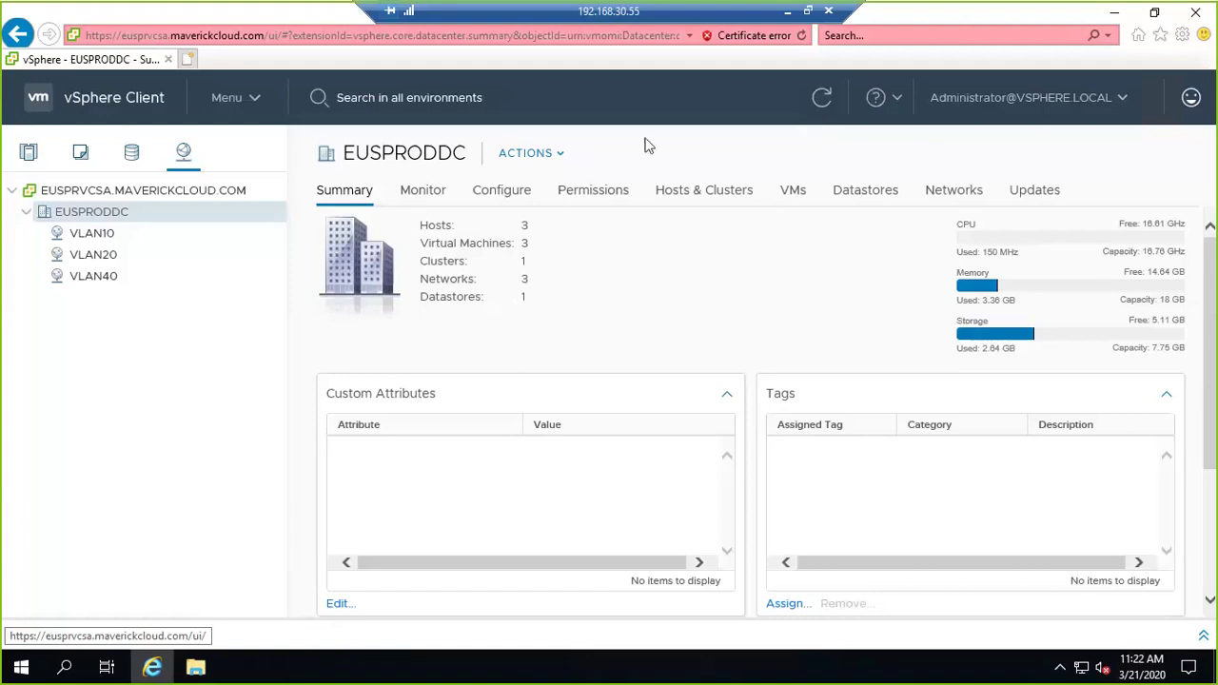
Switch to the whiteboard and draw a border line around the lab diagram.
left_click(789, 12)
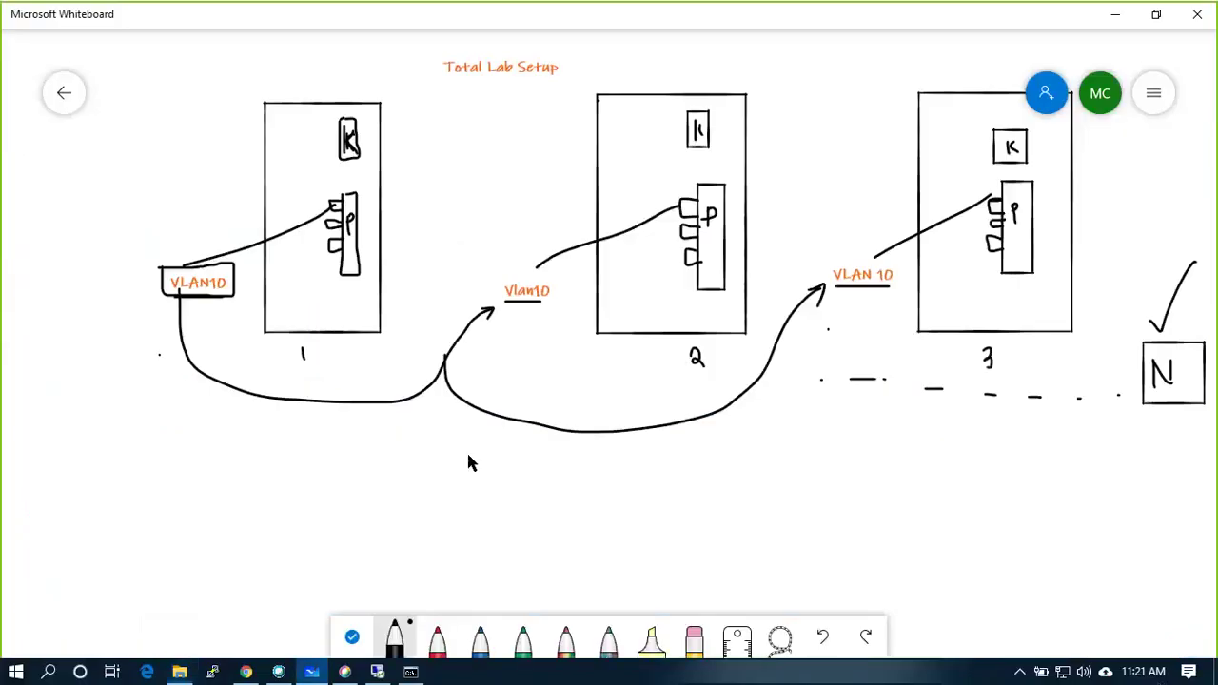
scroll(468, 455, "down", 3)
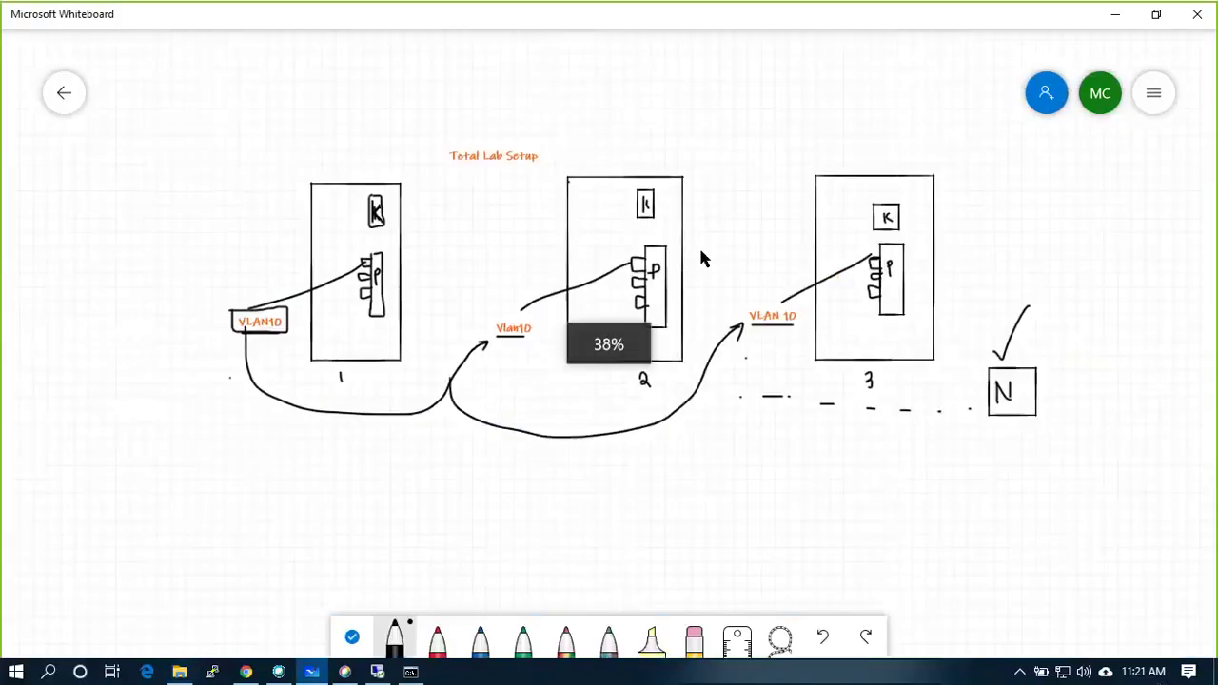
left_click_drag(260, 481, 1056, 466)
mouse_move(262, 483)
left_mouse_down()
mouse_move(158, 272)
mouse_move(232, 75)
mouse_move(1124, 68)
mouse_move(1120, 448)
mouse_move(1014, 474)
left_mouse_up()
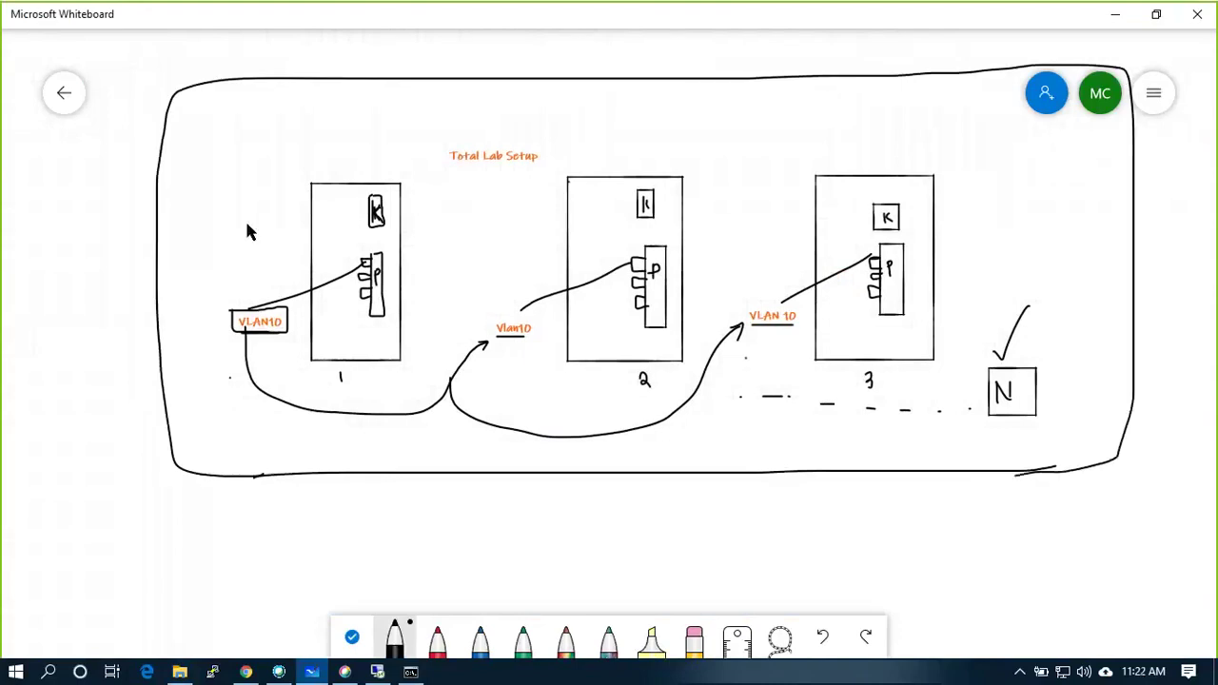
Draw small mouse-like marks beside hosts 1, 2 and 3, plus a curved arrow downward.
mouse_move(245, 210)
left_mouse_down()
mouse_move(250, 226)
mouse_move(283, 226)
left_mouse_up()
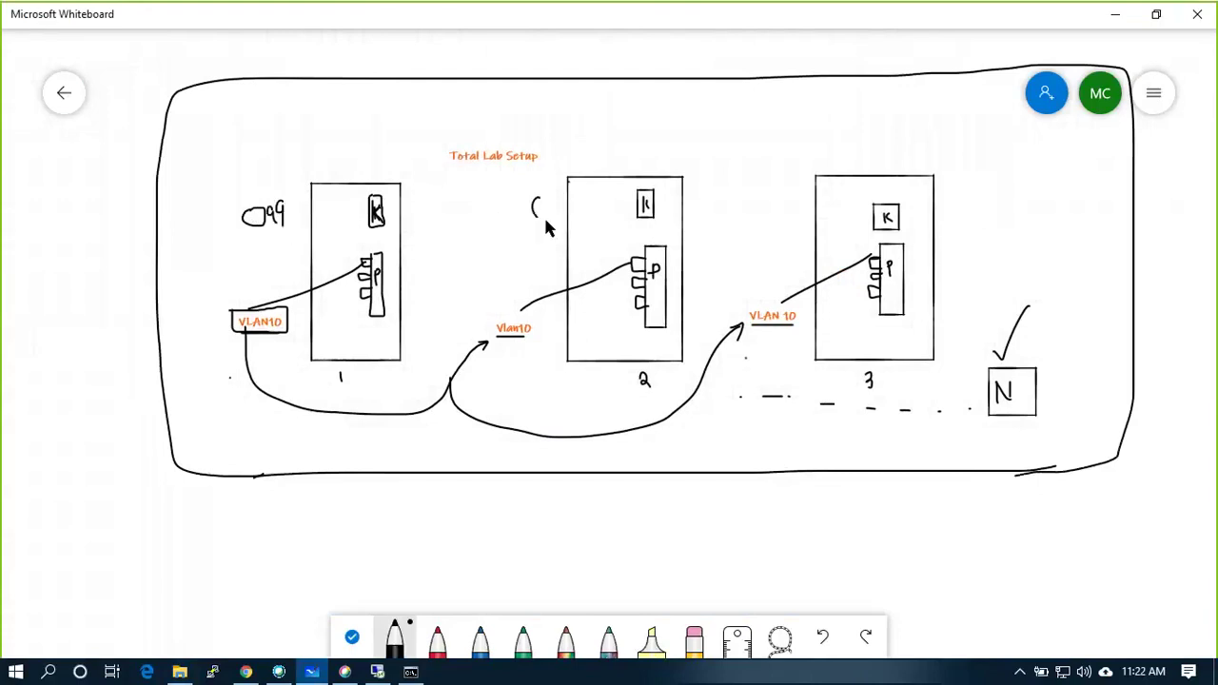
left_click_drag(545, 223, 585, 169)
mouse_move(844, 196)
left_mouse_down()
mouse_move(836, 214)
mouse_move(858, 202)
mouse_move(875, 160)
left_mouse_up()
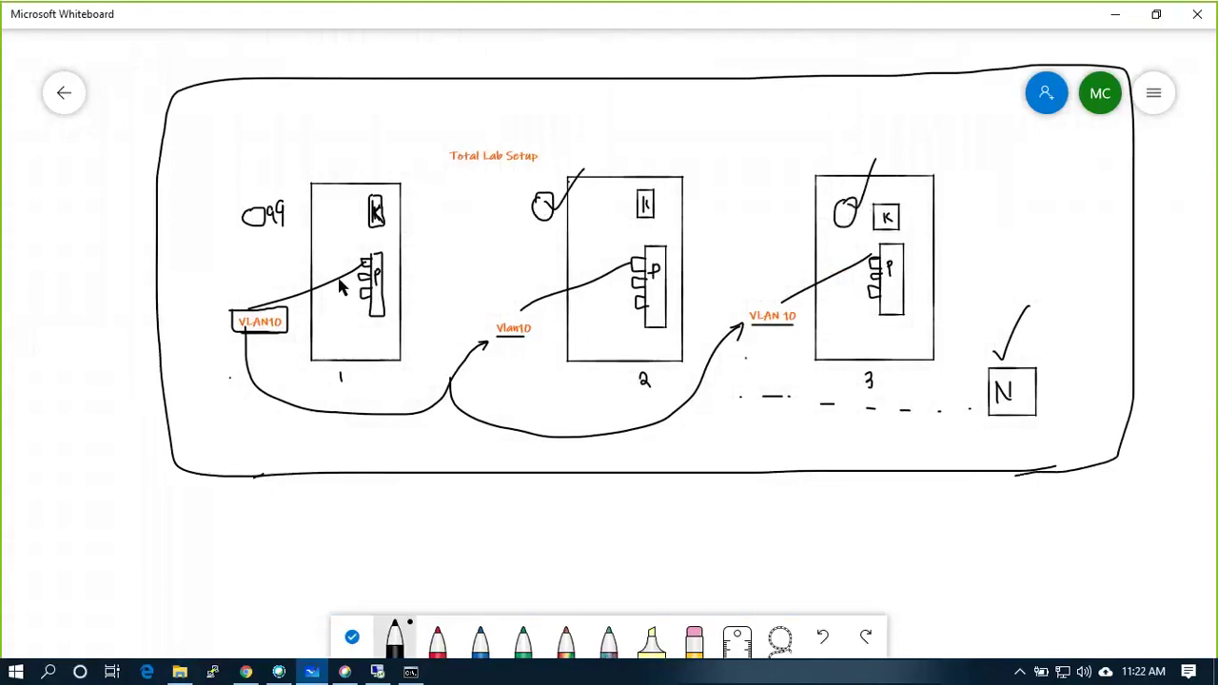
left_click_drag(112, 387, 236, 552)
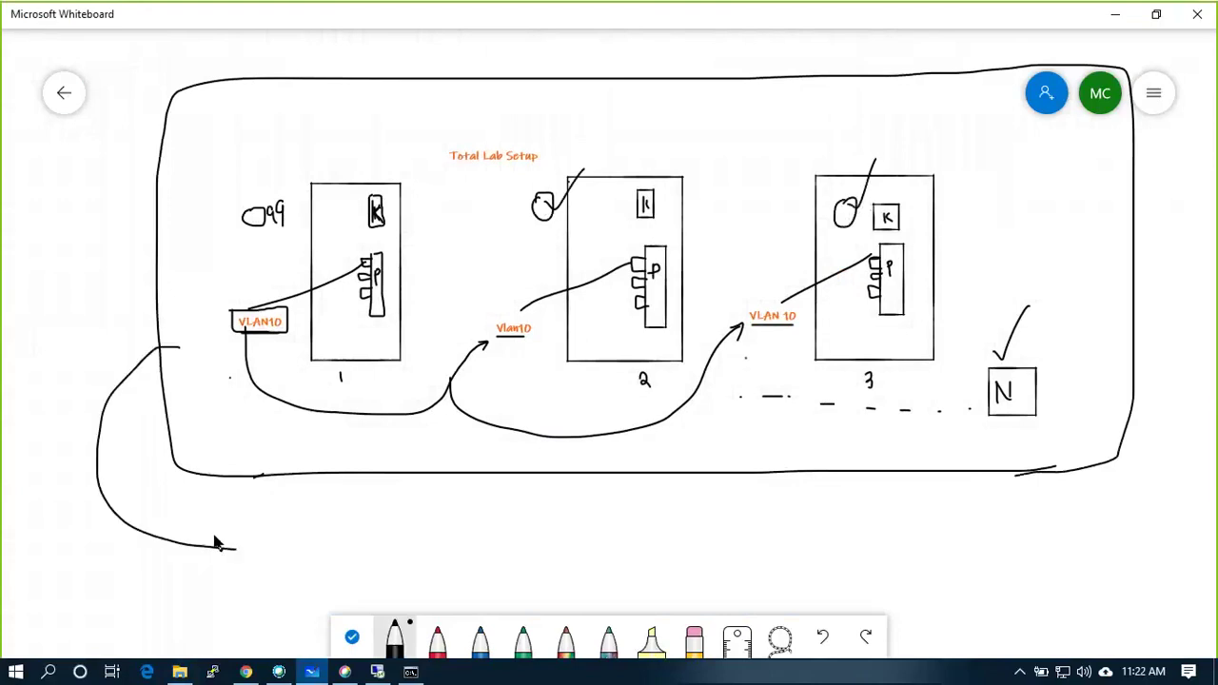
Add a 'vSphere Distributed Switch !!' text label at the arrow's end.
right_click(258, 545)
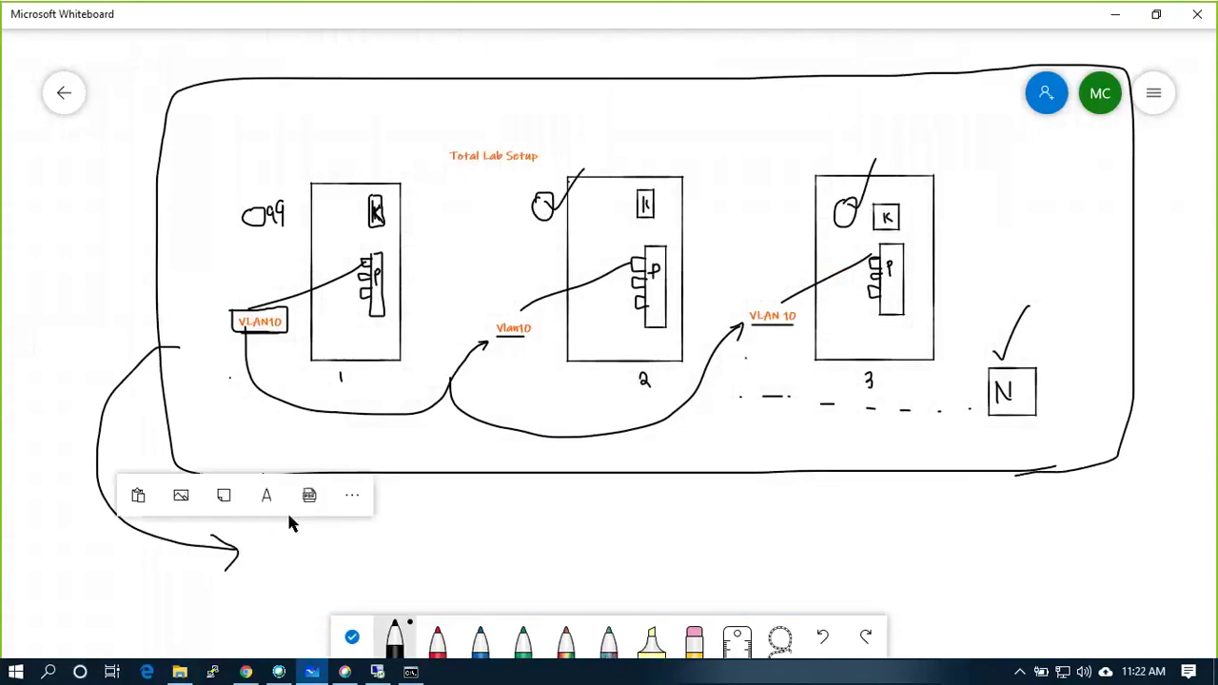
left_click(267, 497)
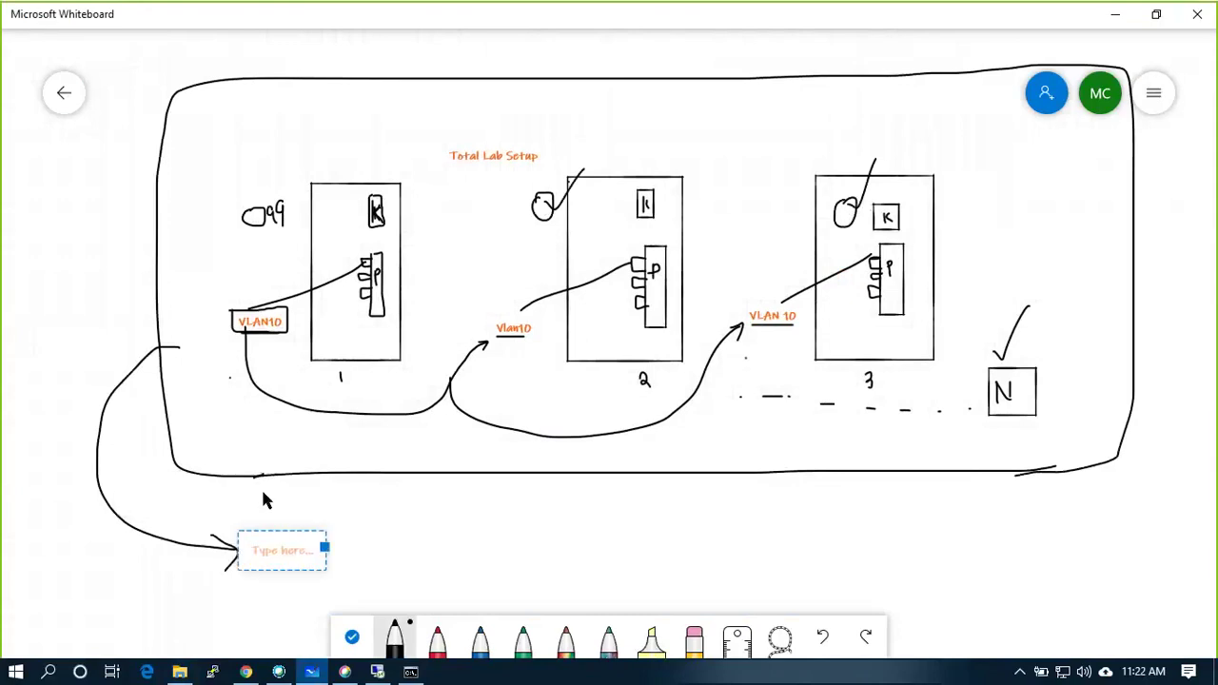
type("vSpher")
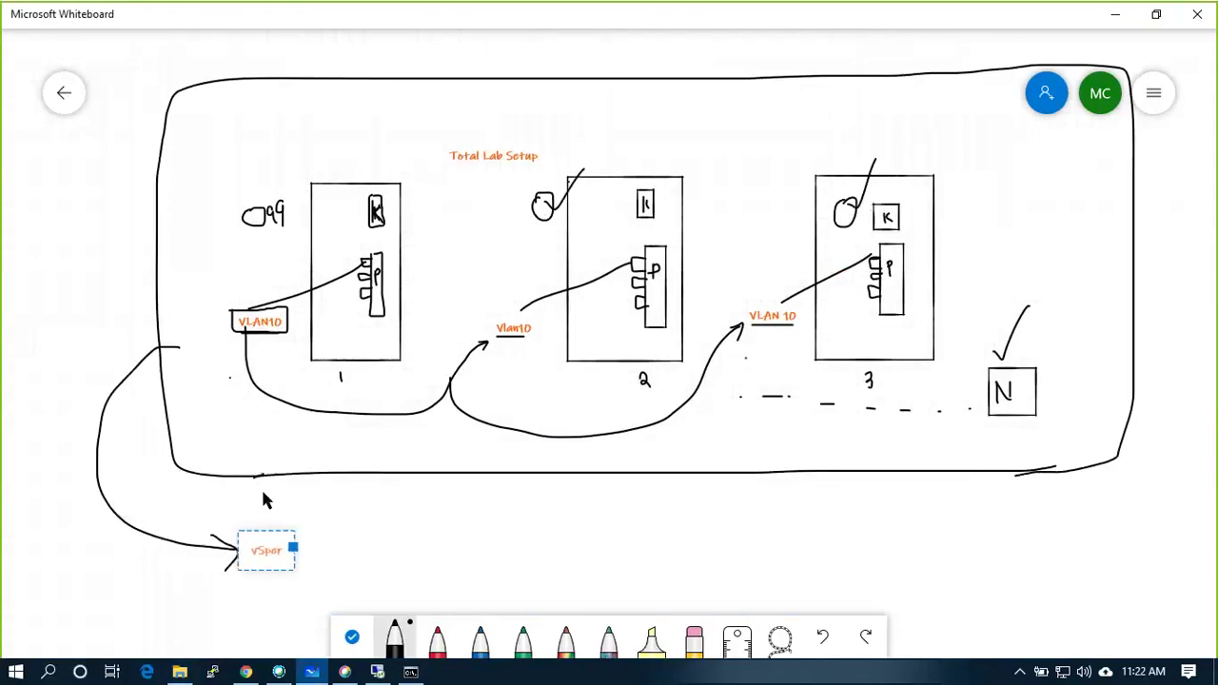
type("e Dist")
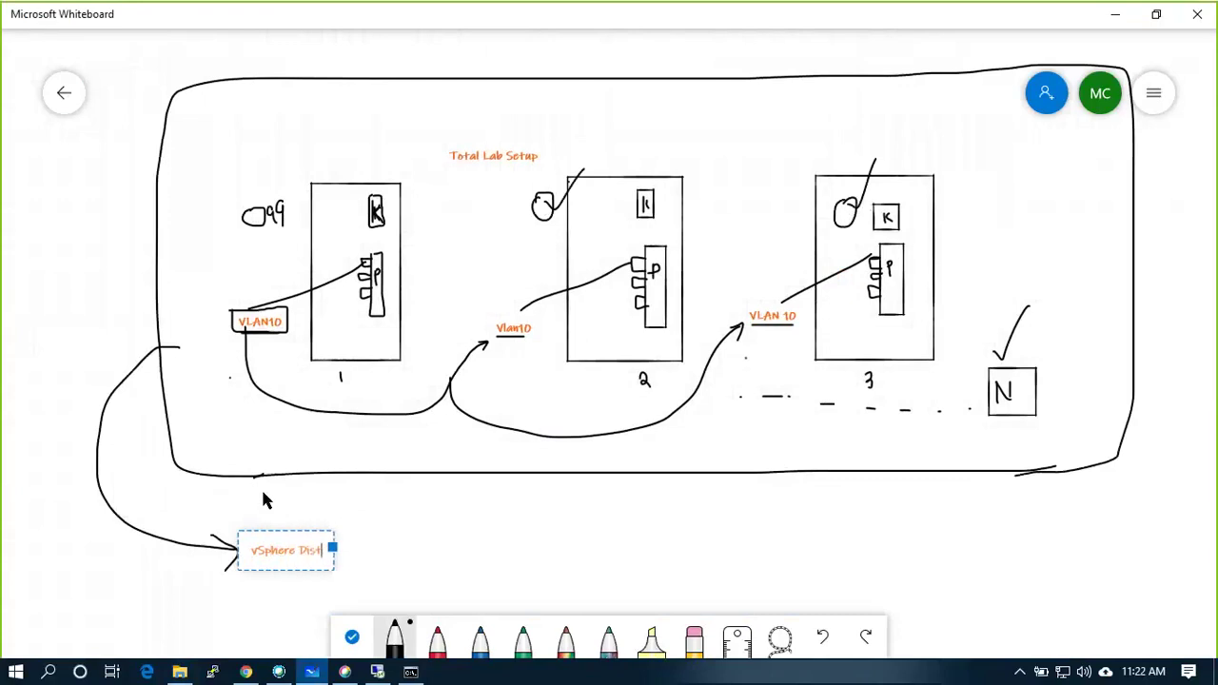
type("ributed Sw")
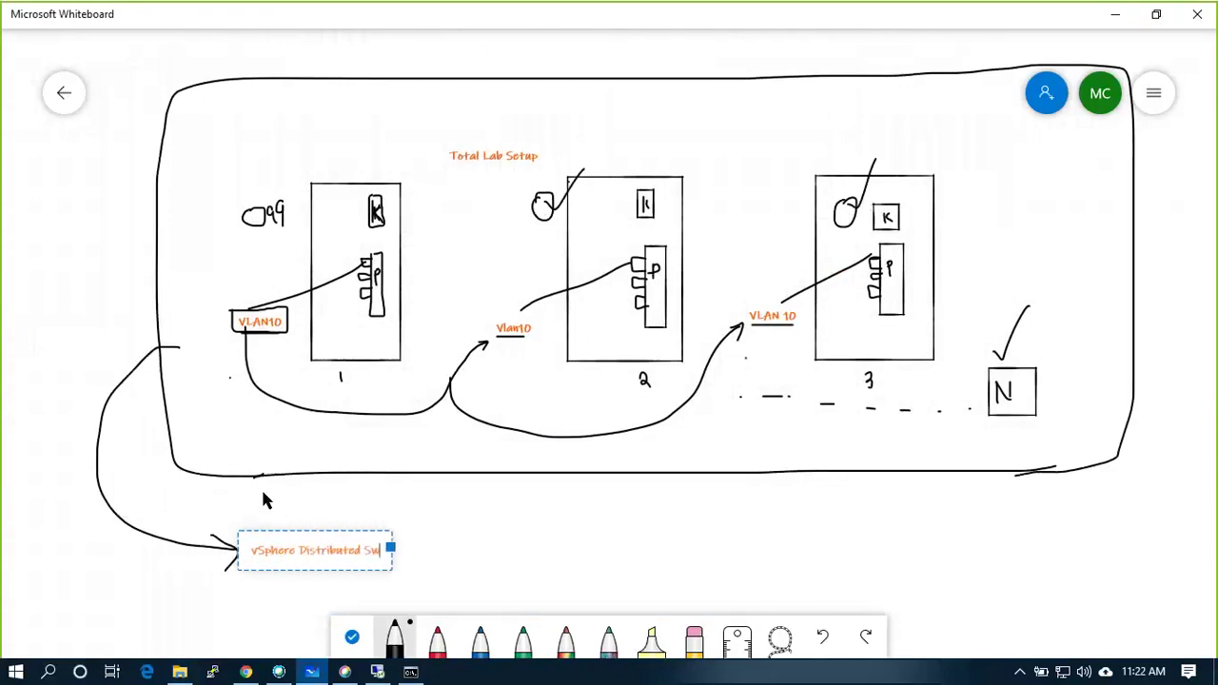
type("itch !!")
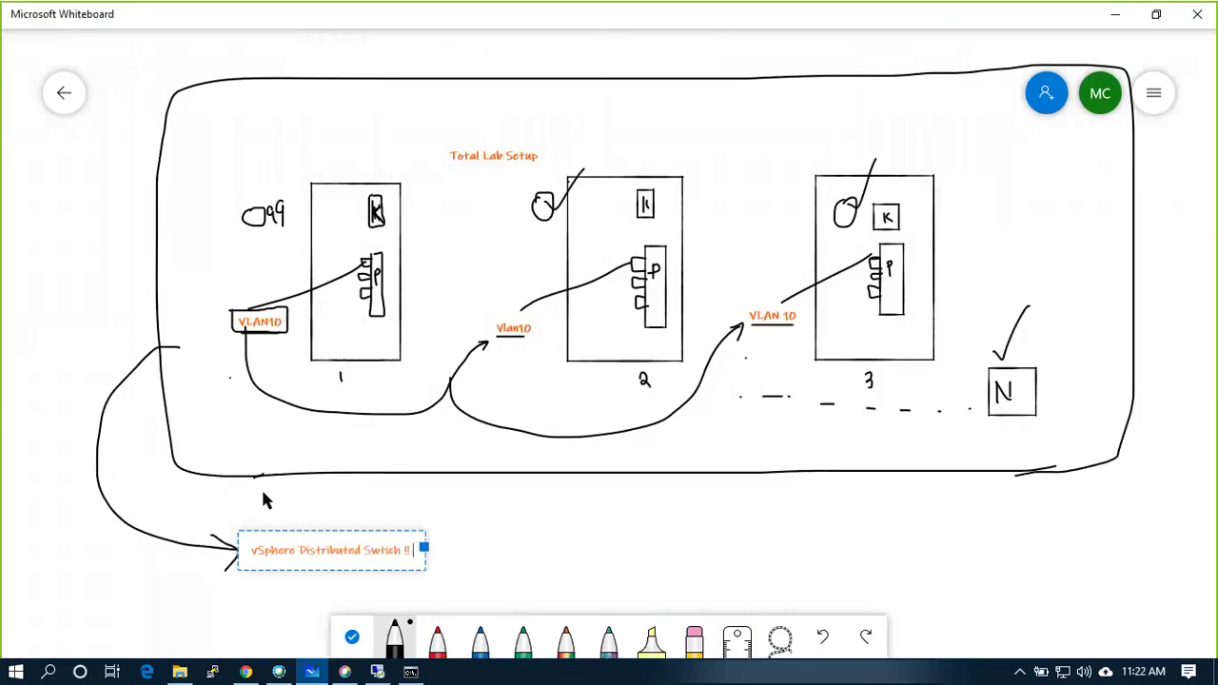
key("BackSpace")
key("BackSpace")
key("BackSpace")
key("BackSpace")
key("BackSpace")
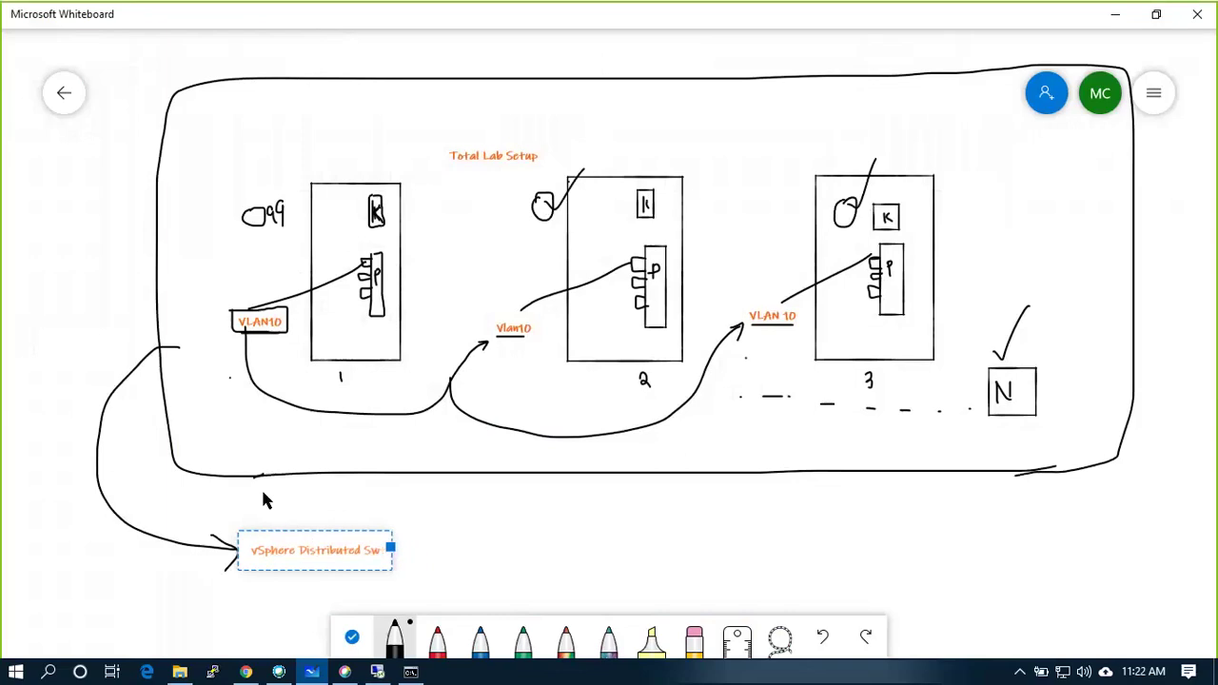
type("ch !!")
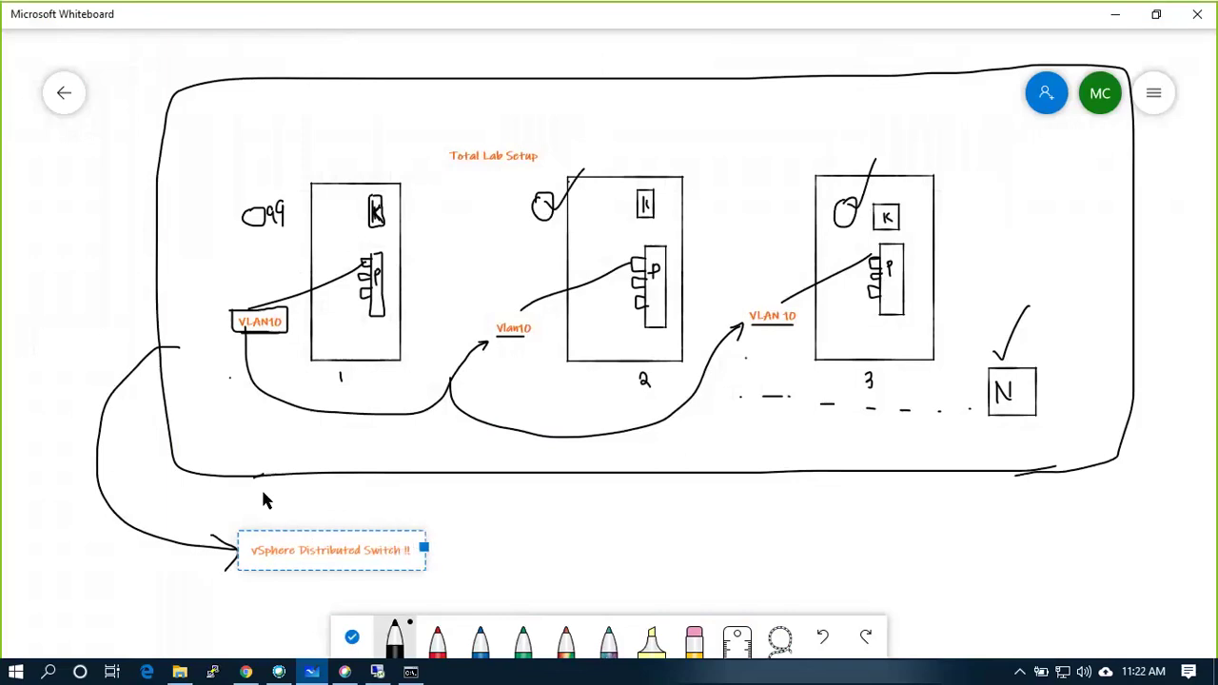
left_click(270, 522)
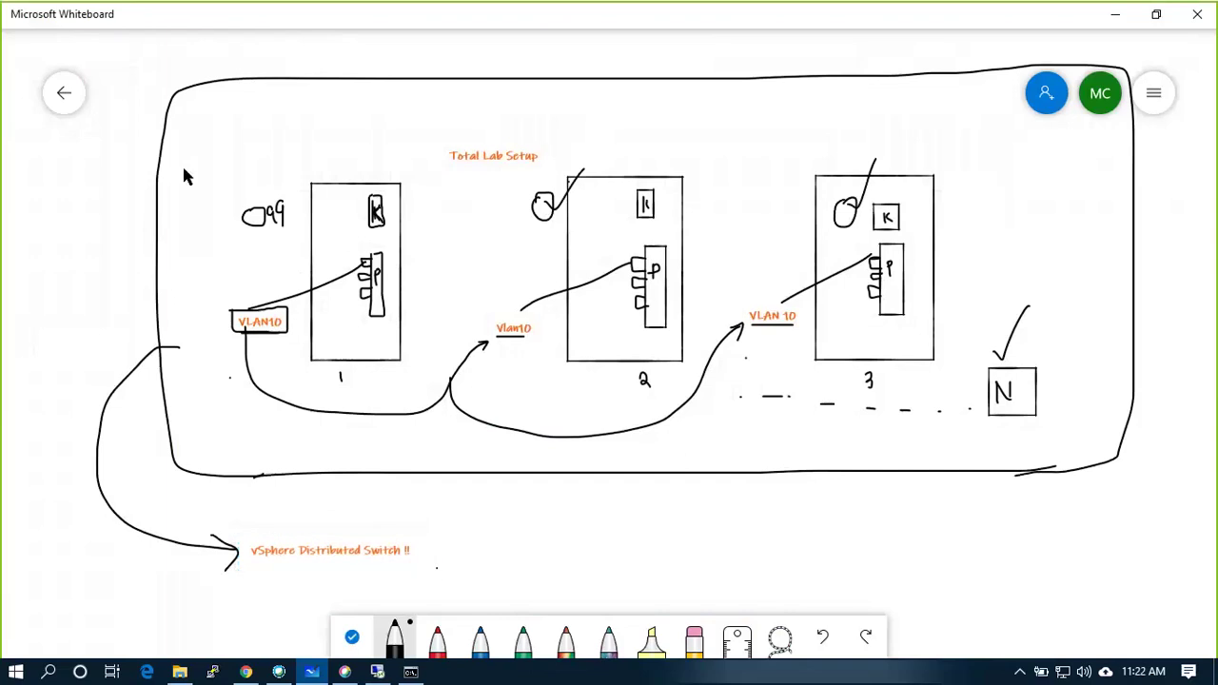
Handwrite 'V.S.S.' inside the border and 'V.DS' beside the label.
mouse_move(255, 92)
left_mouse_down()
mouse_move(244, 116)
mouse_move(194, 139)
mouse_move(200, 107)
left_mouse_up()
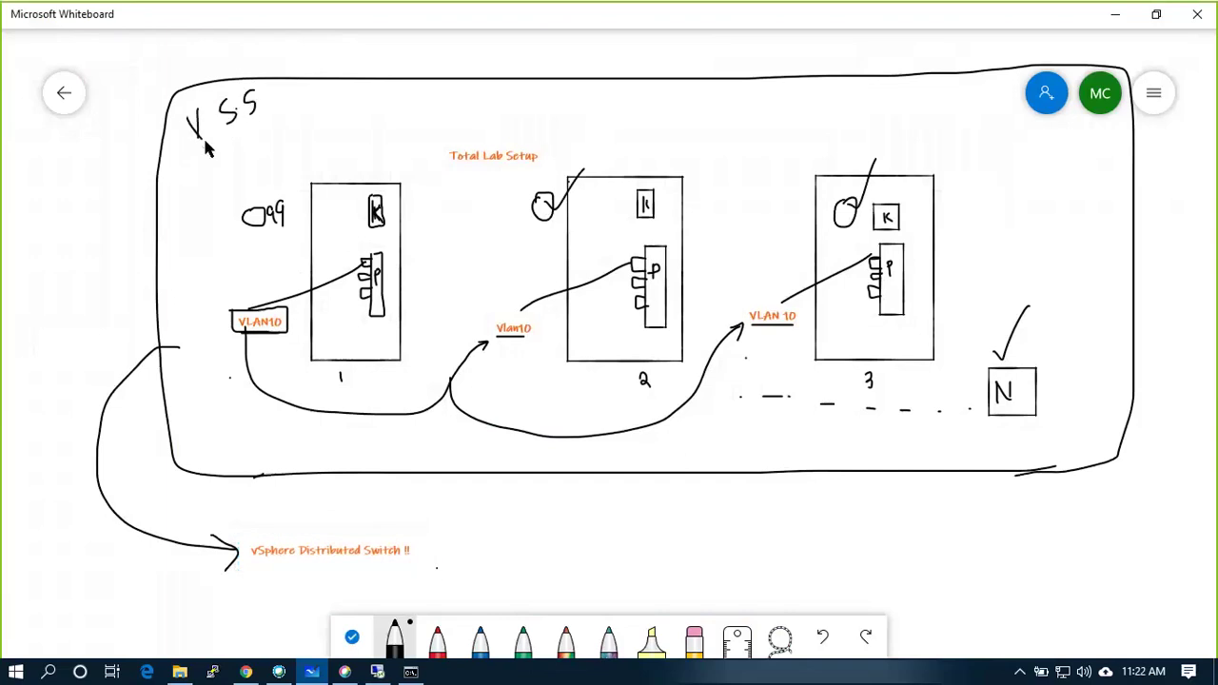
left_click(255, 118)
left_click_drag(420, 575, 478, 499)
mouse_move(443, 557)
left_mouse_down()
mouse_move(472, 538)
mouse_move(492, 548)
mouse_move(562, 527)
left_mouse_up()
left_click(460, 562)
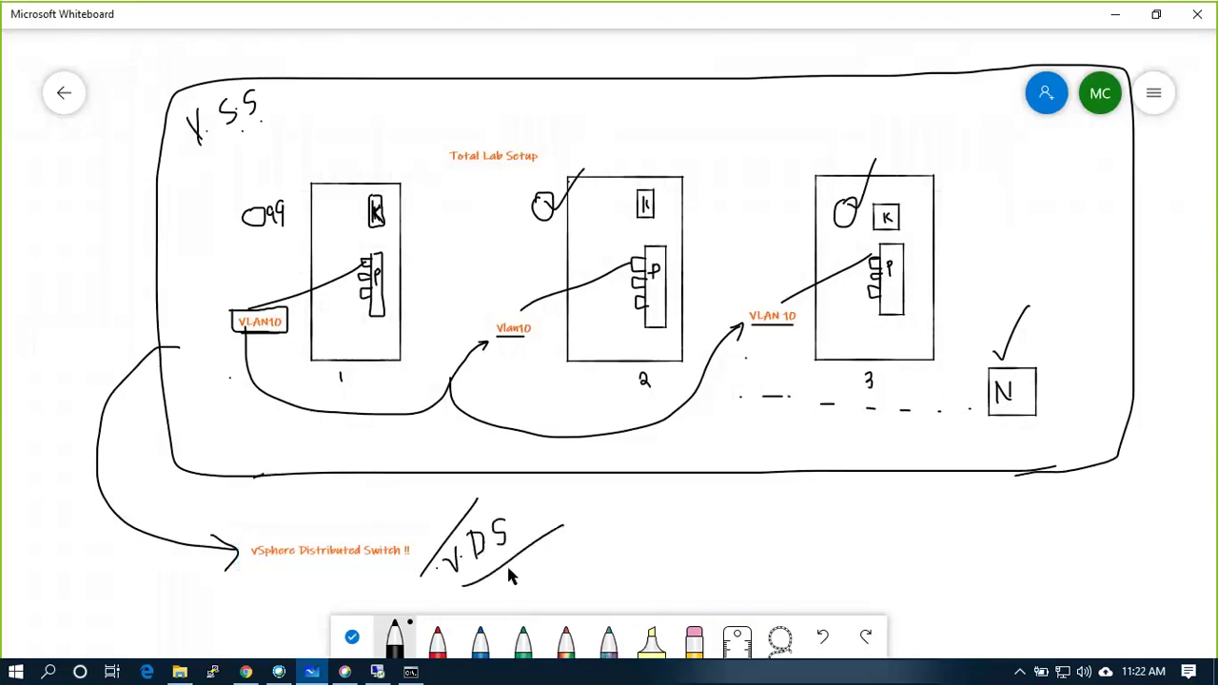